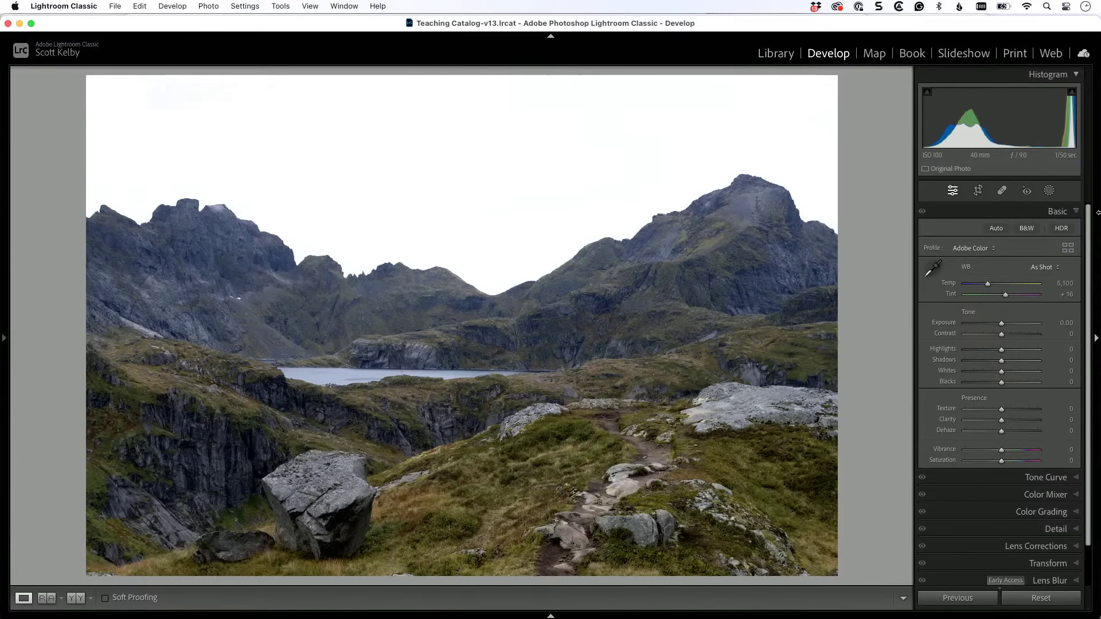
Compare the Adobe Color and Adobe Landscape profiles on the photo, leaving Adobe Landscape applied.
left_click(992, 252)
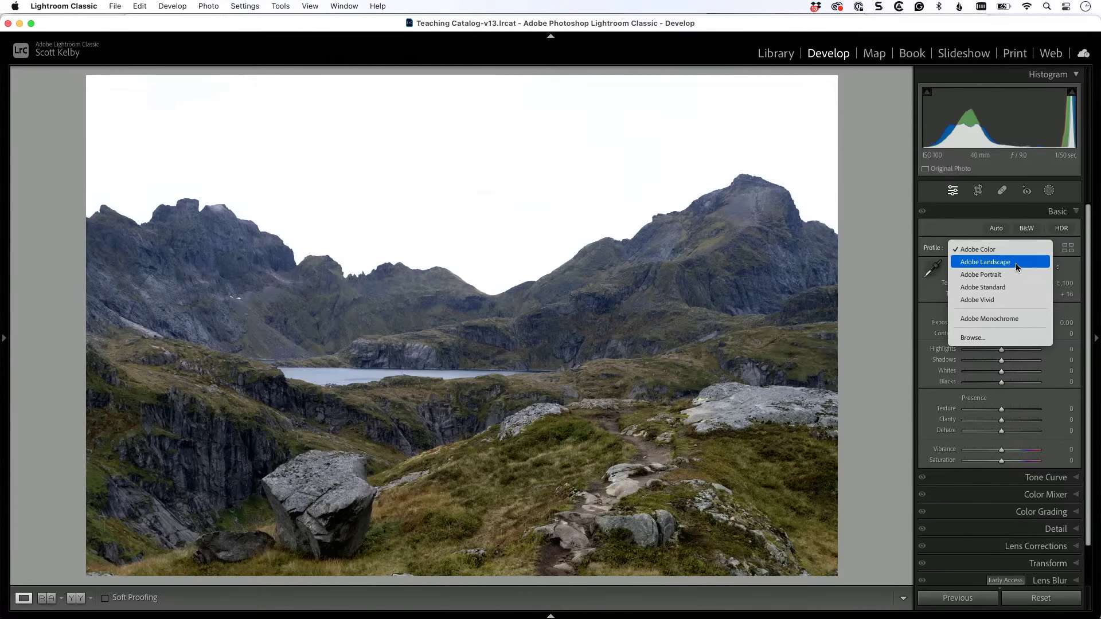
left_click(1017, 263)
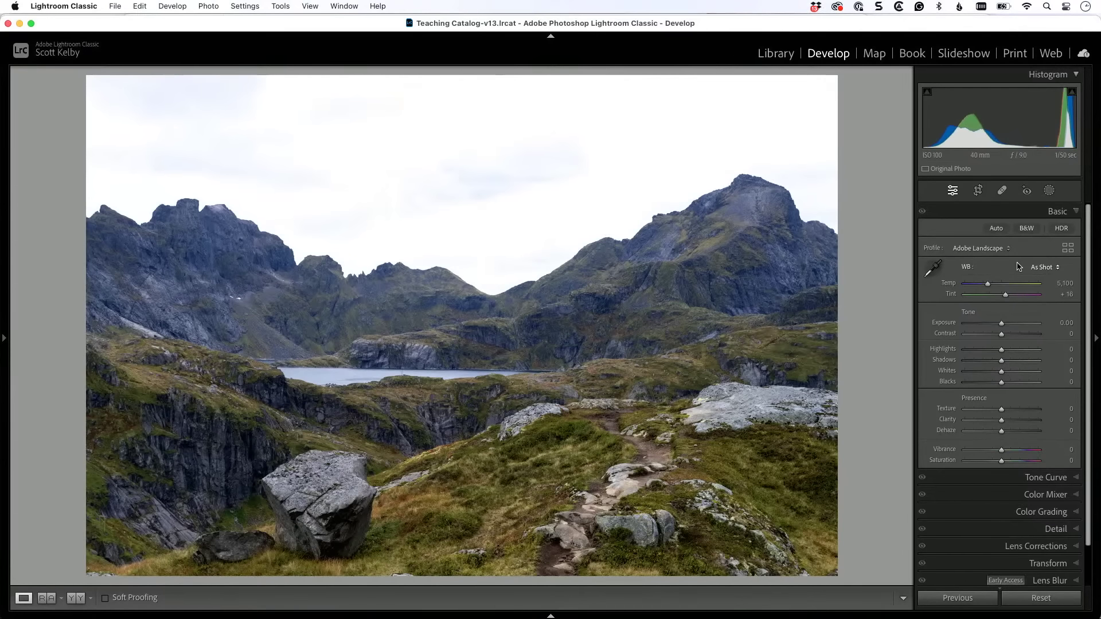
left_click(984, 248)
left_click(987, 241)
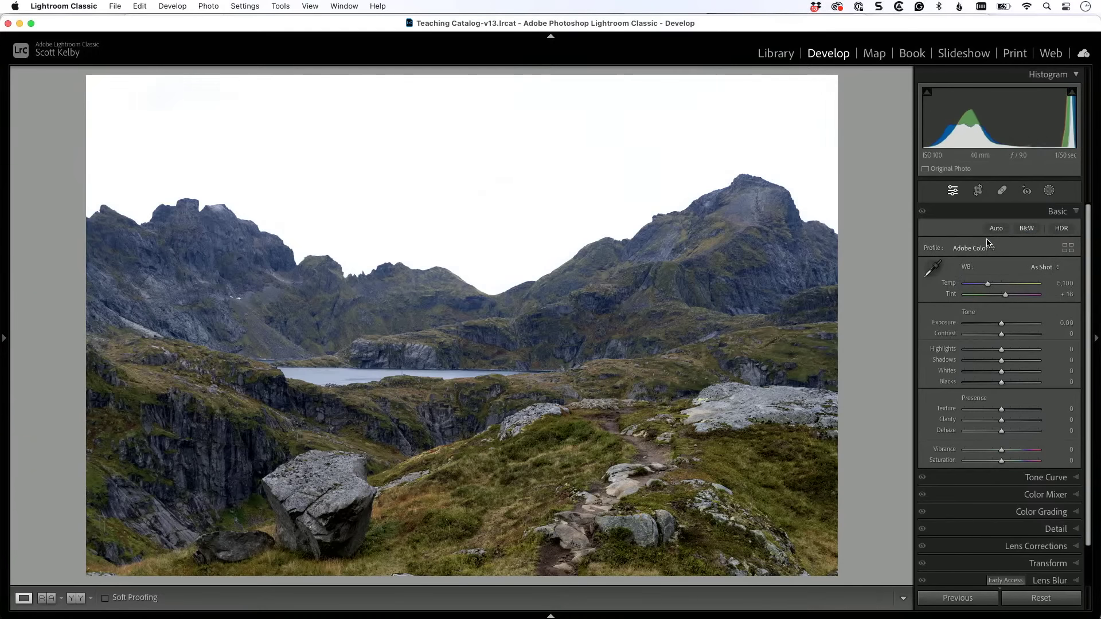
left_click(988, 249)
left_click(989, 263)
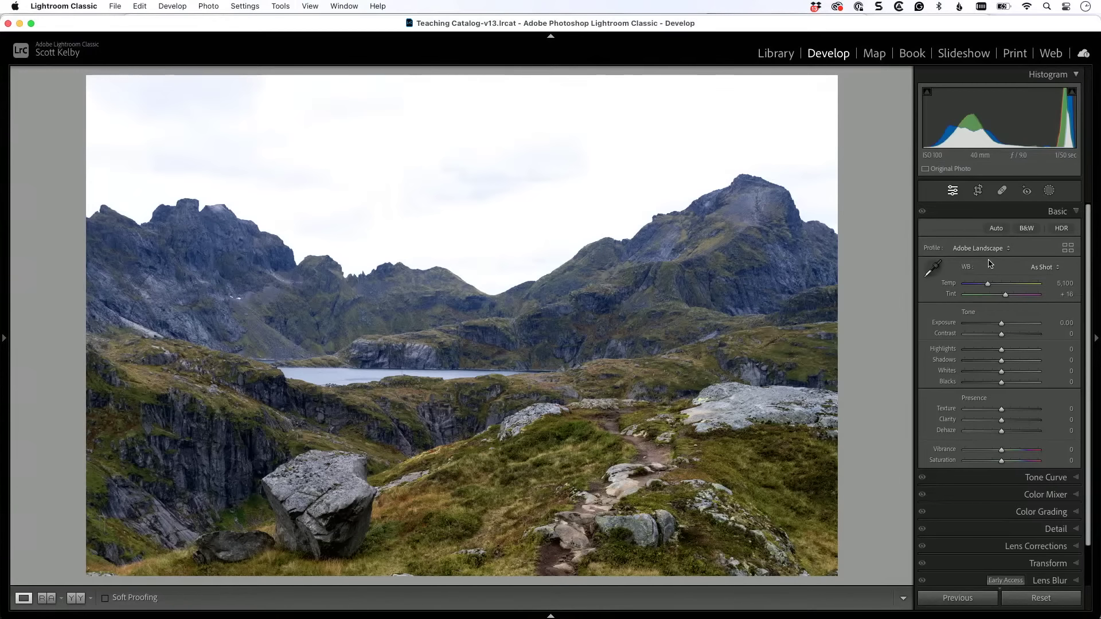
Mask the sky with automatic sky selection and set the mask's Exposure to -1.19 and Highlights to -88.
left_click(1050, 194)
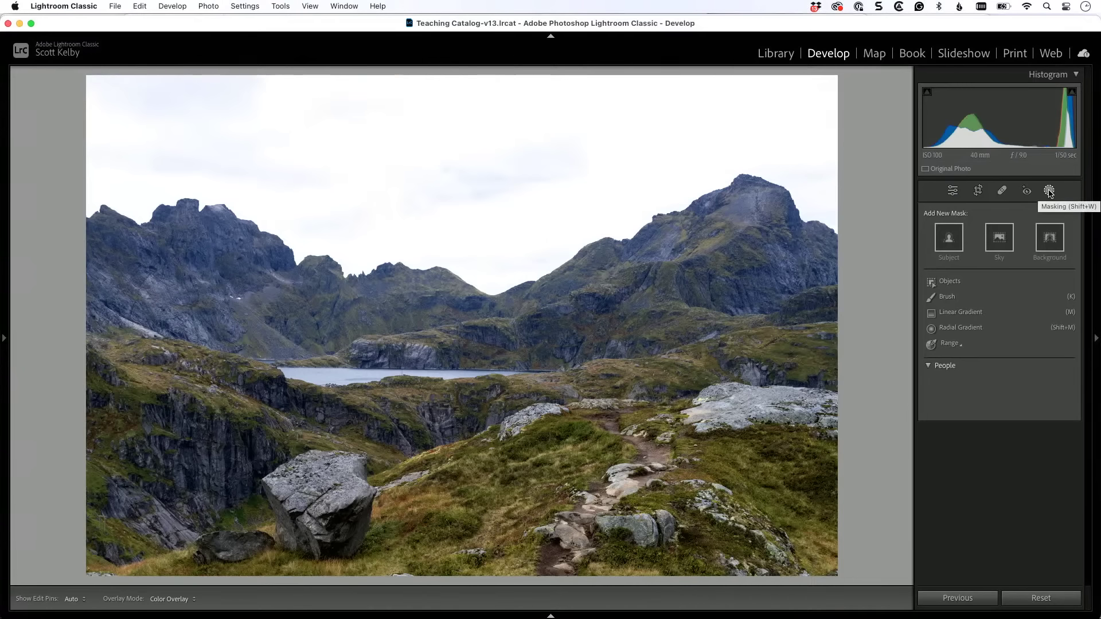
left_click(999, 240)
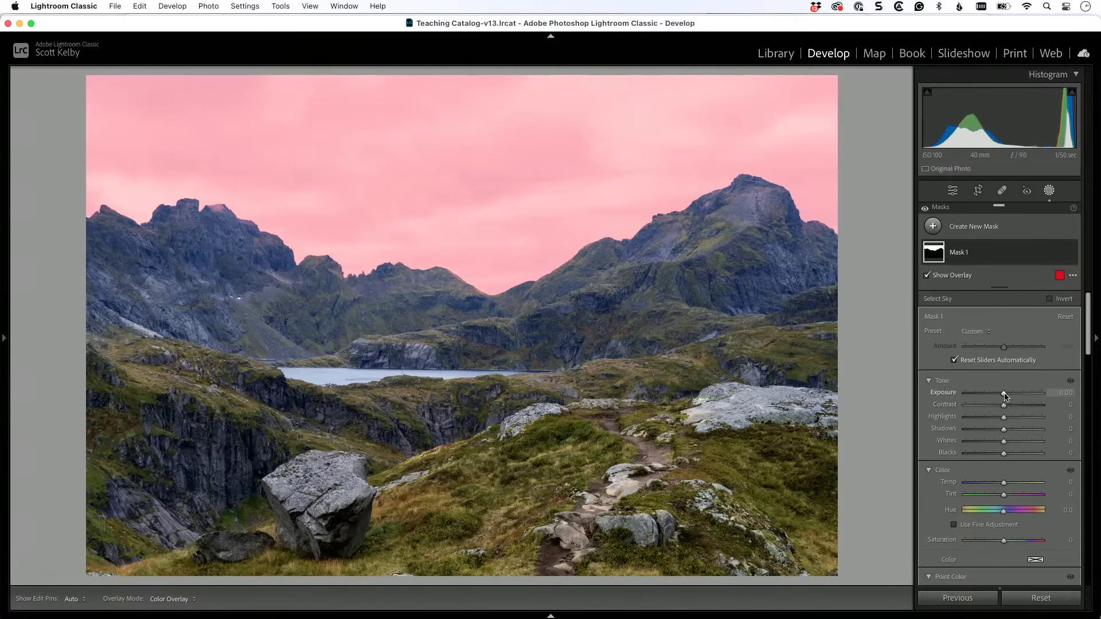
left_click_drag(1003, 393, 970, 424)
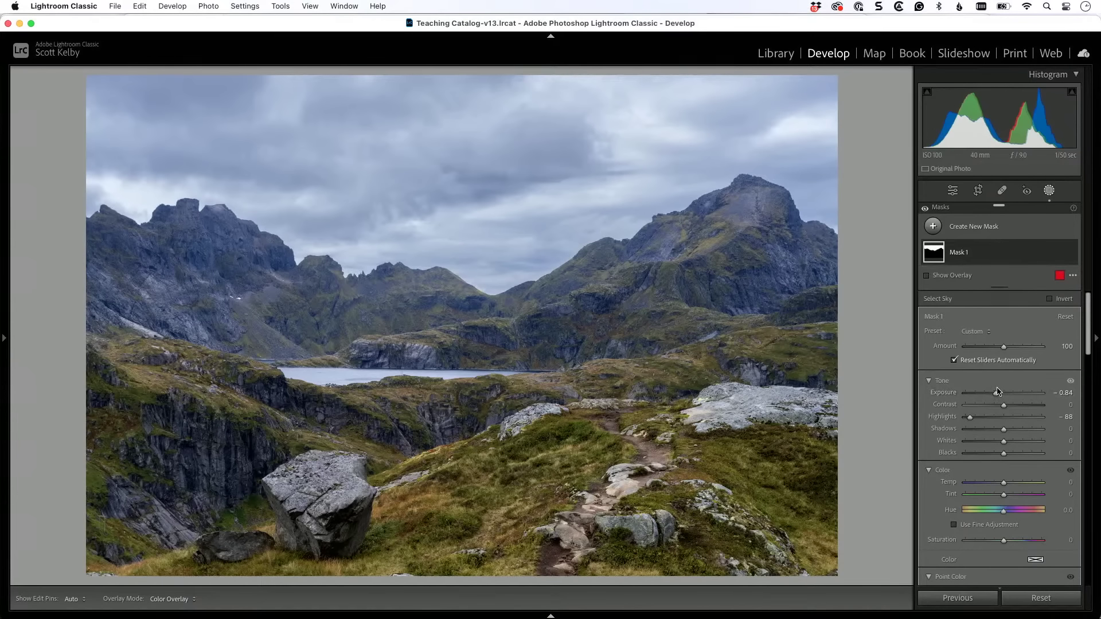
mouse_move(995, 391)
left_mouse_down()
mouse_move(974, 400)
mouse_move(992, 396)
left_mouse_up()
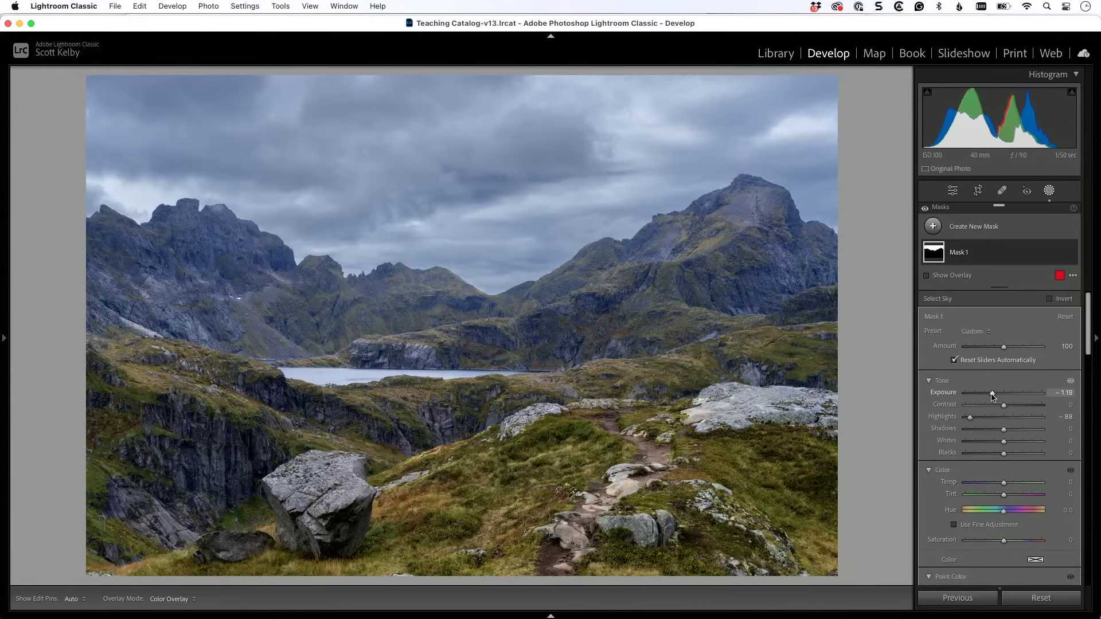
Apply Auto tone to the whole photo, with Exposure set to -0.30 and Contrast to +29.
left_click(953, 193)
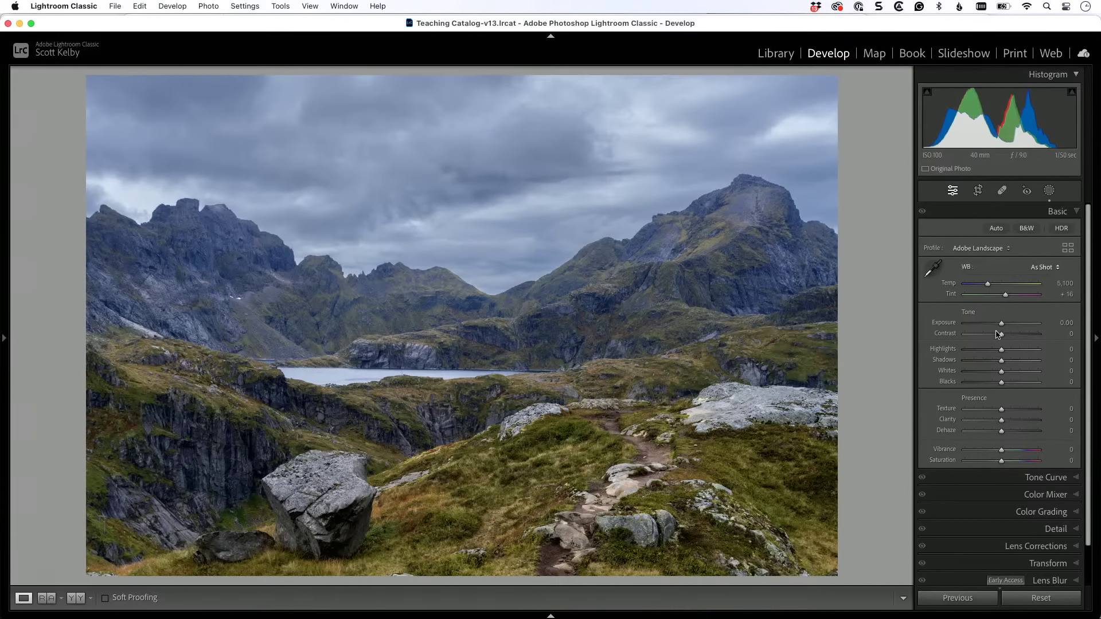
left_click(995, 229)
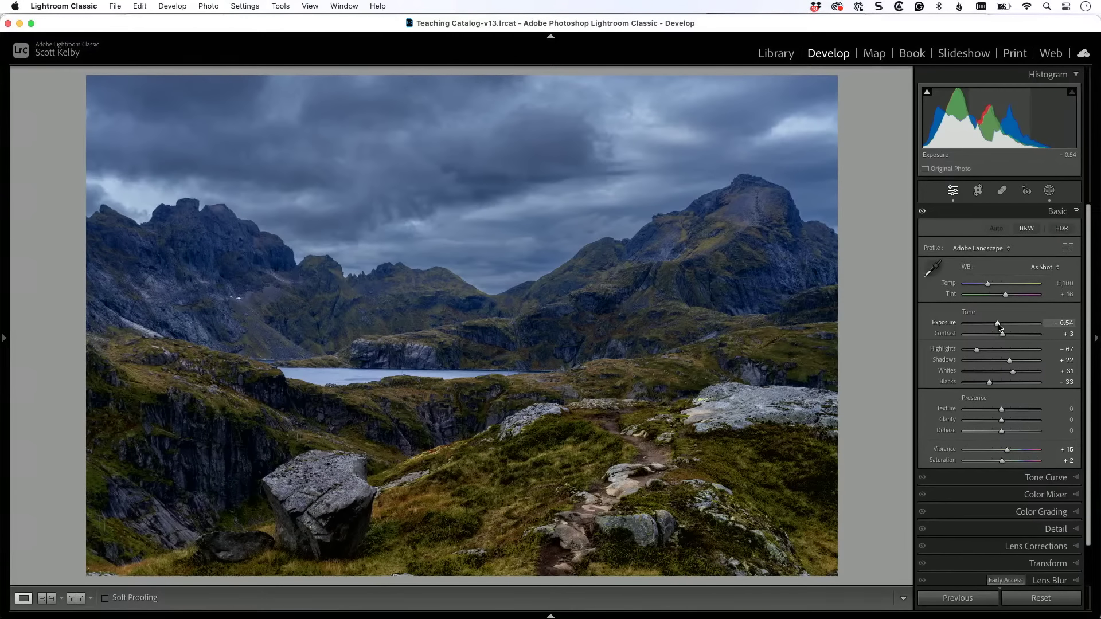
left_click_drag(997, 323, 1012, 337)
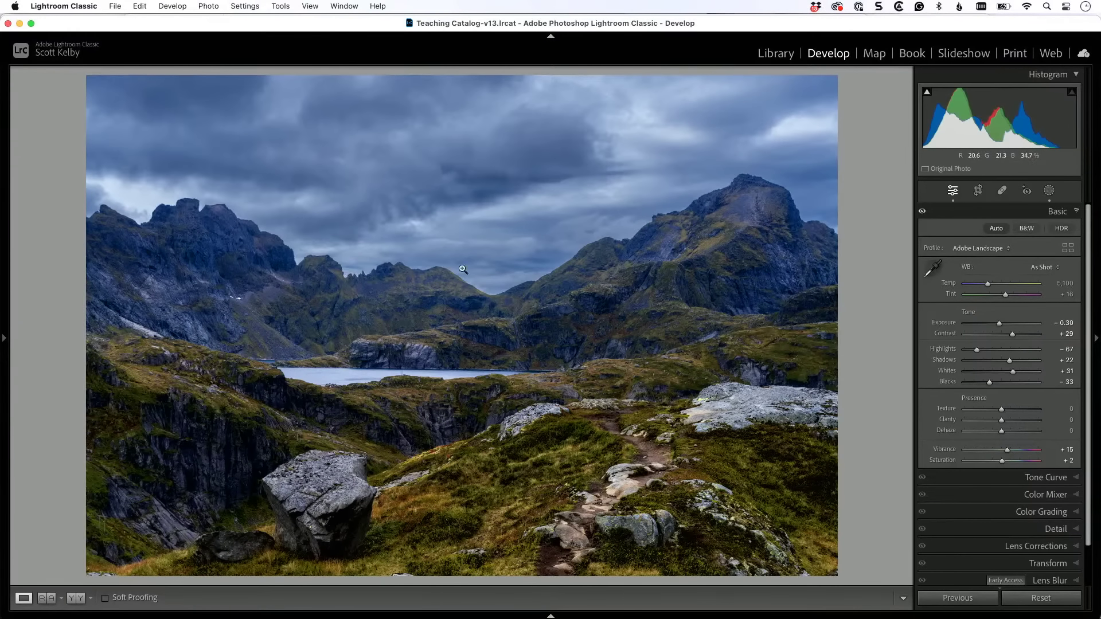
Set the whole photo's Dehaze to +46.
scroll(1043, 280, "down", 1)
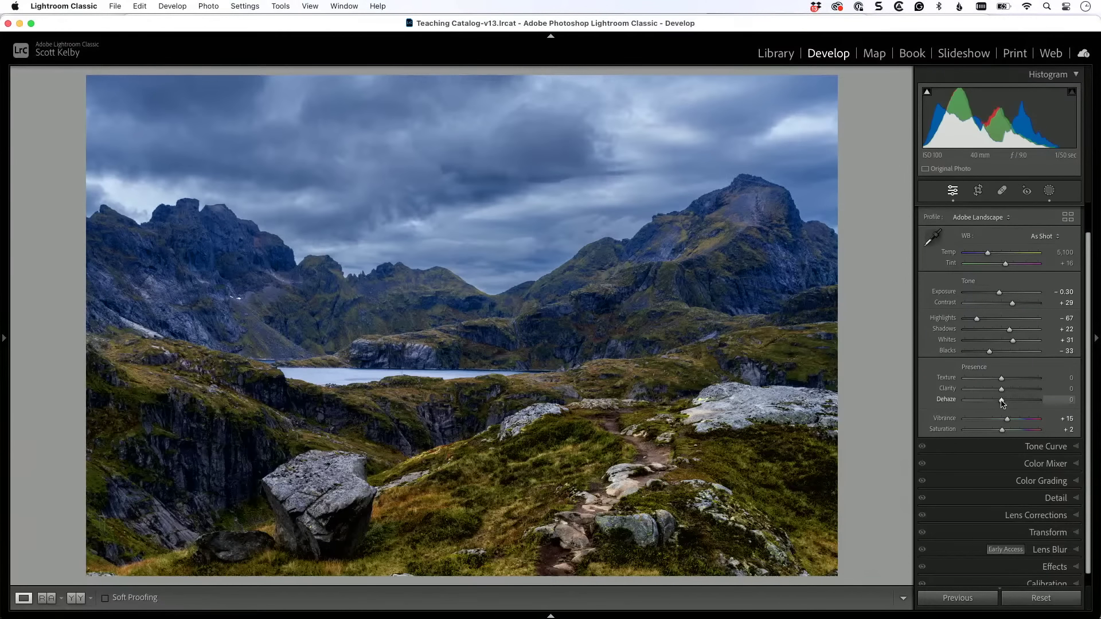
left_click_drag(1001, 401, 1016, 402)
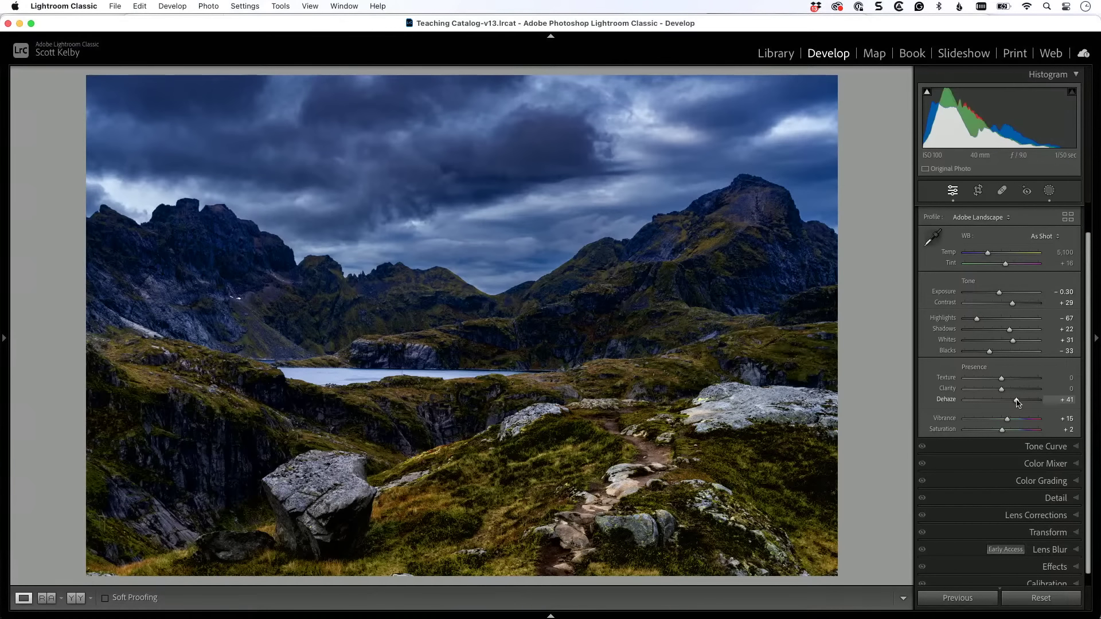
left_click_drag(1017, 402, 1018, 402)
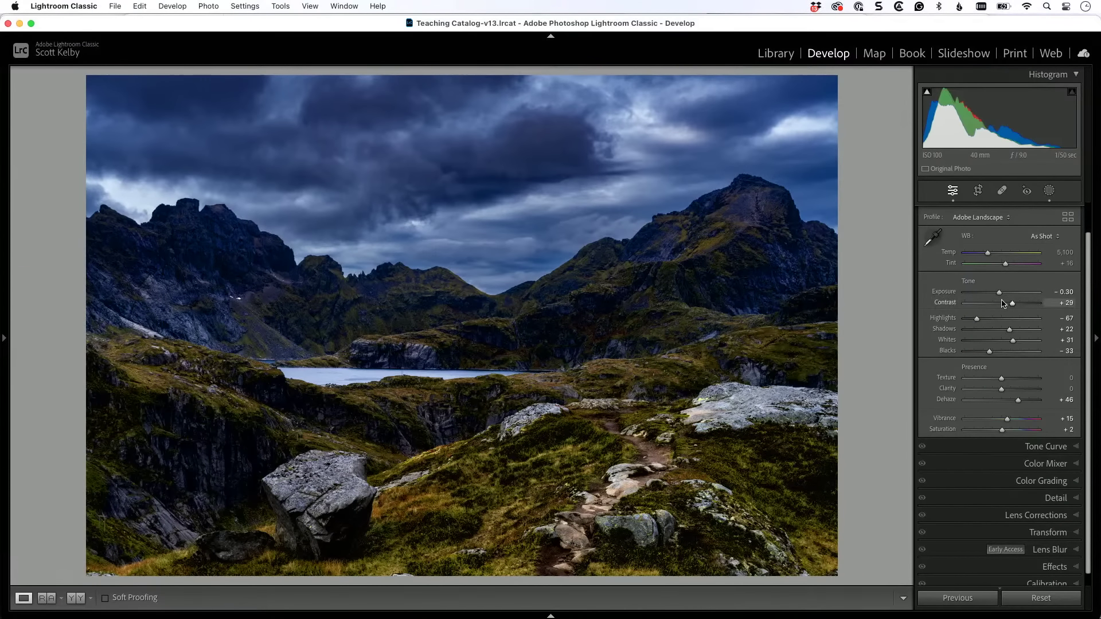
Recalculate Whites and Blacks automatically for the whole photo and set its overall Exposure to -0.40.
left_click_drag(999, 293, 1003, 294)
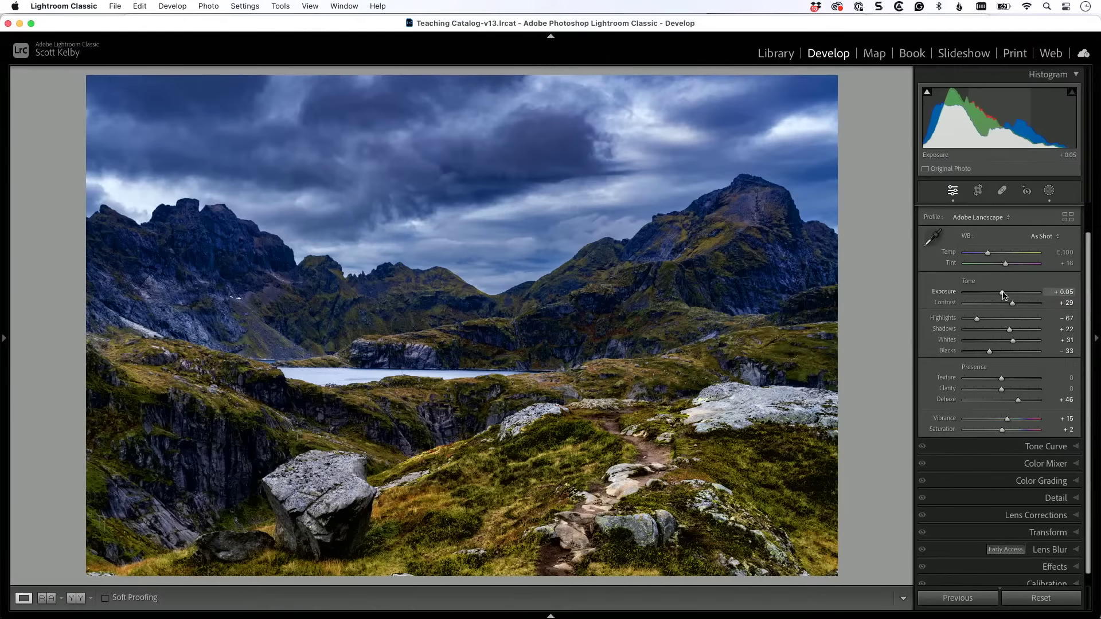
double_click(948, 341, "shift")
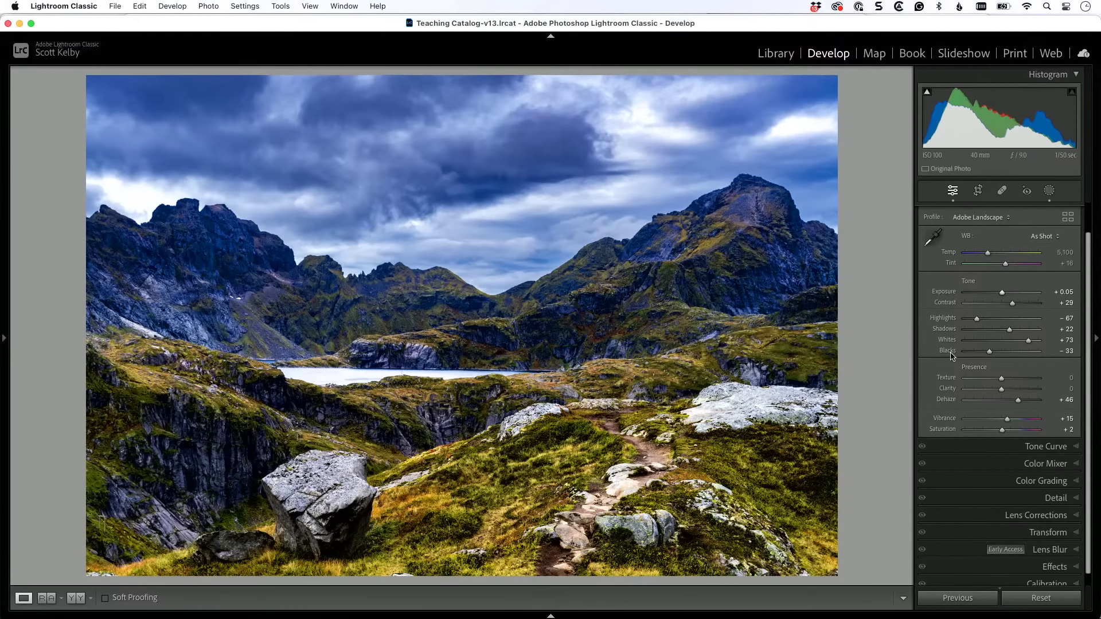
double_click(950, 353, "shift")
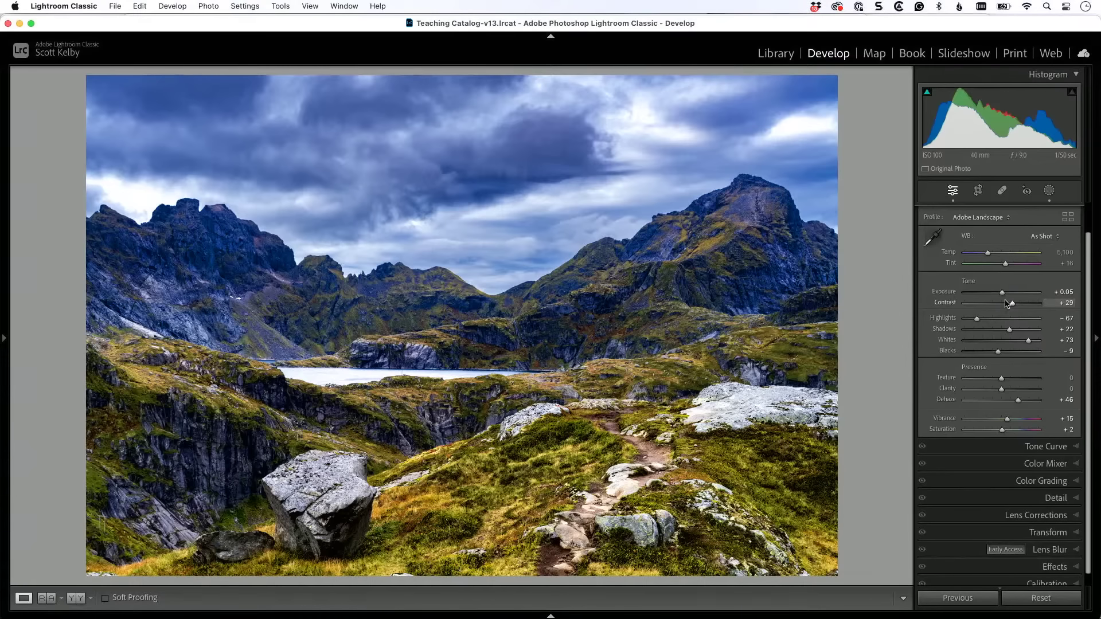
left_click_drag(1002, 293, 998, 293)
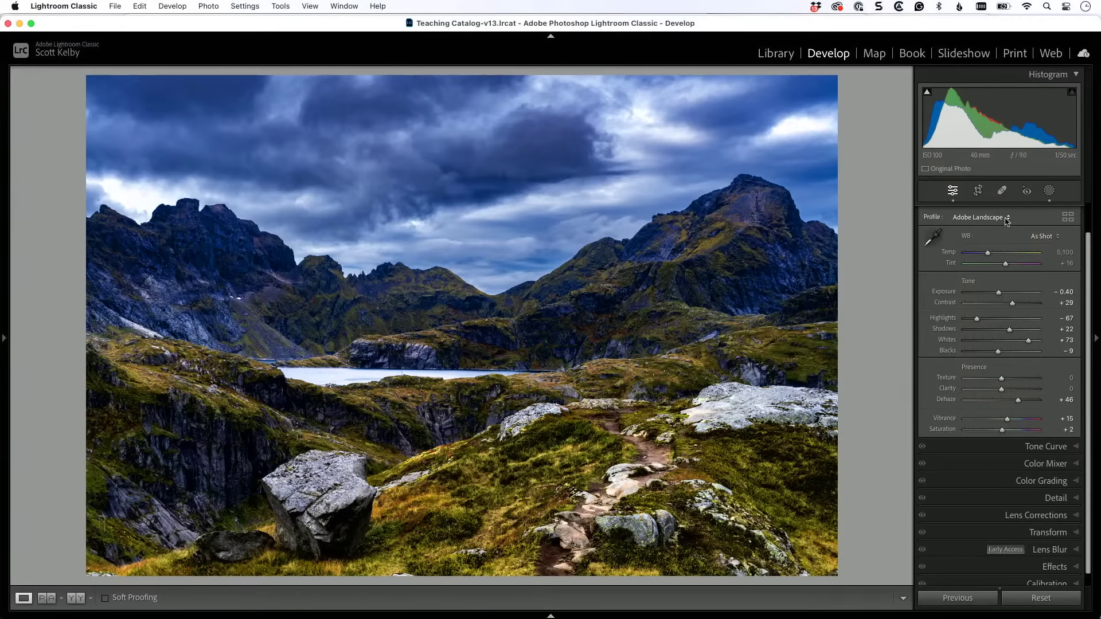
Add a linear gradient mask from the foreground up to the base of the mountains, with Exposure at -0.58.
left_click(1049, 191)
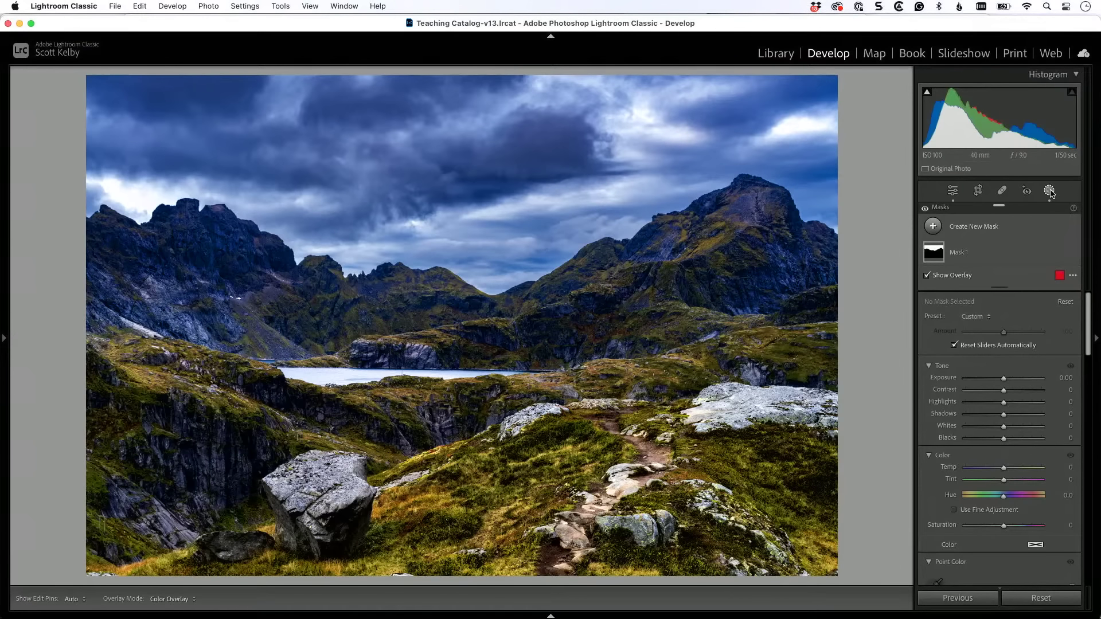
left_click(934, 226)
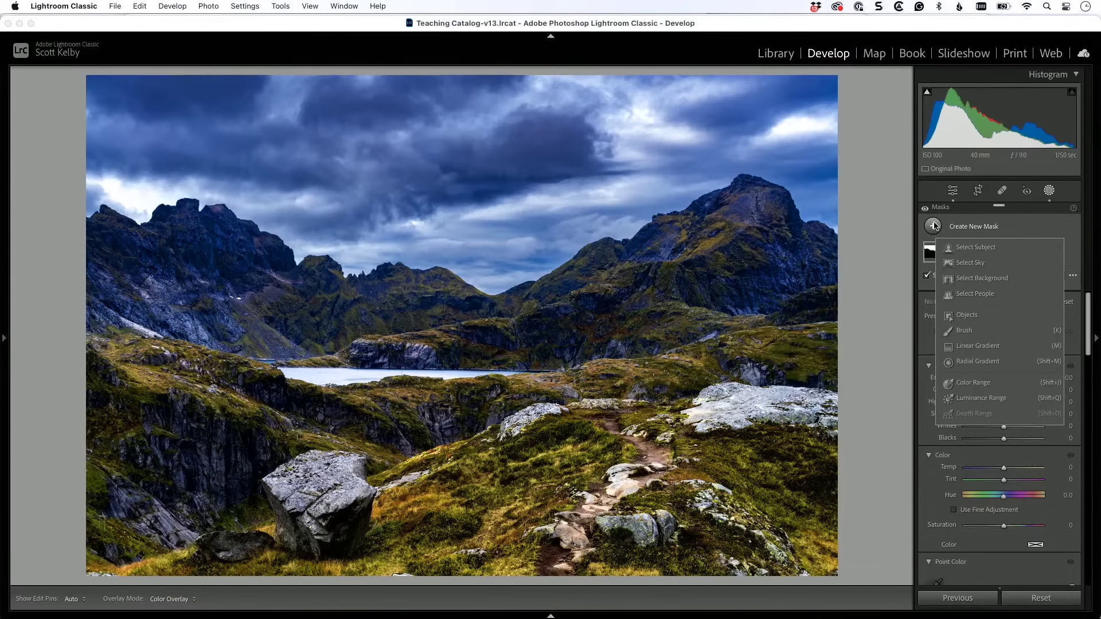
left_click(1012, 345)
left_click_drag(1004, 424, 991, 424)
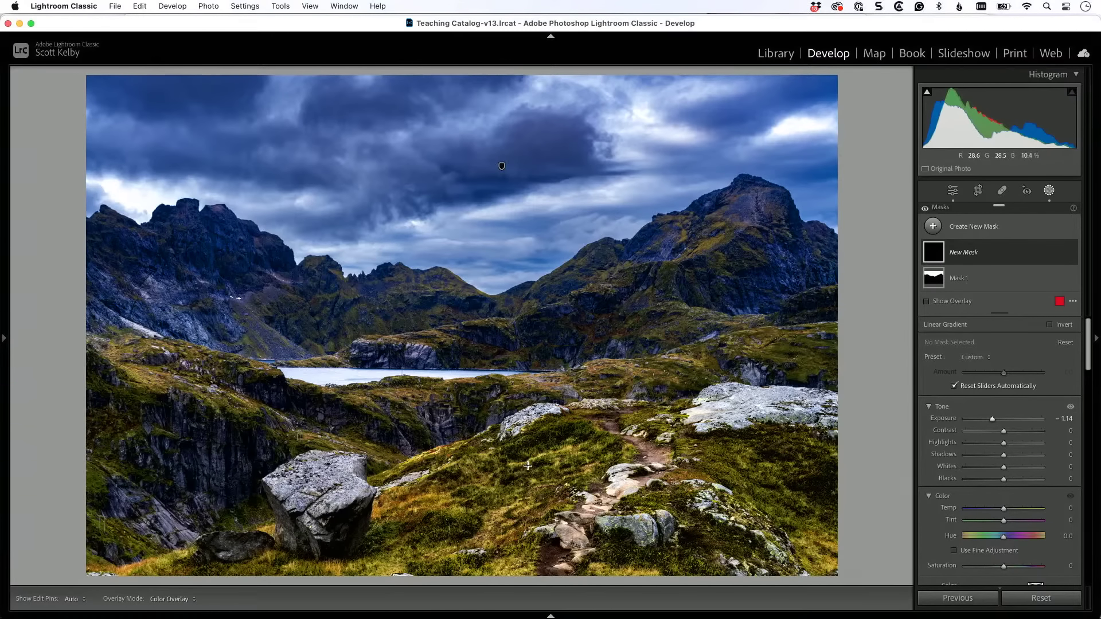
left_click_drag(534, 462, 527, 307)
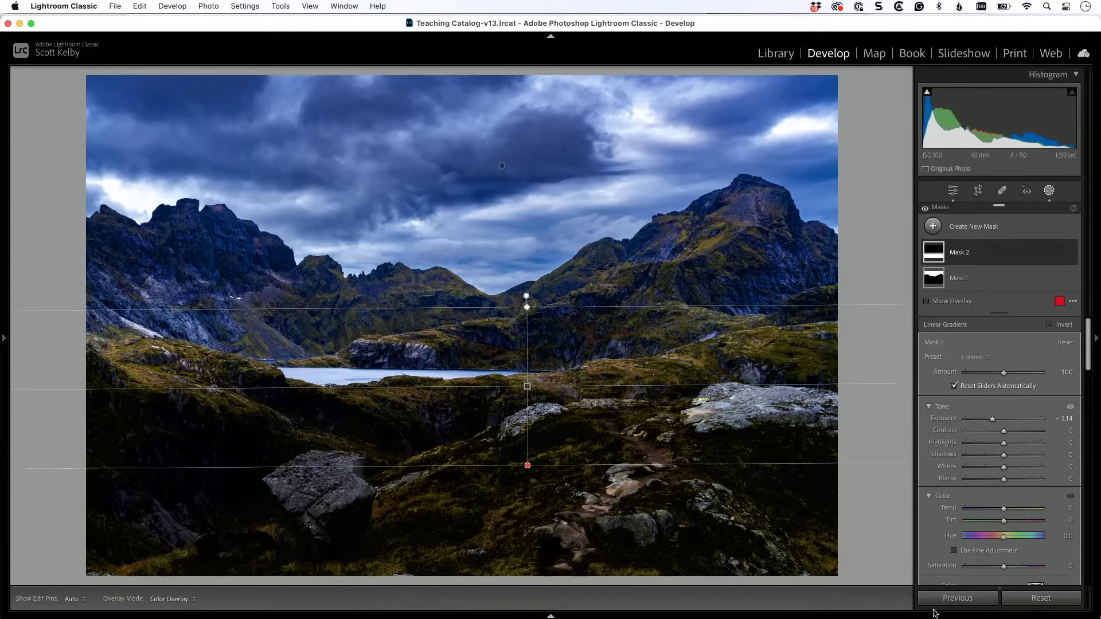
left_click_drag(994, 419, 998, 420)
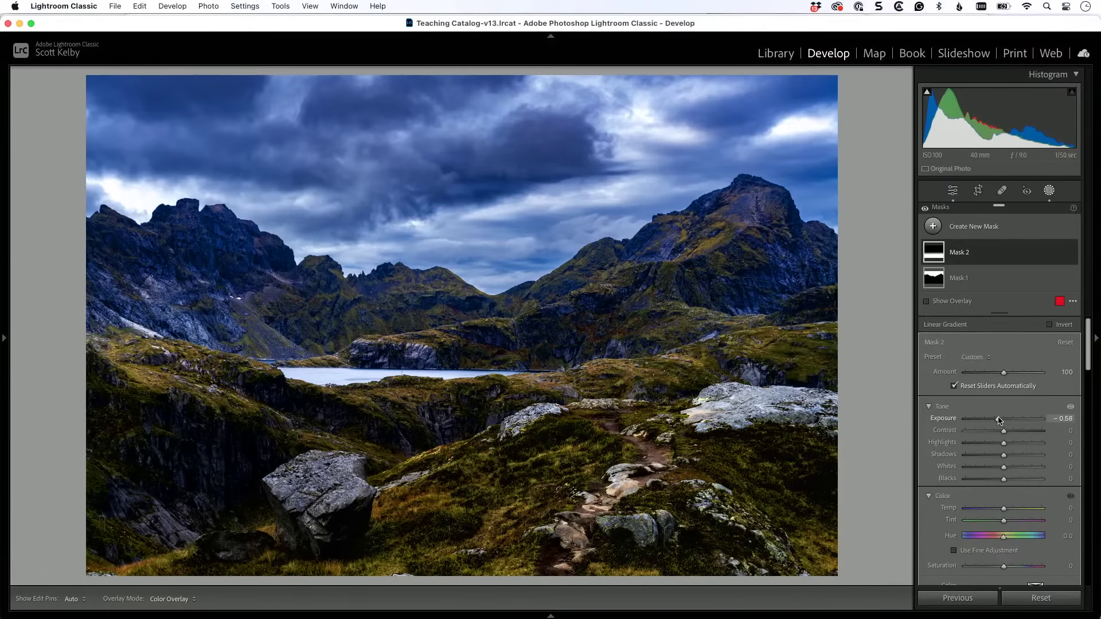
Toggle the foreground gradient mask off and on to compare its effect, leaving it visible.
left_click(1069, 253)
left_click(1070, 253)
left_click(1070, 252)
left_click(1069, 253)
left_click(1070, 252)
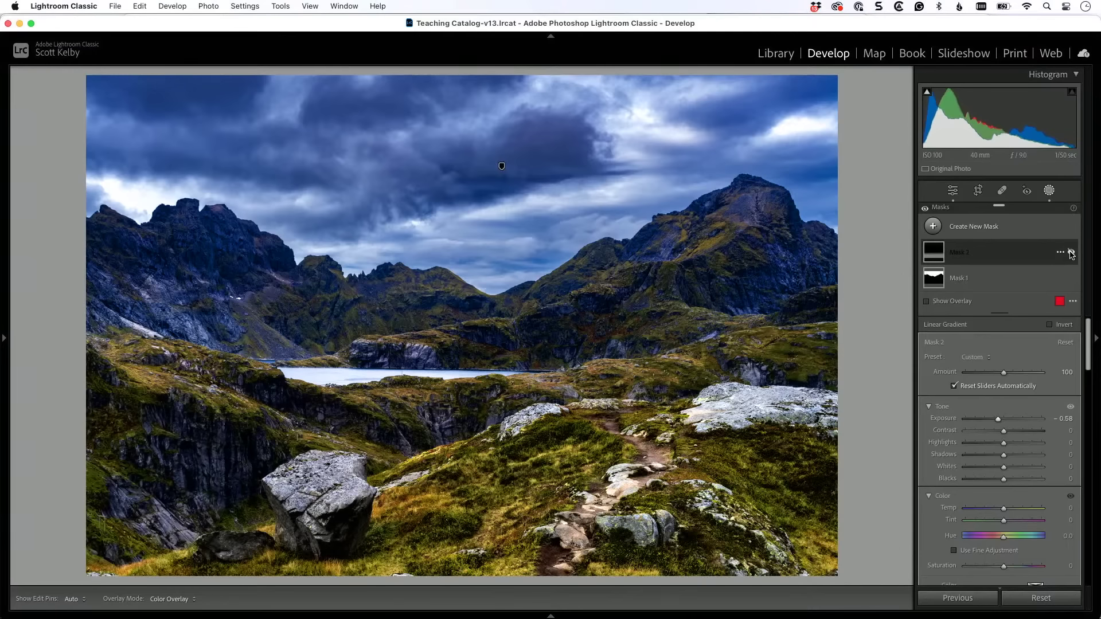
left_click(1070, 253)
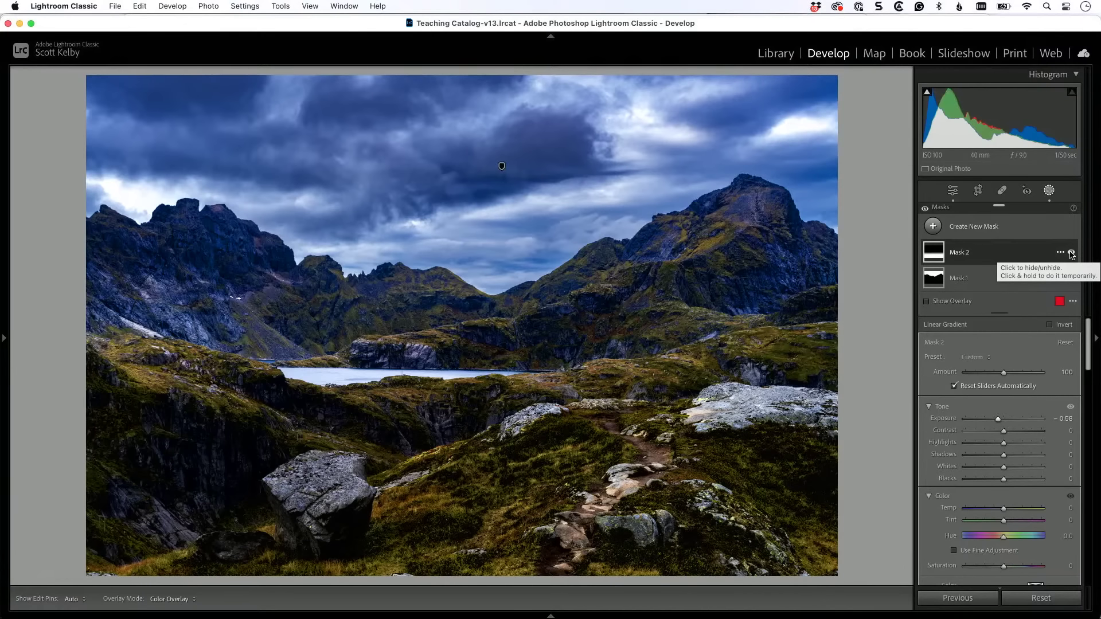
Warm the whole photo by setting the white balance Temp to 6,659.
left_click(952, 192)
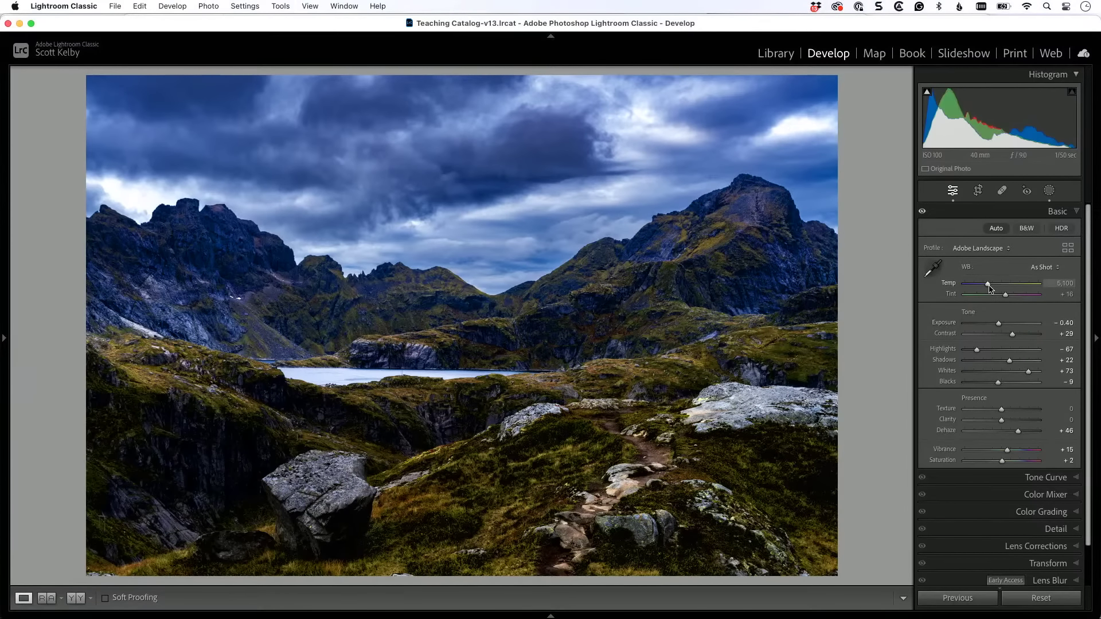
left_click_drag(988, 285, 994, 285)
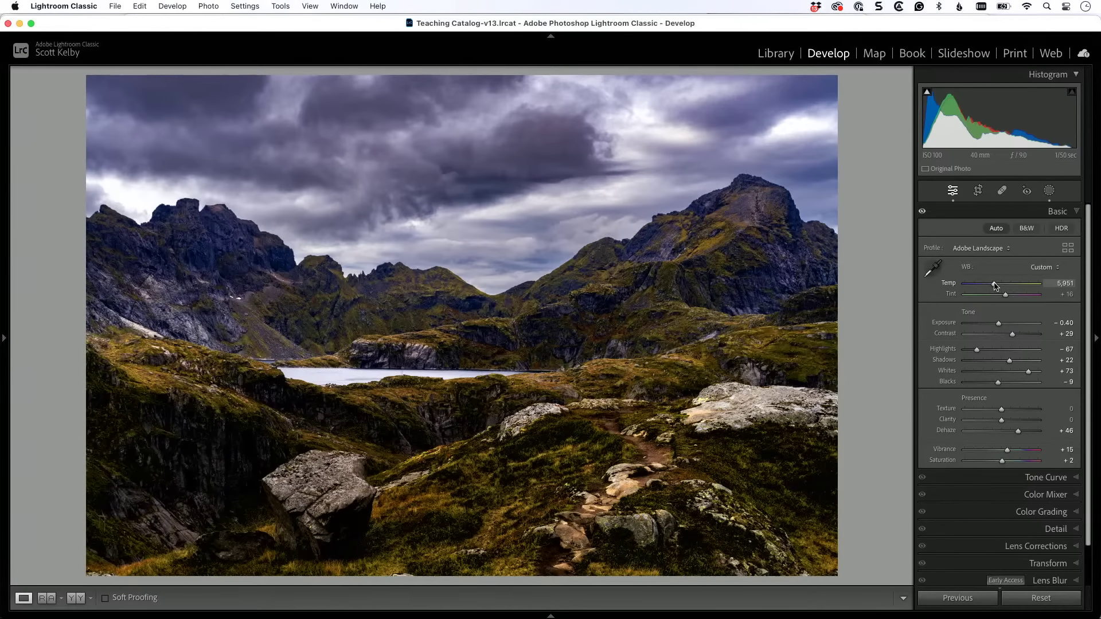
left_click_drag(994, 286, 999, 288)
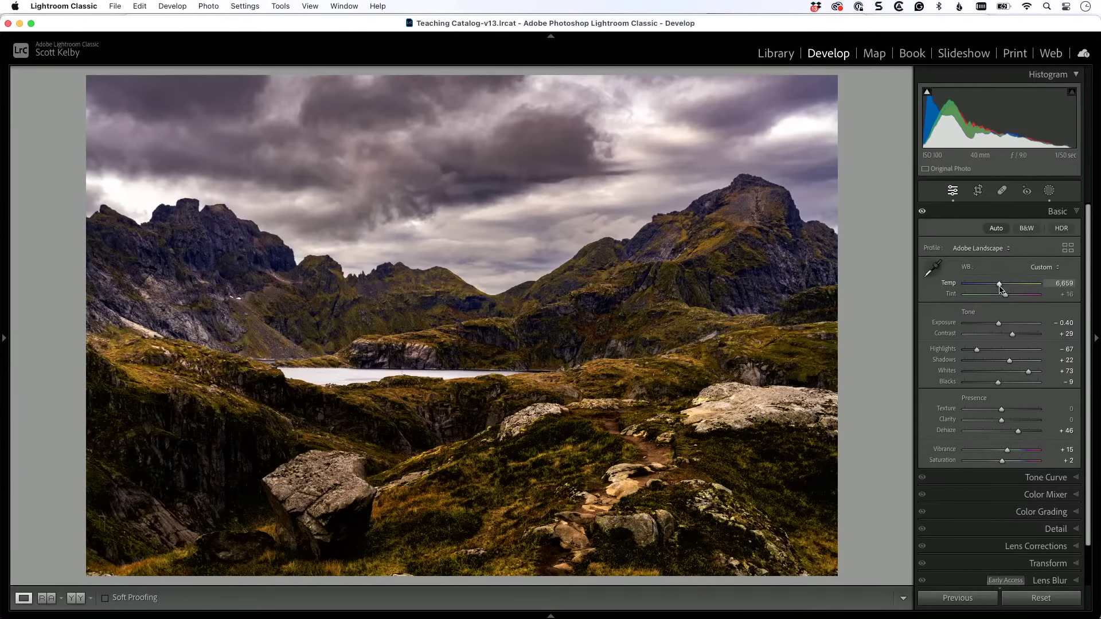
Cool the sky by setting the existing sky mask's Temp to -7.
left_click(1048, 190)
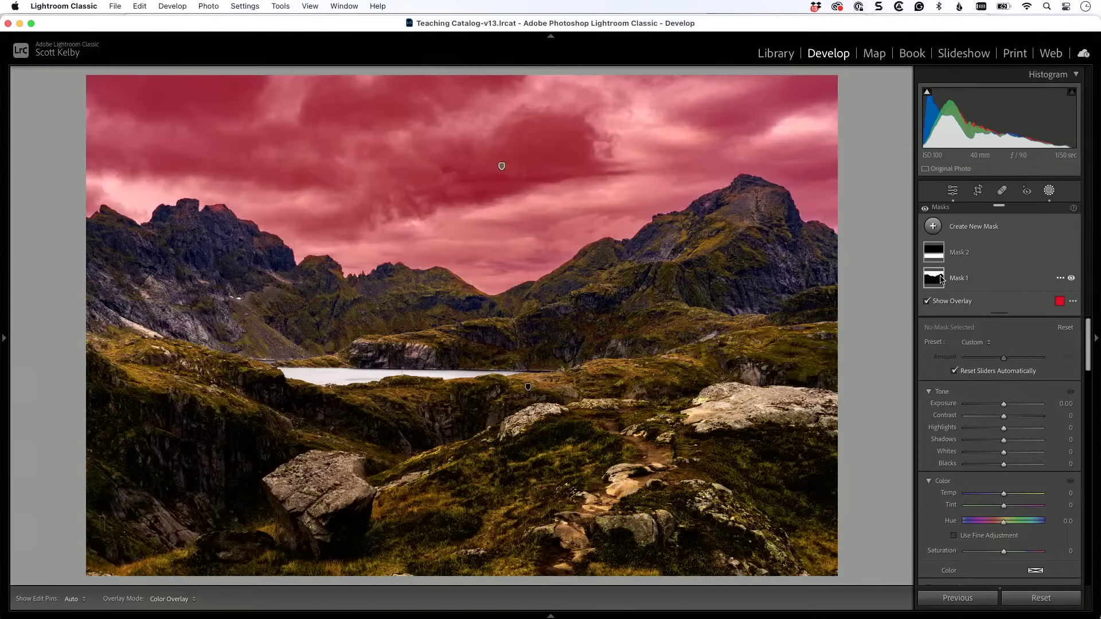
left_click(953, 279)
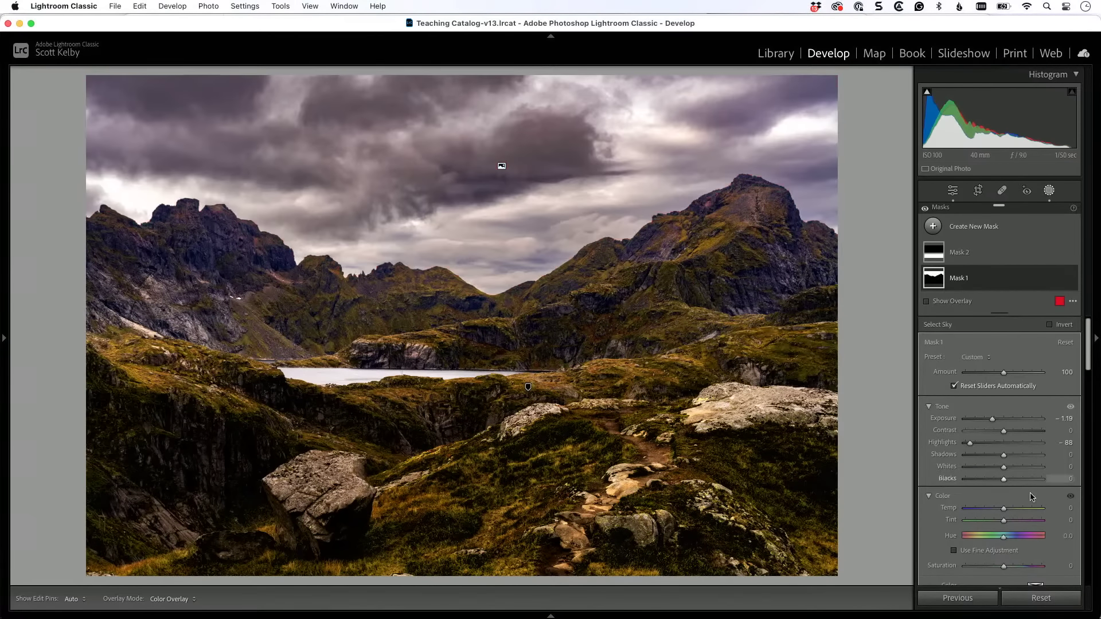
left_click_drag(1003, 509, 1002, 512)
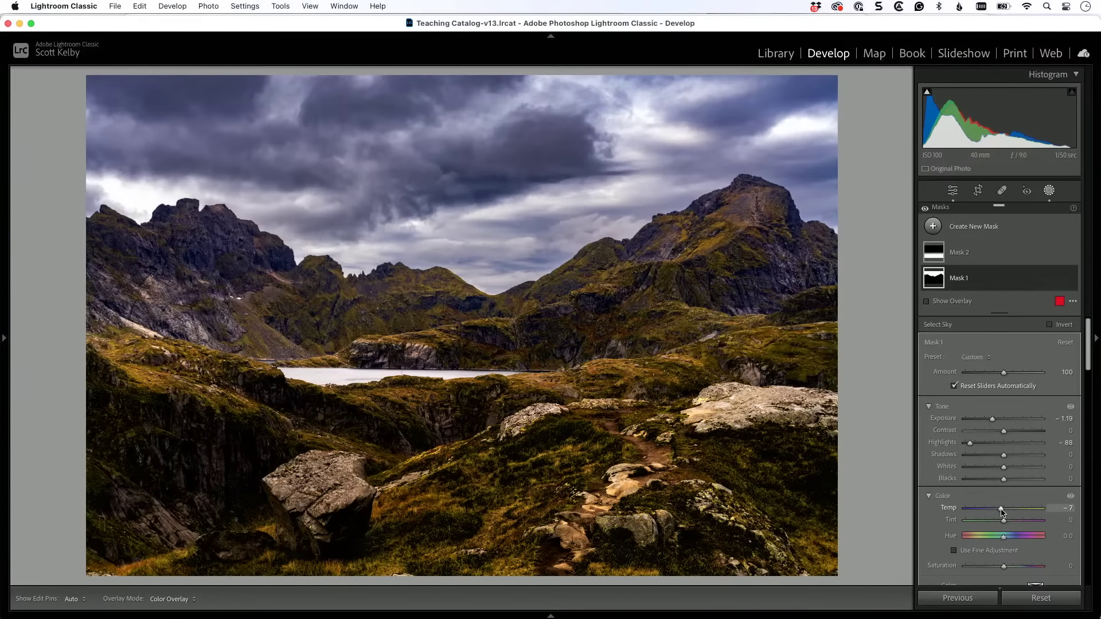
Darken the landscape photo's edges by setting the post-crop vignetting Amount to -11.
left_click(952, 191)
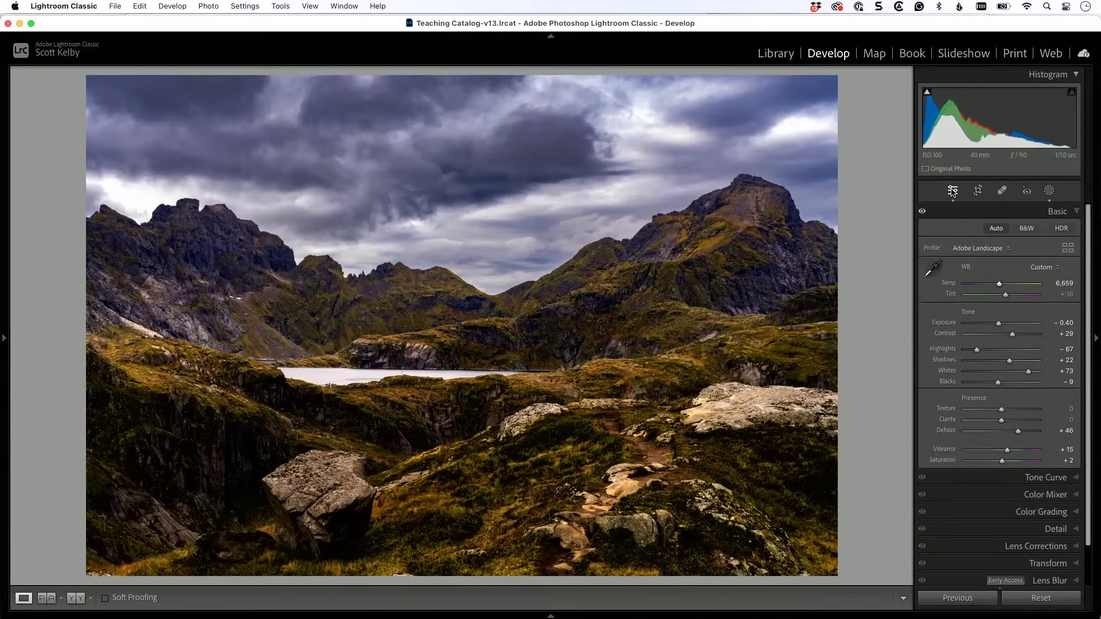
scroll(1026, 459, "down", 2)
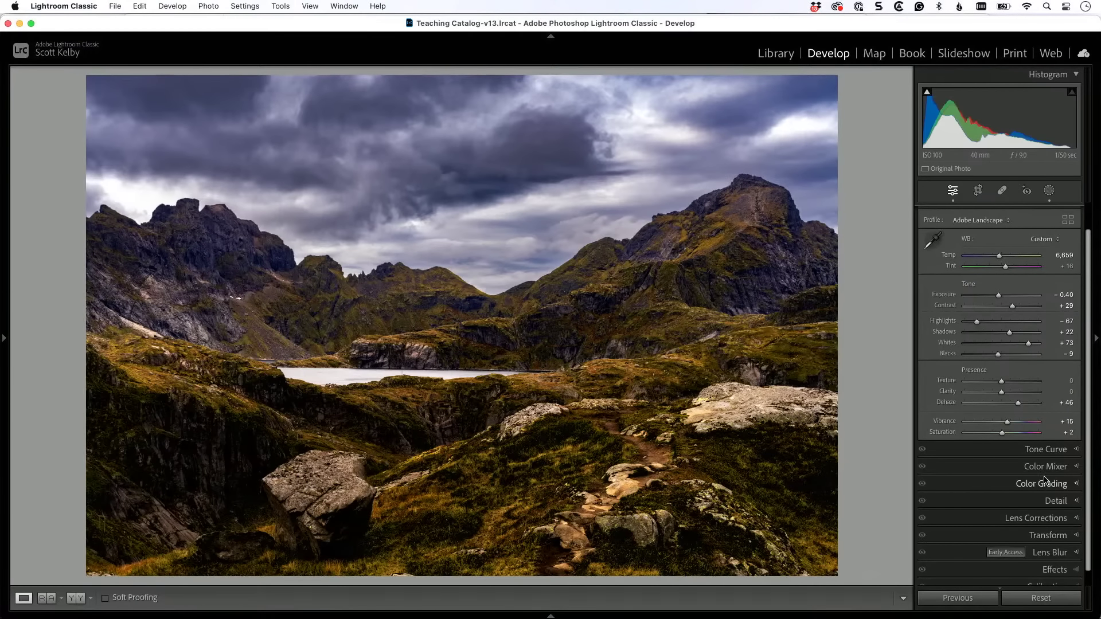
scroll(1045, 480, "down", 1)
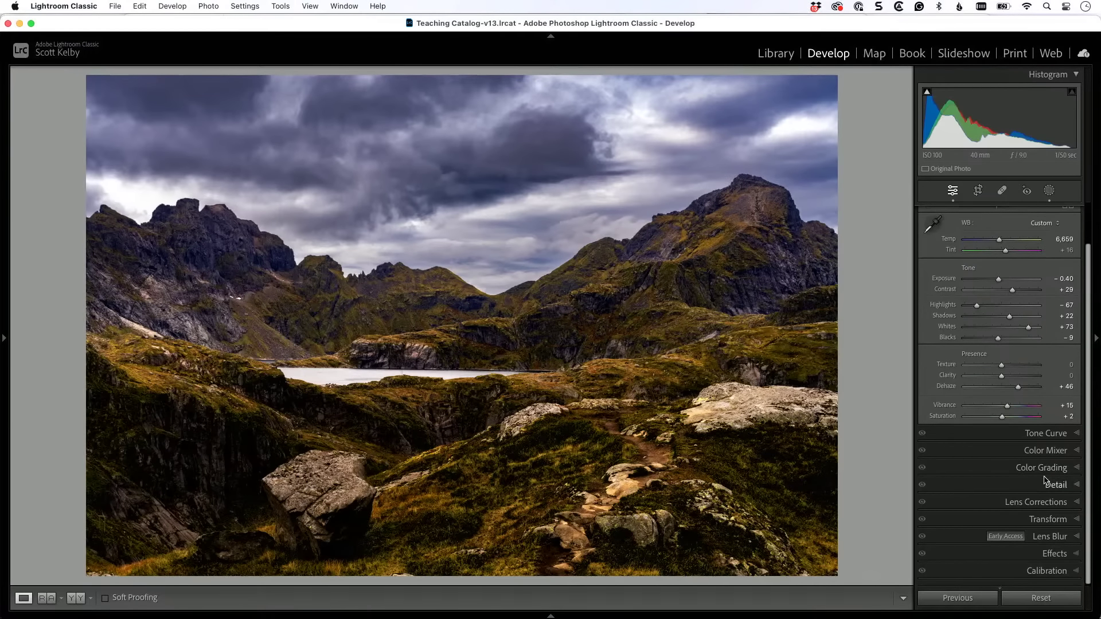
left_click(1047, 553)
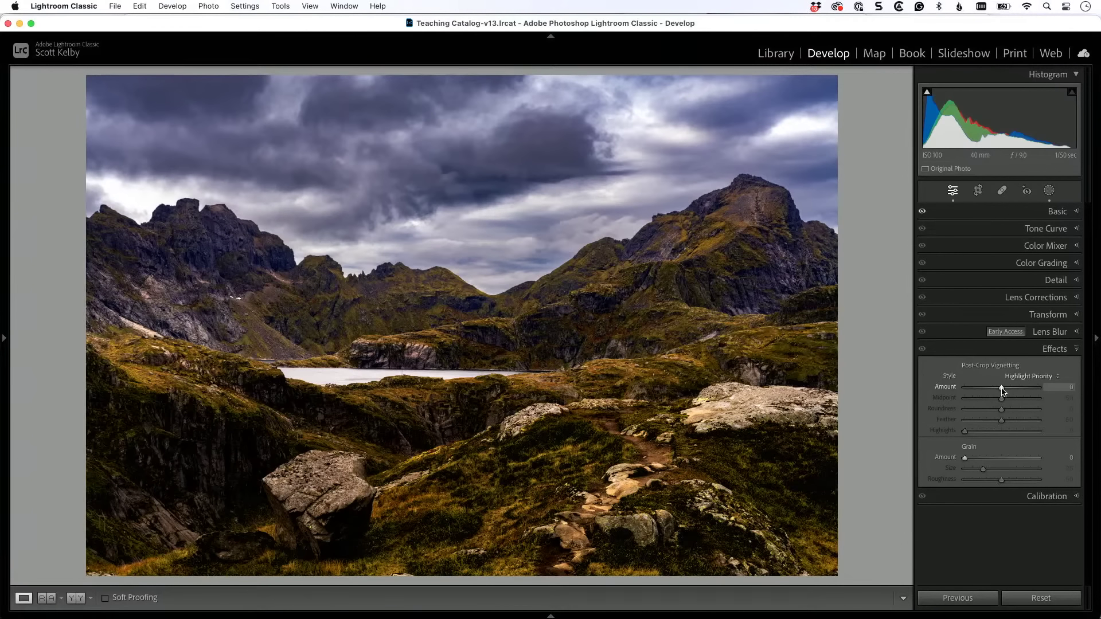
left_click_drag(1002, 392, 998, 391)
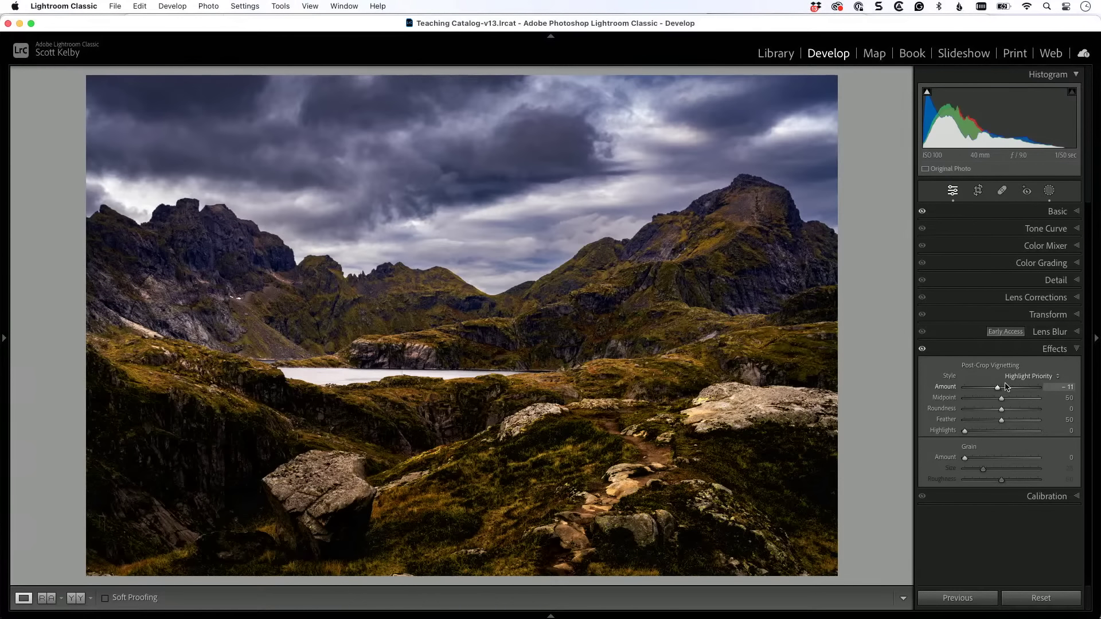
Toggle the Effects adjustments off and on to compare the edge darkening, leaving them enabled.
left_click(921, 350)
left_click(921, 350)
left_click(921, 350)
left_click(921, 350)
left_click(921, 350)
left_click(921, 350)
Create a new brush mask with brush Size 13.0 and Exposure 2.01.
left_click(1049, 190)
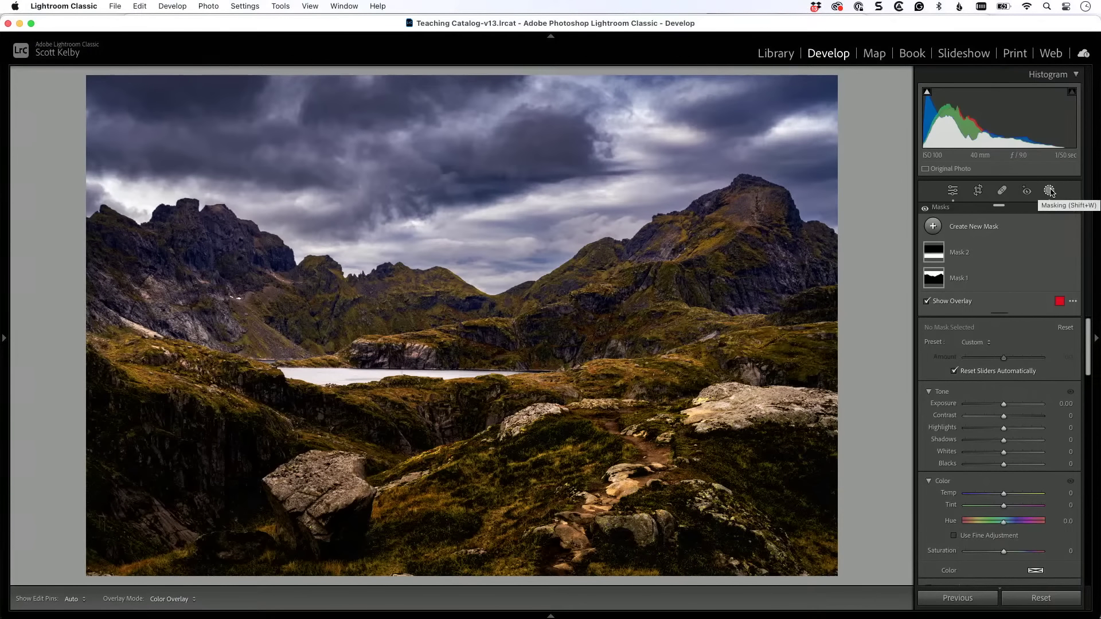
left_click(932, 227)
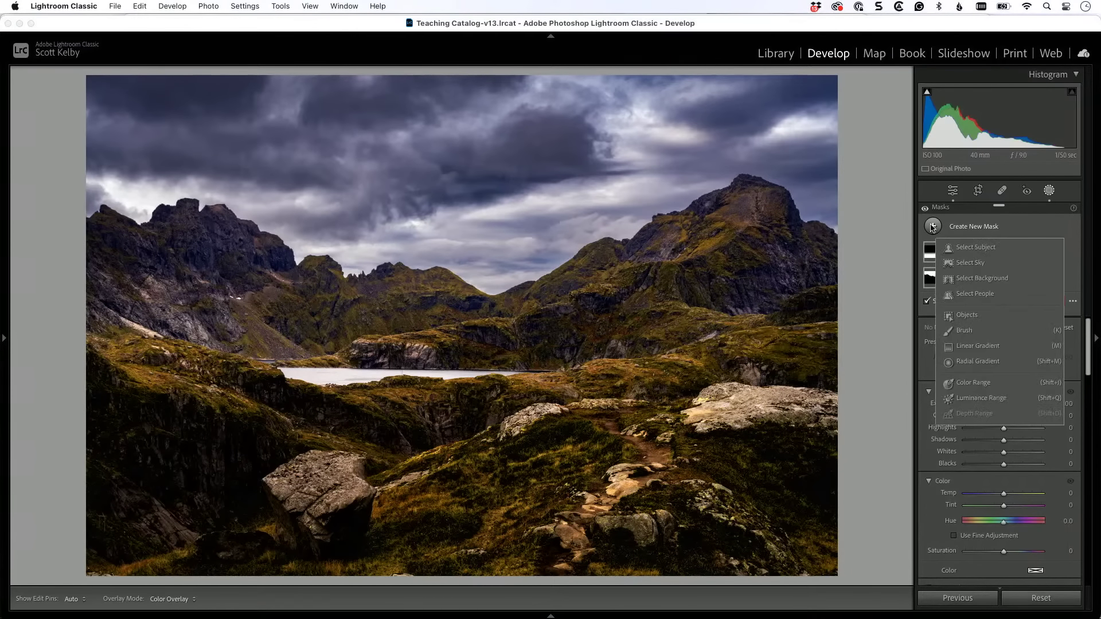
left_click(964, 330)
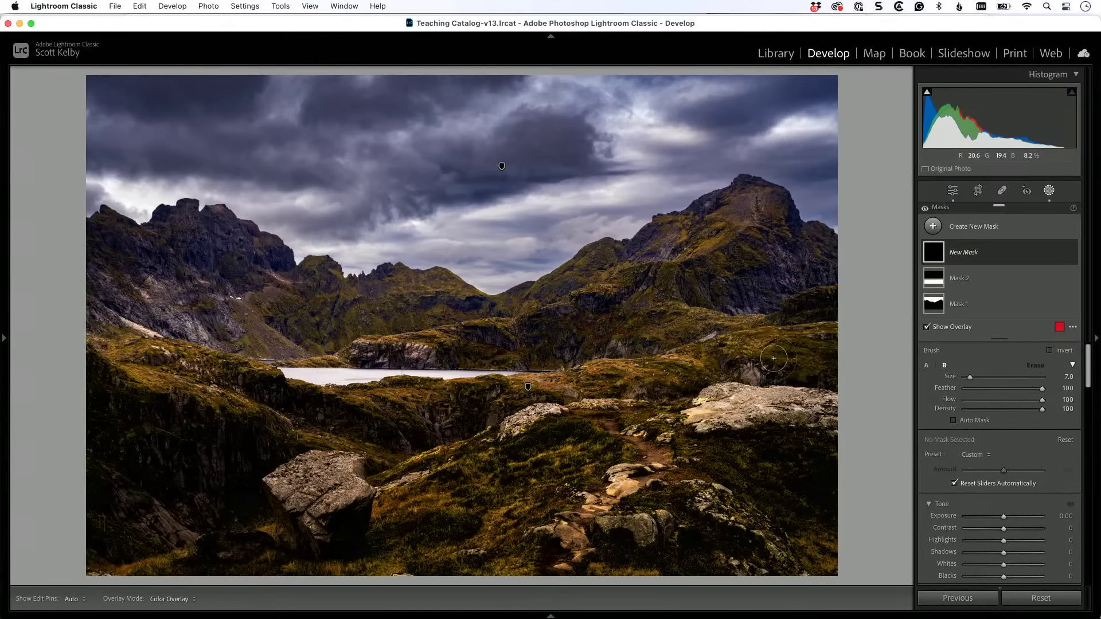
key("bracketright")
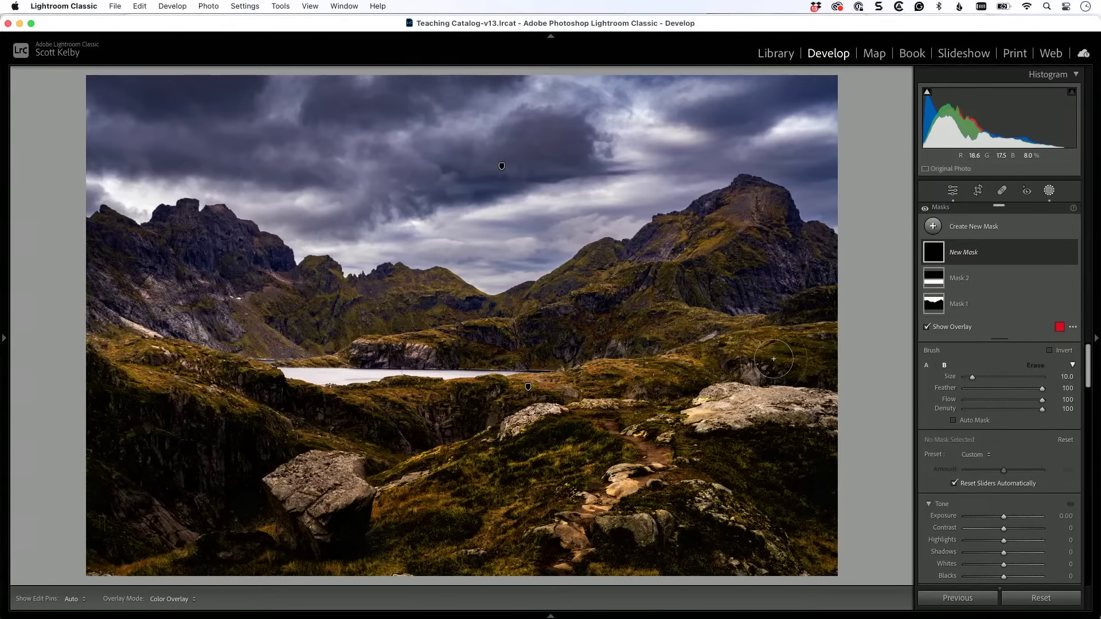
left_click(1022, 516)
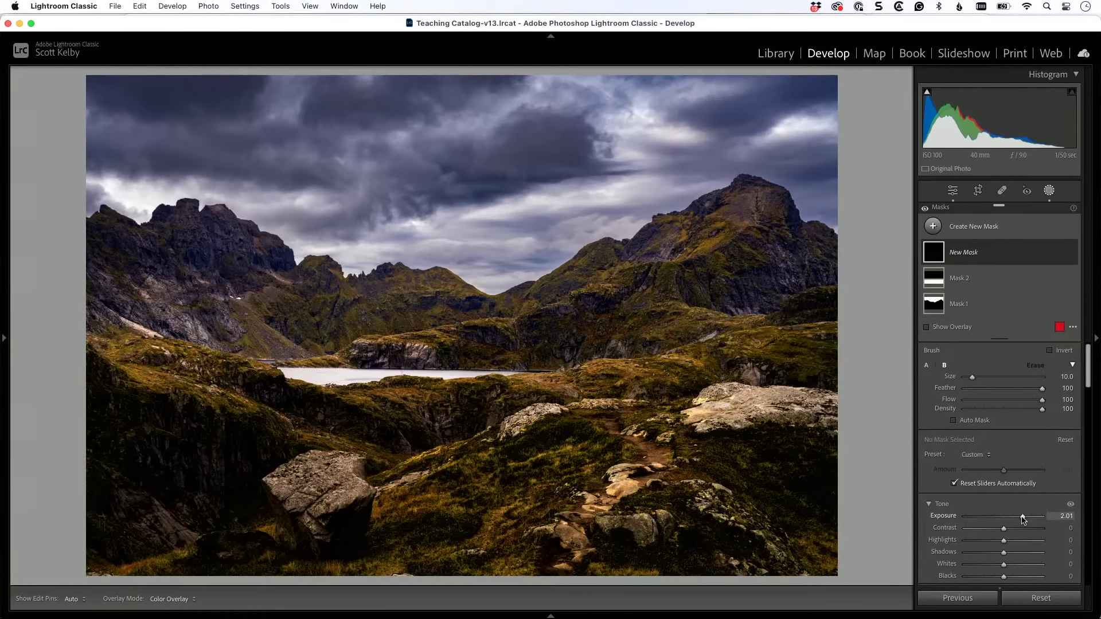
key("bracketright")
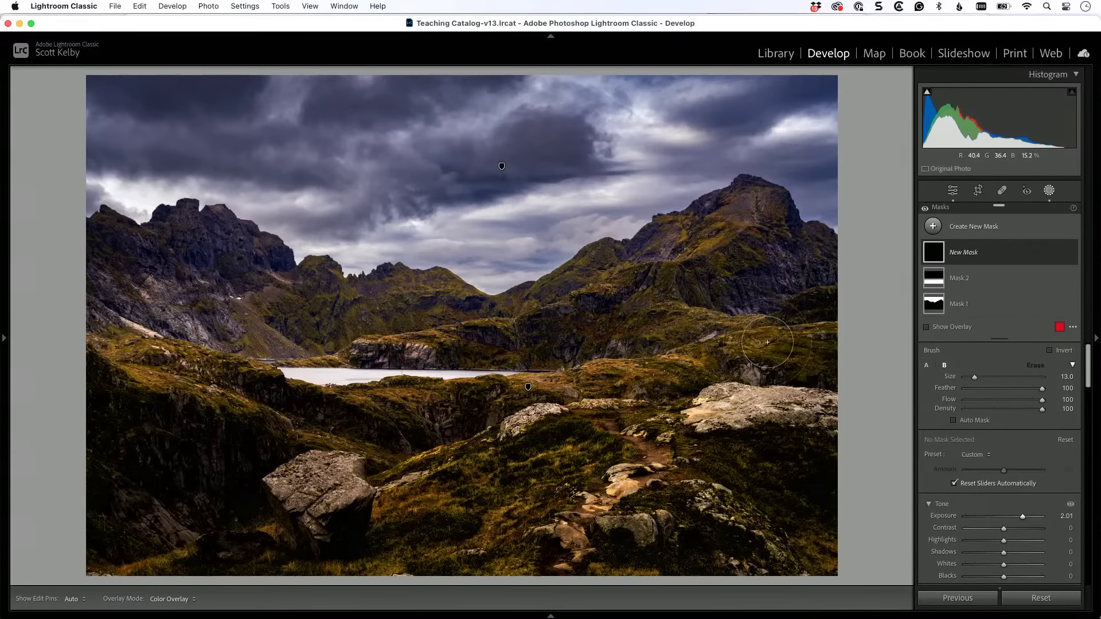
Paint scattered patches of light over the mountains, hillsides, path, grass and large boulder, leaving the sky and lake untouched.
mouse_move(767, 342)
left_mouse_down()
mouse_move(727, 361)
mouse_move(746, 329)
mouse_move(734, 344)
left_mouse_up()
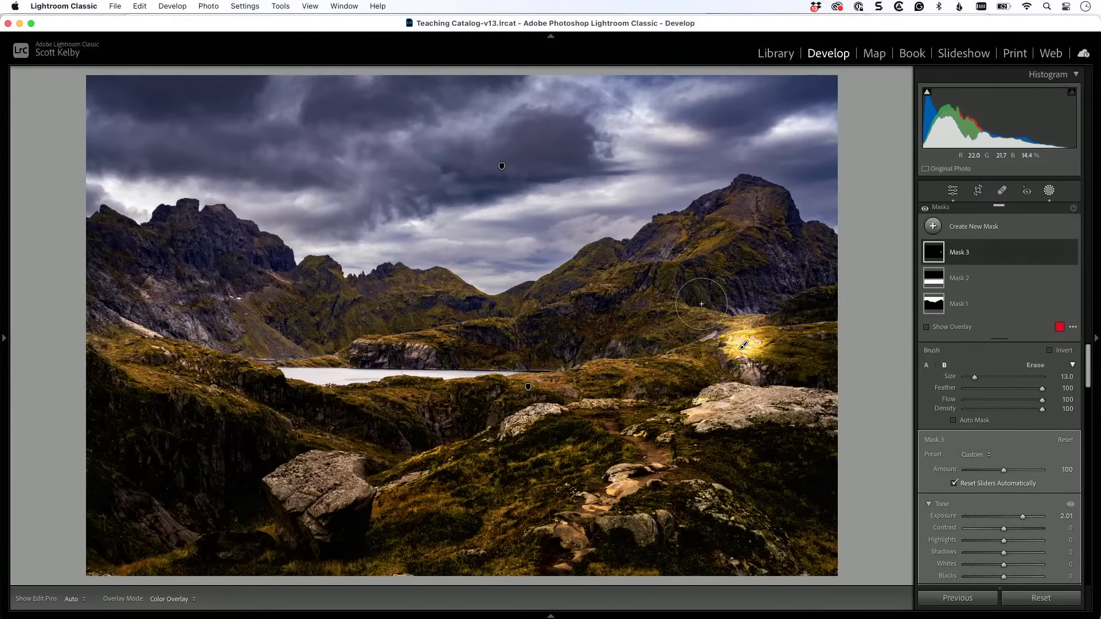
left_click_drag(677, 281, 737, 207)
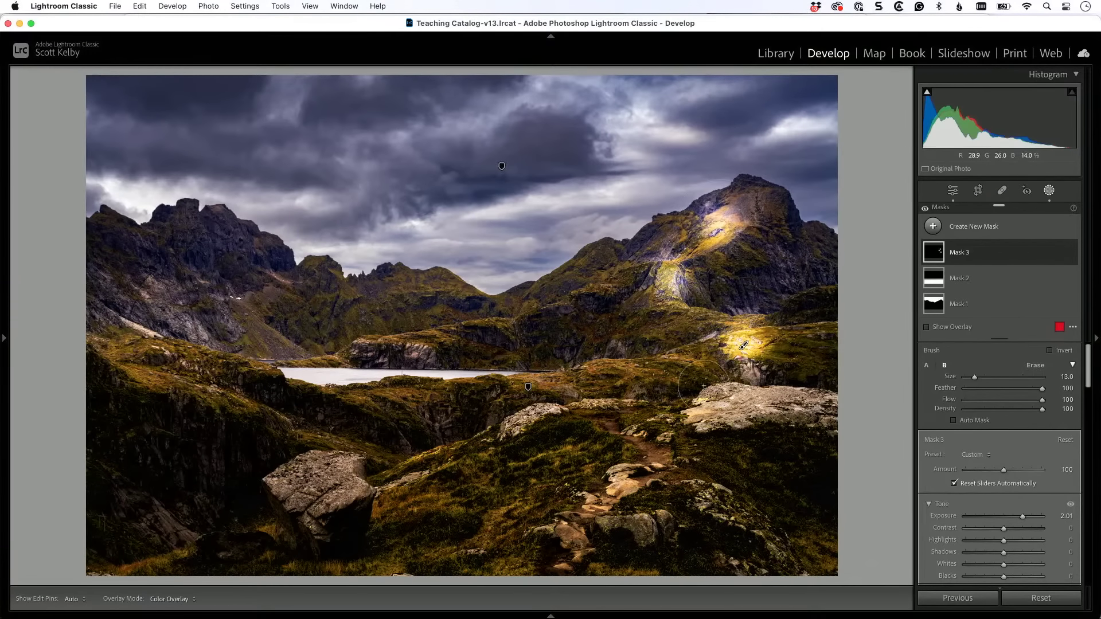
left_click_drag(639, 381, 662, 465)
left_click_drag(538, 497, 513, 505)
left_click_drag(438, 545, 427, 554)
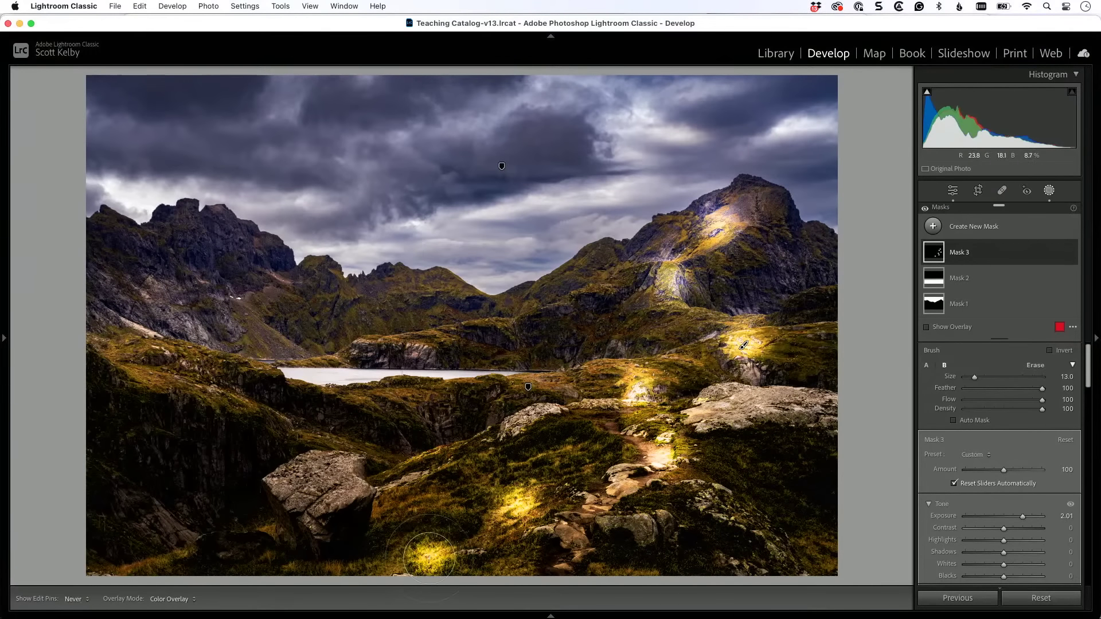
left_click_drag(420, 509, 428, 496)
left_click_drag(323, 498, 338, 476)
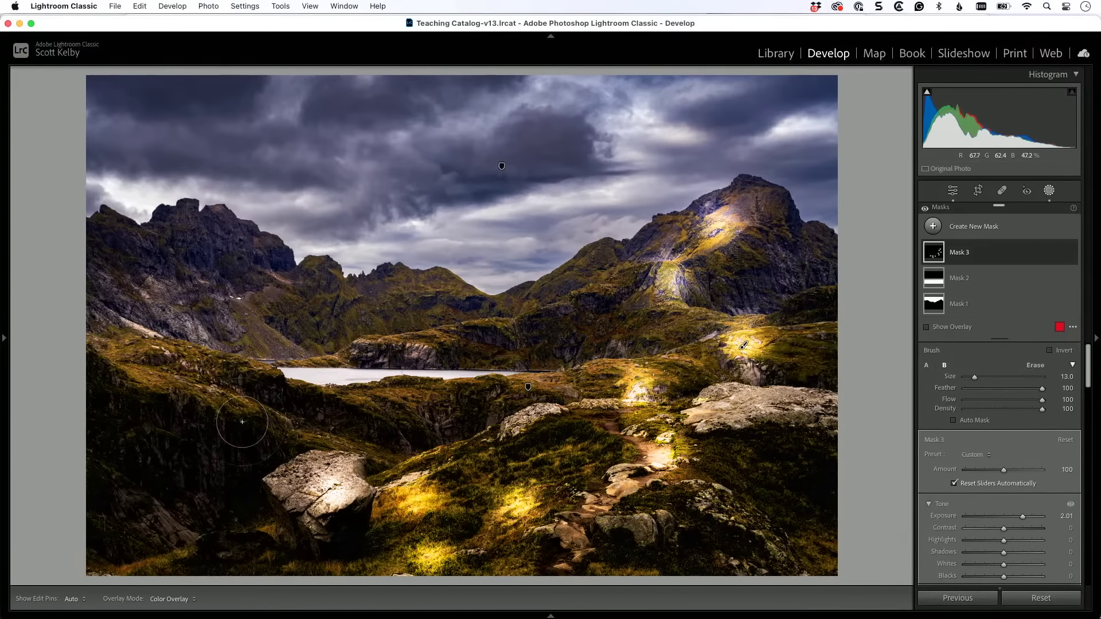
left_click_drag(216, 406, 220, 396)
left_click_drag(158, 375, 134, 366)
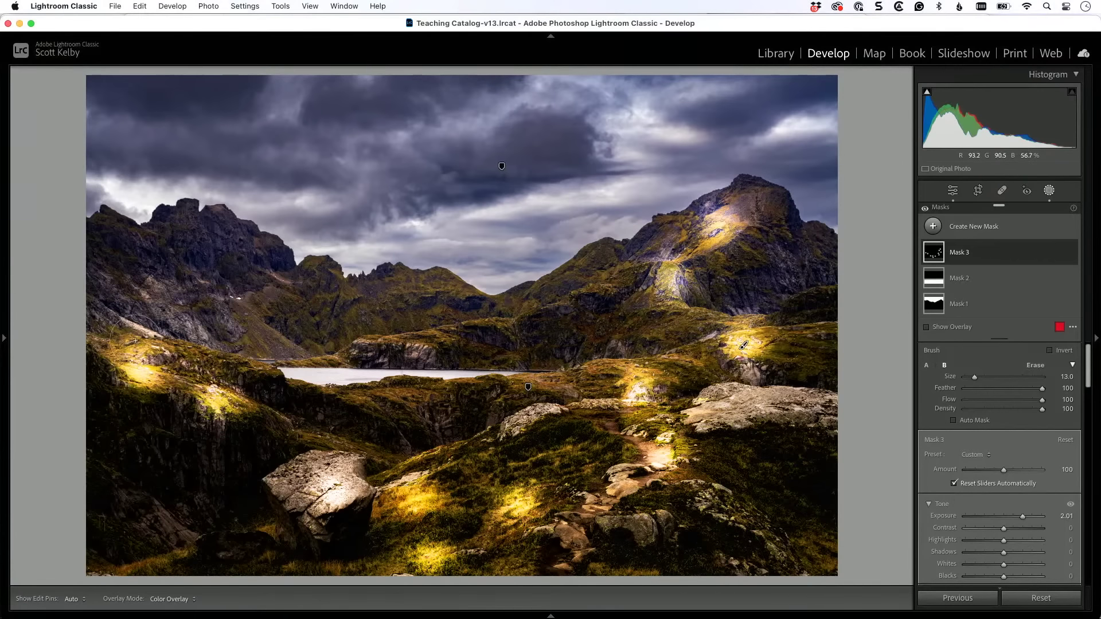
mouse_move(119, 264)
left_mouse_down()
mouse_move(224, 281)
mouse_move(338, 321)
left_mouse_up()
left_click_drag(404, 295, 430, 290)
left_click_drag(456, 344, 470, 350)
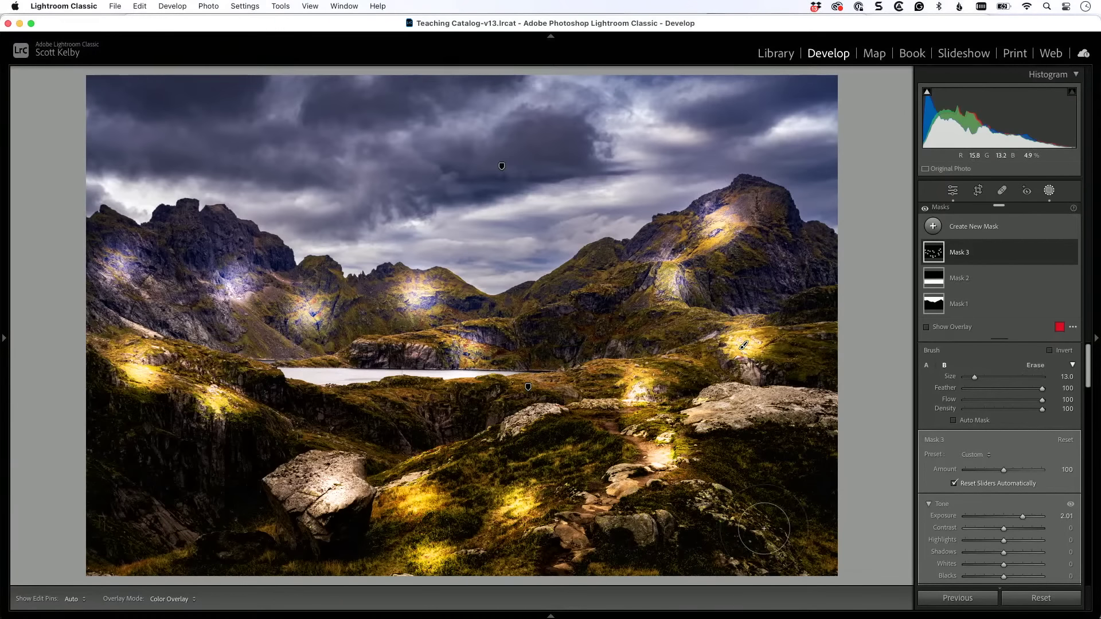
mouse_move(759, 519)
left_mouse_down()
mouse_move(744, 526)
mouse_move(803, 442)
left_mouse_up()
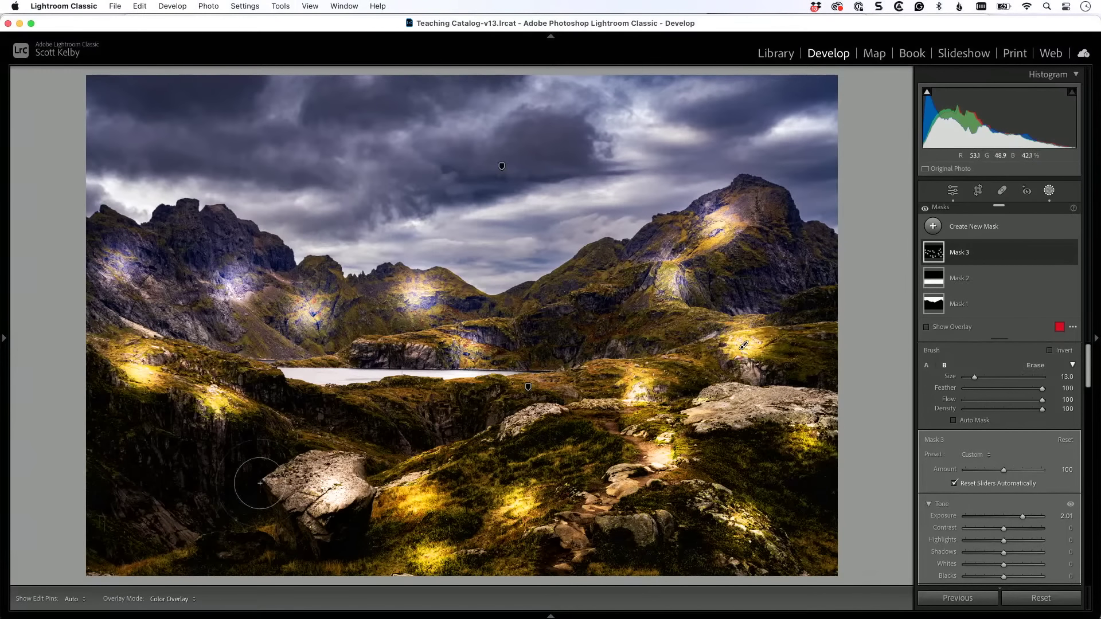
left_click_drag(119, 478, 128, 454)
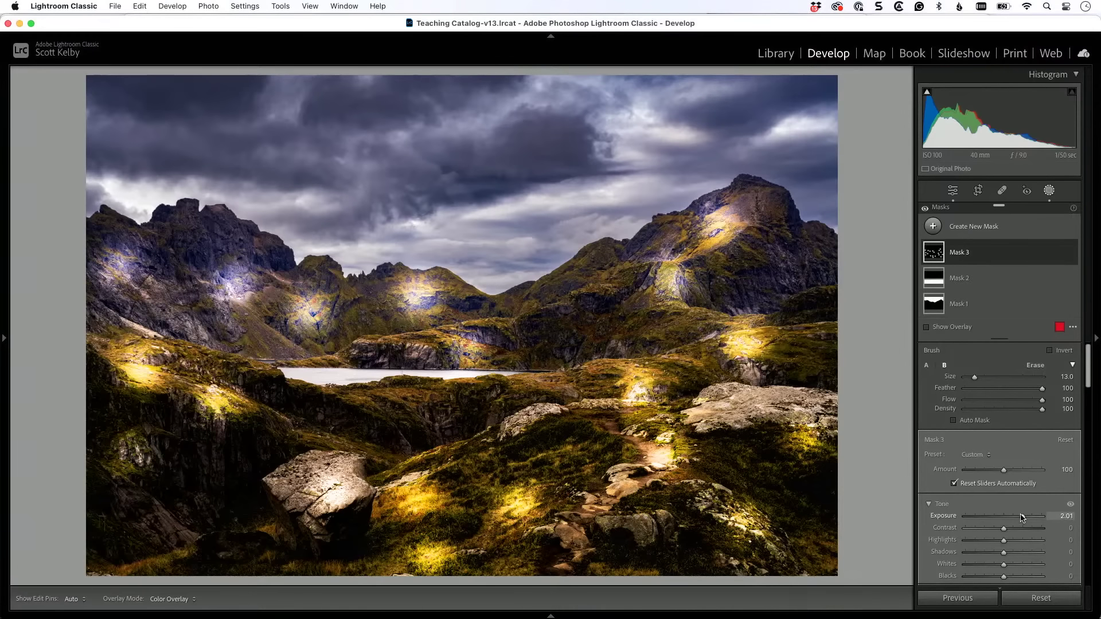
Soften the painted light patches by setting the brush mask's Exposure to 0.67.
left_click_drag(1021, 517, 1010, 520)
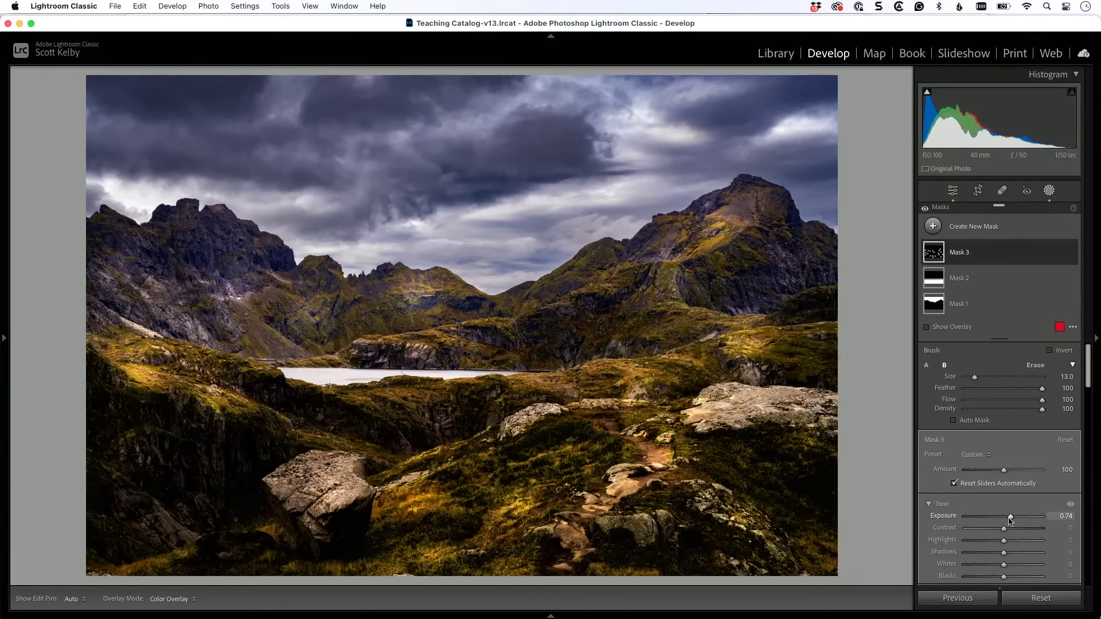
left_click_drag(1010, 520, 1010, 519)
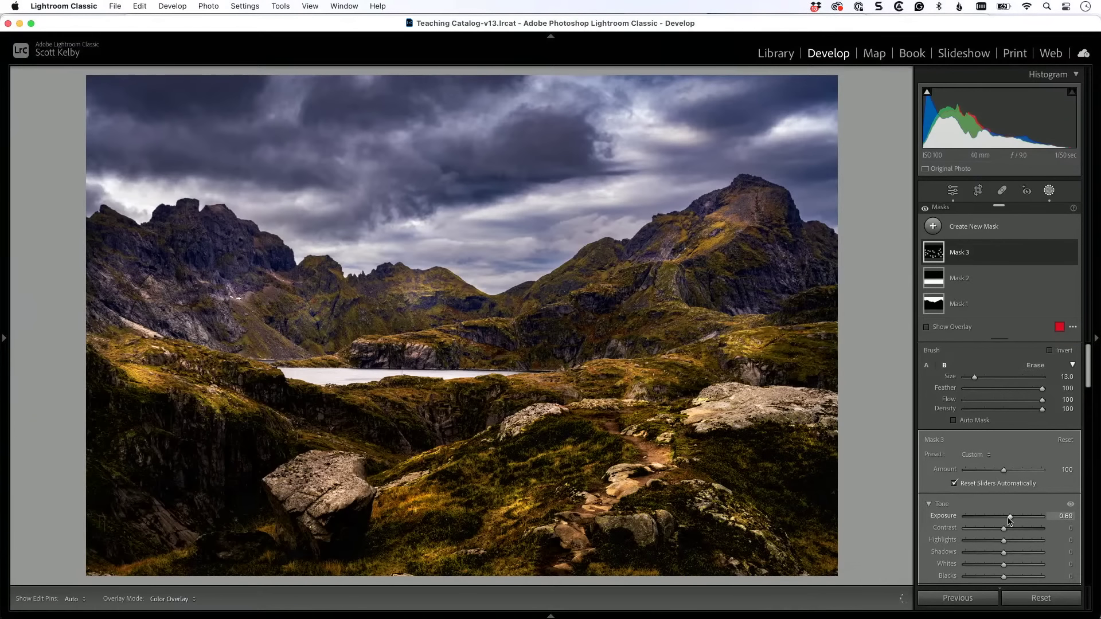
Toggle the painted light mask off and on several times to compare its effect, leaving it visible.
mouse_move(1070, 248)
left_click(1072, 253)
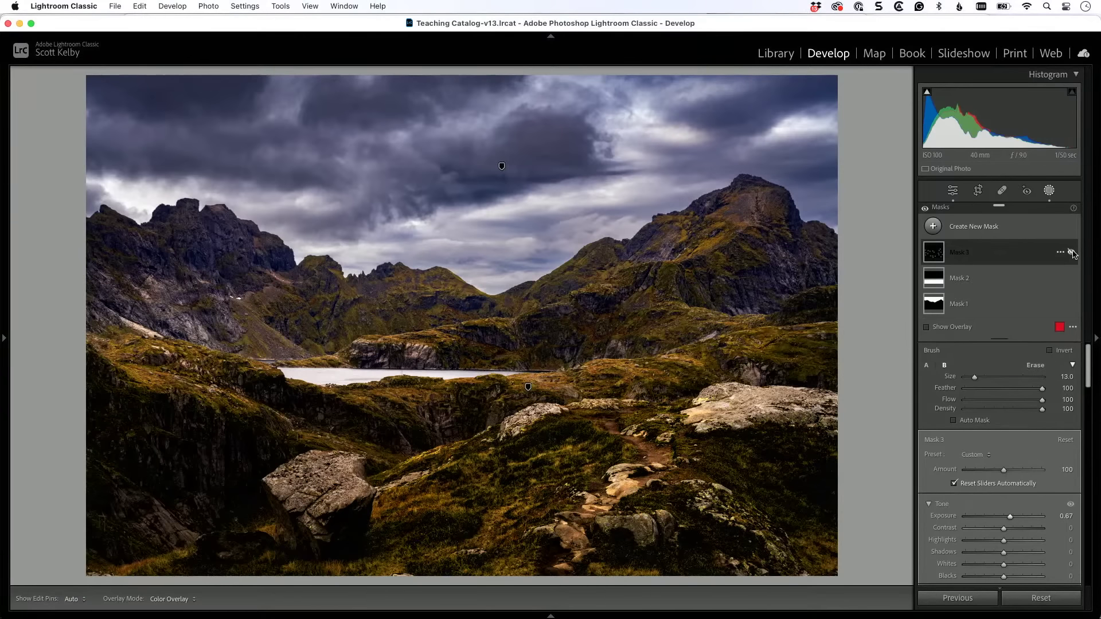
left_click(1072, 253)
left_click(1073, 254)
left_click(1072, 254)
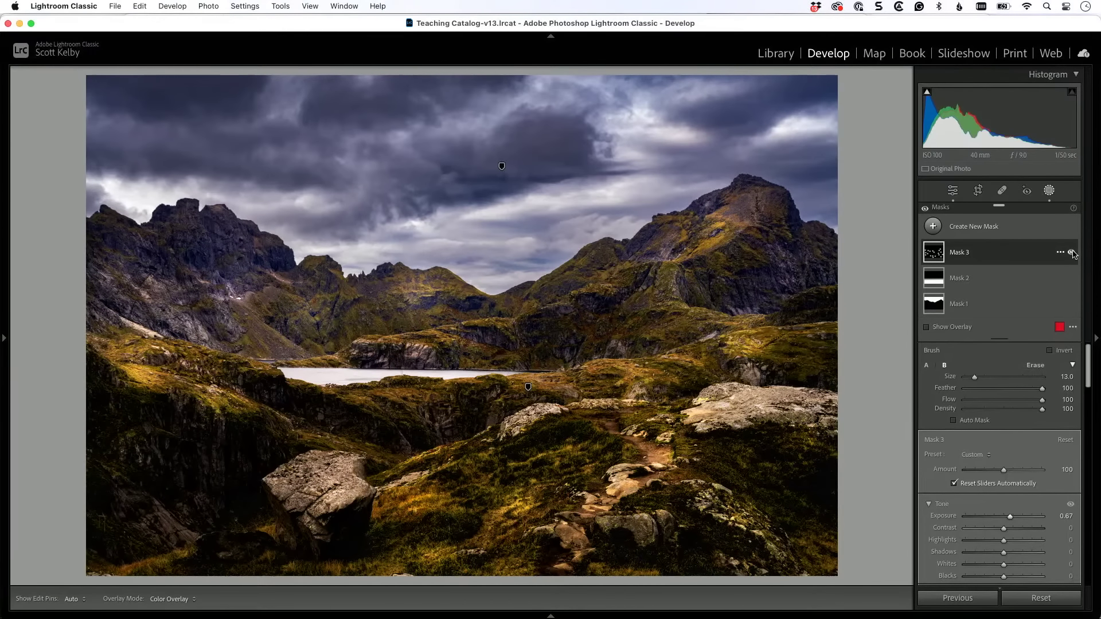
left_click(1072, 253)
left_click(1072, 253)
left_click(1072, 254)
left_click(1072, 254)
Compare the landscape before and after side by side with the surrounding panels hidden, and return to the single enlarged view.
key("y")
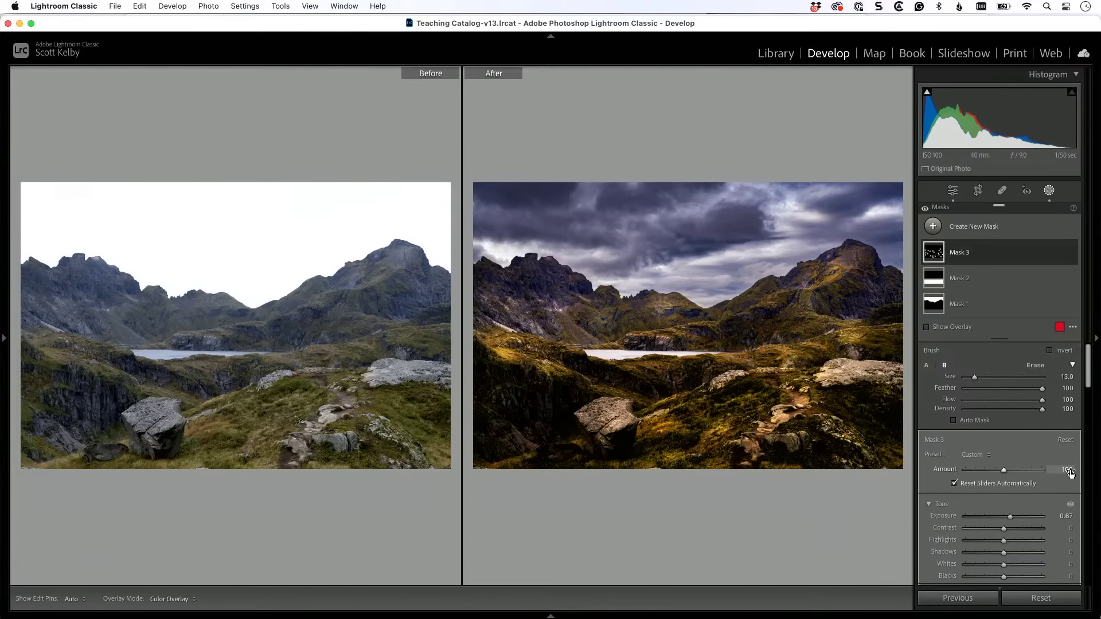
key("shift+Tab")
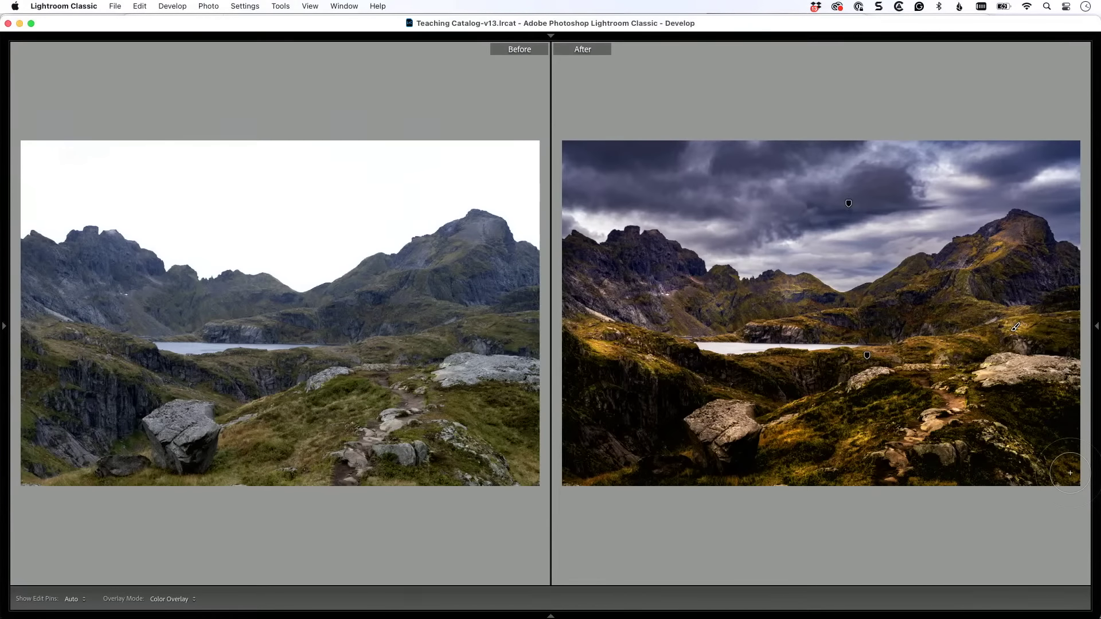
key("y")
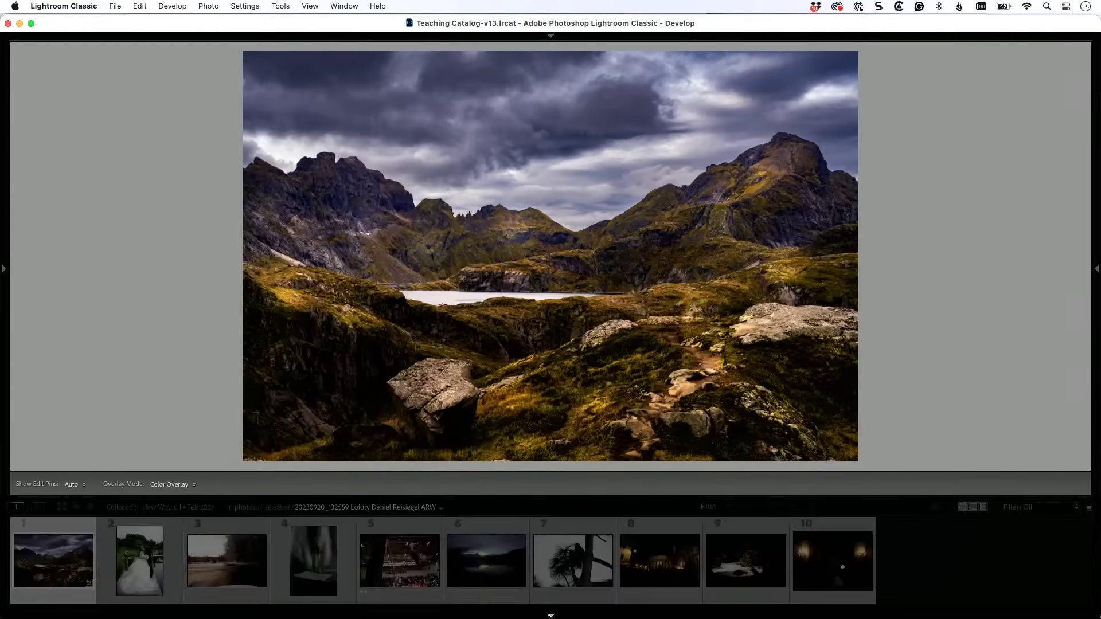
left_click(550, 616)
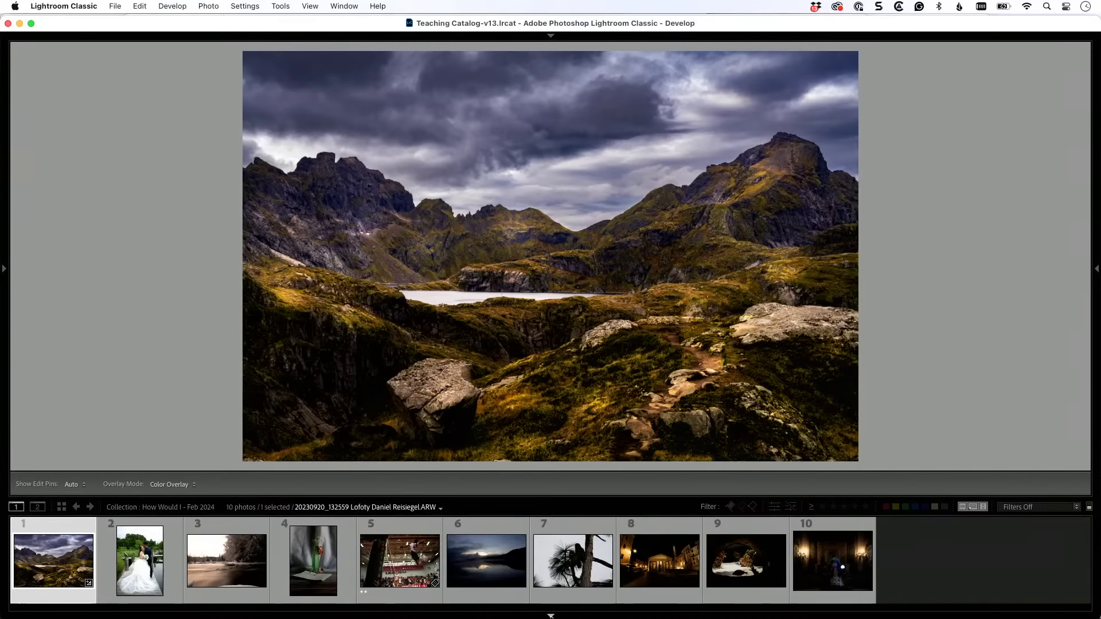
left_click(550, 615)
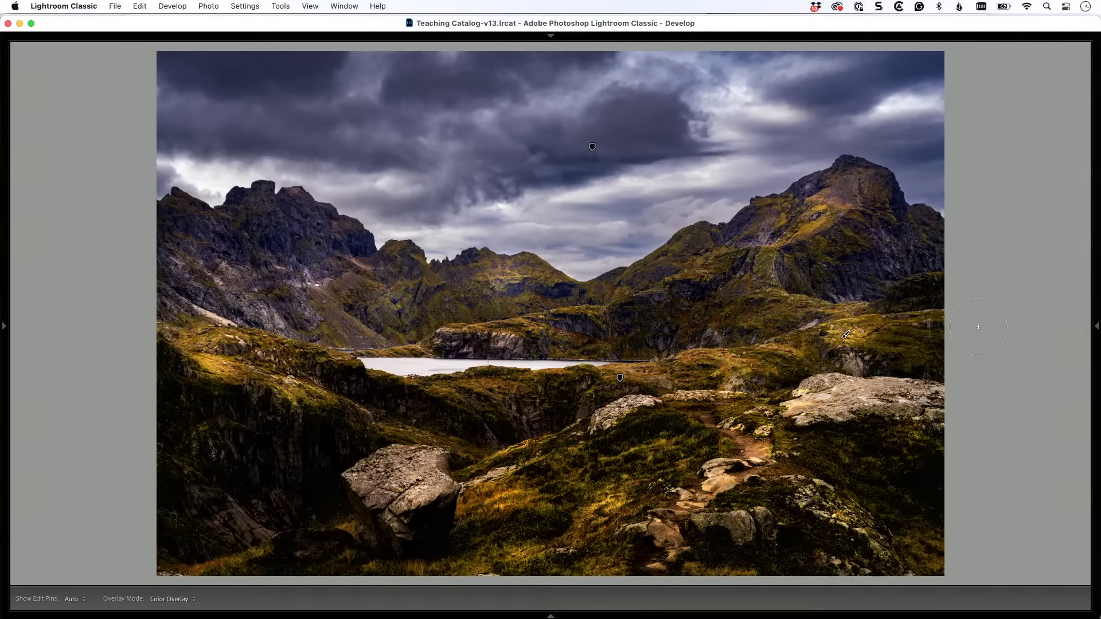
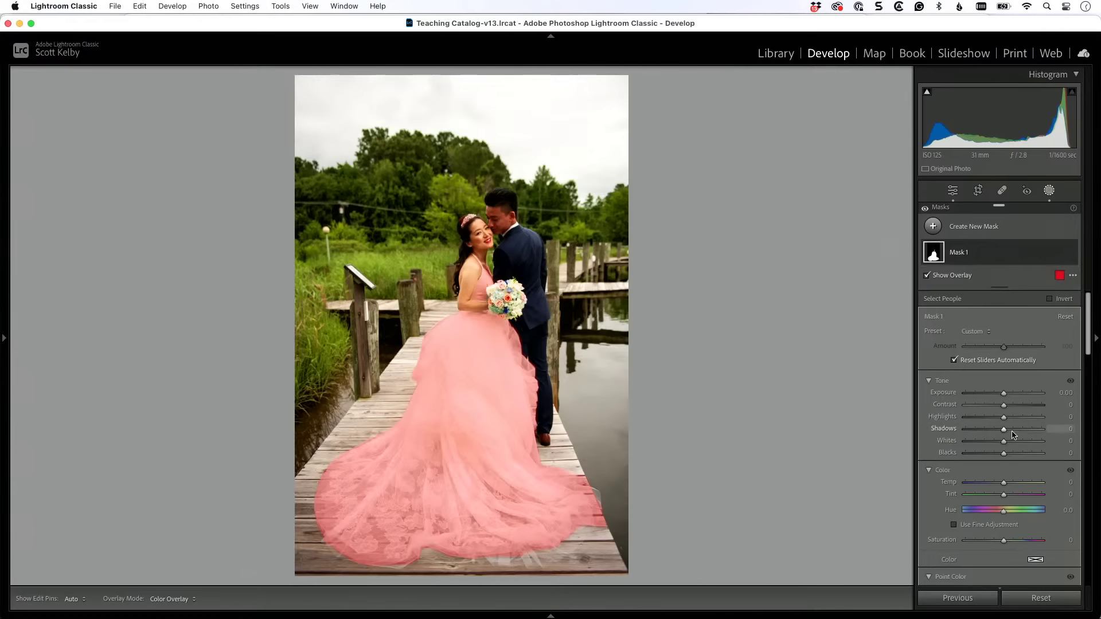
Remove the color tint from the wedding dress by hiding the mask overlay and setting the mask's Saturation to -21.
scroll(1012, 436, "down", 2)
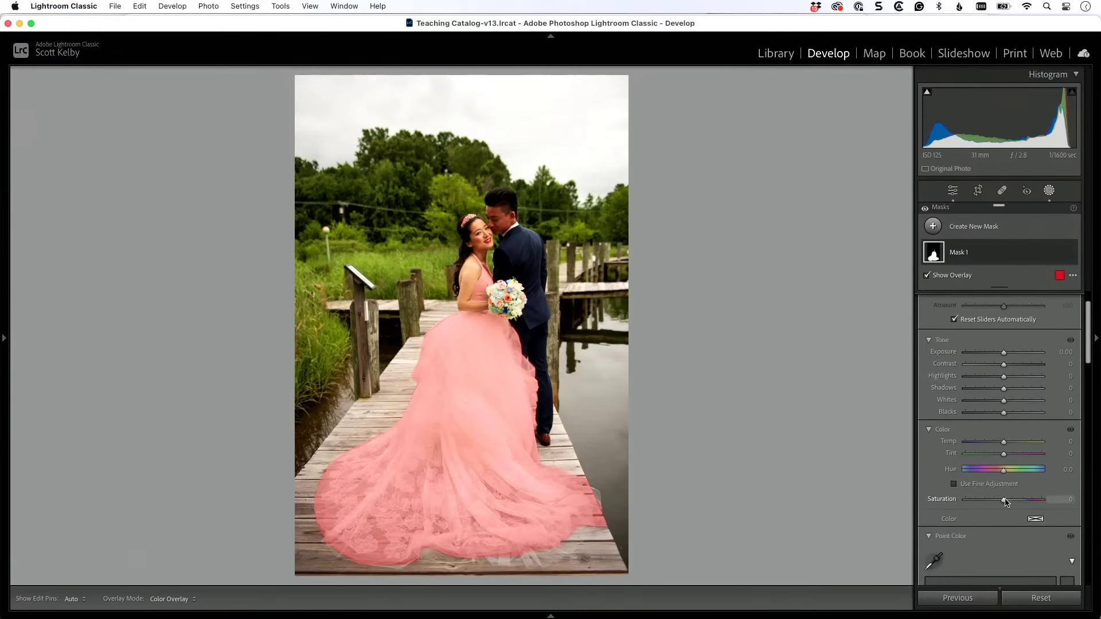
key("o")
left_click_drag(1005, 502, 995, 503)
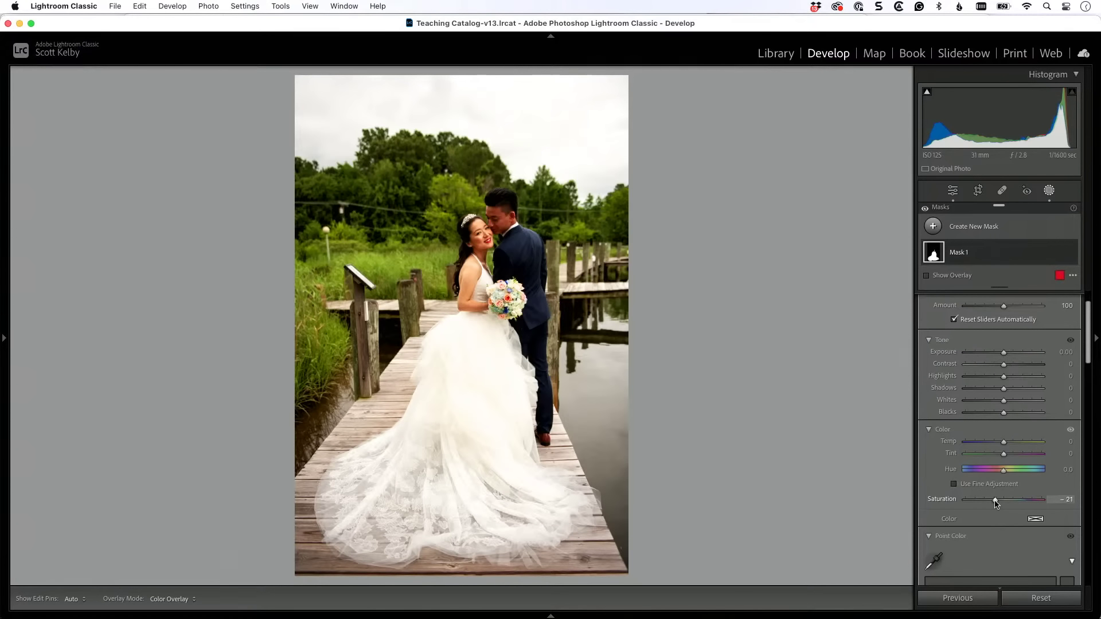
Crop the wedding photo to trim a strip of empty sky above the trees, and apply the crop.
left_click(977, 192)
left_click_drag(462, 83, 462, 104)
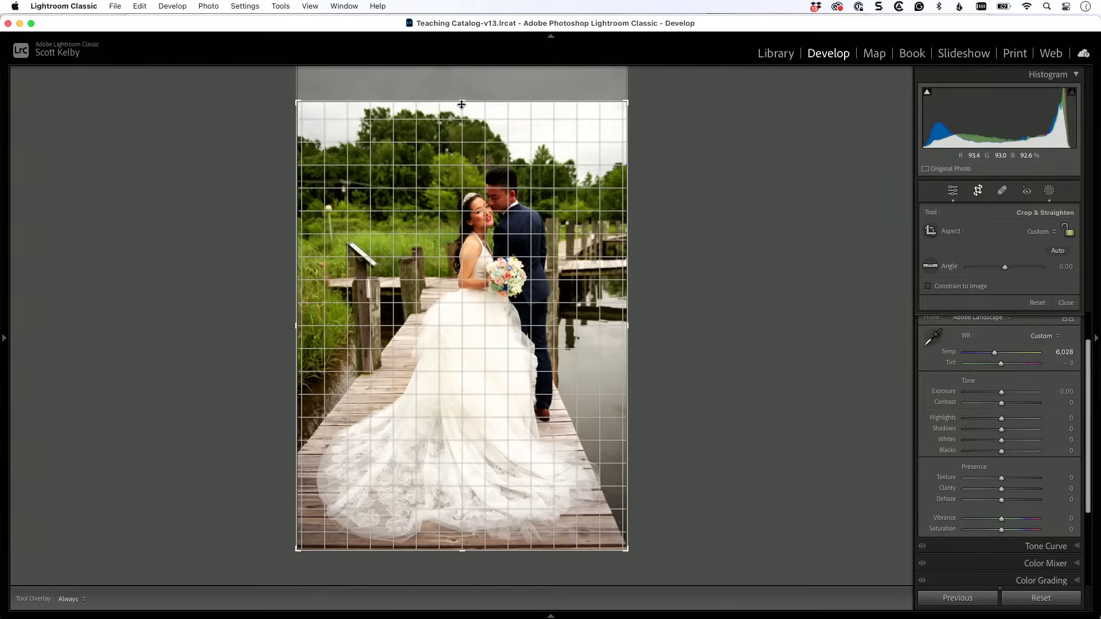
key("Return")
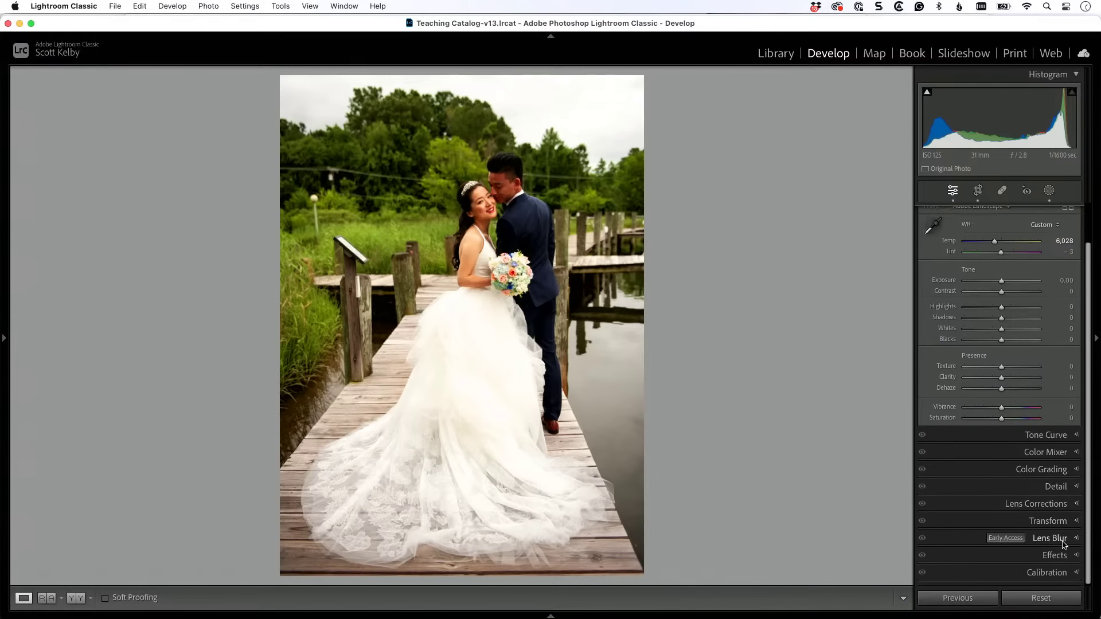
Darken the wedding photo's edges by setting the post-crop vignetting Amount to -11.
left_click(1055, 557)
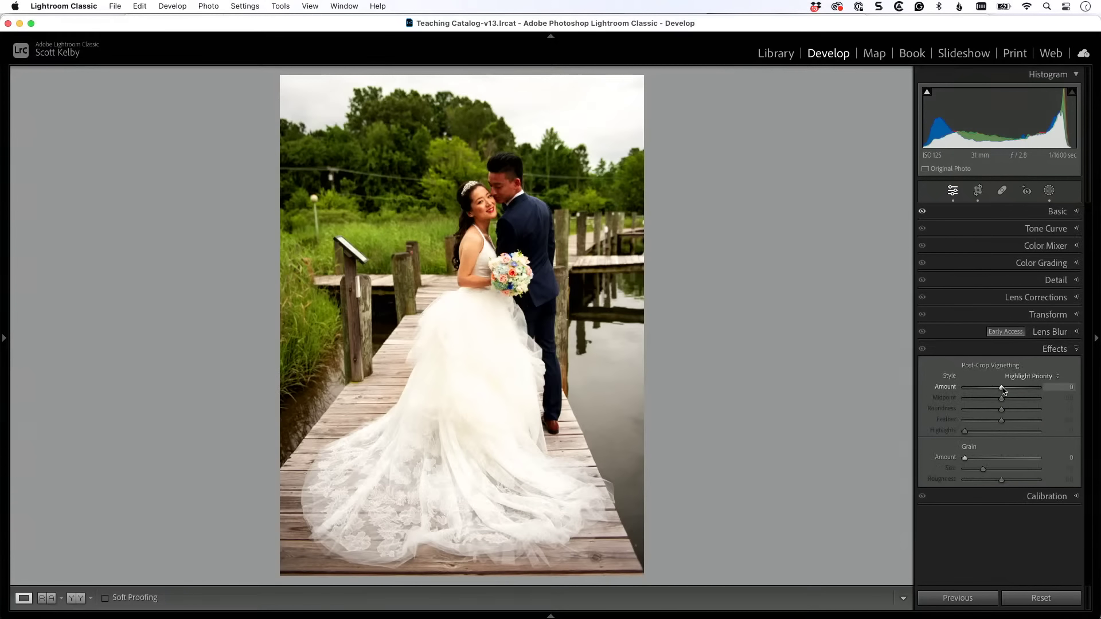
left_click_drag(1002, 390, 998, 390)
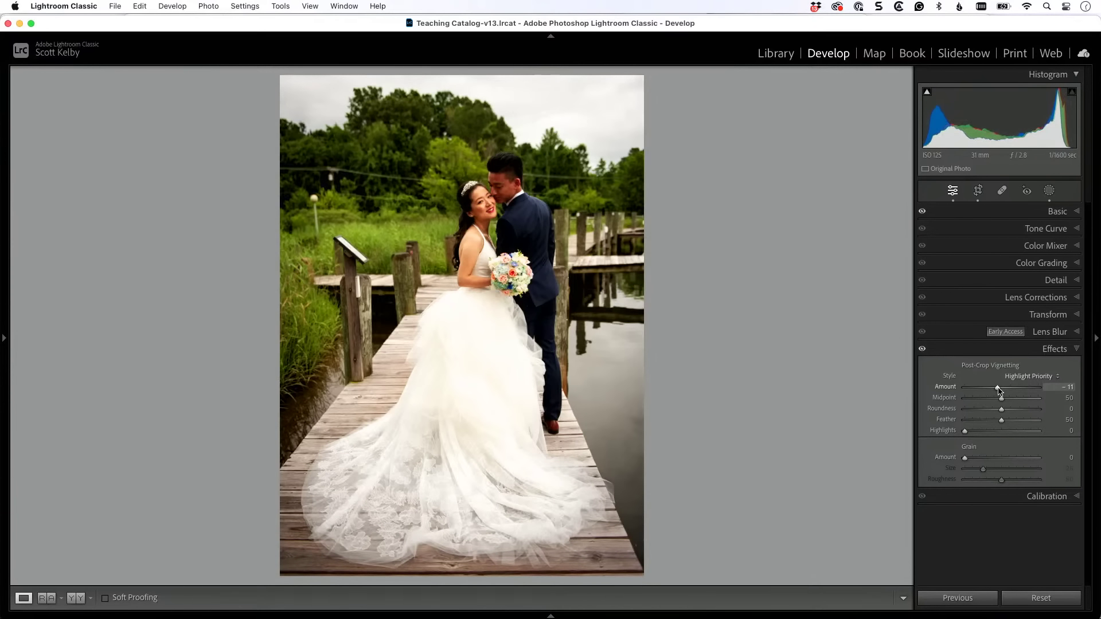
Compare the wedding photo with and without its edge vignette, leaving the effect enabled.
left_click(922, 349)
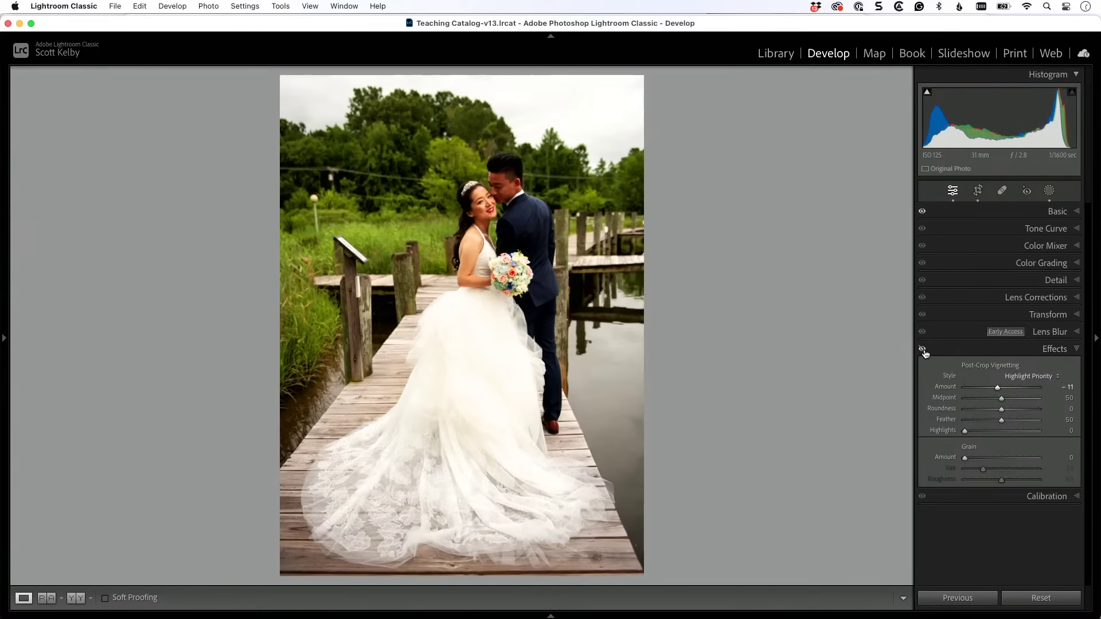
left_click(923, 349)
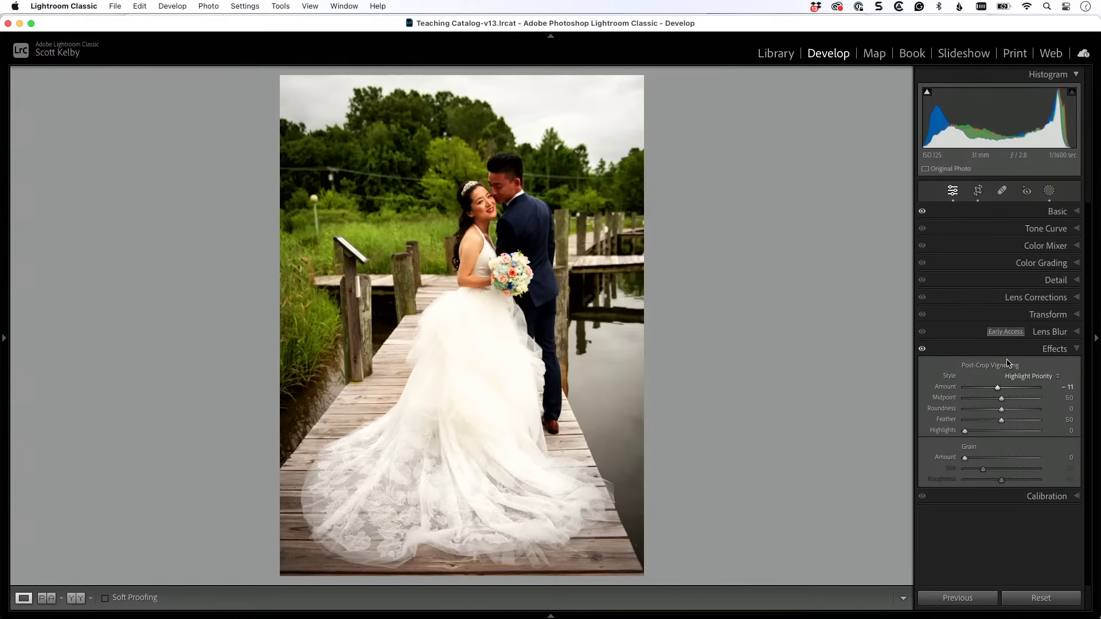
Apply automatic tone corrections to the wedding photo and set Vibrance to +19.
left_click(1057, 213)
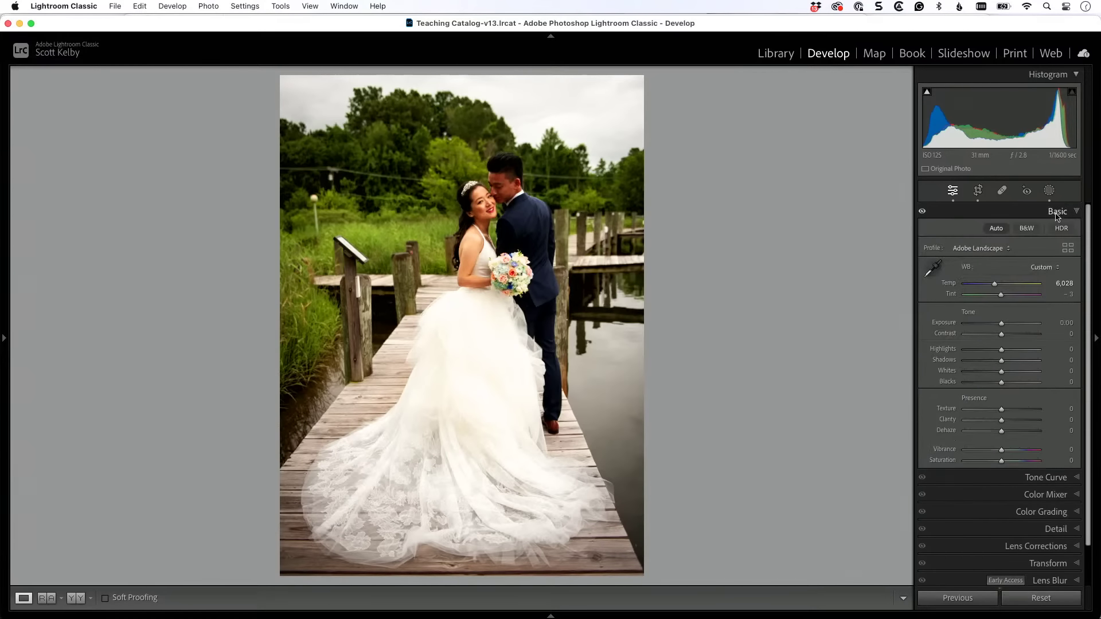
left_click(995, 230)
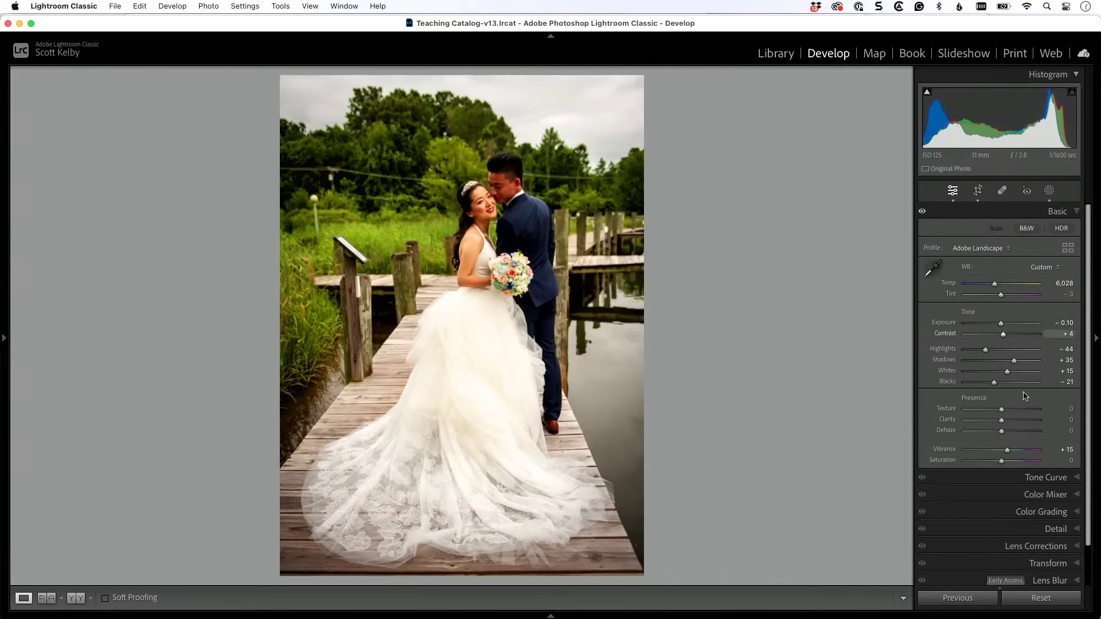
left_click_drag(1006, 451, 1009, 452)
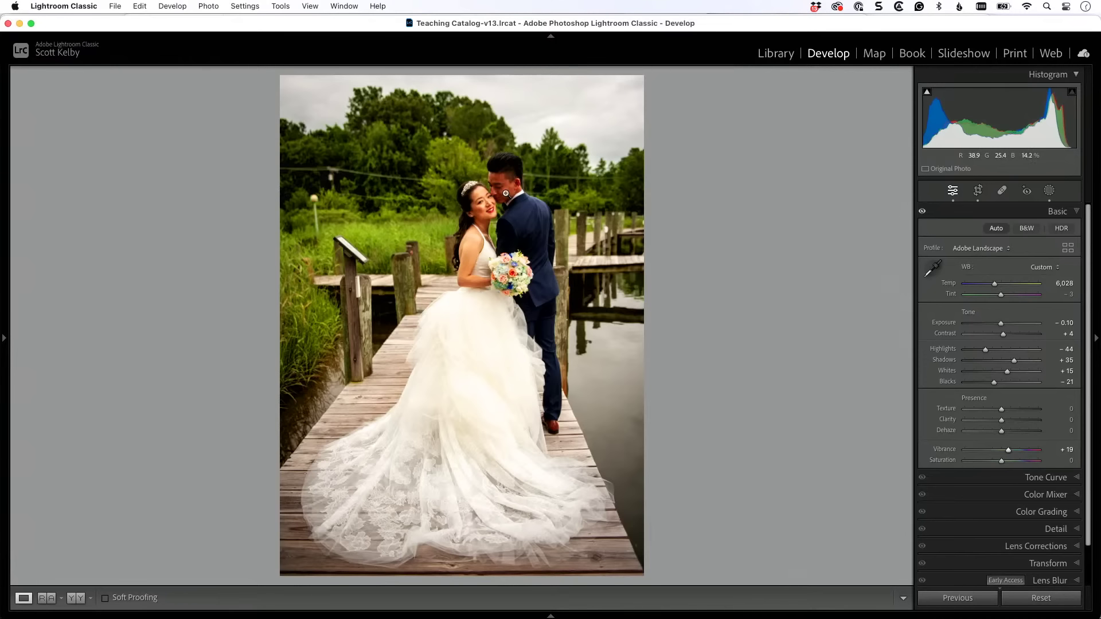
Create a people mask for the groom (Person 2) covering only his Facial Skin and Hair.
left_click(1048, 192)
left_click(933, 227)
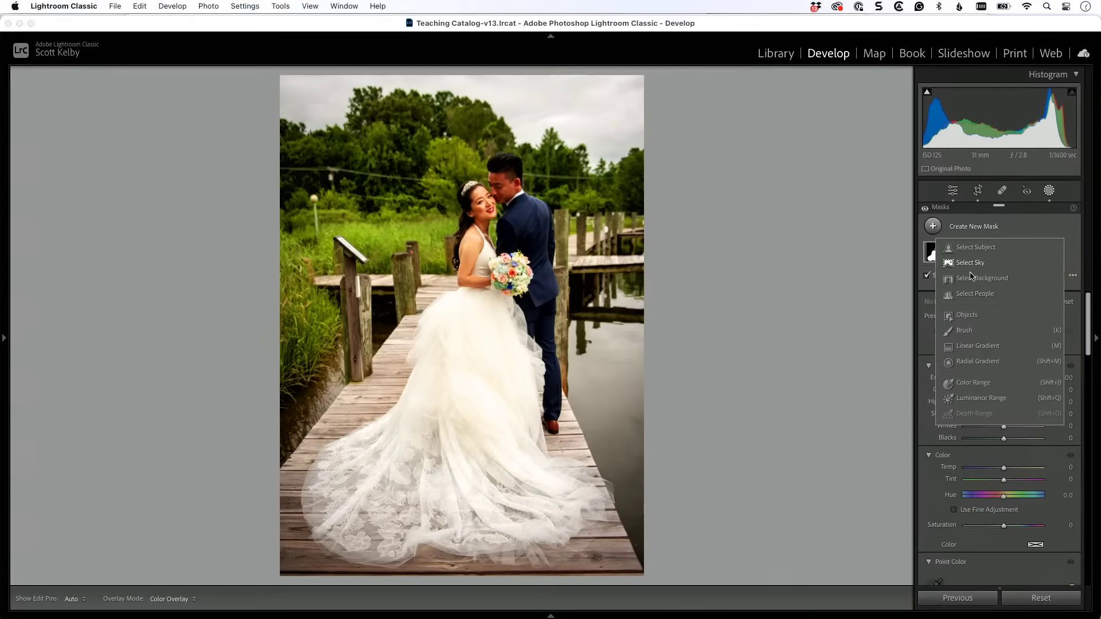
left_click(974, 293)
left_click(1010, 354)
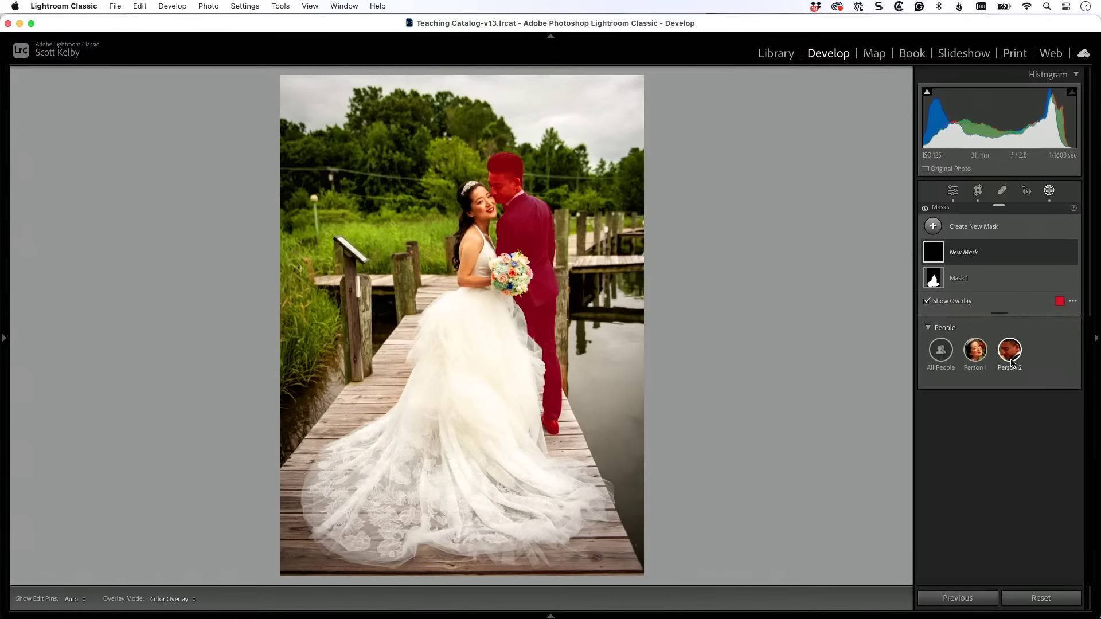
left_click(1010, 354)
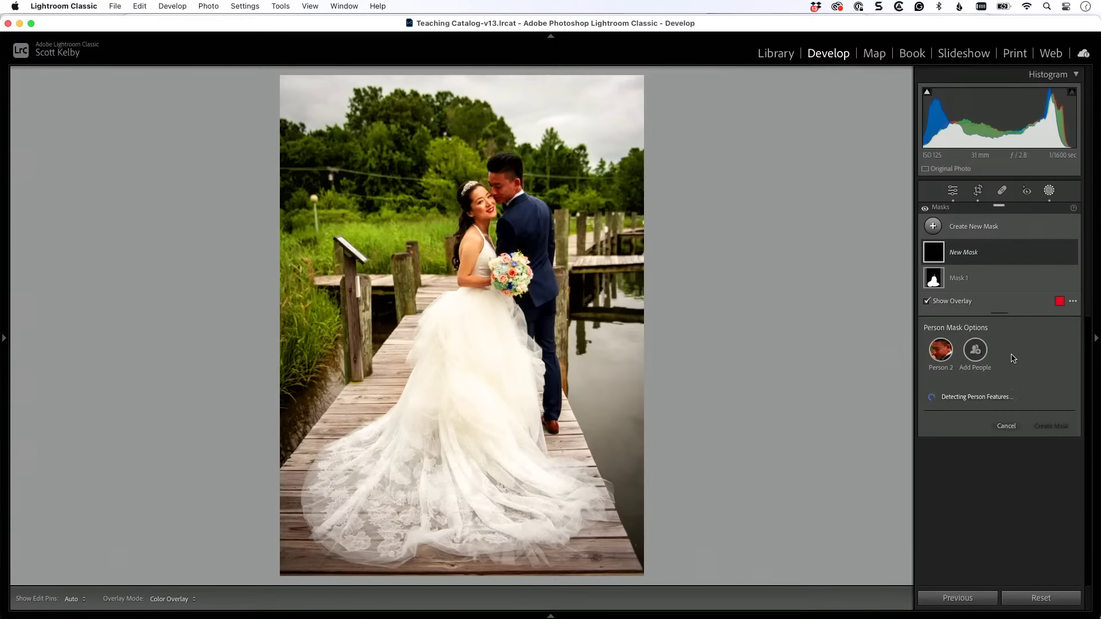
left_click(927, 418)
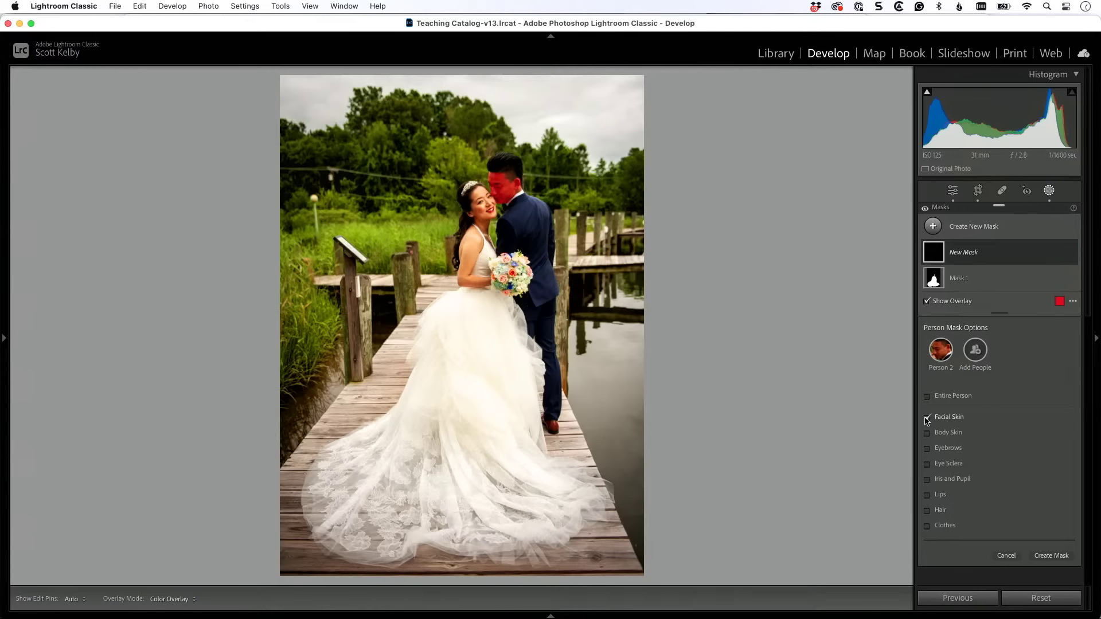
left_click(926, 510)
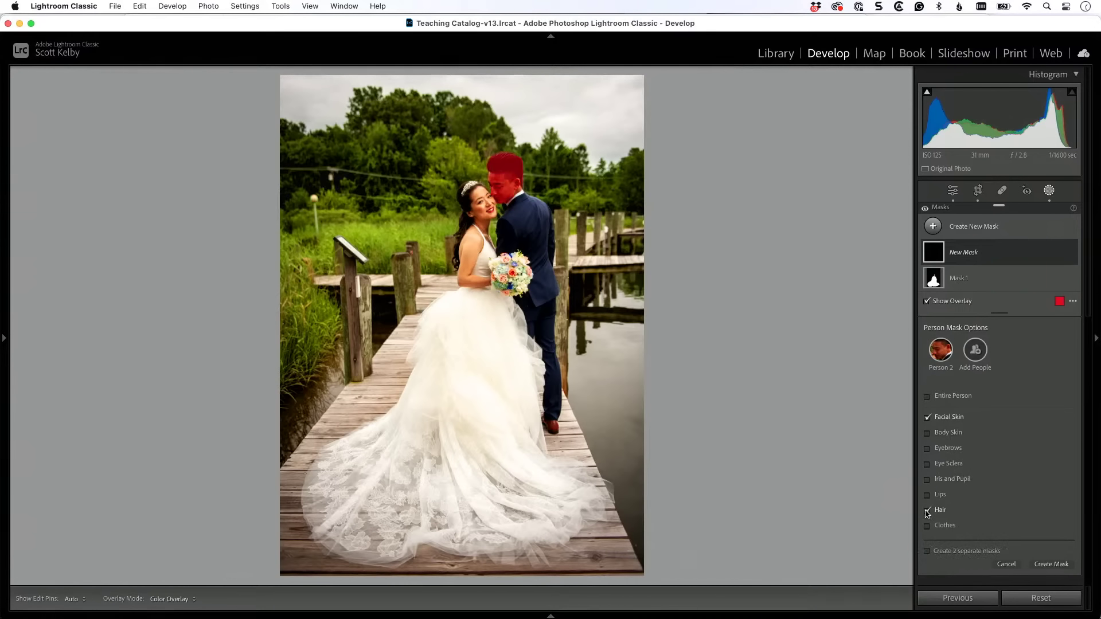
left_click(1052, 564)
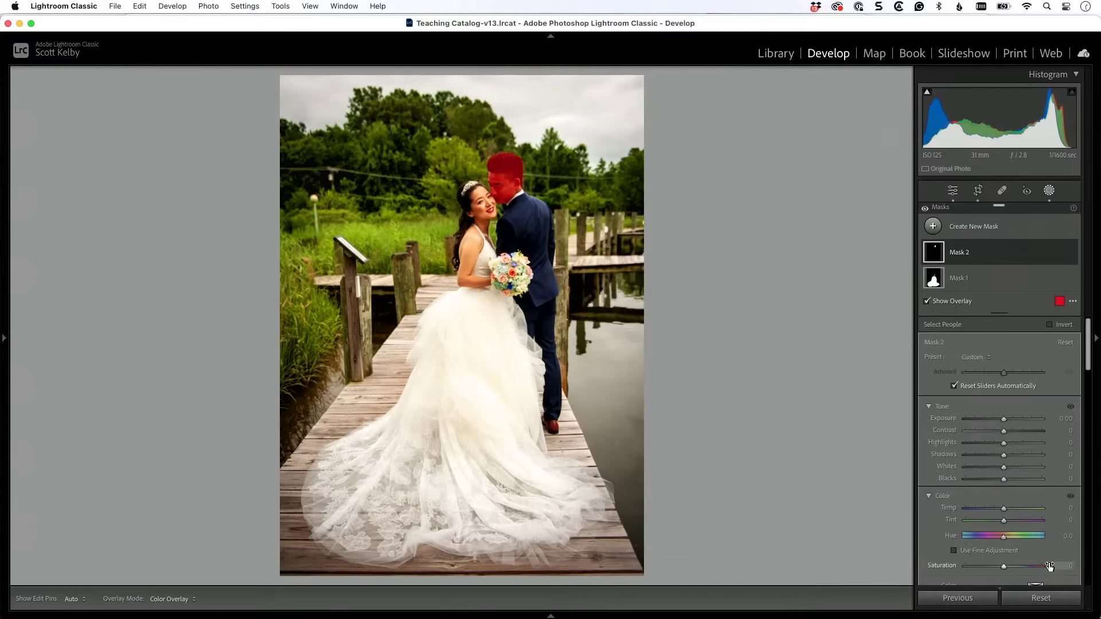
Hide the mask overlay and brighten the groom's face and hair with Exposure 0.57 and Shadows 4.
key("o")
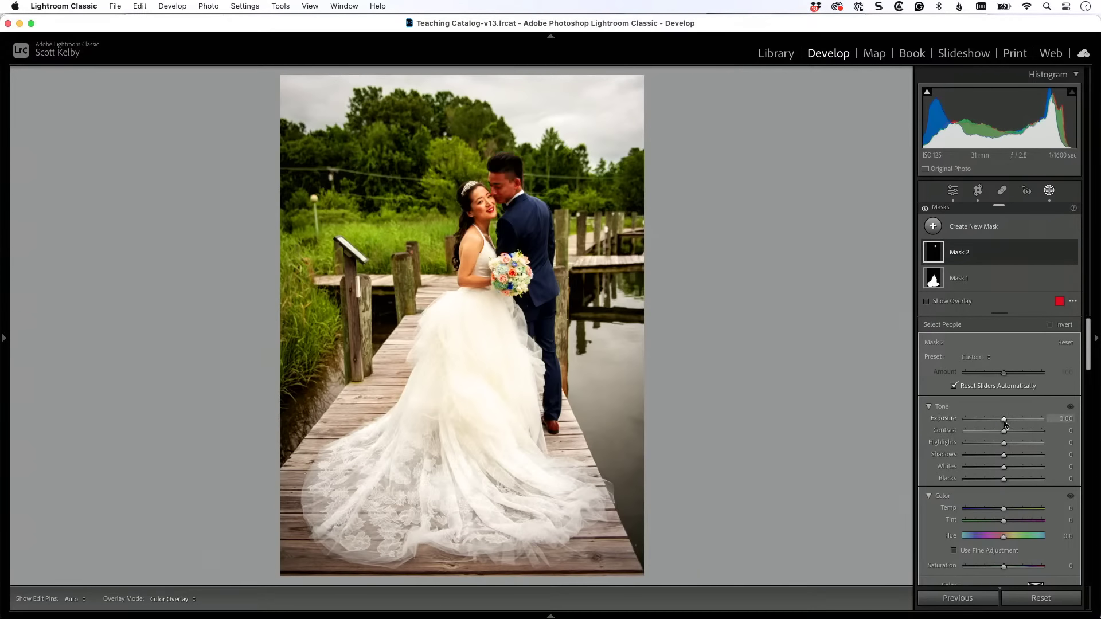
left_click_drag(1004, 423, 1010, 421)
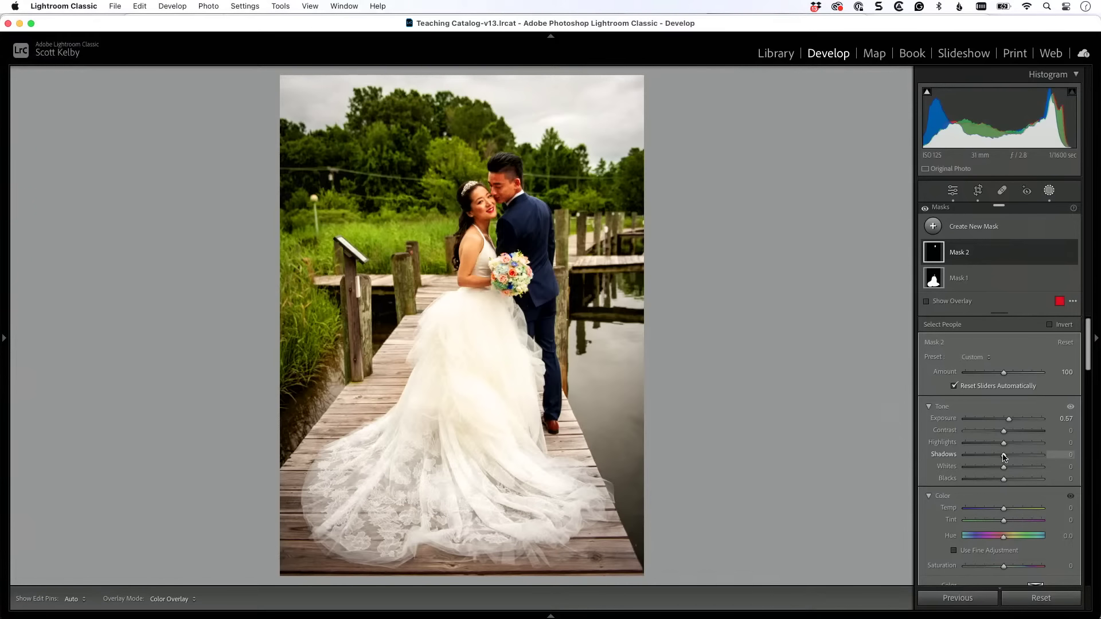
left_click_drag(1003, 457, 1004, 457)
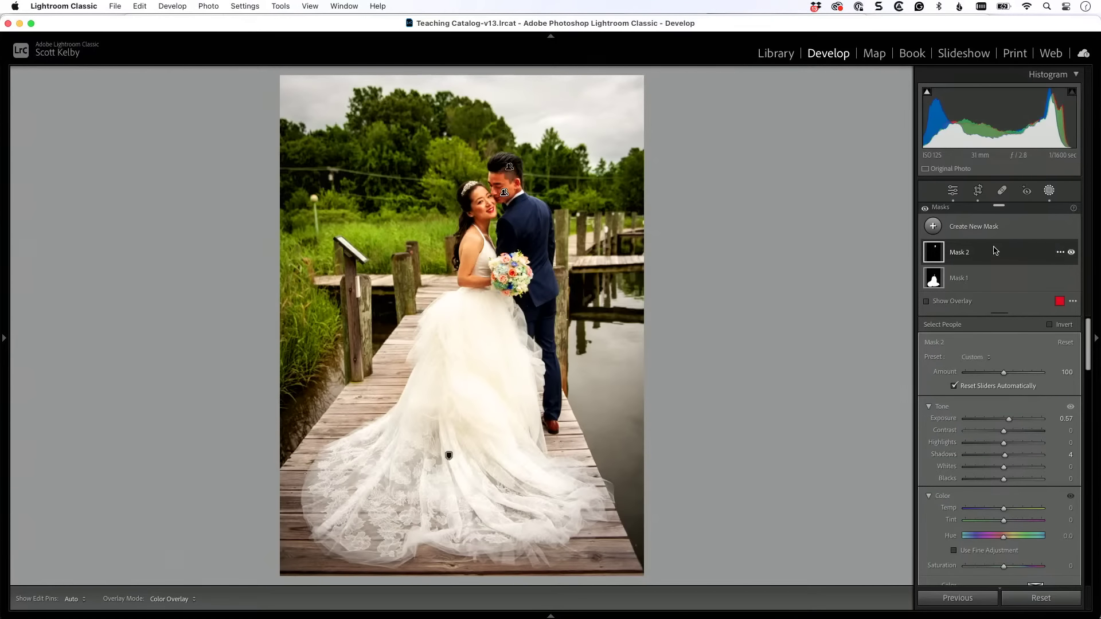
Create a people mask for the bride's Hair (Person 1), hide its overlay, and set its Shadows to 39.
left_click(935, 226)
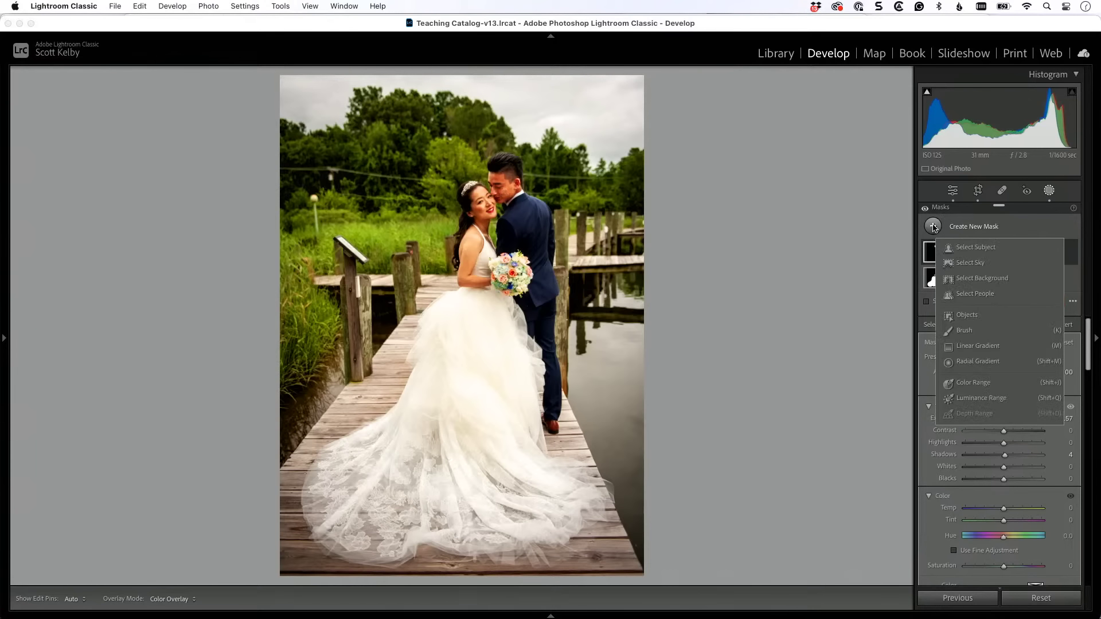
left_click(974, 294)
left_click(976, 375)
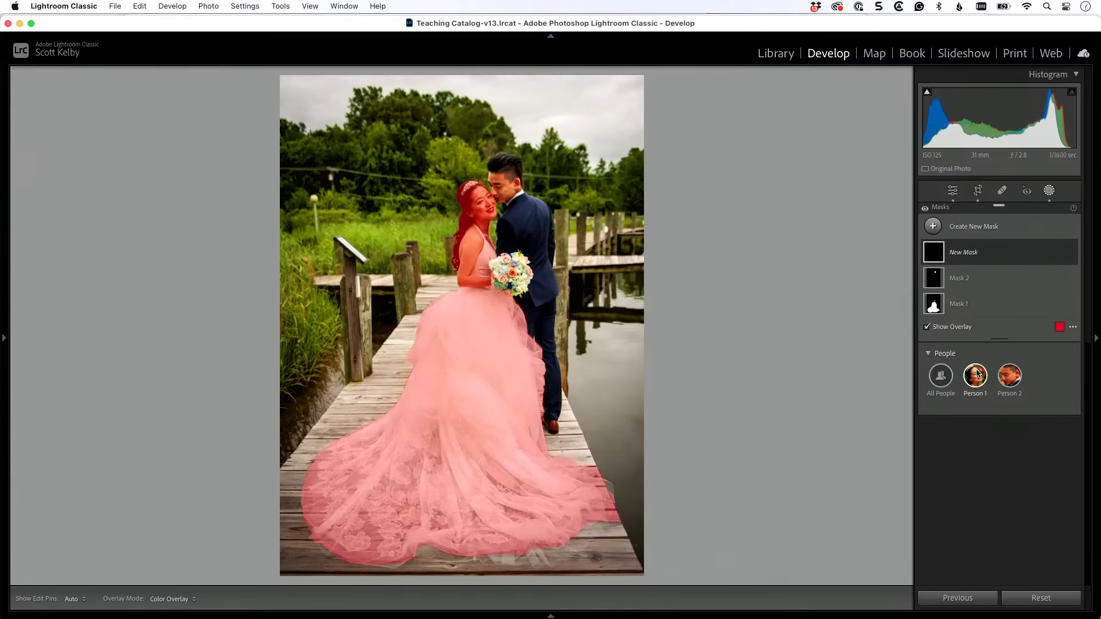
left_click(976, 375)
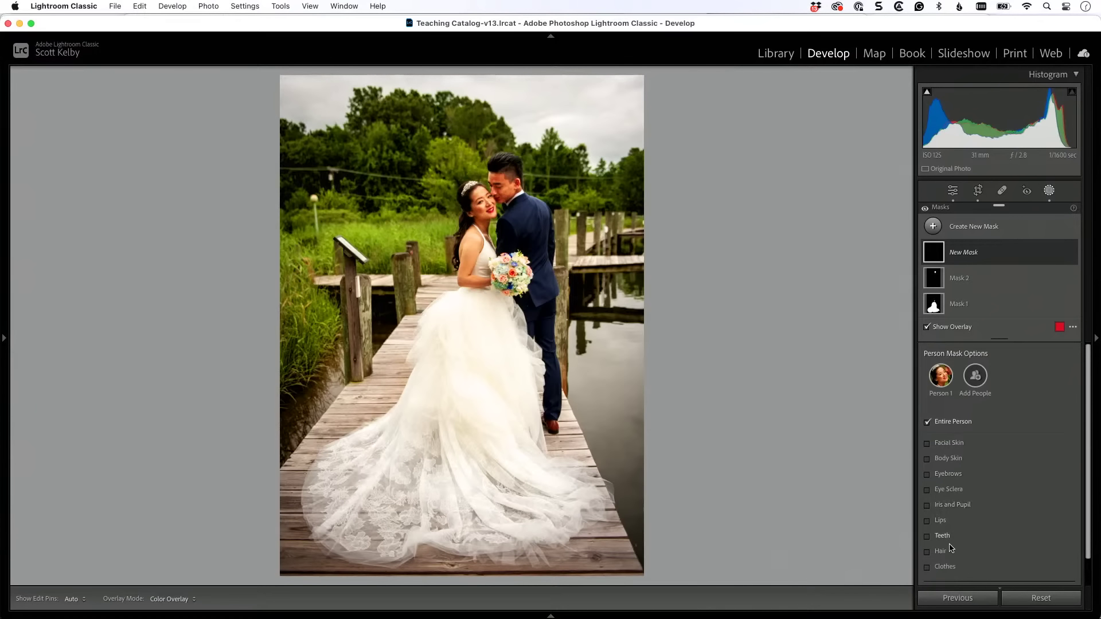
left_click(927, 552)
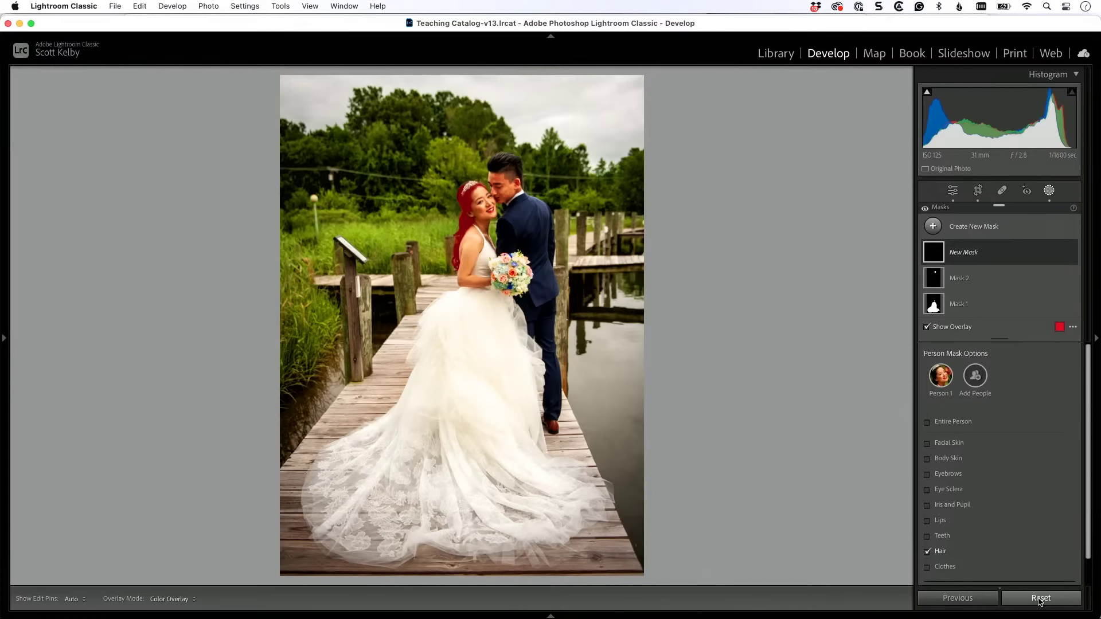
scroll(1000, 437, "down", 2)
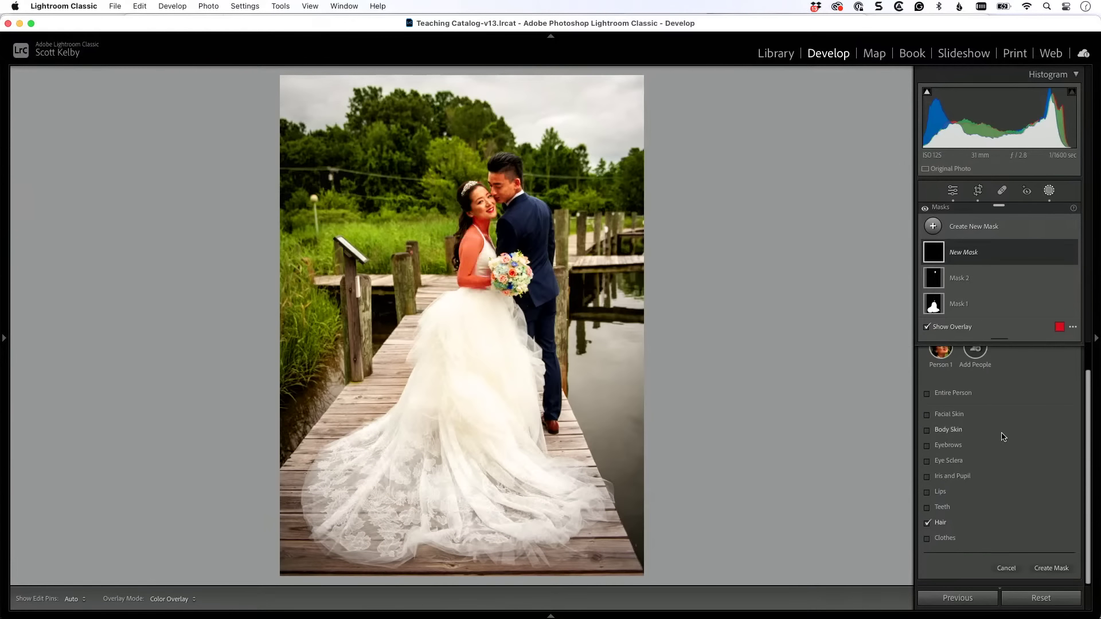
left_click(1050, 570)
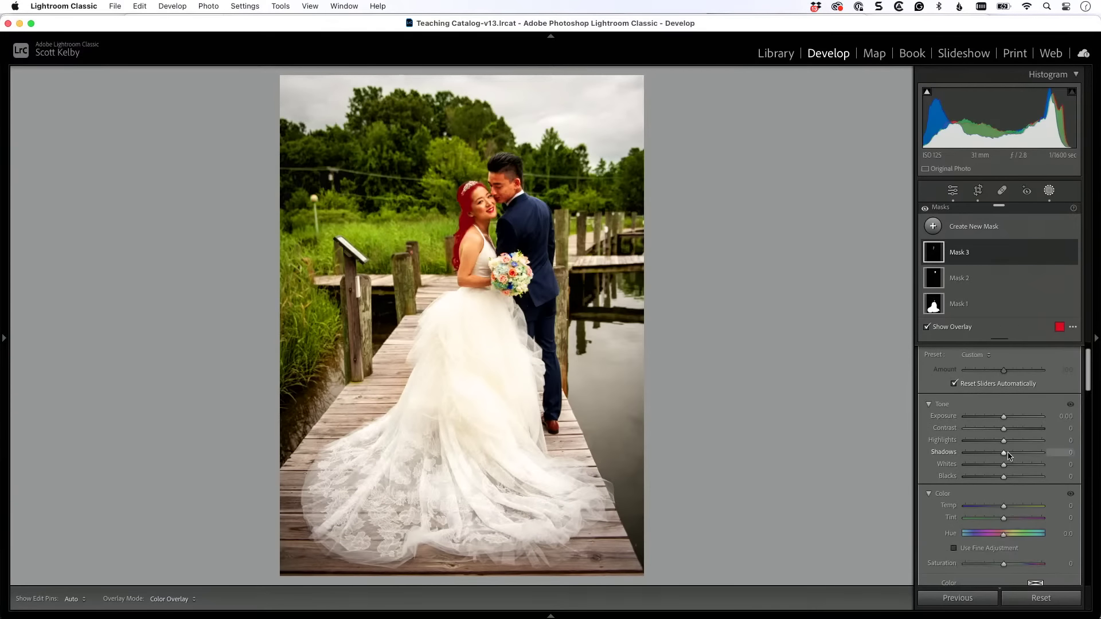
key("o")
left_click_drag(1005, 456, 1019, 456)
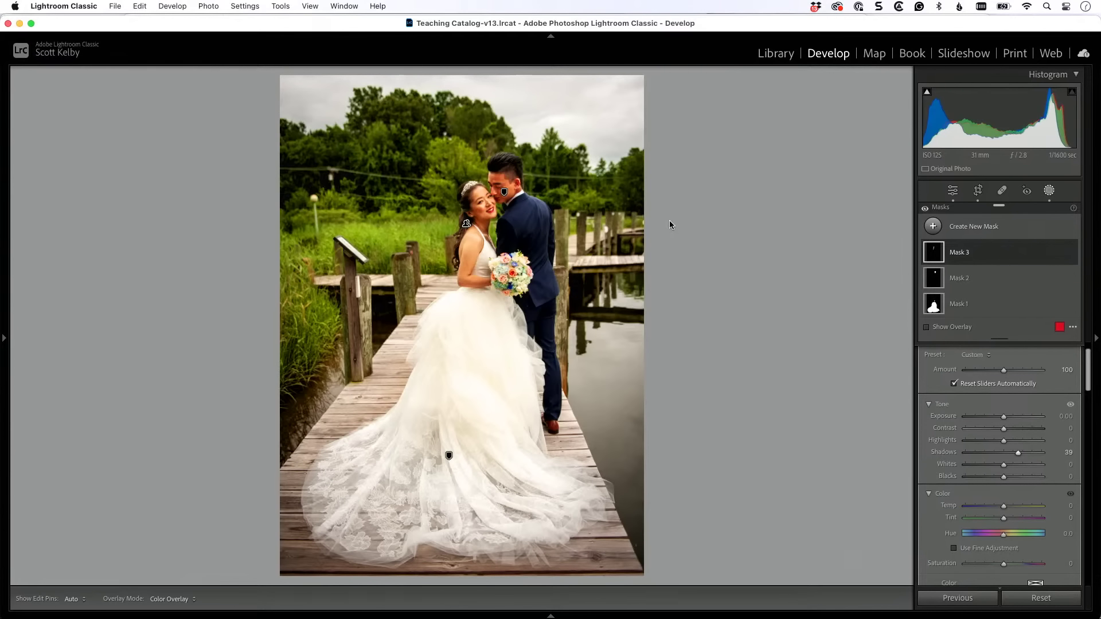
Open the adjusted wedding photo in Photoshop and choose the Spot Healing Brush Tool.
key("super+apostrophe")
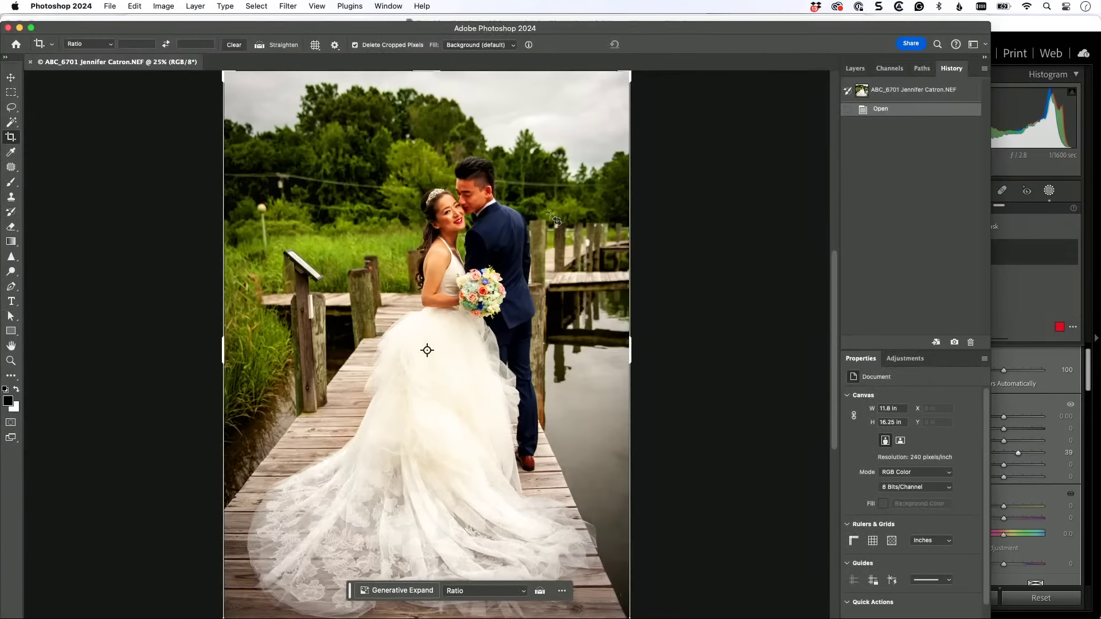
left_click(12, 77)
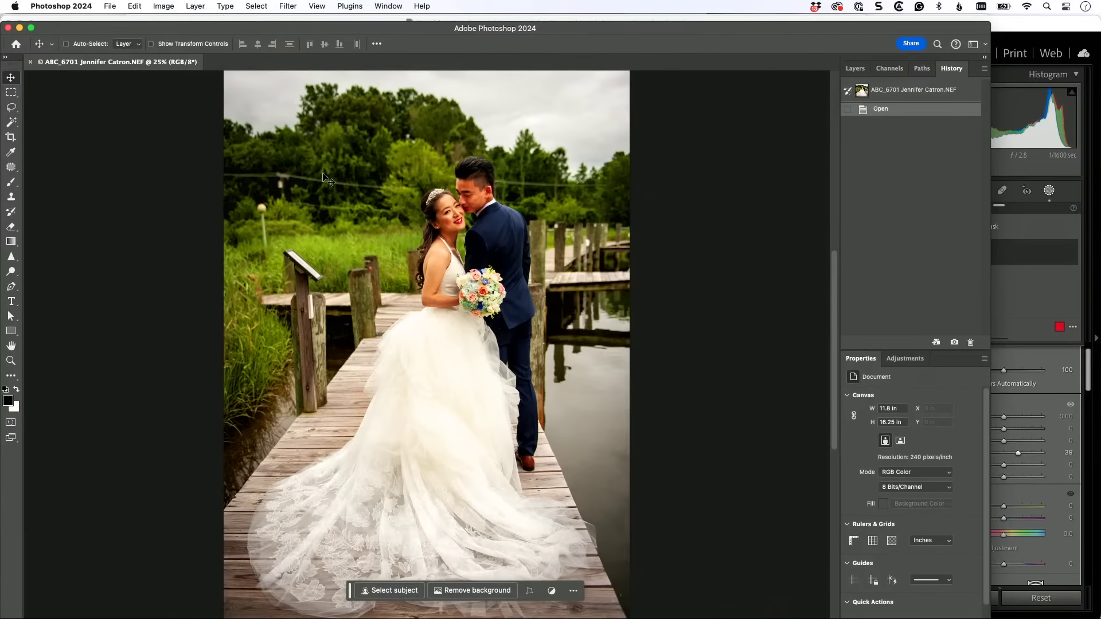
left_click(13, 167)
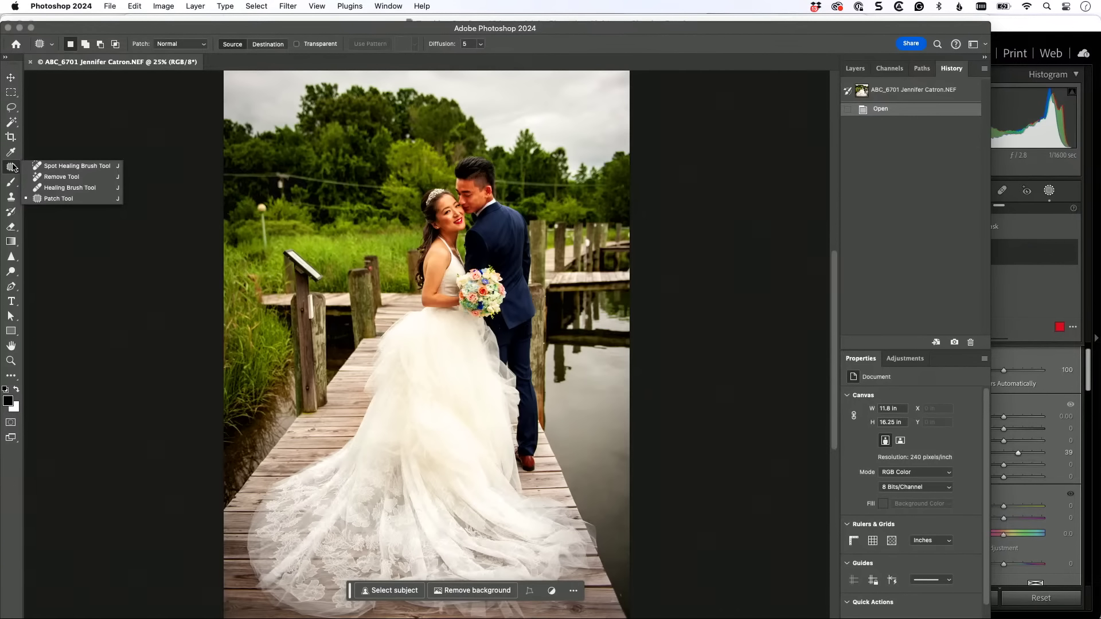
left_click(86, 165)
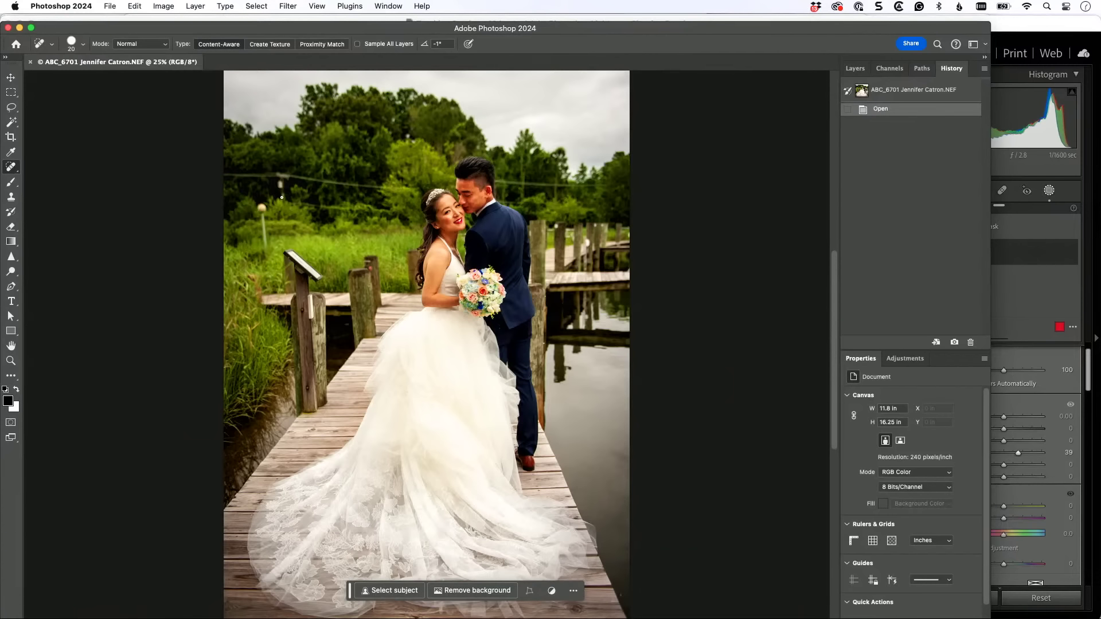
Enlarge the healing brush to 80 and remove the lamp post standing in the grass left of the couple.
key("bracketright")
key("bracketright")
key("bracketright")
key("bracketright")
key("bracketright")
key("bracketright")
left_click_drag(262, 205, 266, 245)
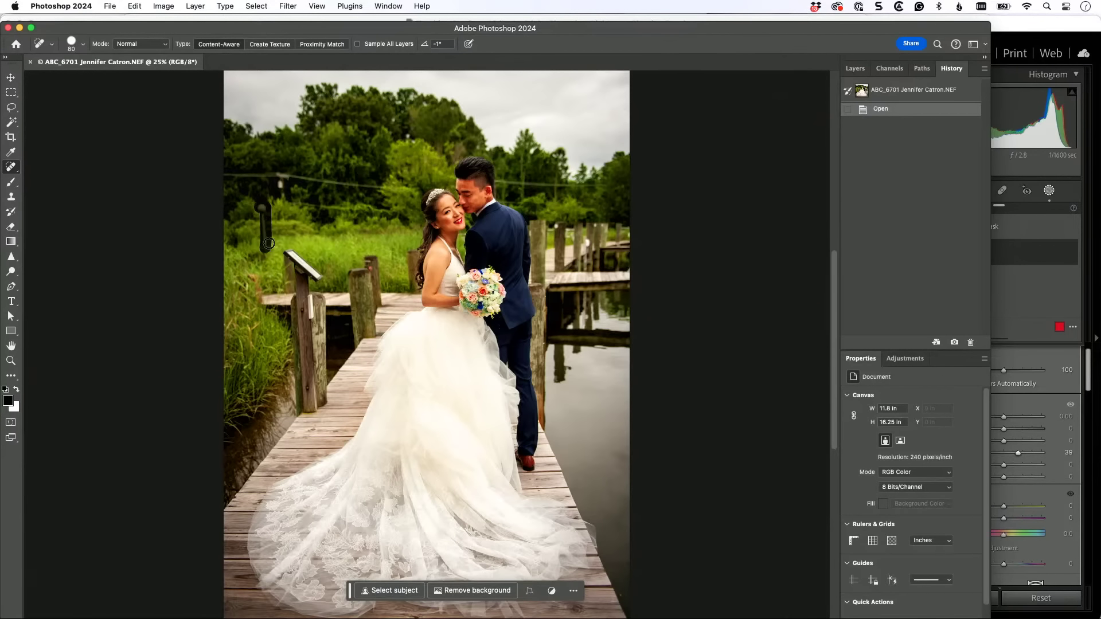
Remove the utility pole and the power lines crossing the trees on both sides of the couple.
left_click(278, 177)
left_click_drag(245, 172, 230, 174)
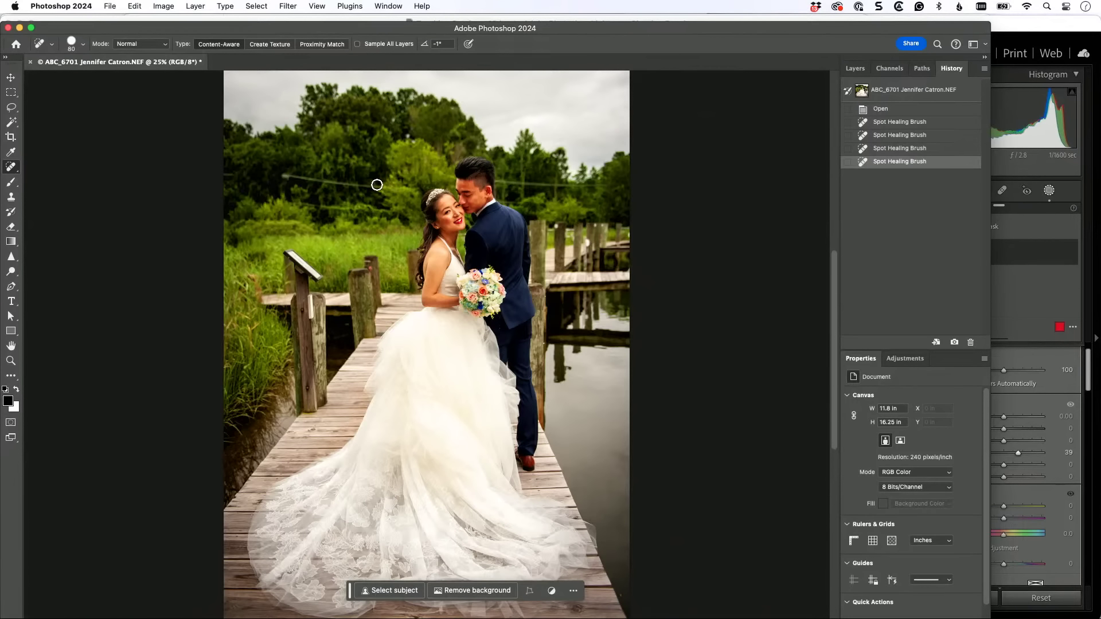
left_click_drag(376, 182, 284, 175)
left_click_drag(496, 181, 567, 185)
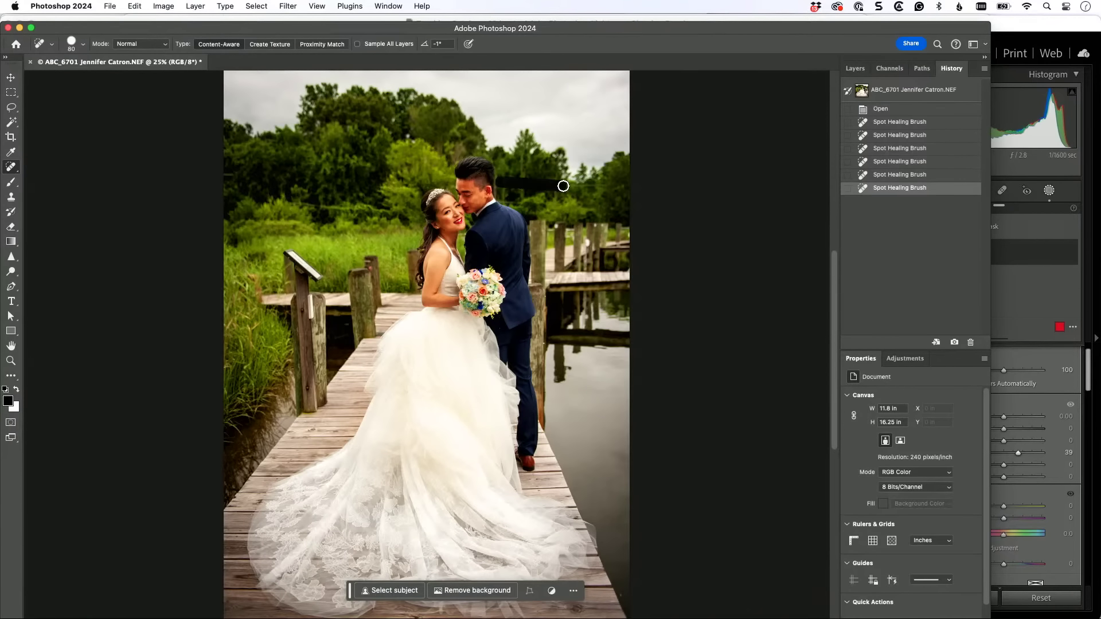
Heal the small distractions in the trees and around the distant dock posts right of the couple.
left_click_drag(522, 149, 531, 201)
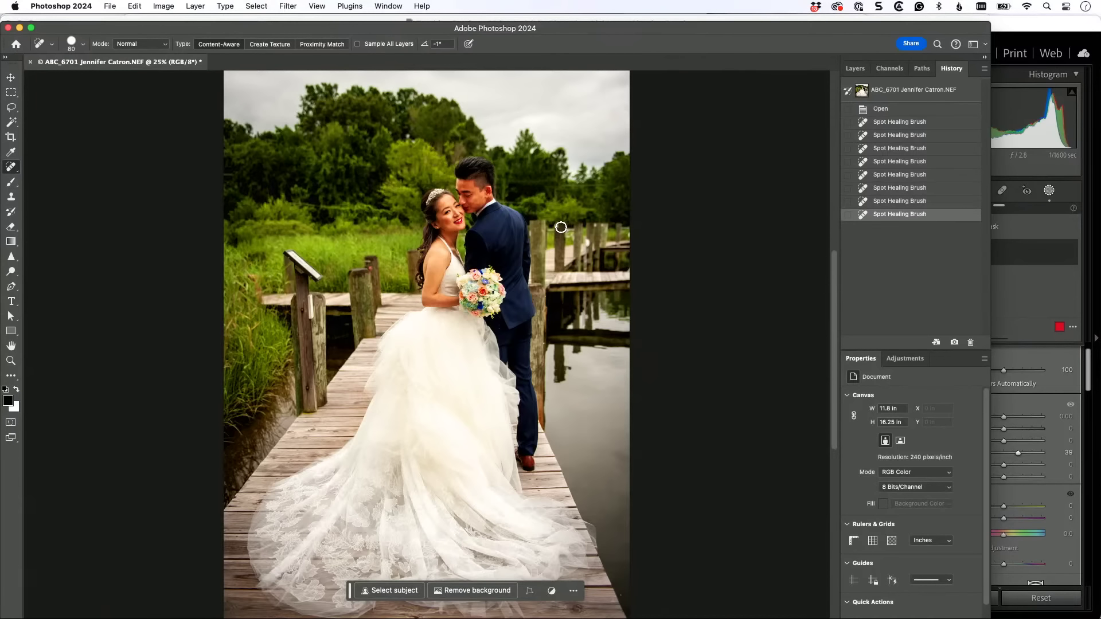
left_click(557, 227)
left_click(590, 241)
left_click(594, 226)
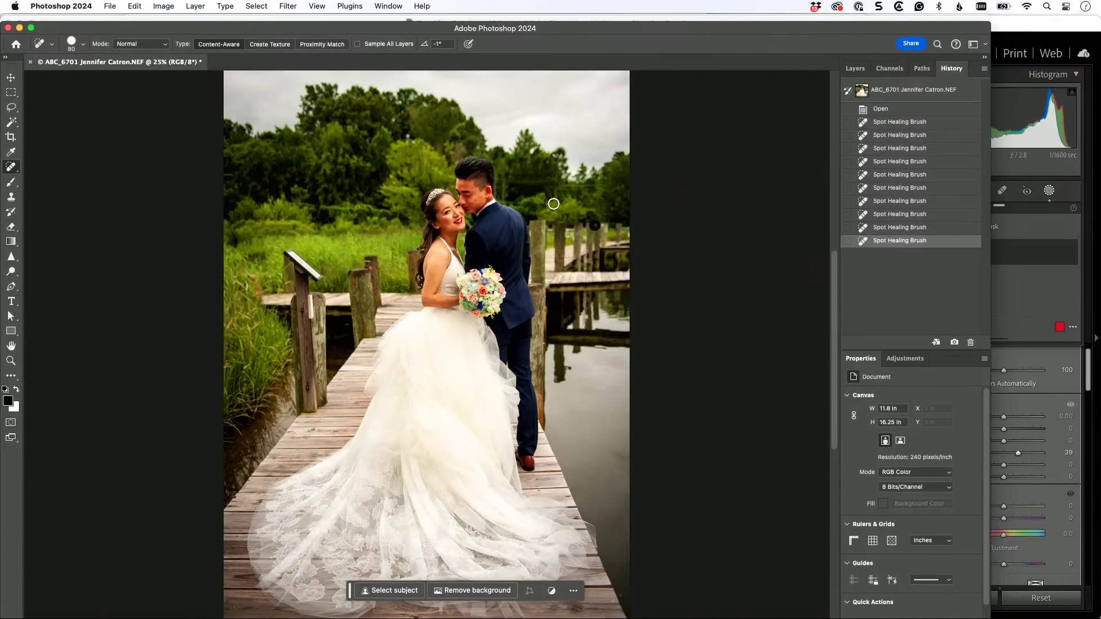
left_click(530, 150)
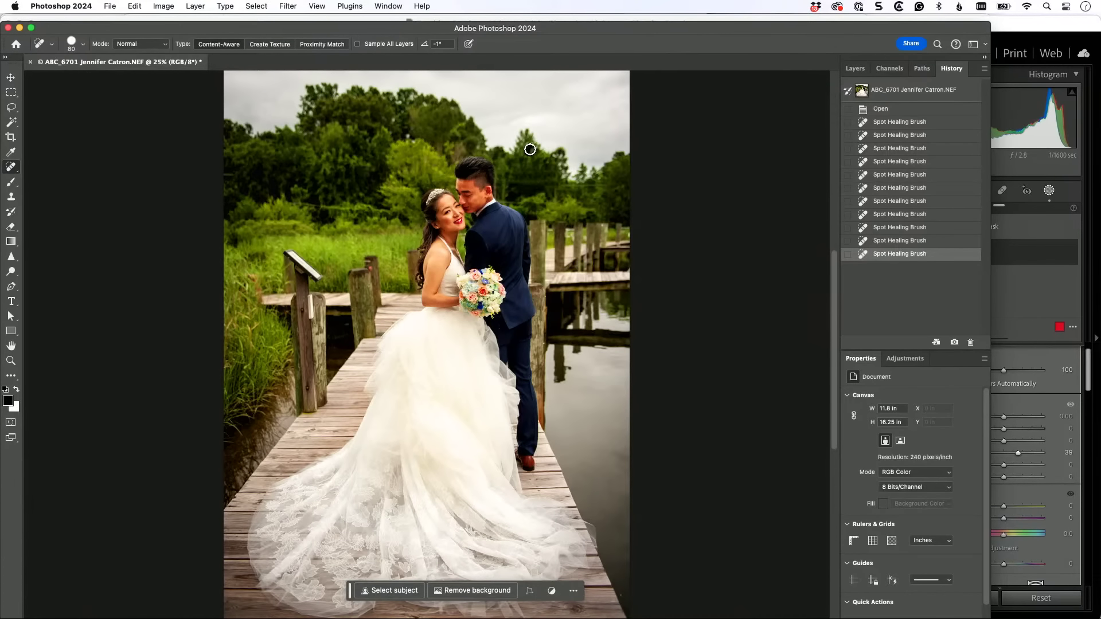
Heal the small bright gaps in the treetops above the couple.
left_click(405, 136)
left_click(390, 119)
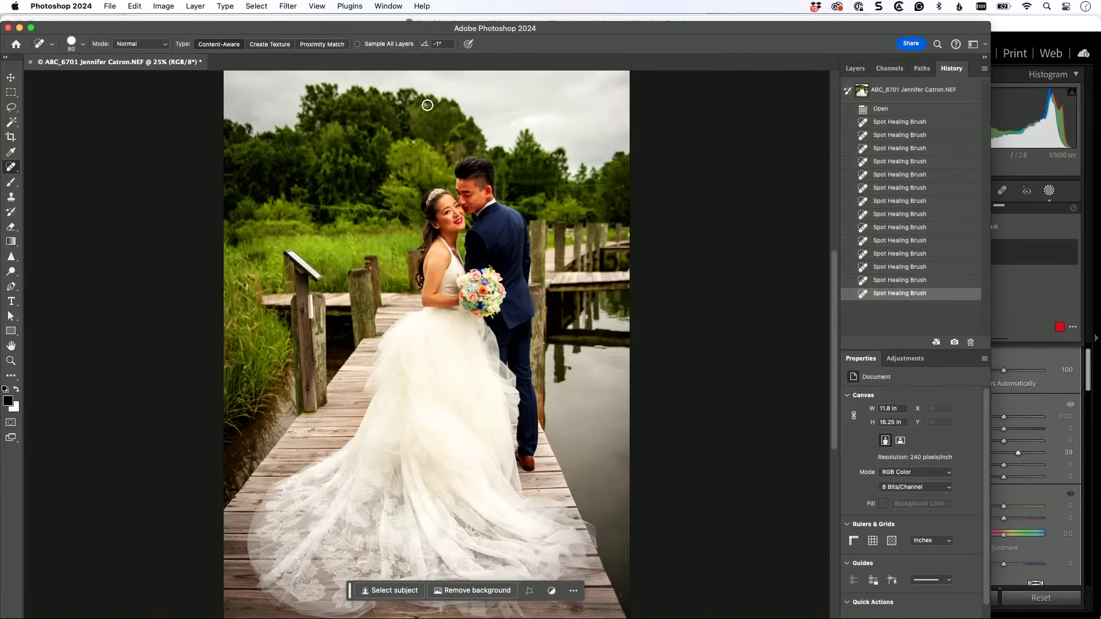
left_click(422, 103)
left_click(405, 99)
left_click(398, 103)
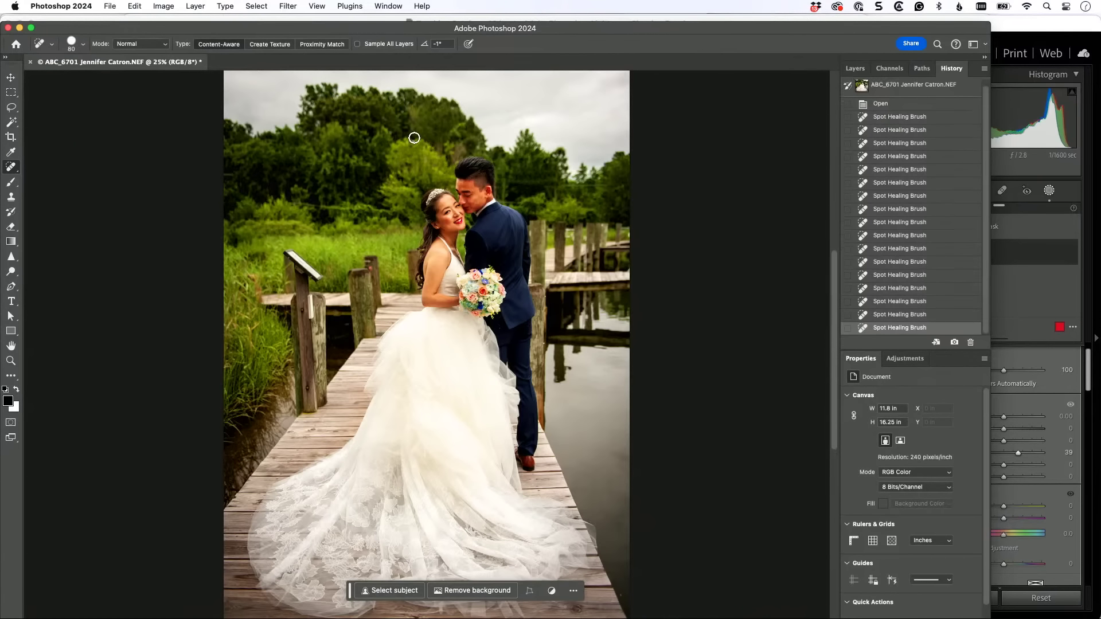
left_click(414, 137)
left_click(399, 100)
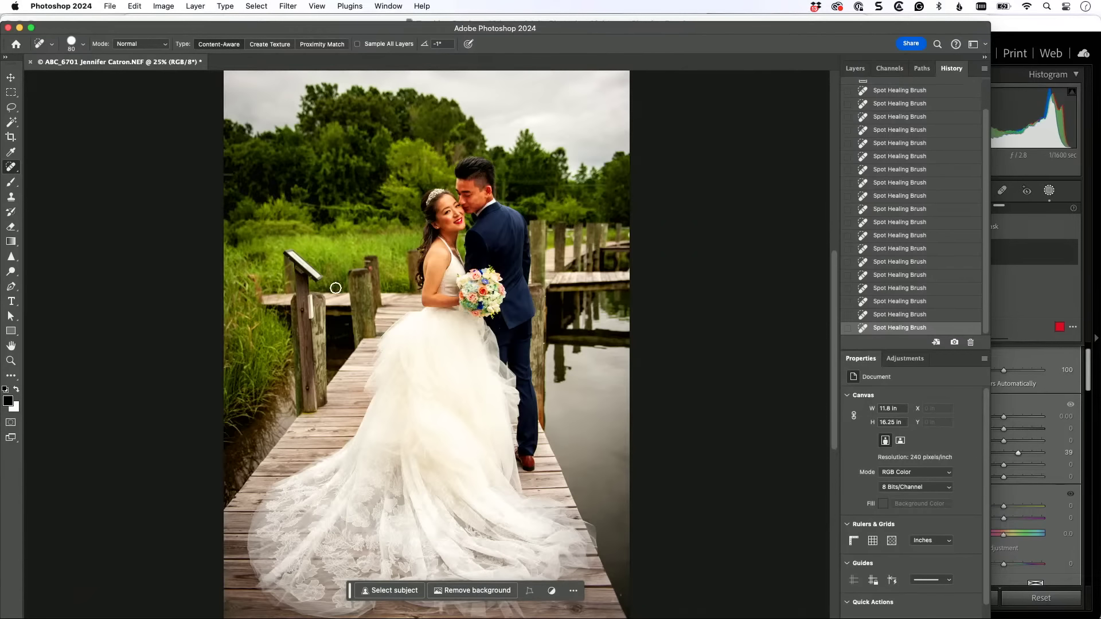
Remove the slanted sign board from the top of the wooden post left of the couple.
mouse_move(290, 254)
left_mouse_down()
mouse_move(317, 276)
mouse_move(290, 255)
left_mouse_up()
left_click_drag(1000, 349, 1083, 339)
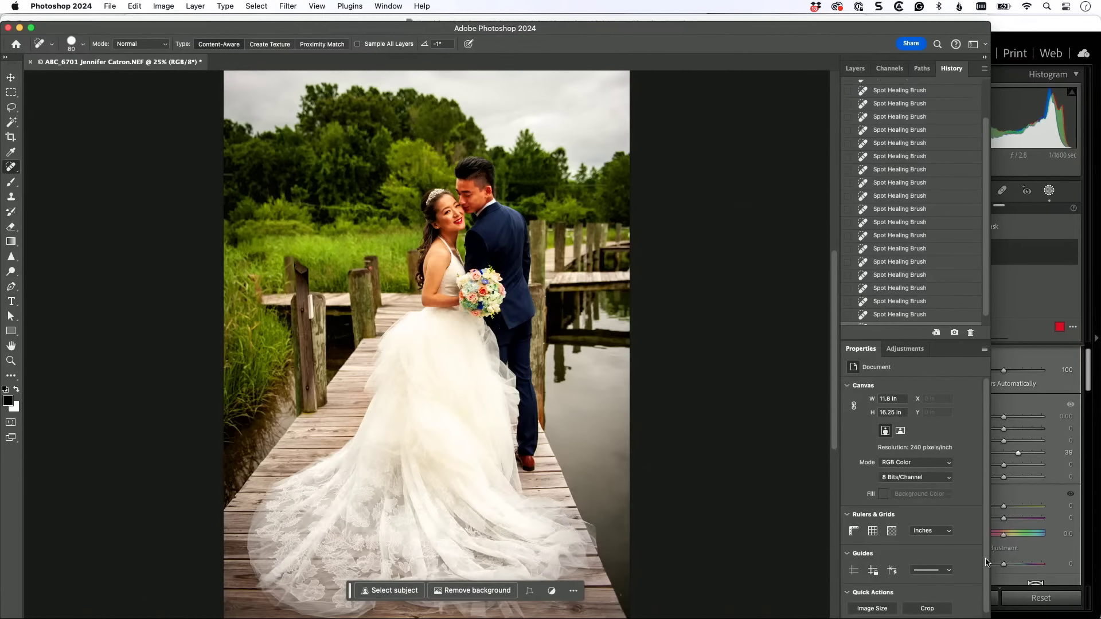
Widen the Photoshop window and heal the pale mark on the wooden post left of the couple.
left_click_drag(990, 612, 1099, 599)
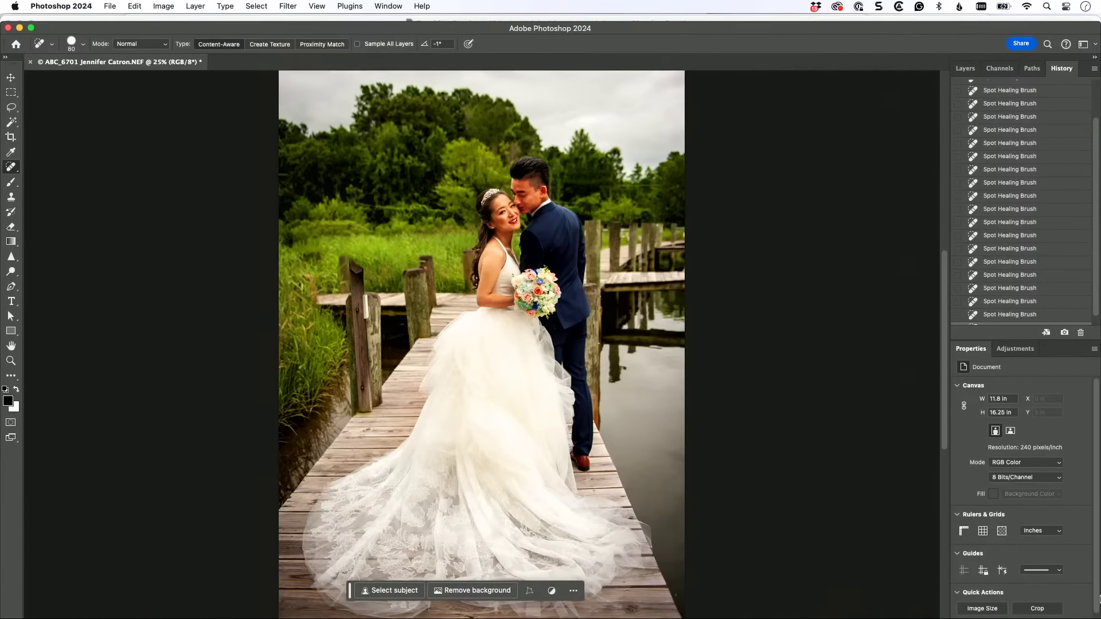
mouse_move(364, 304)
left_mouse_down()
mouse_move(369, 315)
mouse_move(367, 298)
left_mouse_up()
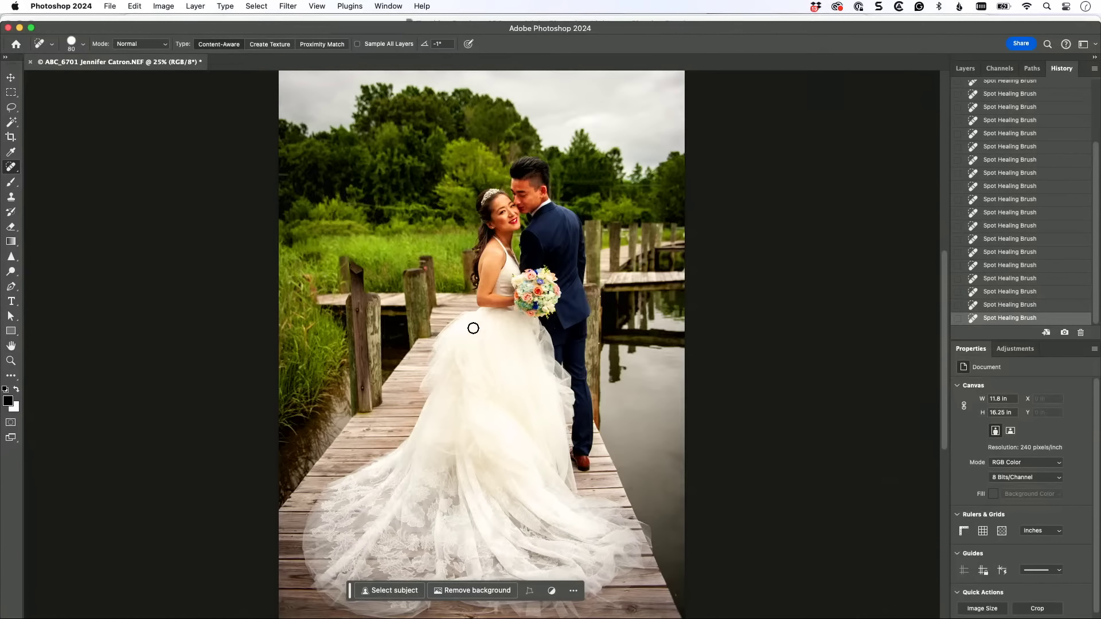
Use Liquify's Forward Warp tool to push in the bulging side of the bride's skirt, reducing the brush size to 250.
left_click(288, 5)
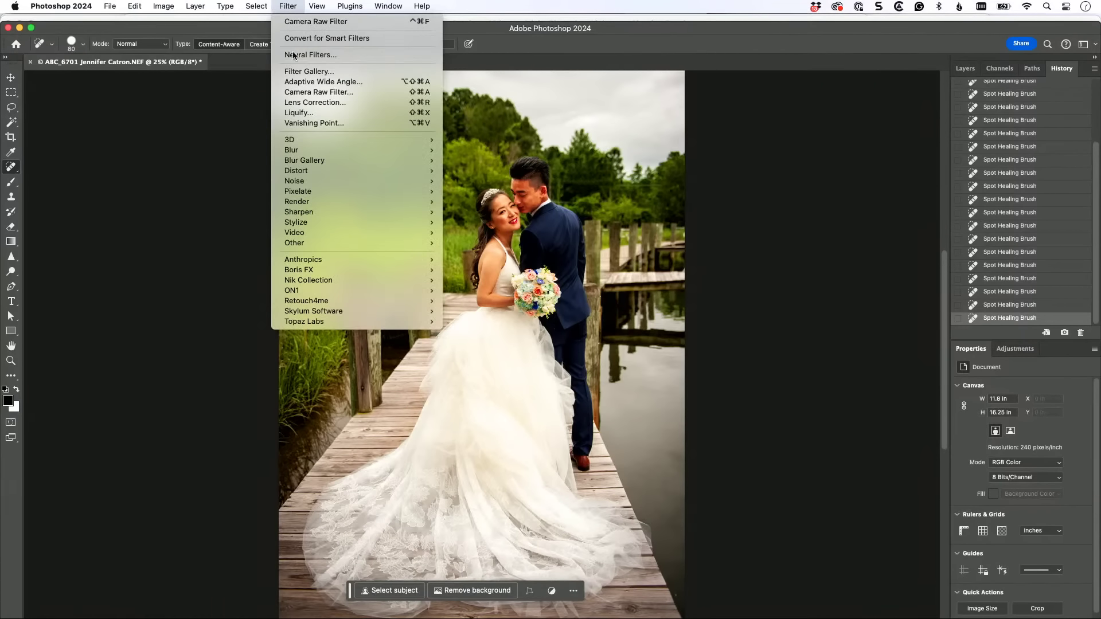
left_click(297, 115)
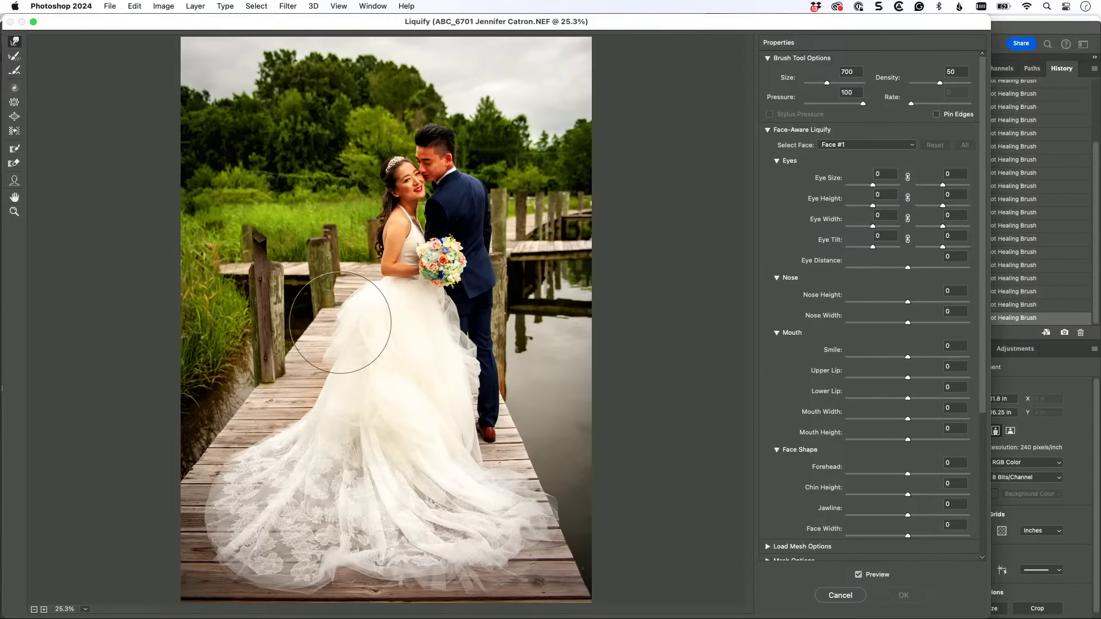
left_click_drag(342, 323, 365, 320)
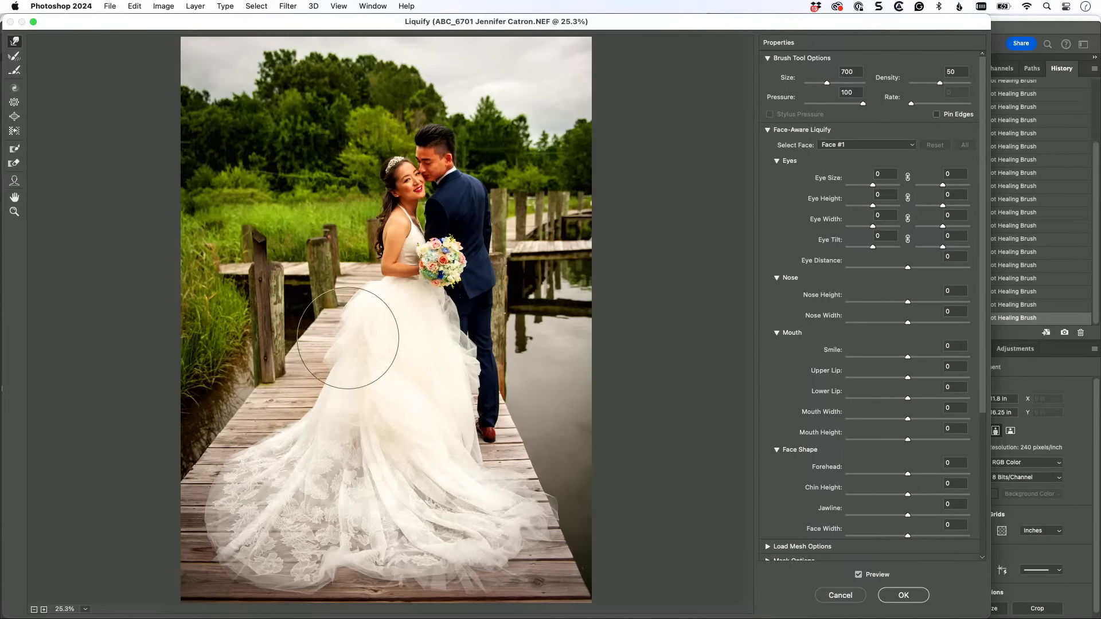
key("bracketleft")
key("bracketleft")
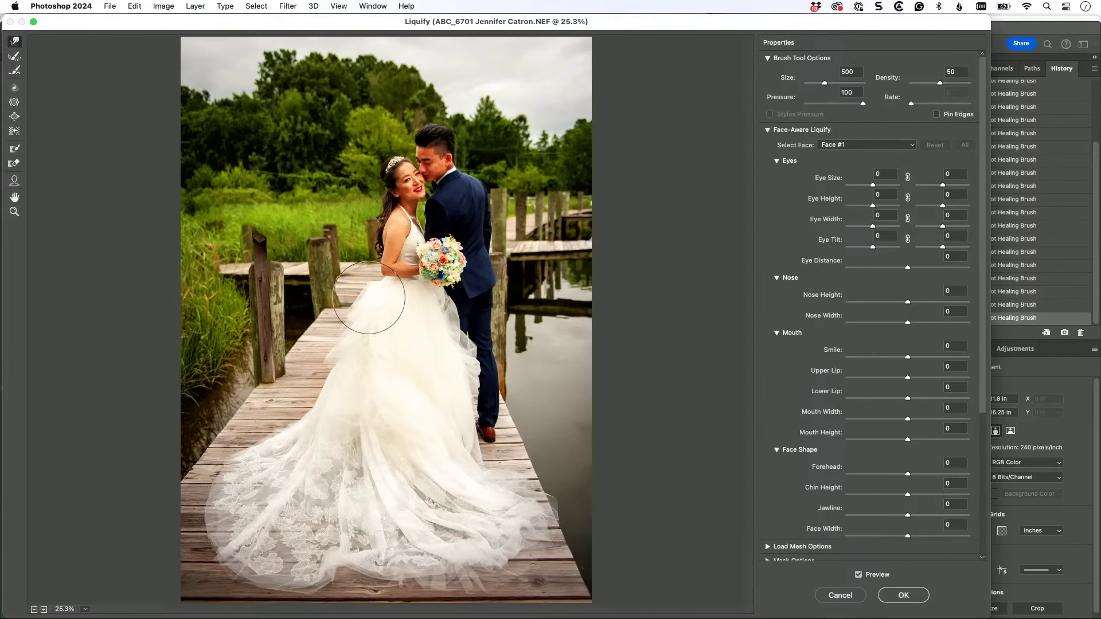
key("bracketleft")
key("bracketleft")
key("bracketleft")
key("bracketleft")
key("bracketleft")
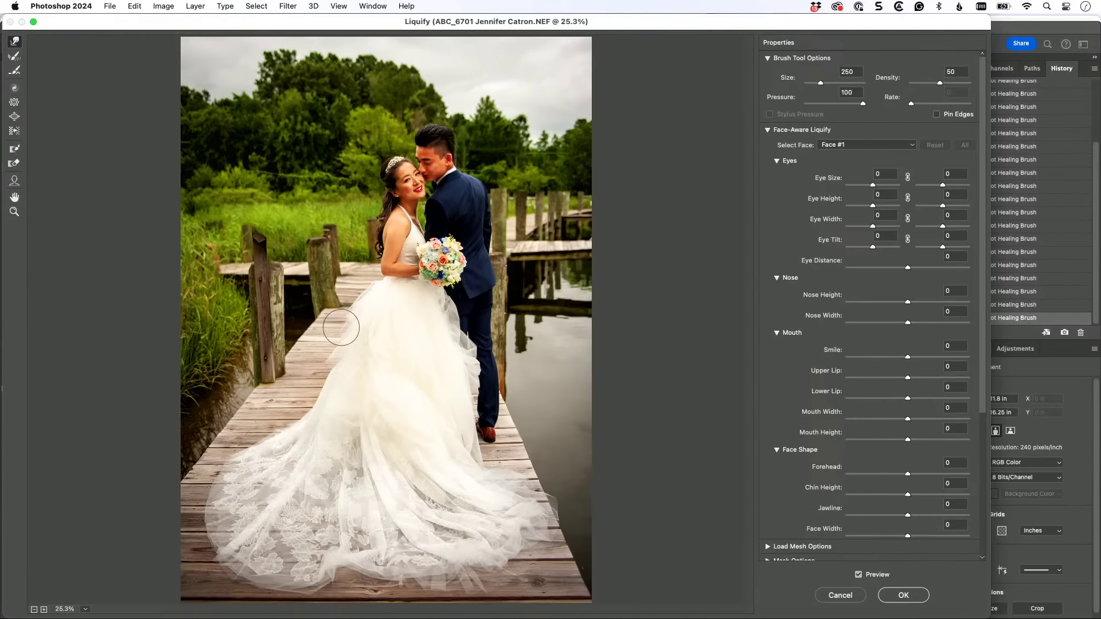
Compare the skirt before and after the warp, select the Reconstruct tool, and apply the Liquify edit.
left_click(858, 574)
left_click(858, 575)
left_click(858, 575)
left_click(858, 575)
left_click(858, 575)
left_click(858, 575)
left_click(16, 57)
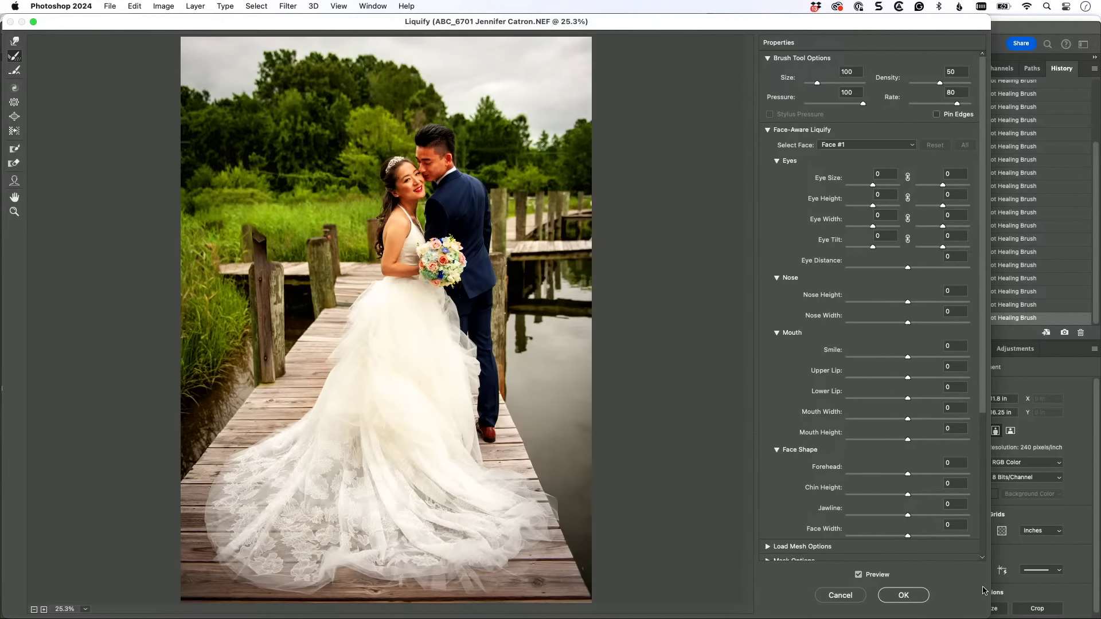
left_click(903, 595)
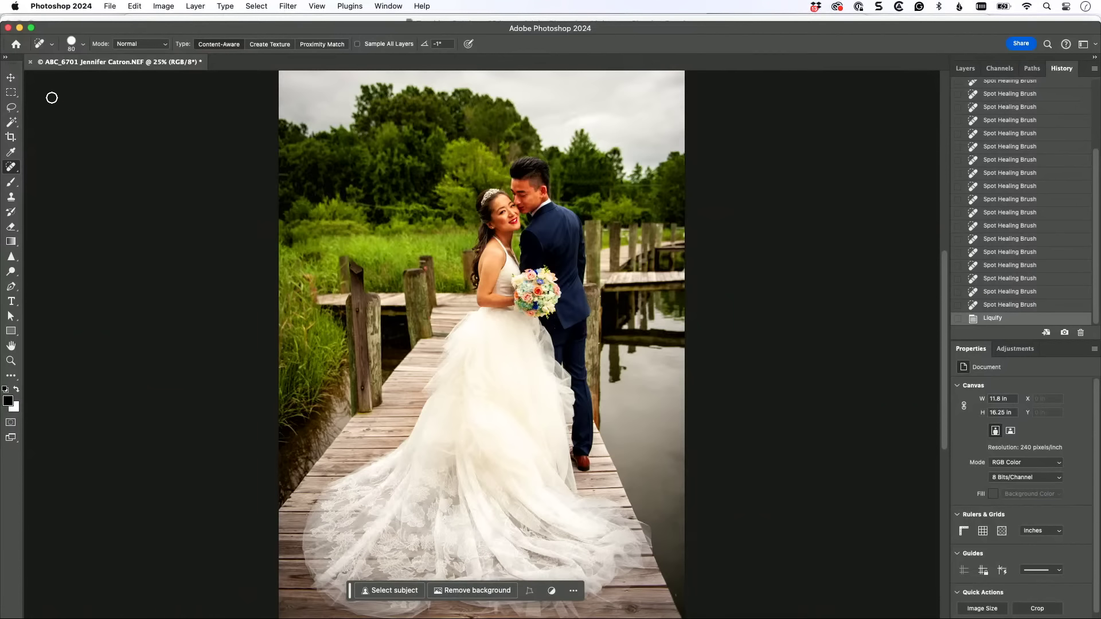
Crop the photo to a landscape frame of 11.8 by 8.57 inches around the couple and inspect it at 50%.
left_click(11, 78)
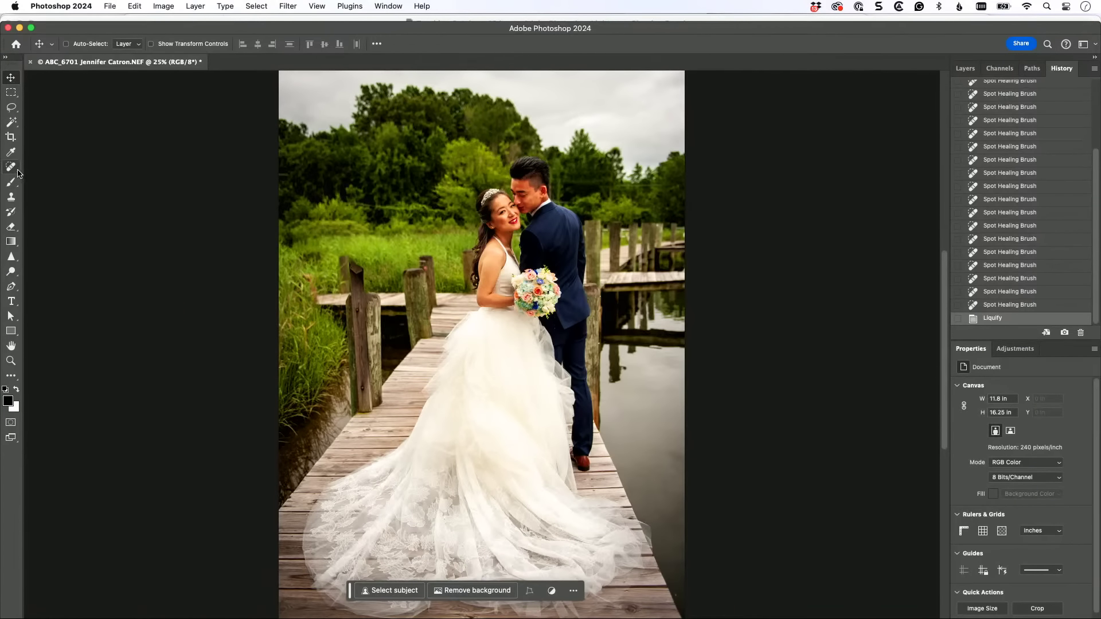
left_click(12, 138)
key("x")
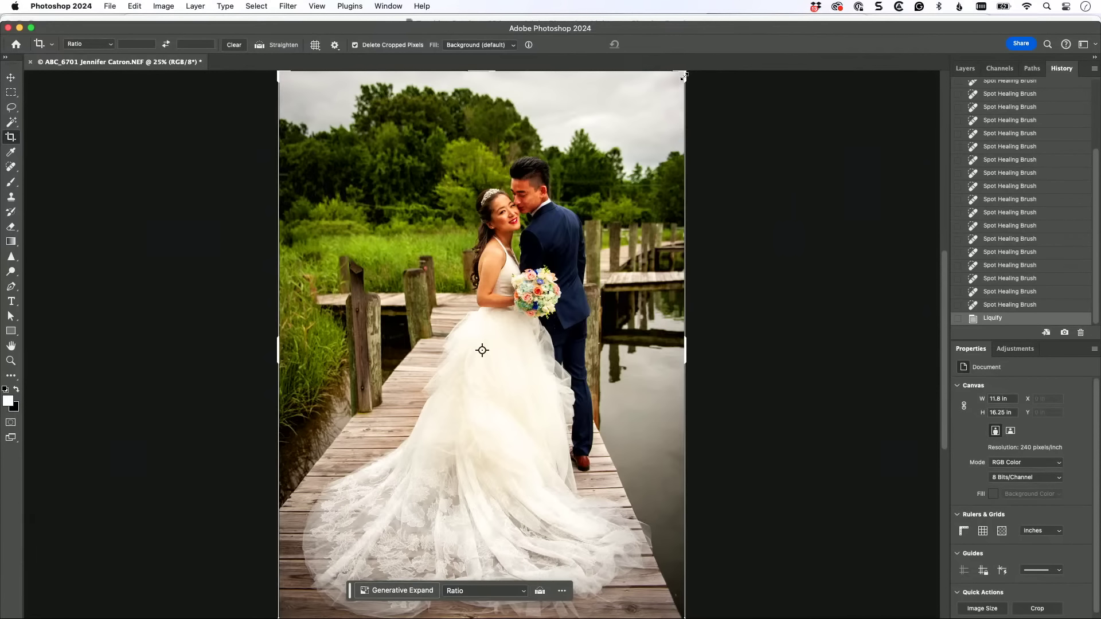
left_click_drag(683, 76, 678, 86)
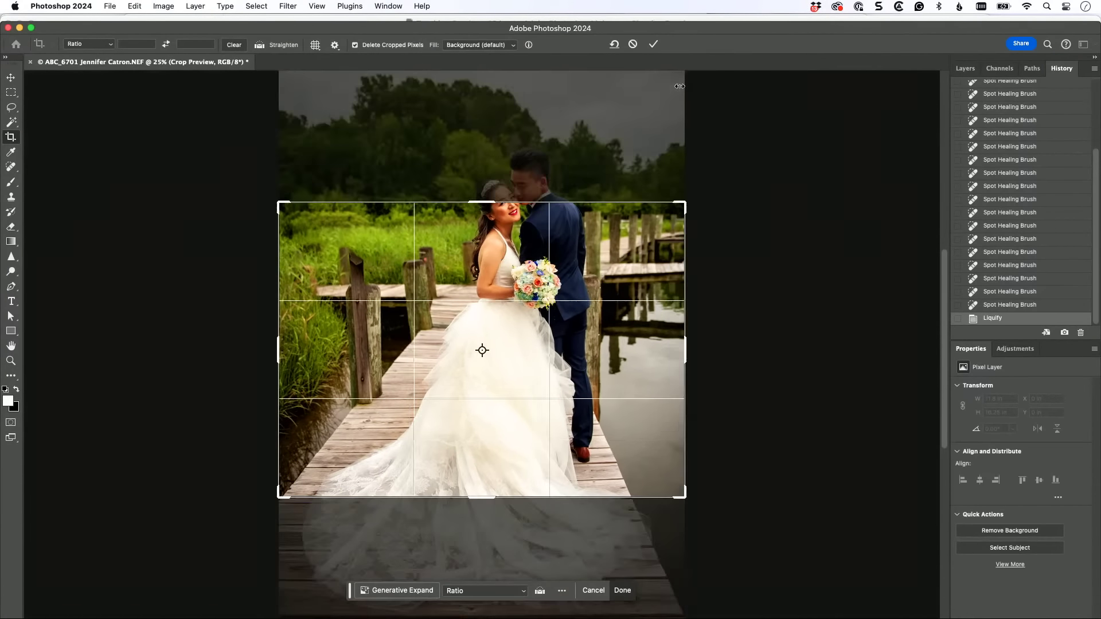
left_click_drag(589, 303, 583, 377)
key("Return")
key("super+equal")
key("super+equal")
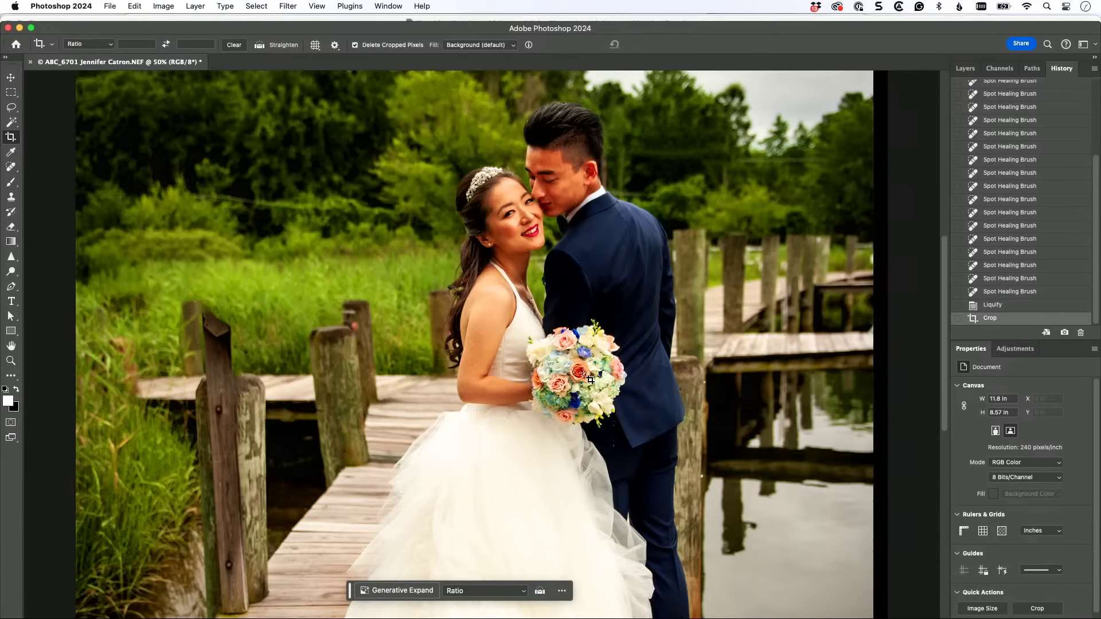
Undo the crop and the Liquify edit, and switch to the Move tool.
key("super+z")
key("super+z")
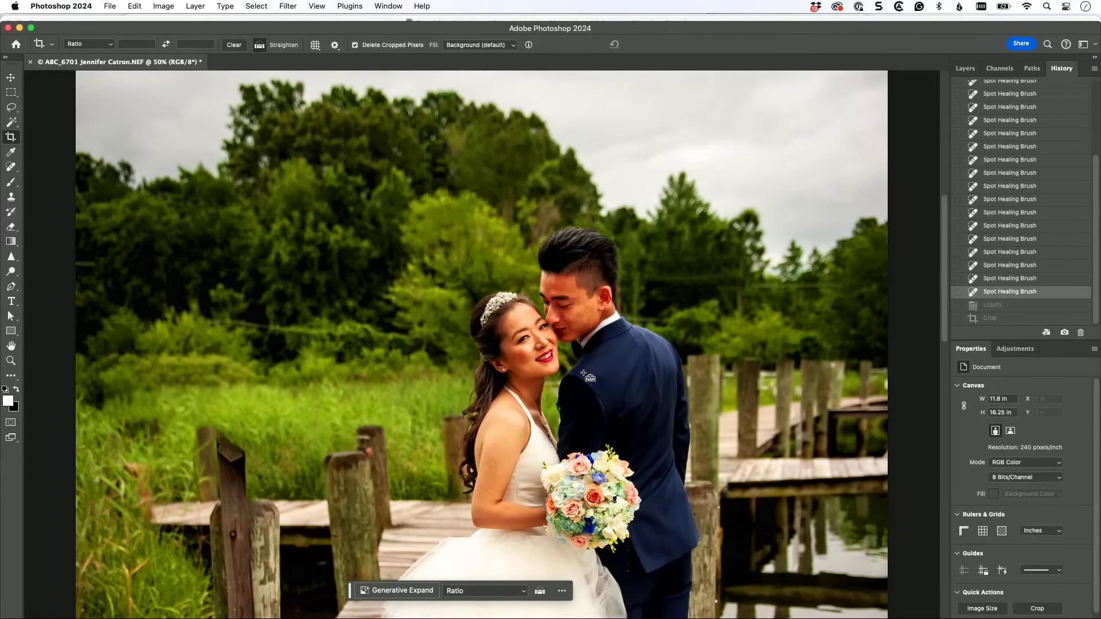
key("super+minus")
key("super+minus")
scroll(585, 376, "down", 4)
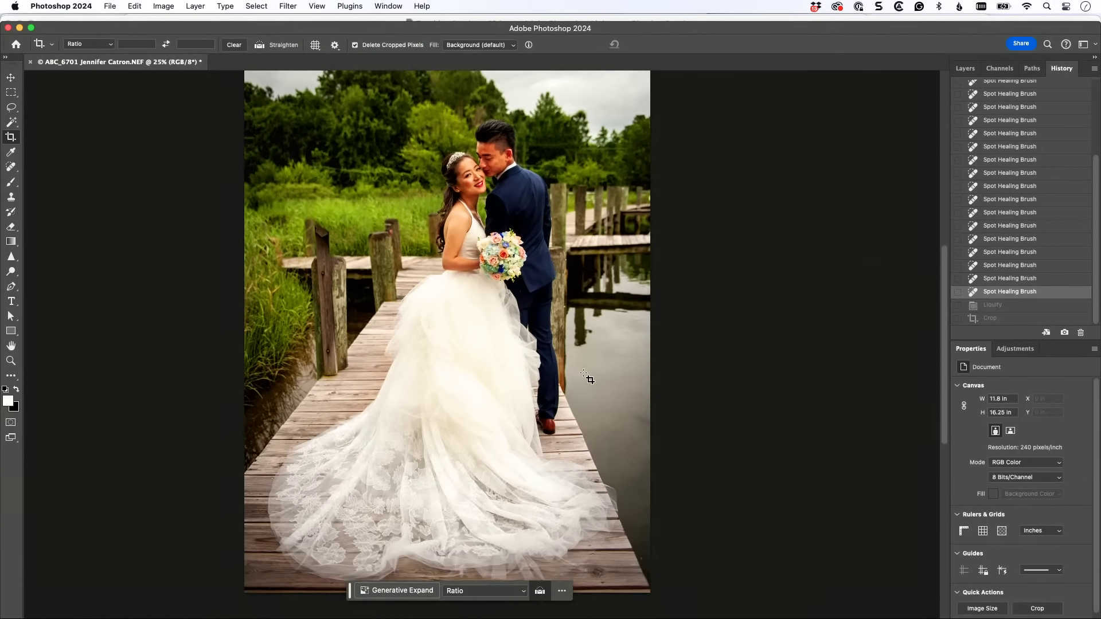
scroll(586, 376, "up", 2)
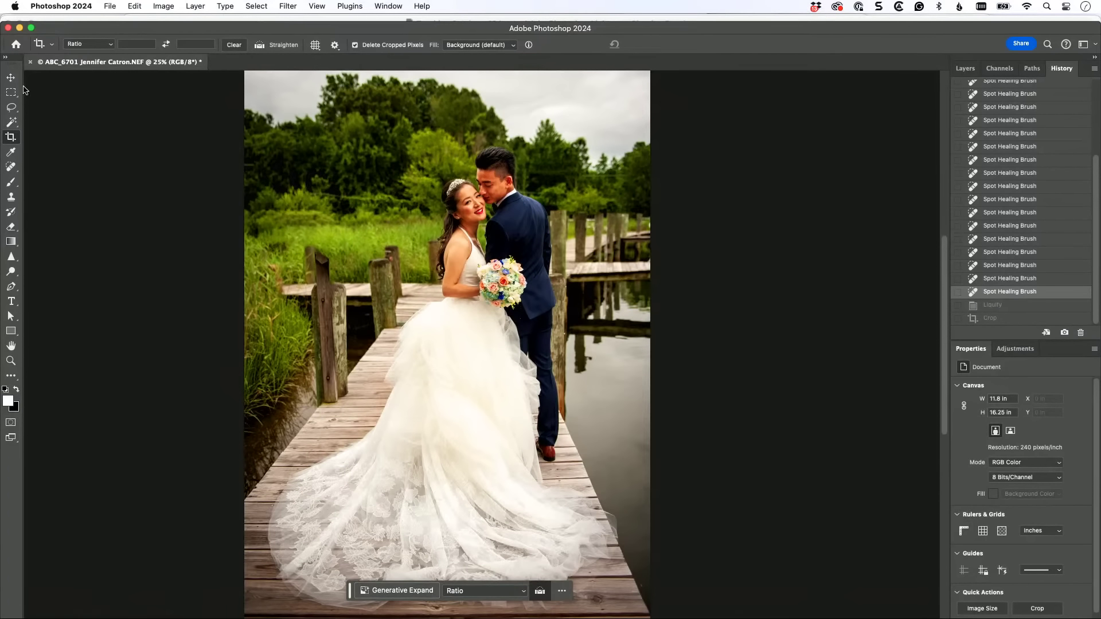
key("v")
scroll(854, 286, "down", 1)
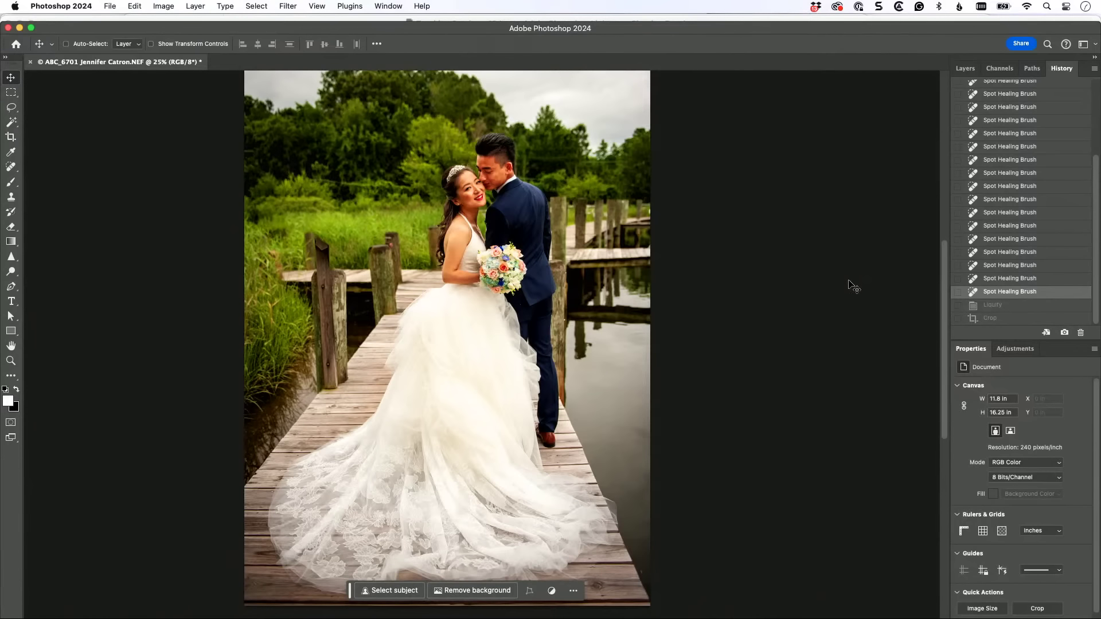
scroll(854, 286, "up", 2)
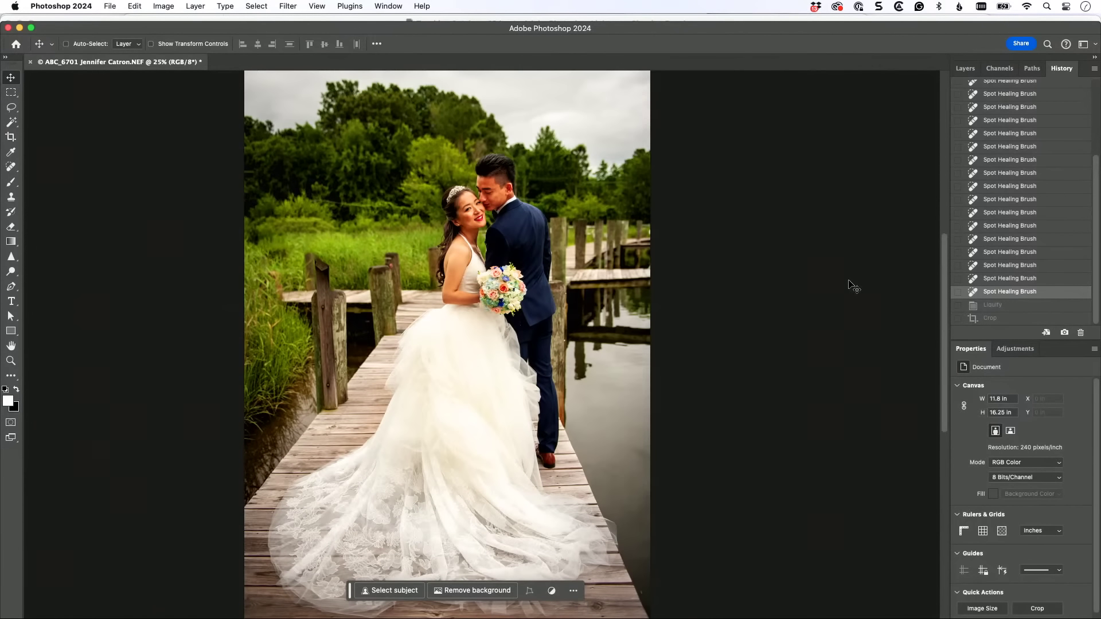
left_click(288, 7)
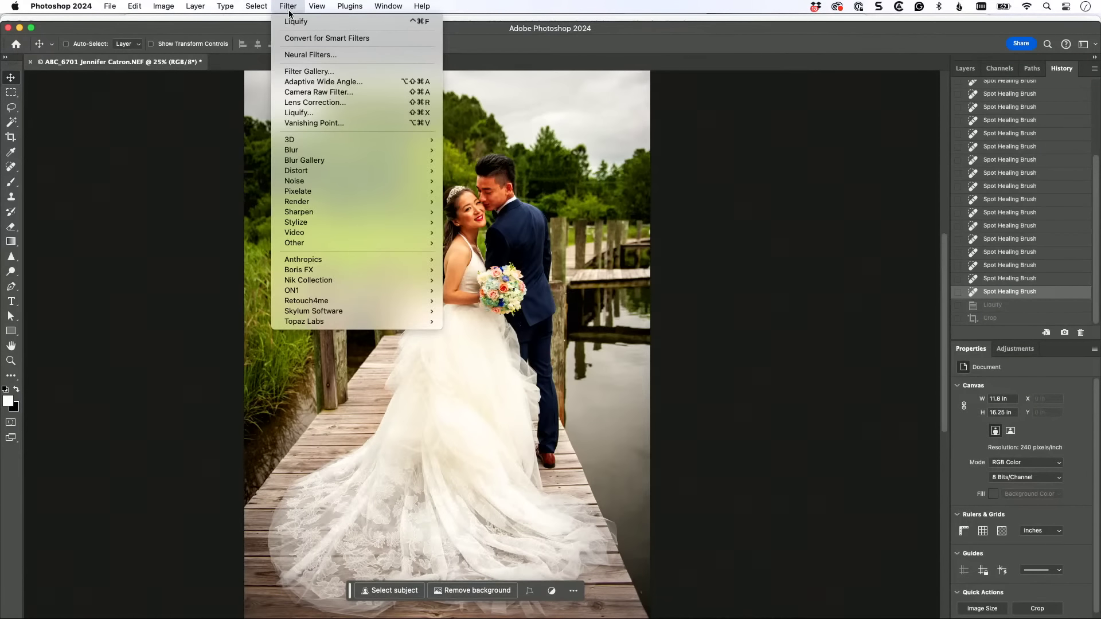
left_click(326, 93)
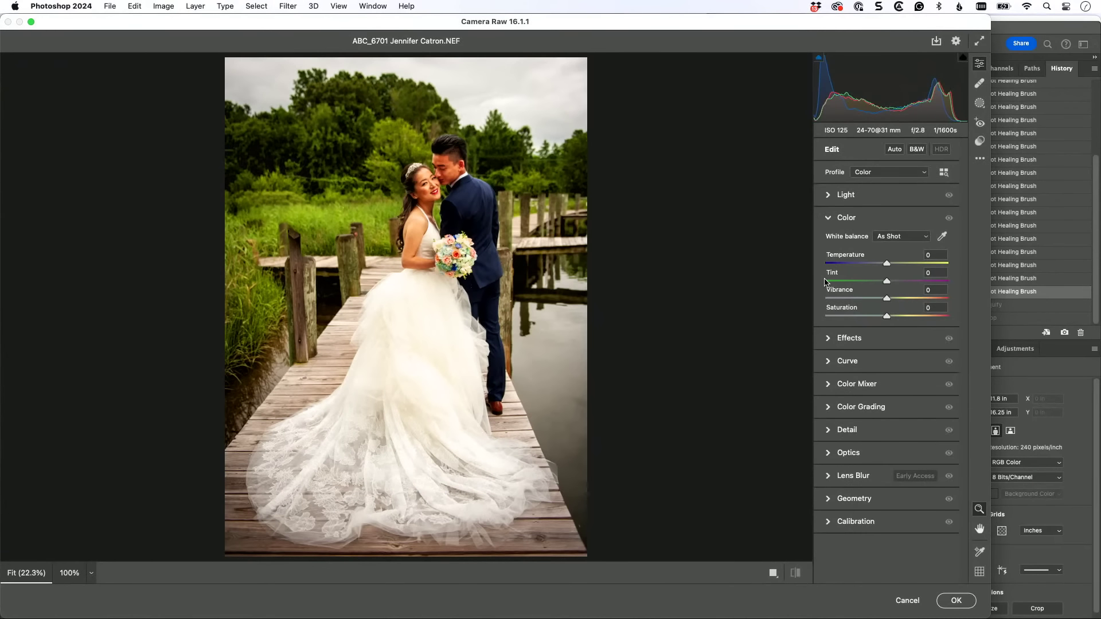
left_click(908, 601)
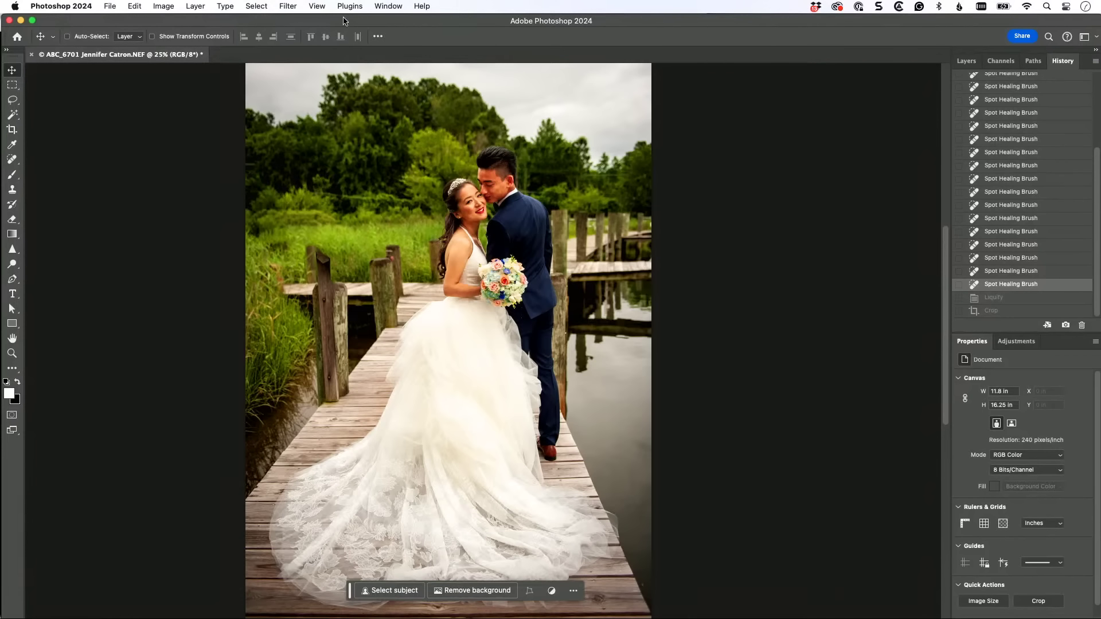
Open the photo in the ON1 Effects 2023 filter and remove the Textures filter from its effects stack.
left_click(298, 10)
mouse_move(348, 291)
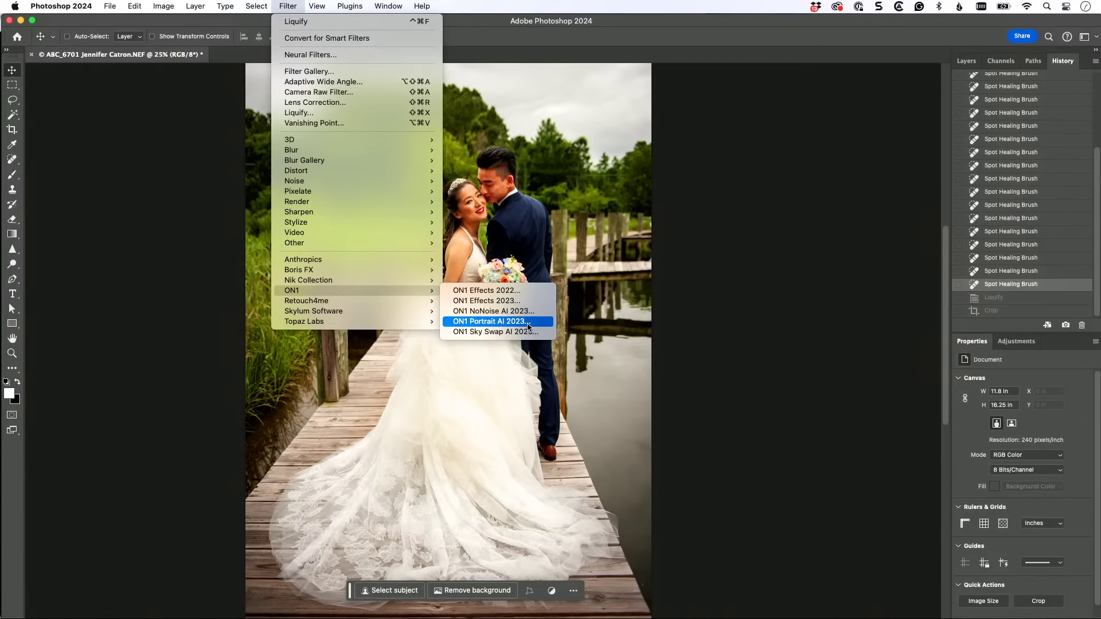
left_click(528, 303)
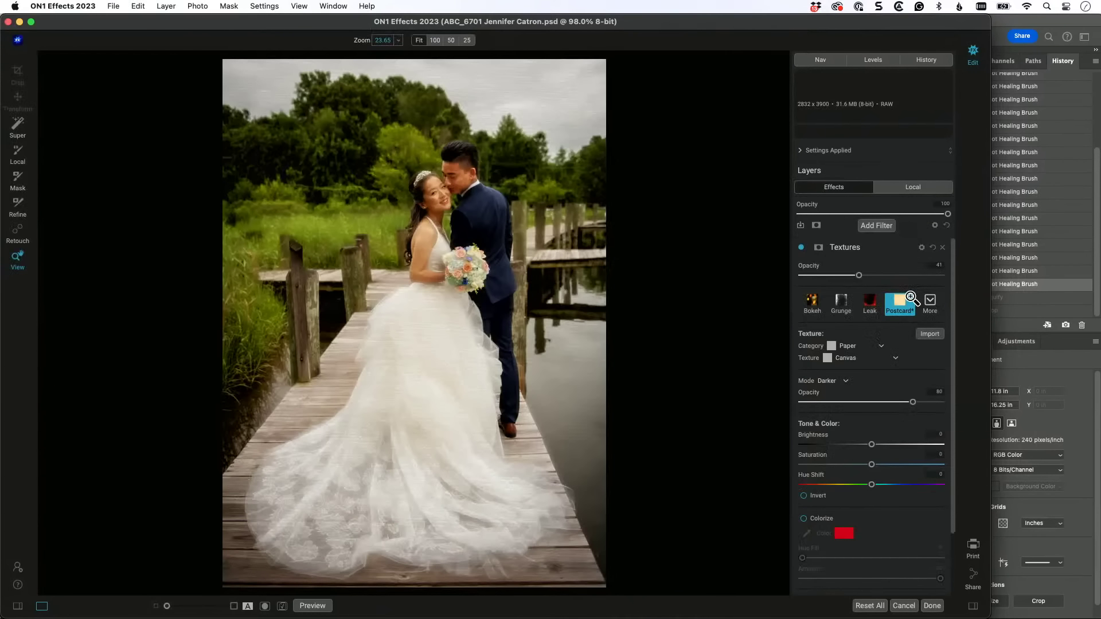
left_click(941, 247)
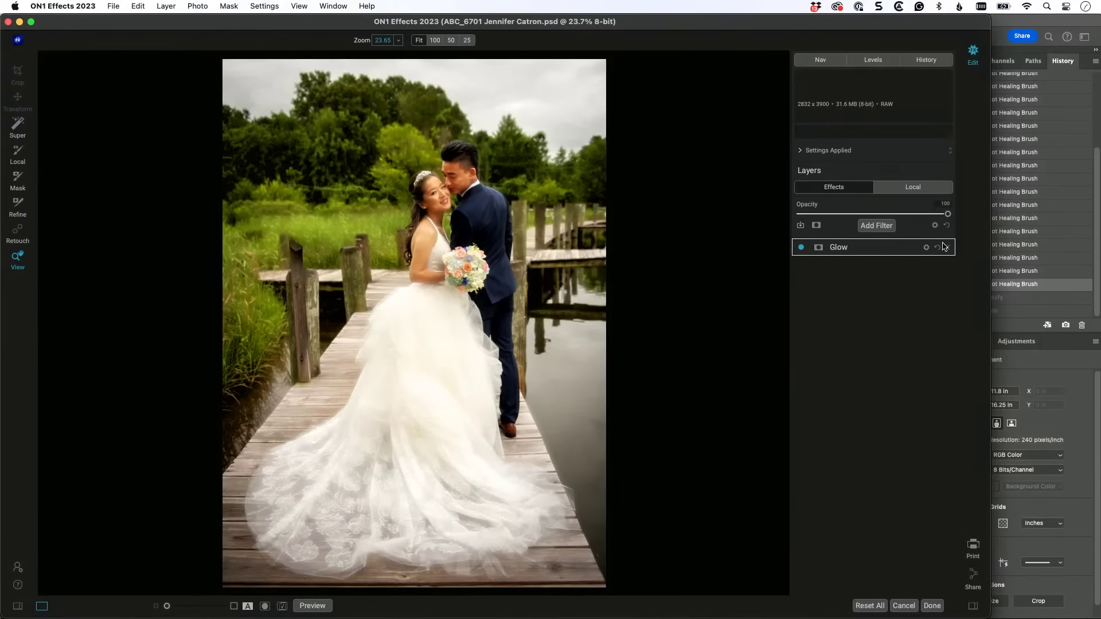
Try the Black Soft style on the Glow filter and inspect the dress and the couple's faces at 100%.
left_click(849, 252)
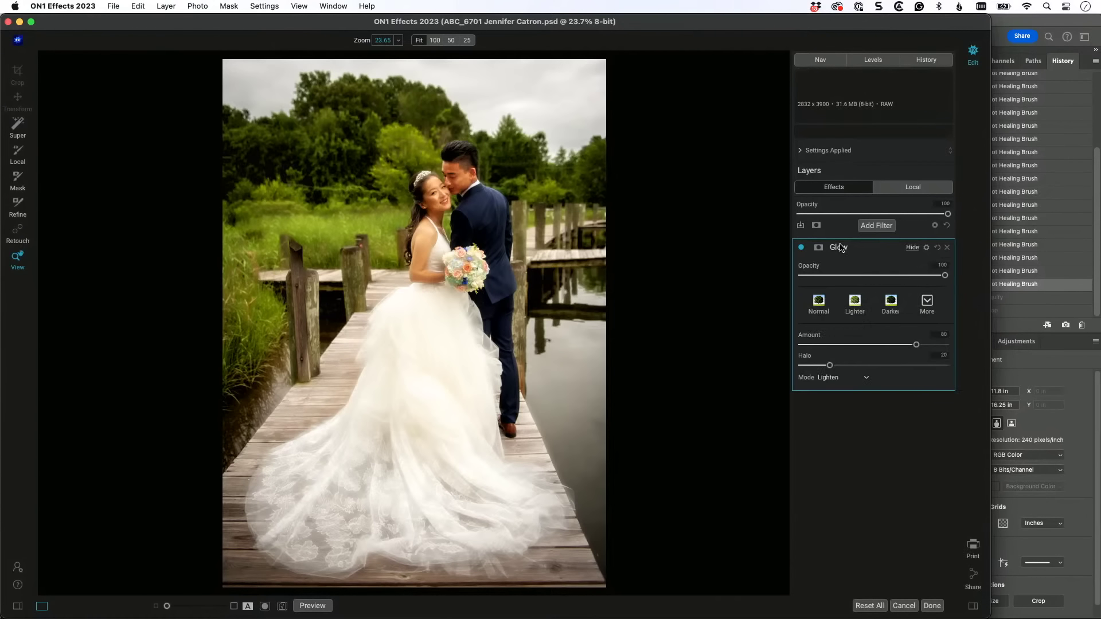
left_click(928, 304)
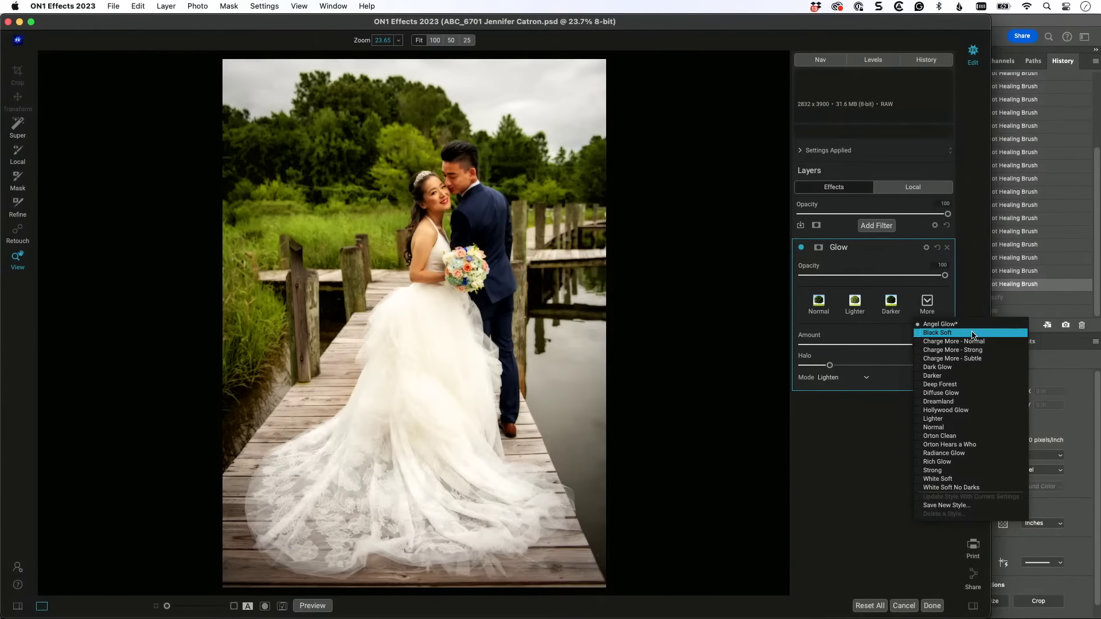
left_click(972, 334)
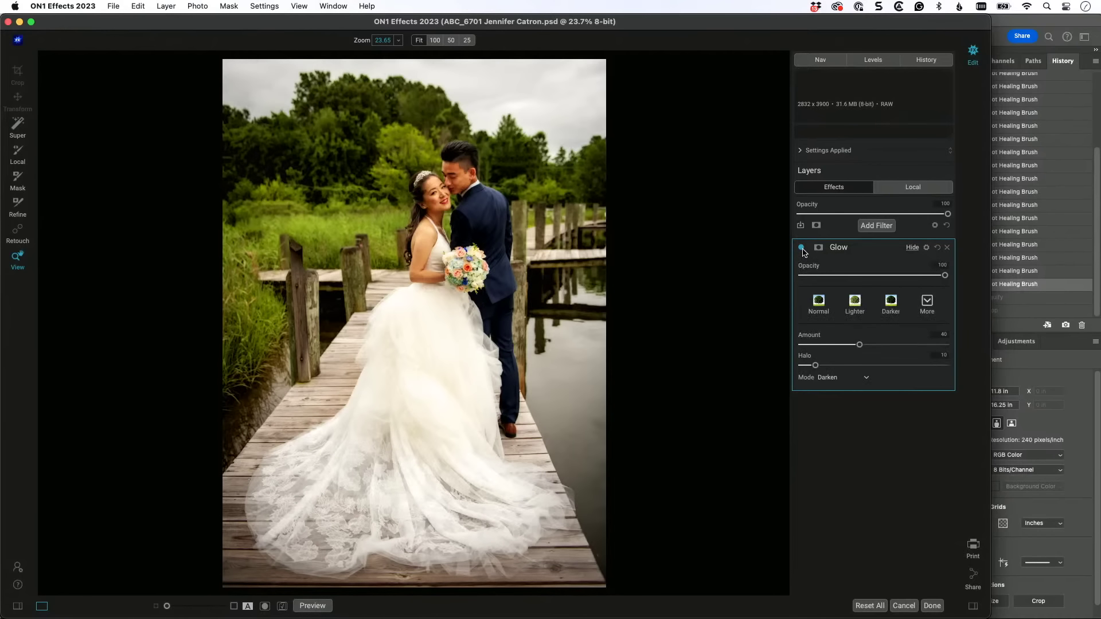
left_click(631, 252)
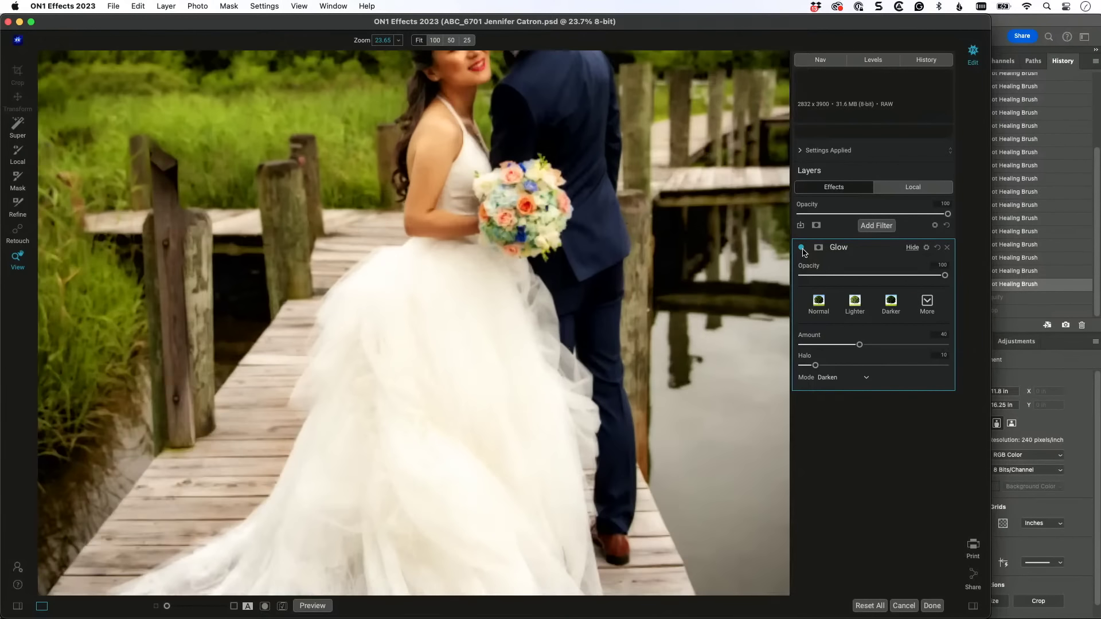
left_click(578, 225)
left_click(576, 214)
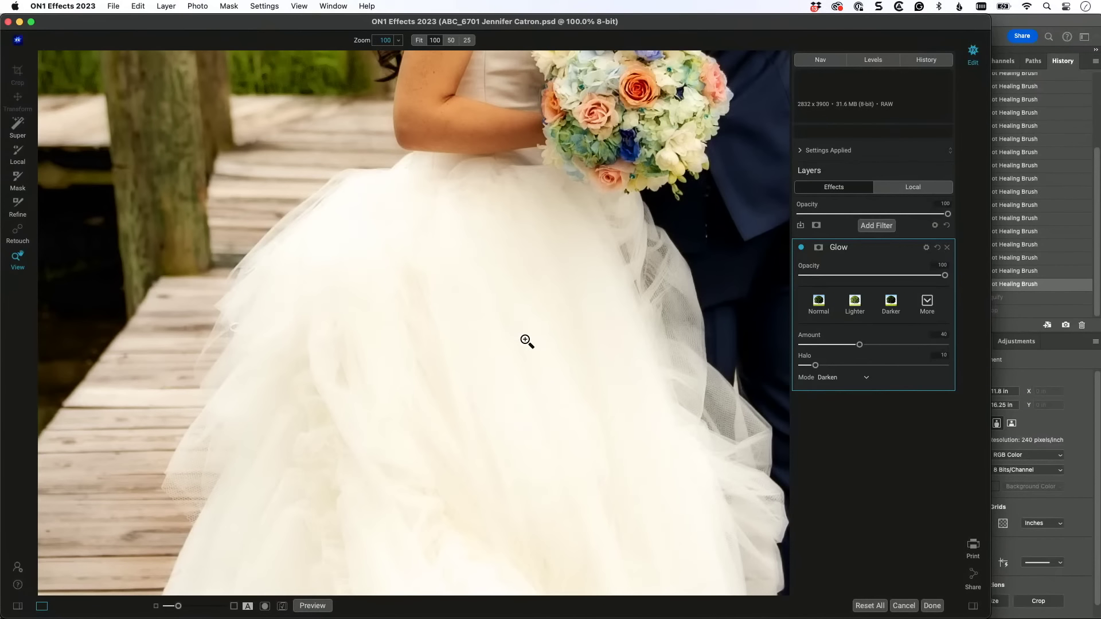
left_click_drag(526, 337, 494, 512)
scroll(494, 512, "up", 10)
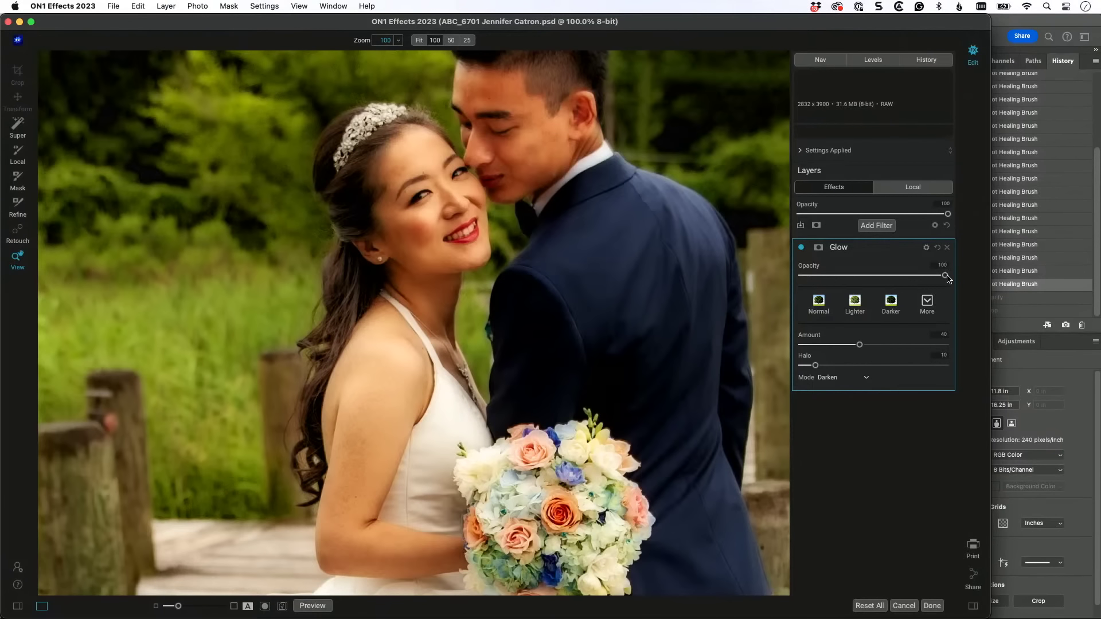
Apply the Angel Glow style to the Glow filter and compare the couple with the filter off and on.
left_click(934, 316)
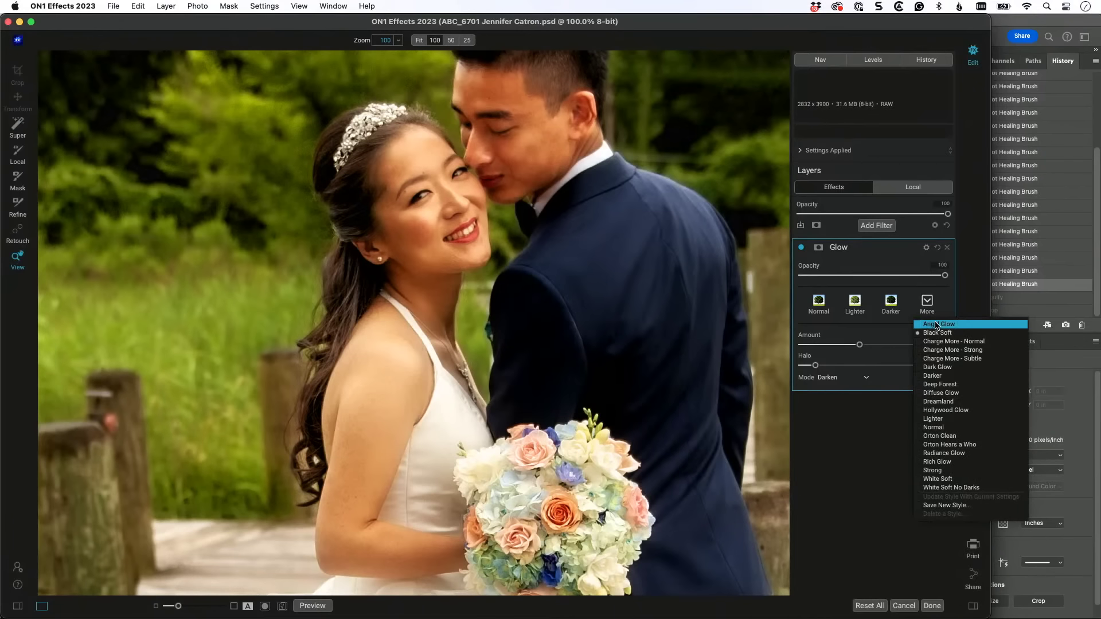
left_click(936, 325)
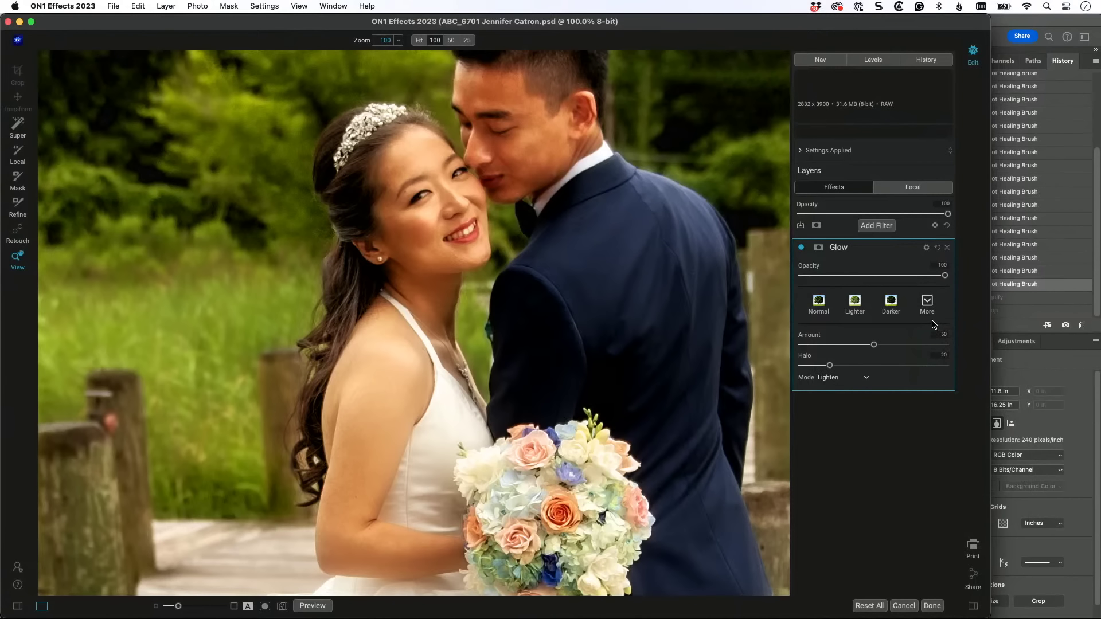
left_click(800, 248)
left_click(801, 247)
left_click(801, 247)
left_click(801, 247)
left_click(801, 247)
left_click(801, 248)
left_click(801, 248)
left_click(801, 247)
Add a Sunshine filter above the Glow filter, viewing the photo at 25%.
key("super+minus")
key("super+minus")
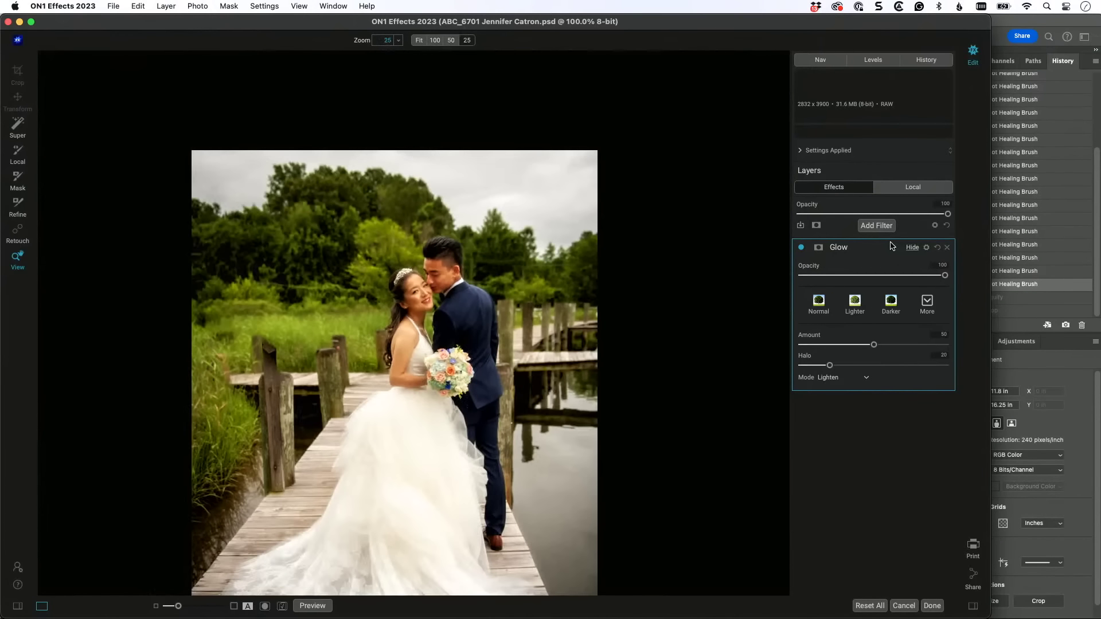
left_click(877, 228)
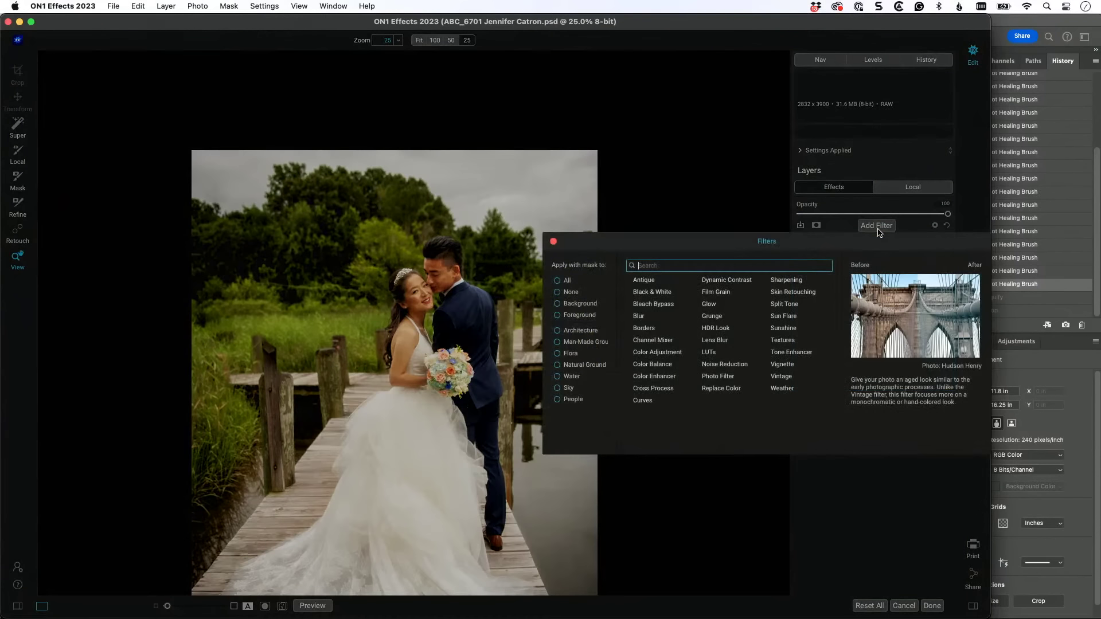
left_click(786, 333)
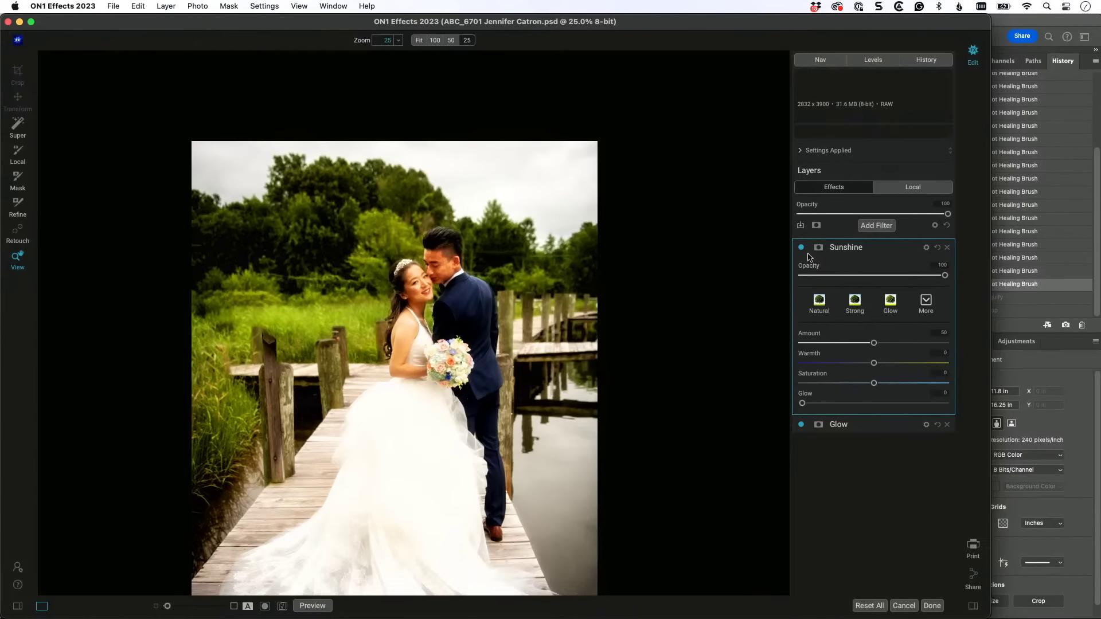
Compare the photo with the Sunshine filter off and on, and set the filter's opacity to 55.
left_click(801, 248)
left_click(801, 247)
left_click(801, 248)
left_click(801, 248)
left_click_drag(945, 277, 880, 281)
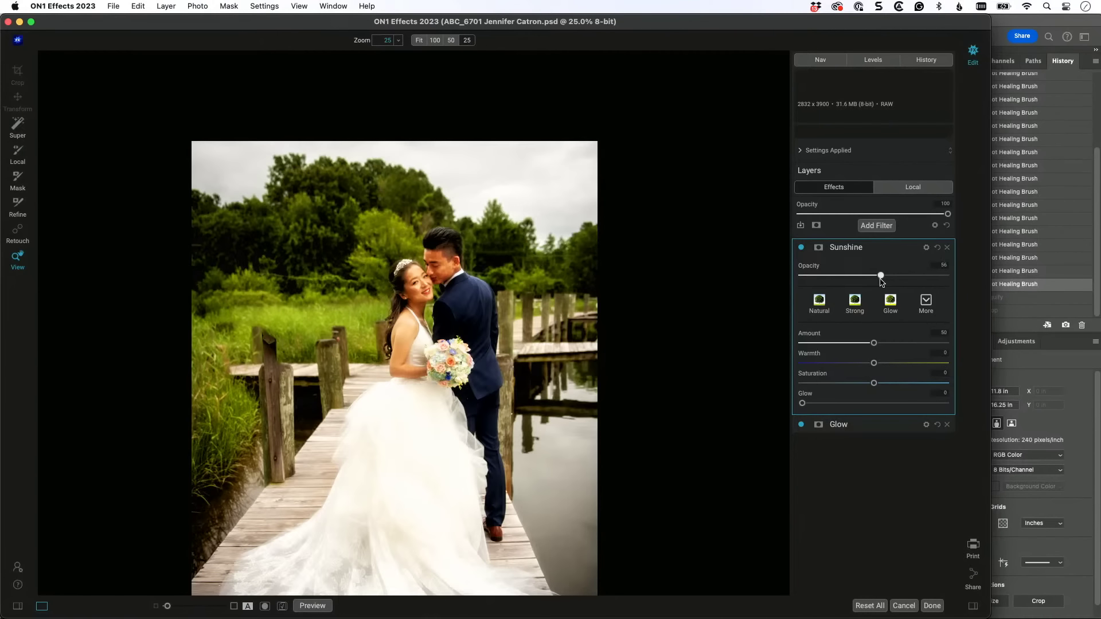
scroll(708, 284, "down", 5)
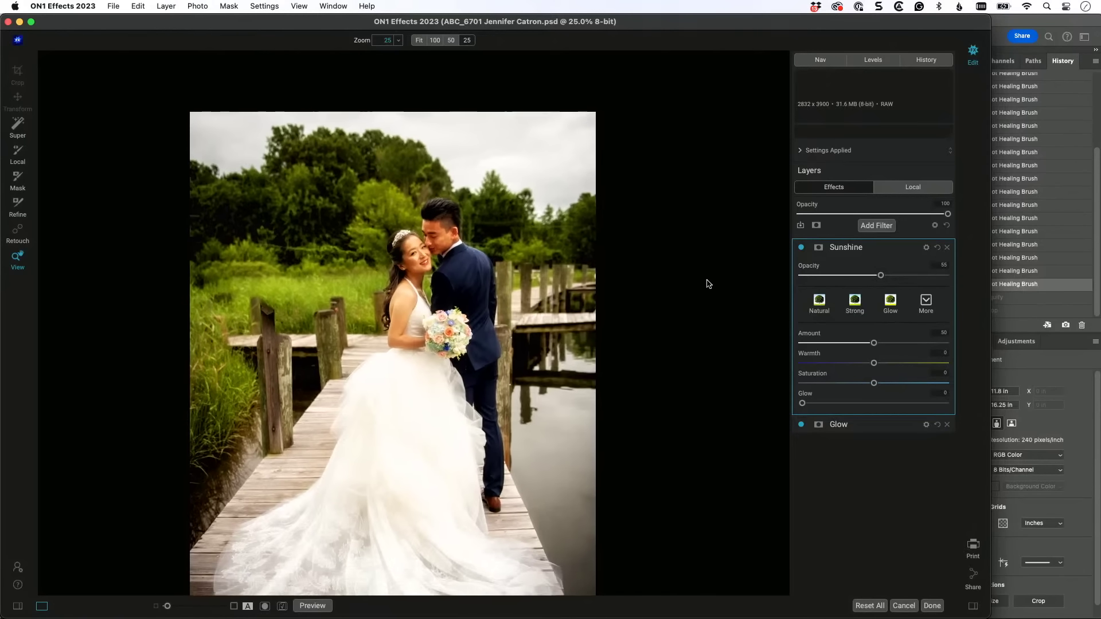
scroll(708, 284, "down", 1)
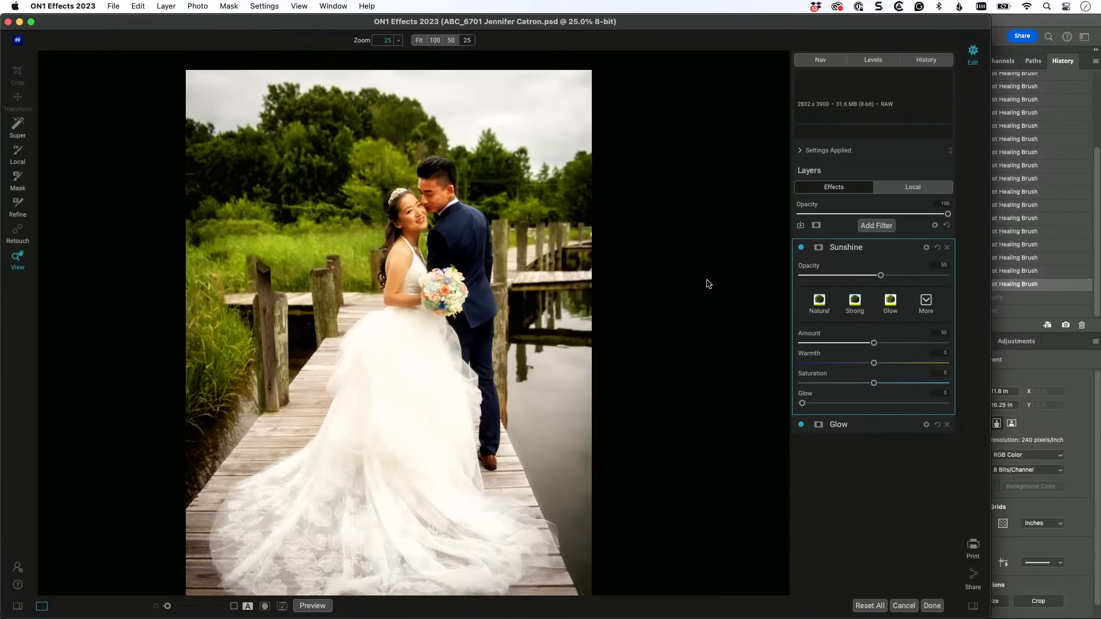
Add a Sun Flare filter above the Sunshine filter and choose the Sun-Flare-03 texture for it.
left_click(877, 227)
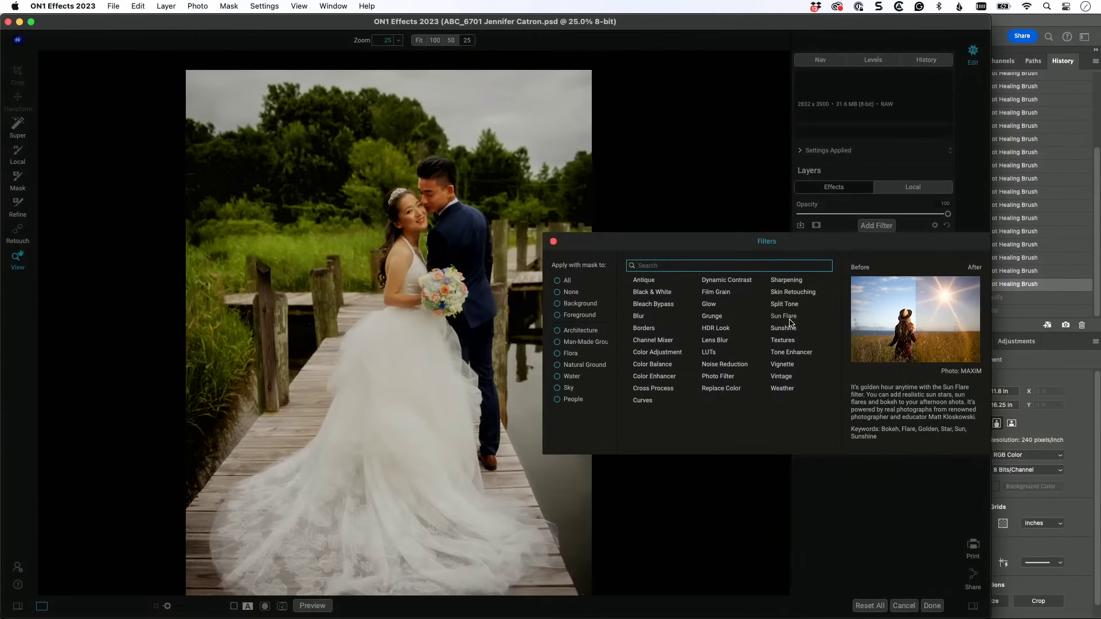
left_click(789, 320)
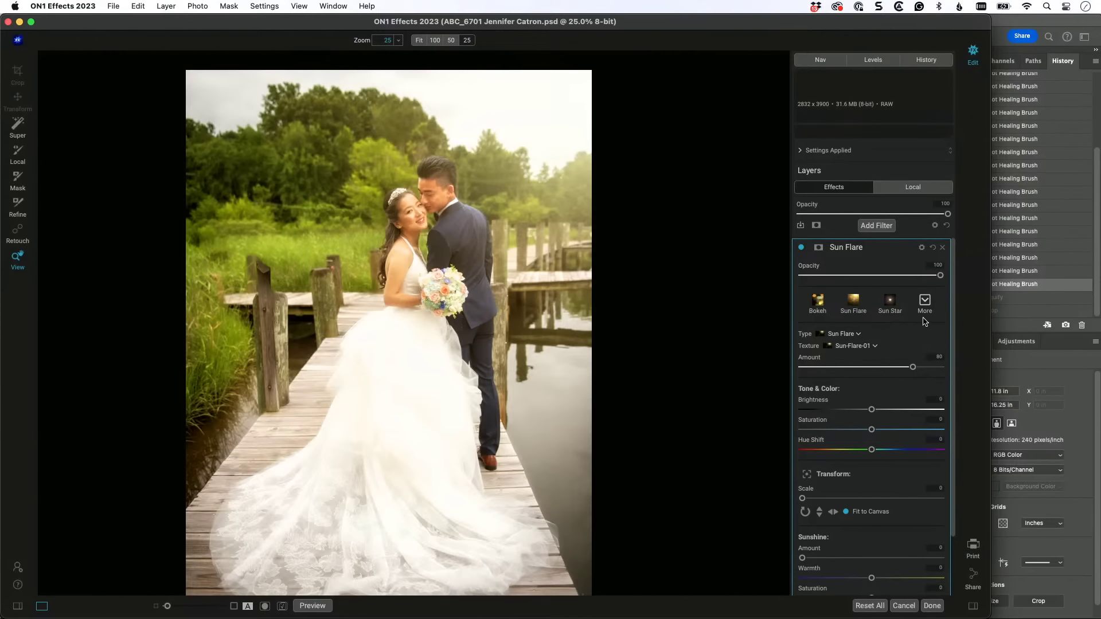
left_click(874, 347)
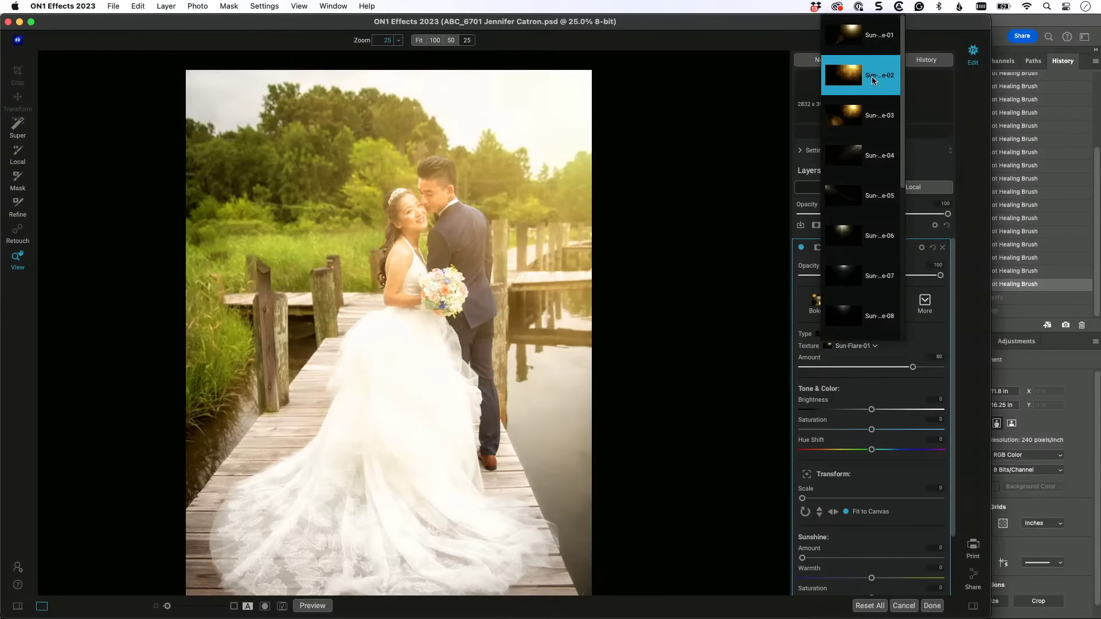
left_click(876, 117)
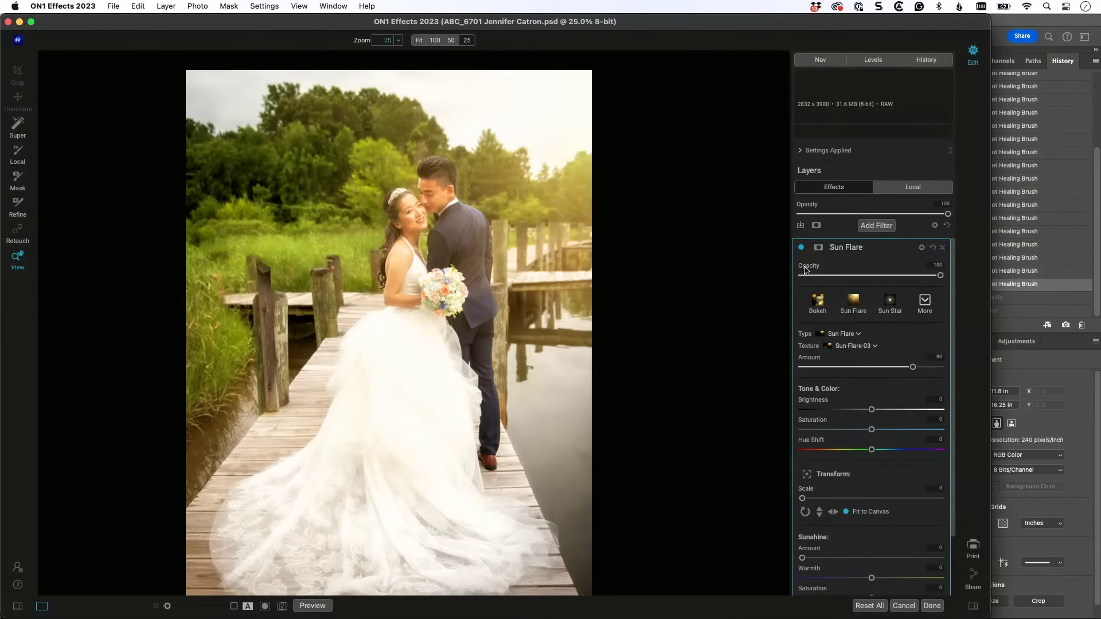
Compare the Sun Flare off and on, set its opacity to 86, and apply the effects to the photo in Photoshop.
left_click(801, 248)
left_click(801, 247)
left_click(800, 248)
left_click(801, 248)
left_click_drag(940, 275, 921, 275)
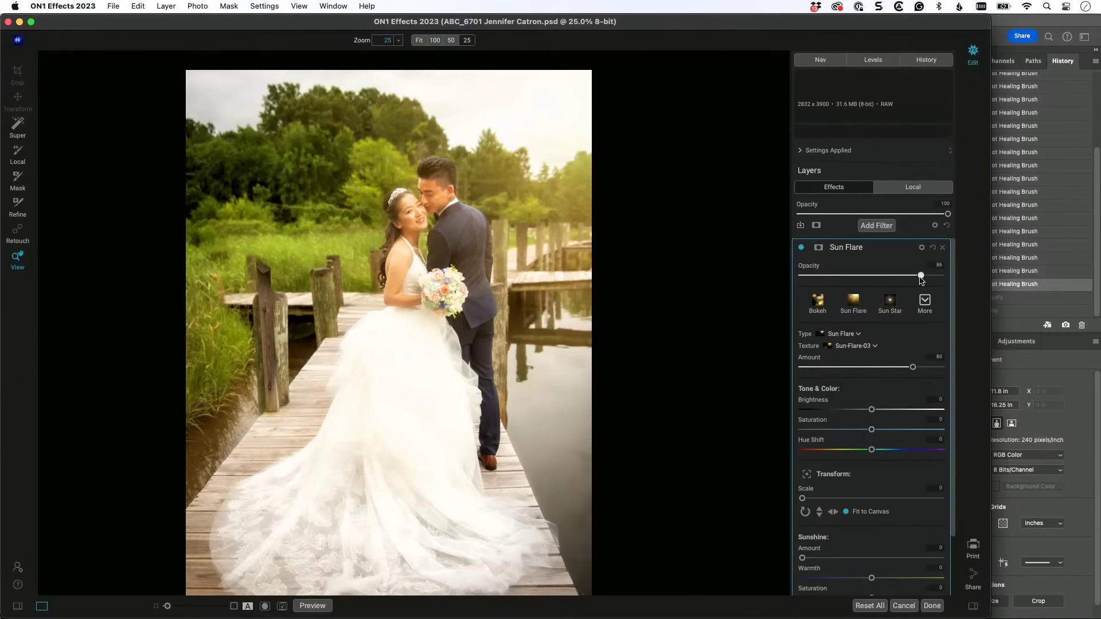
left_click(932, 605)
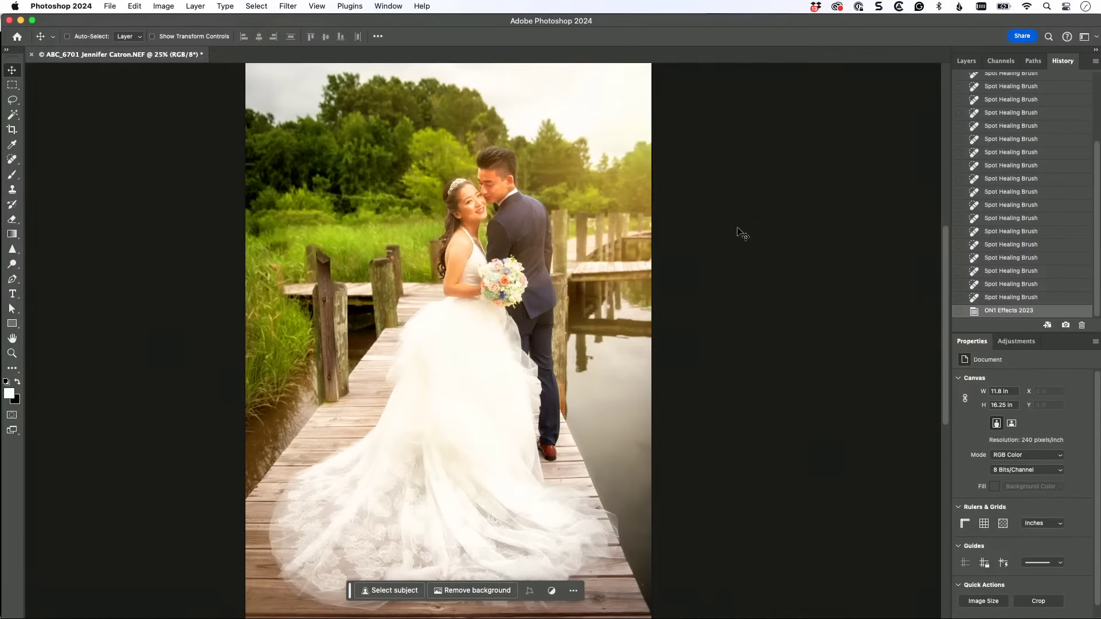
Duplicate the Background layer and set the copy's blending mode to Soft Light.
left_click(969, 62)
key("ctrl+j")
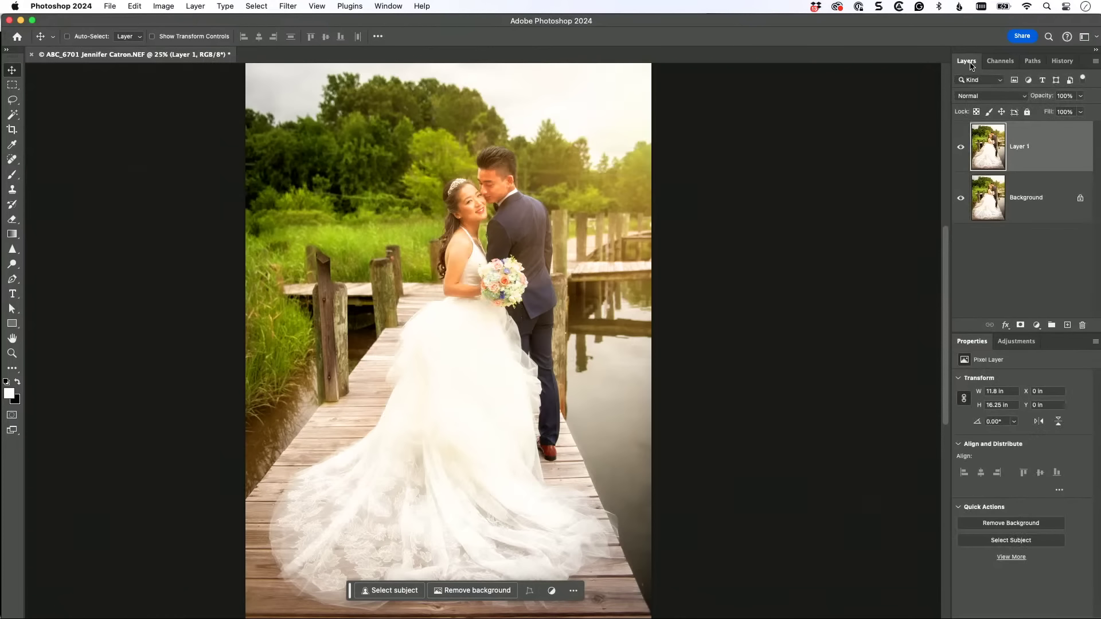
left_click(1015, 96)
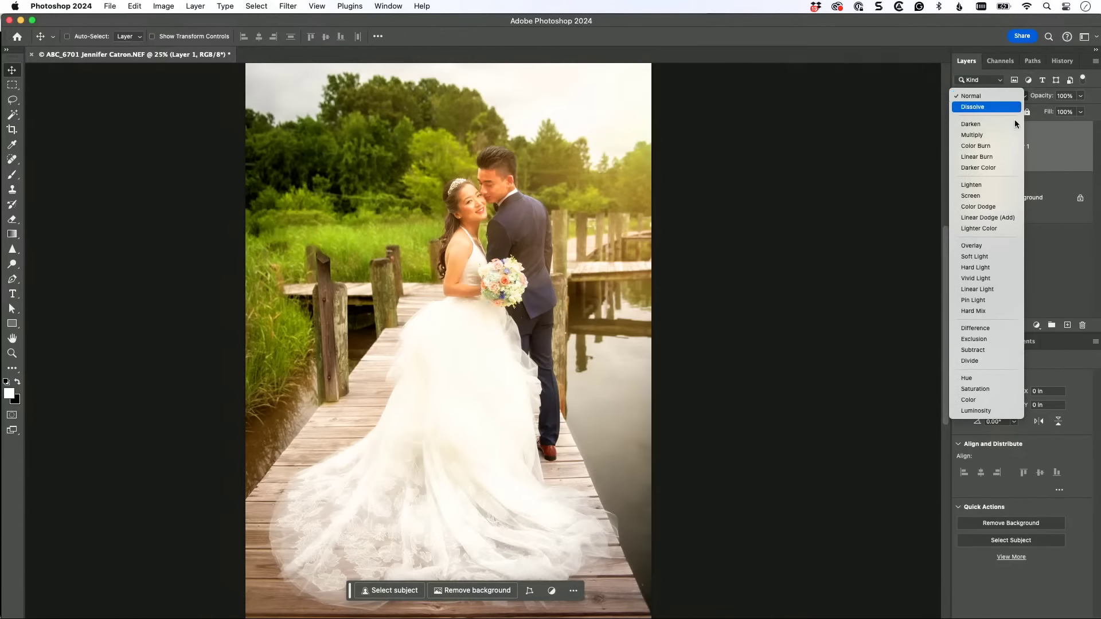
left_click(1016, 261)
Lower the Soft Light layer's opacity to 35%, comparing the photo with the layer hidden and shown.
left_click(1080, 95)
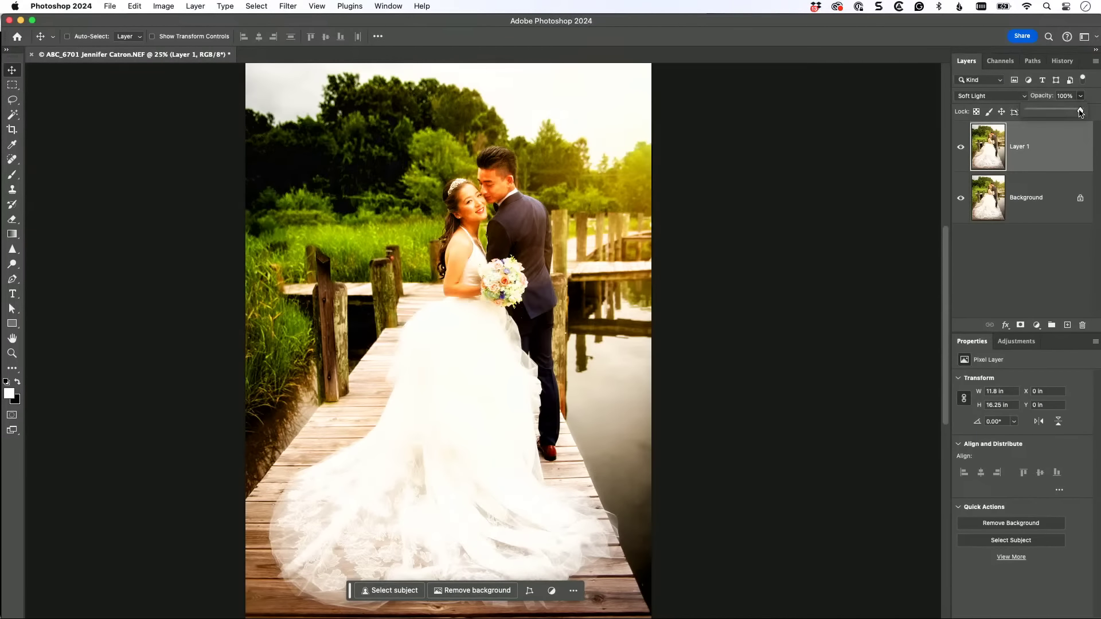
left_click_drag(1080, 112, 1049, 118)
left_click(960, 148)
left_click(960, 148)
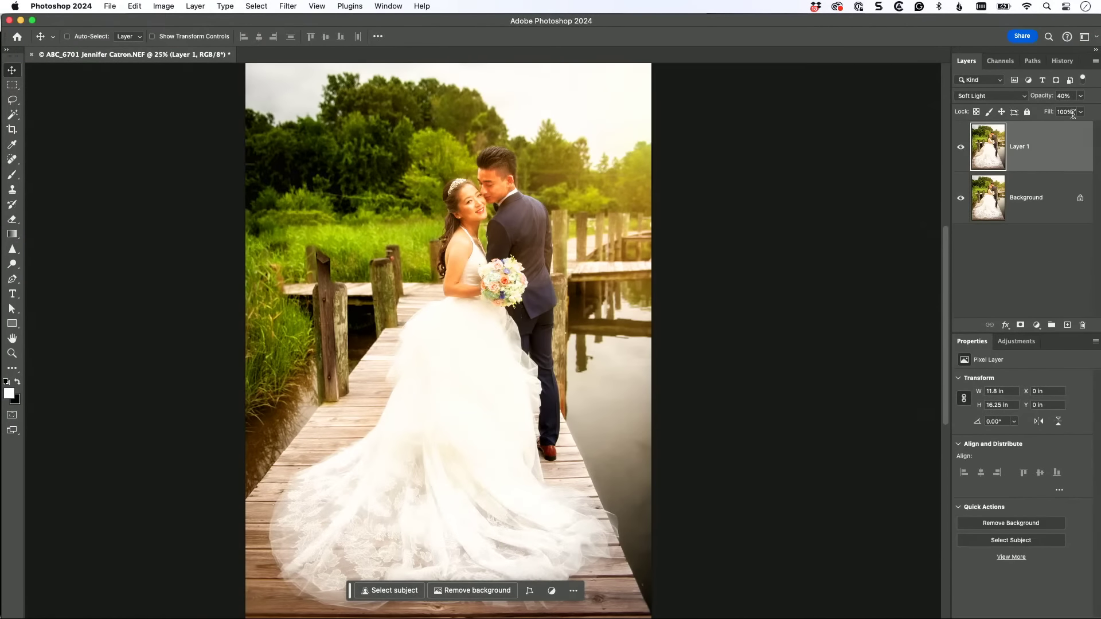
left_click(1080, 96)
left_click_drag(1061, 111, 1058, 114)
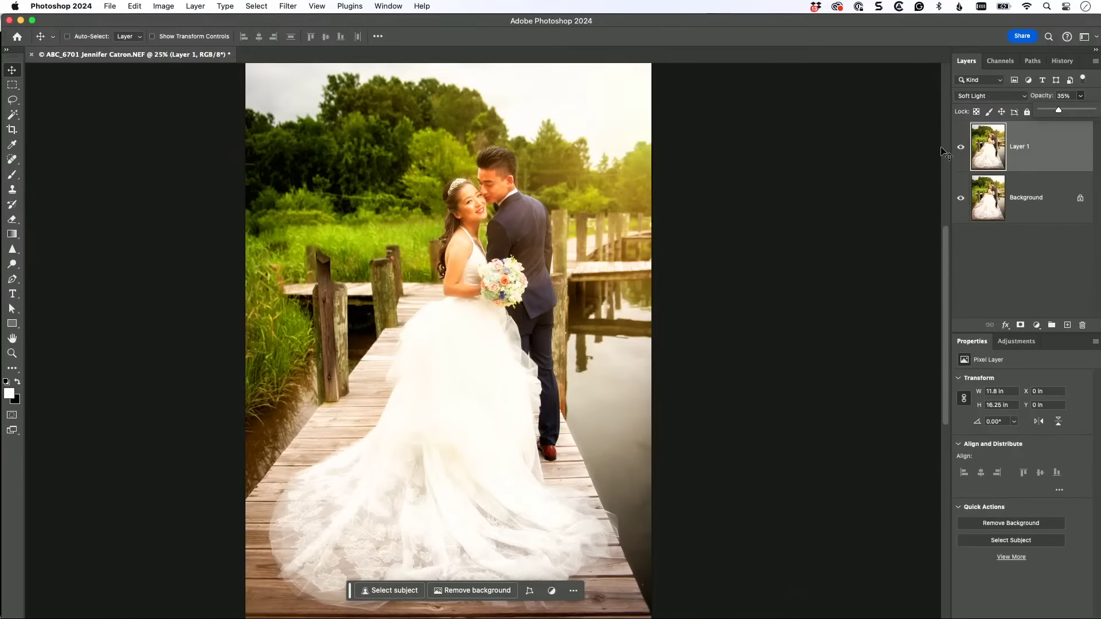
left_click(872, 139)
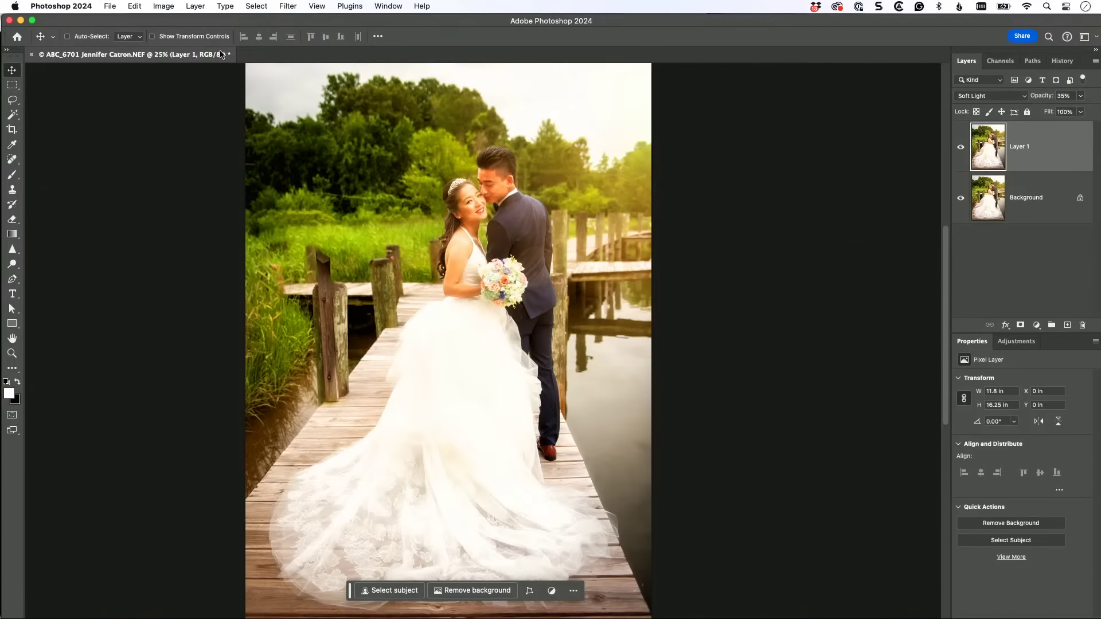
Reopen the original ABC_6701 raw file from the recent files through Camera Raw without edits, and view it at 25%.
left_click(111, 7)
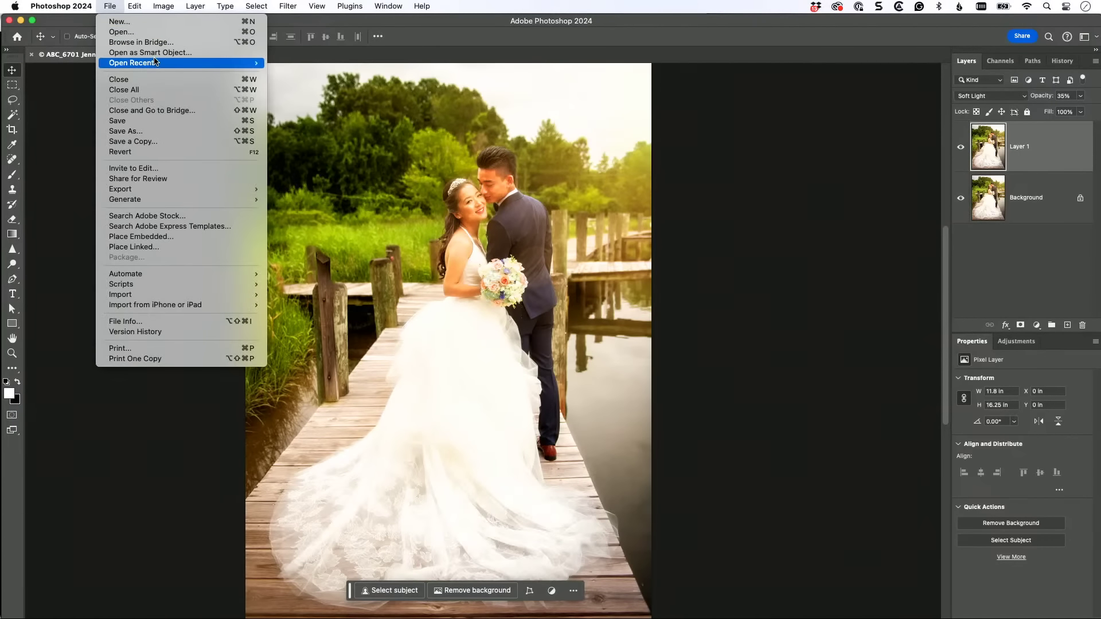
mouse_move(138, 62)
left_click(327, 63)
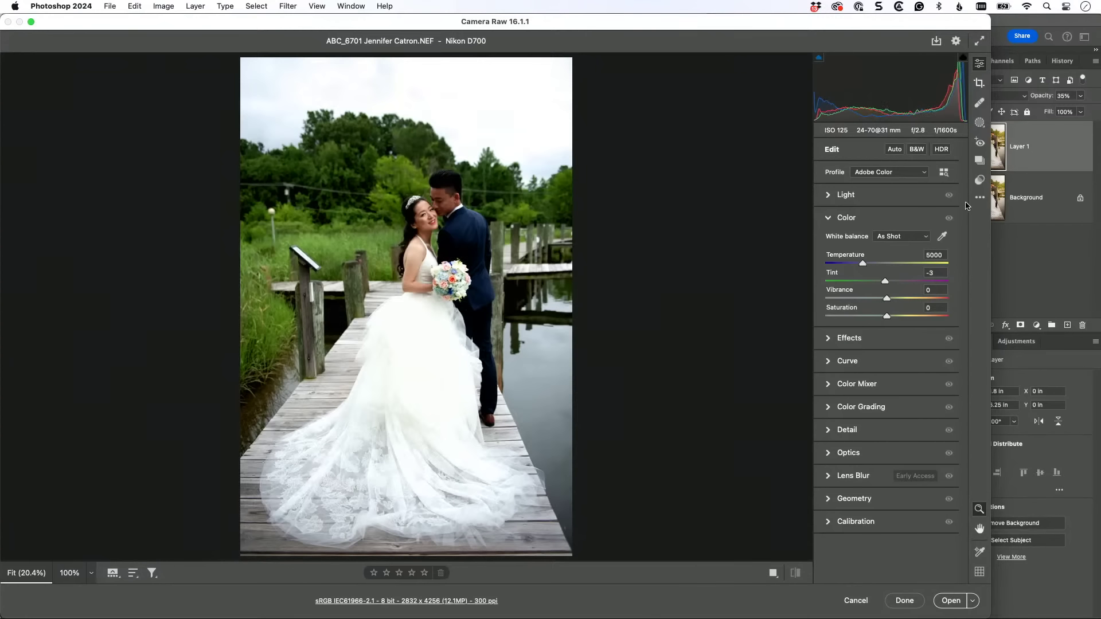
left_click(980, 197)
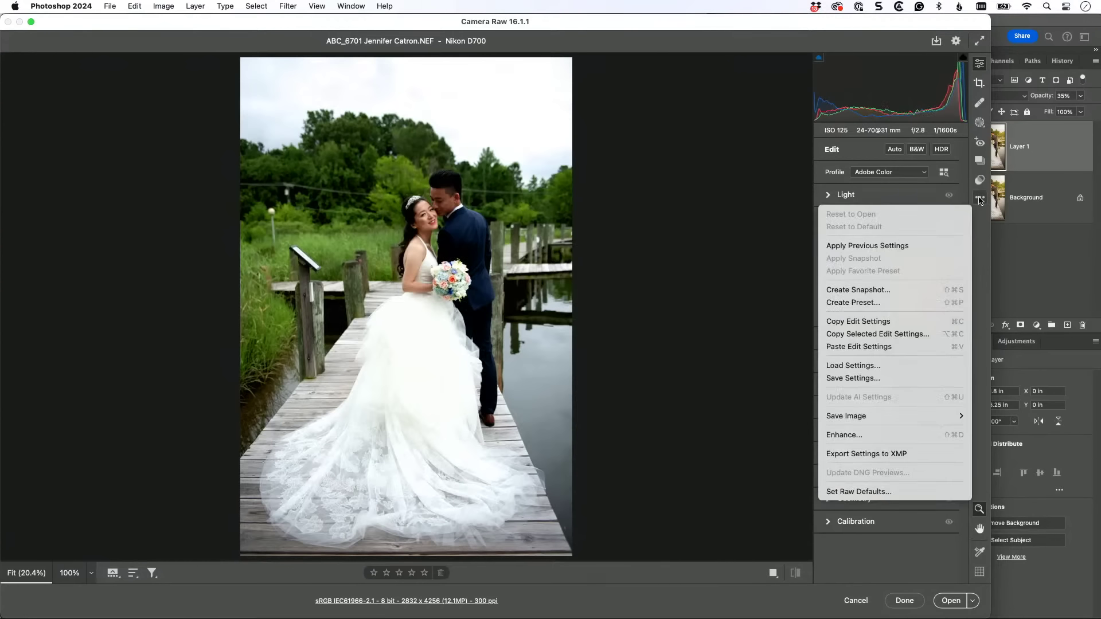
left_click(924, 576)
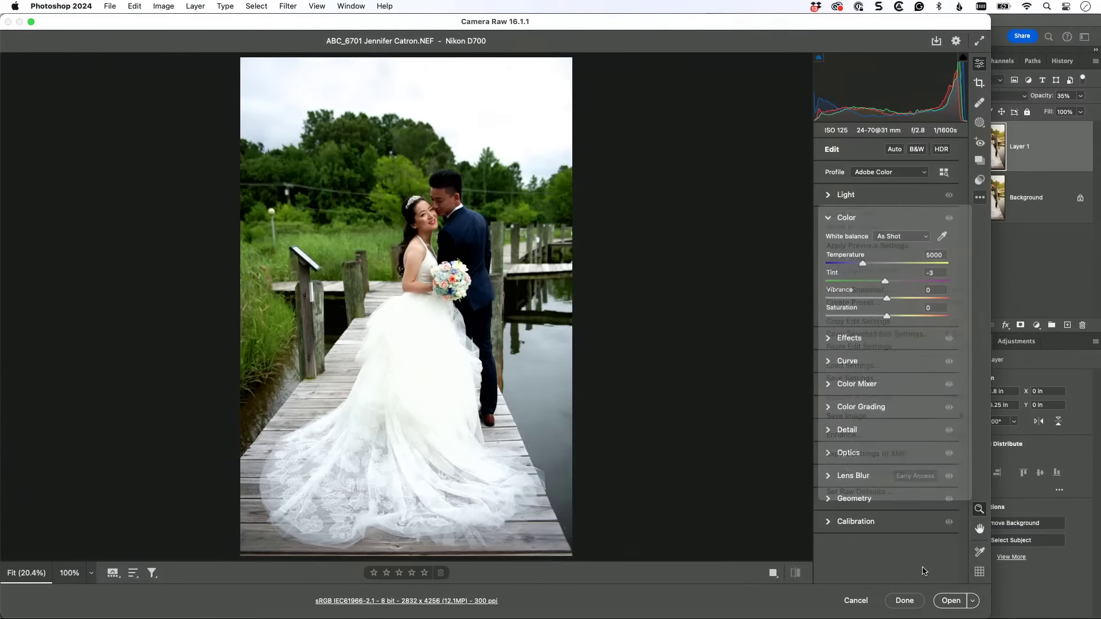
left_click(949, 601)
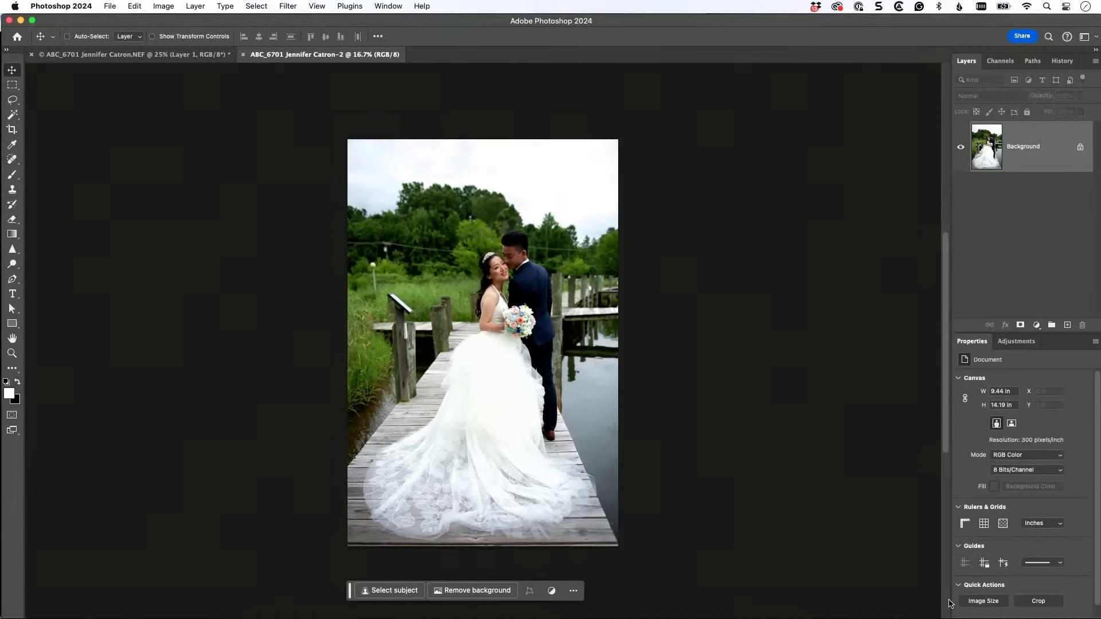
key("super+equal")
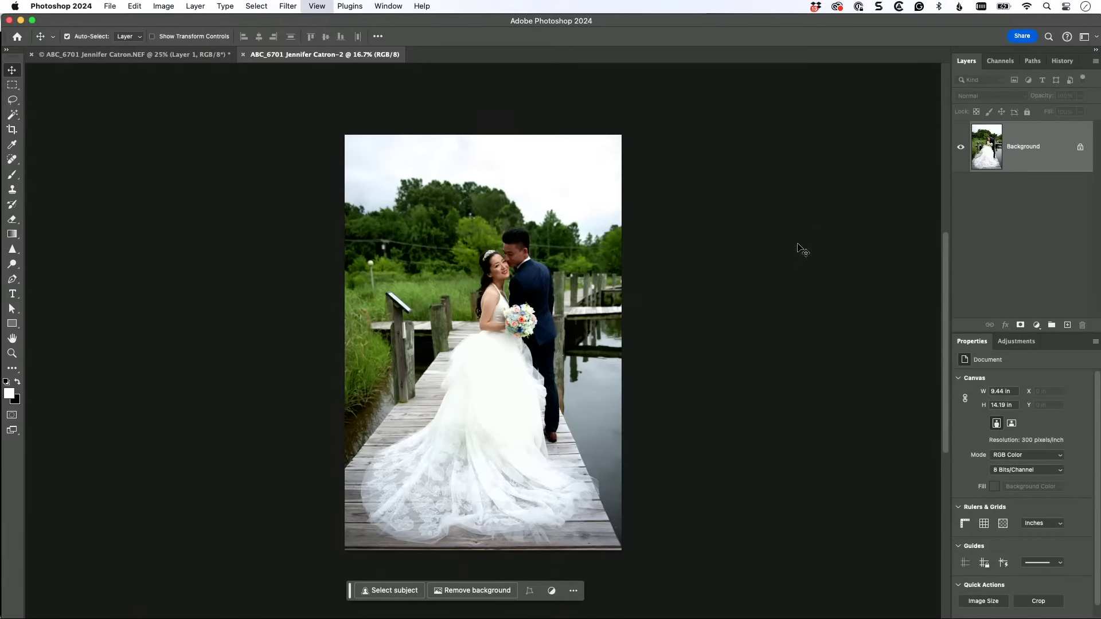
Compare the original and edited wedding portraits side by side in a 2-up Vertical arrangement.
left_click(188, 56)
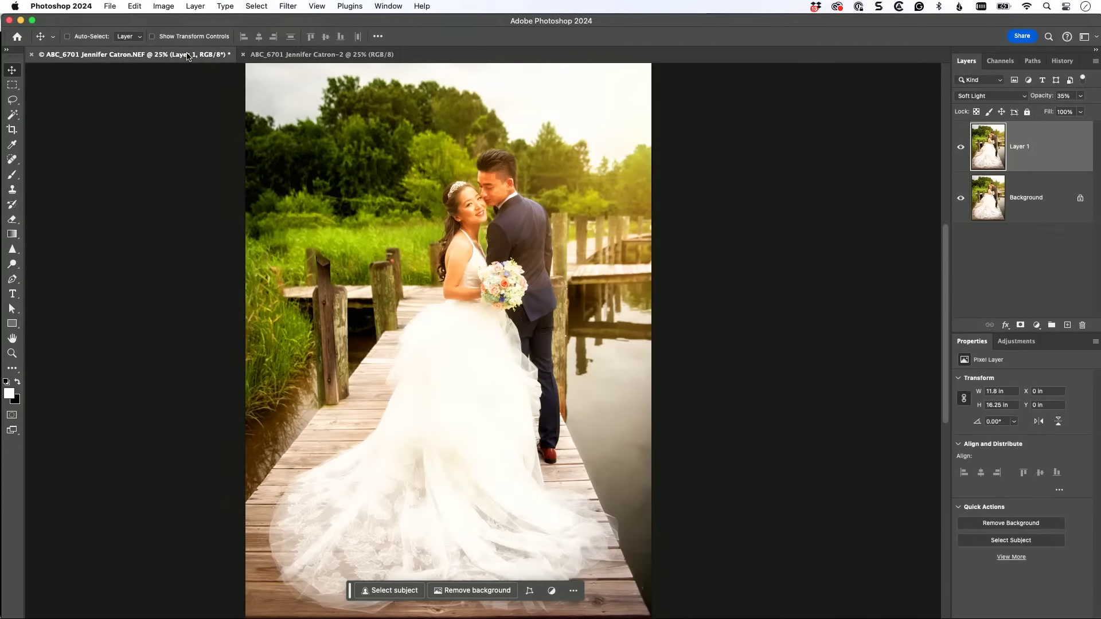
left_click(317, 56)
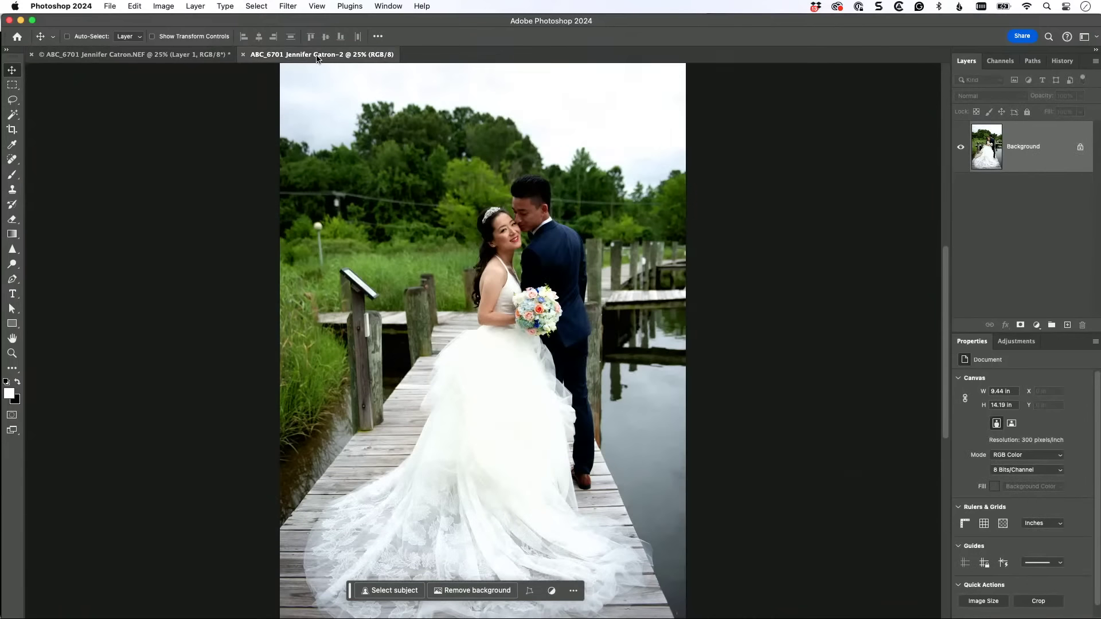
left_click(387, 7)
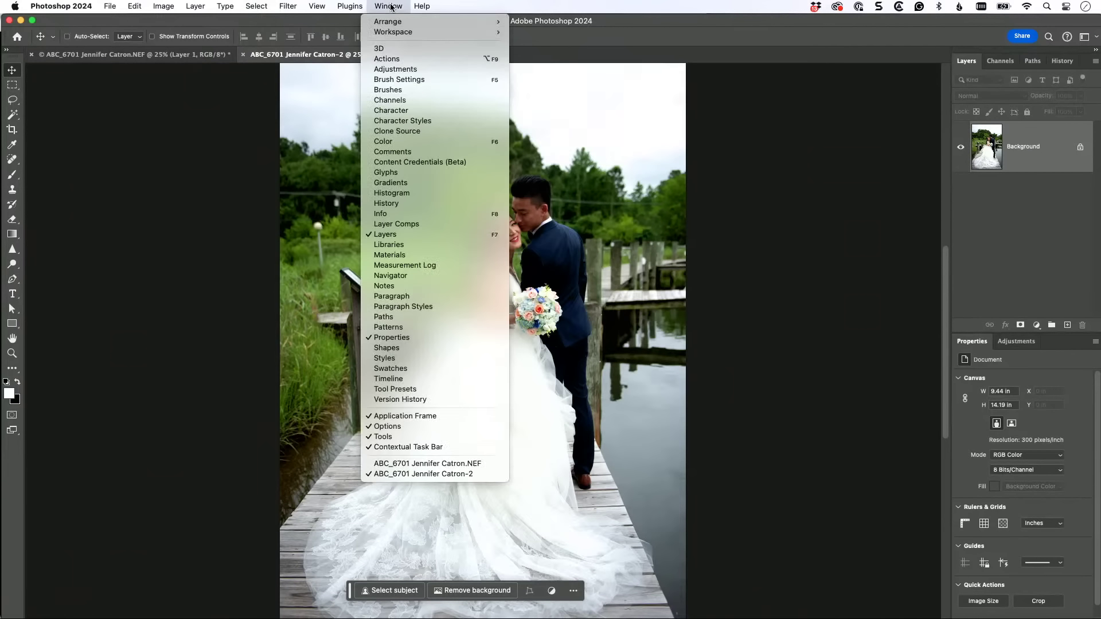
mouse_move(394, 26)
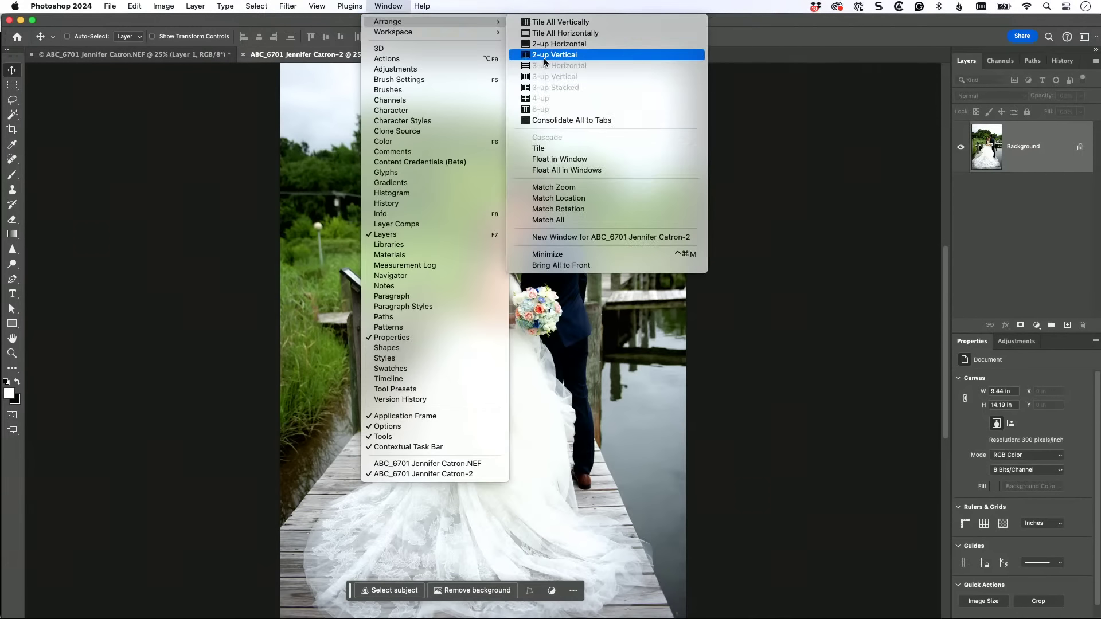
left_click(575, 56)
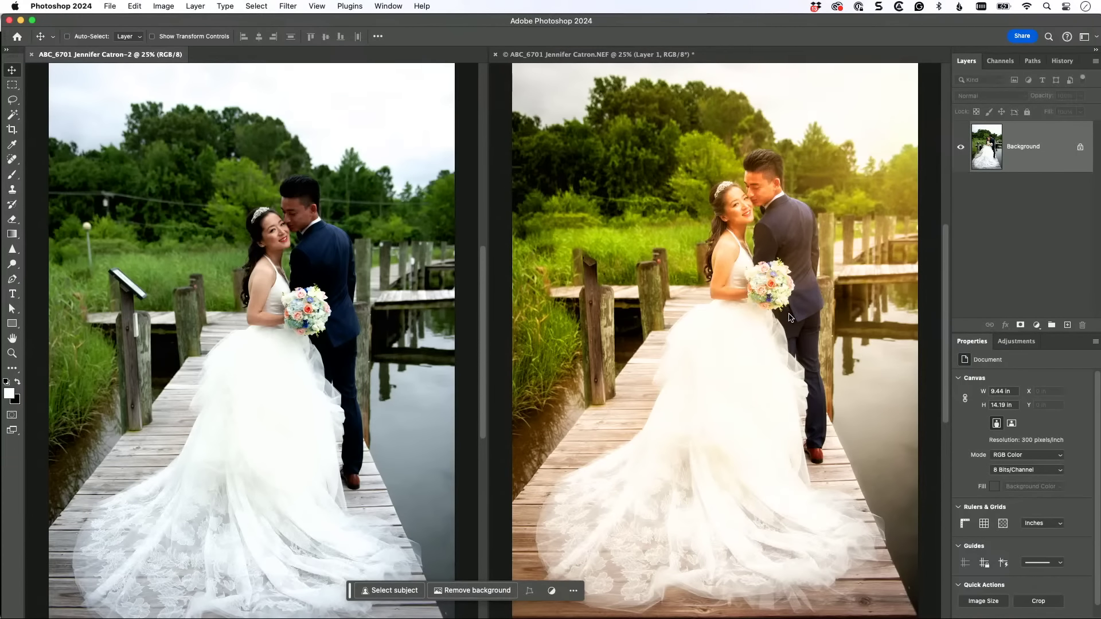
Consolidate all open documents to tabs and bring the edited wedding portrait to the front.
left_click(388, 7)
mouse_move(436, 22)
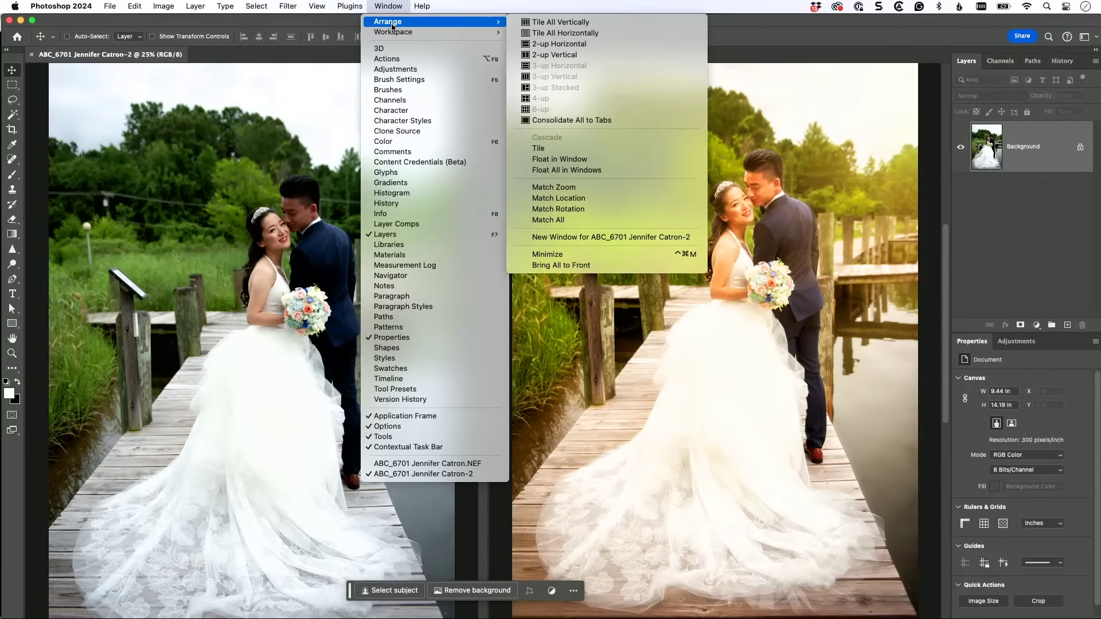
left_click(572, 119)
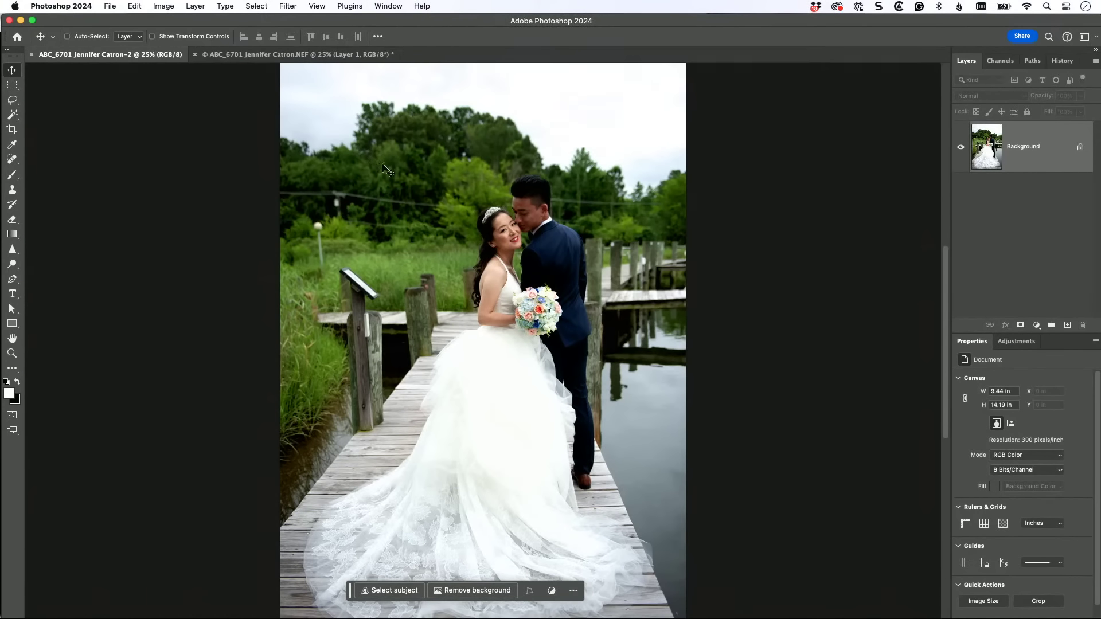
left_click(295, 54)
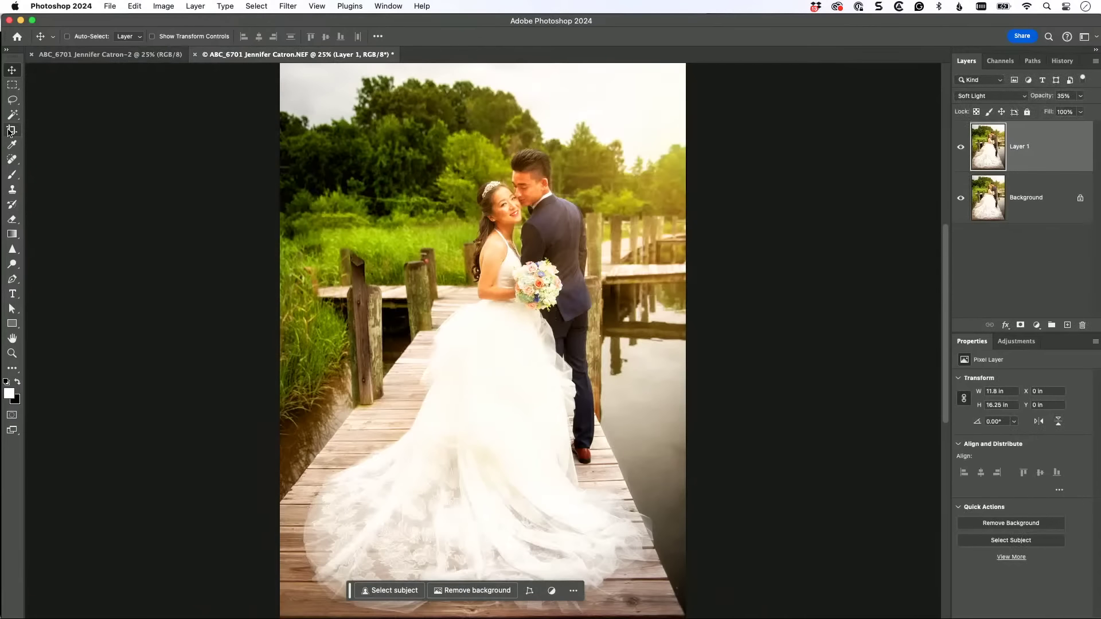
Crop the edited portrait to a horizontal frame about 11.8 by 8.4 in, positioned around the couple's upper bodies and the bouquet.
left_click(11, 130)
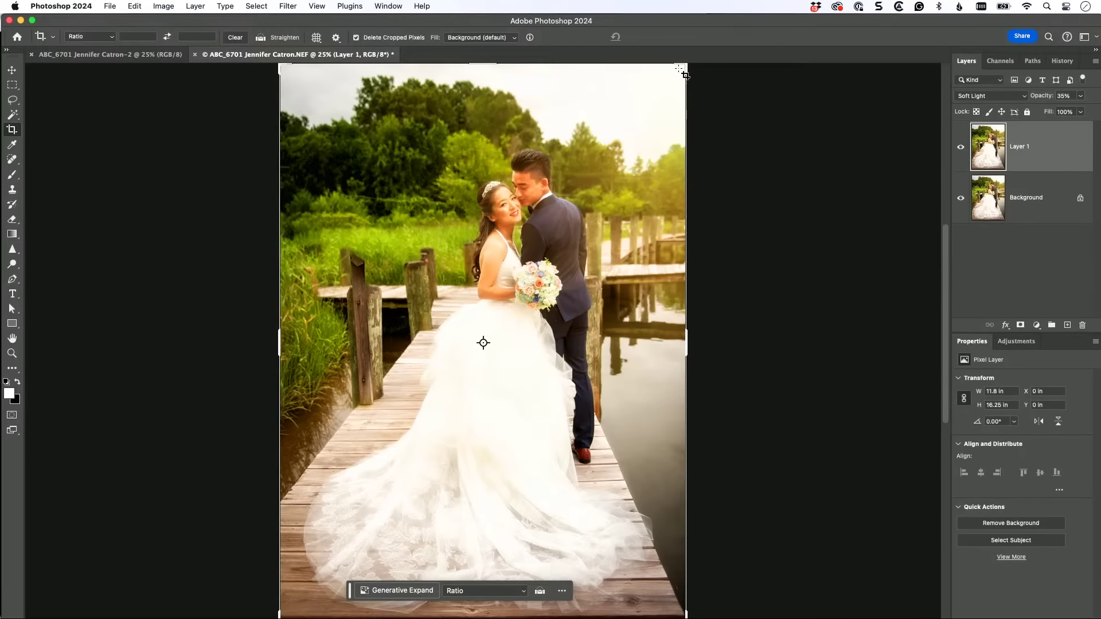
left_click_drag(681, 70, 673, 73)
key("x")
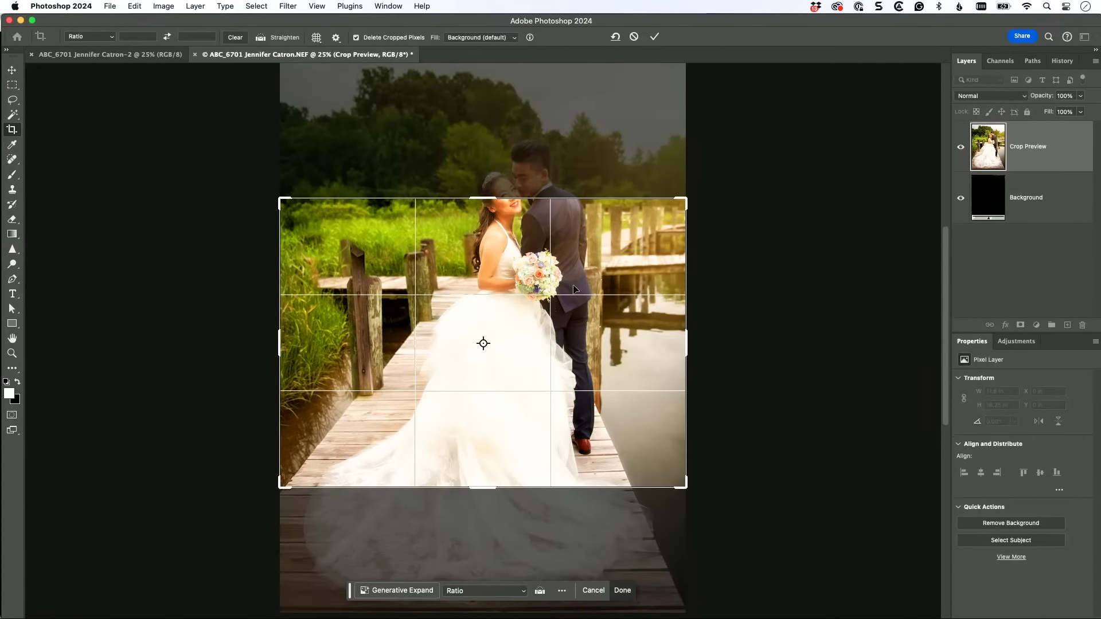
left_click_drag(576, 289, 576, 379)
left_click_drag(576, 378, 575, 377)
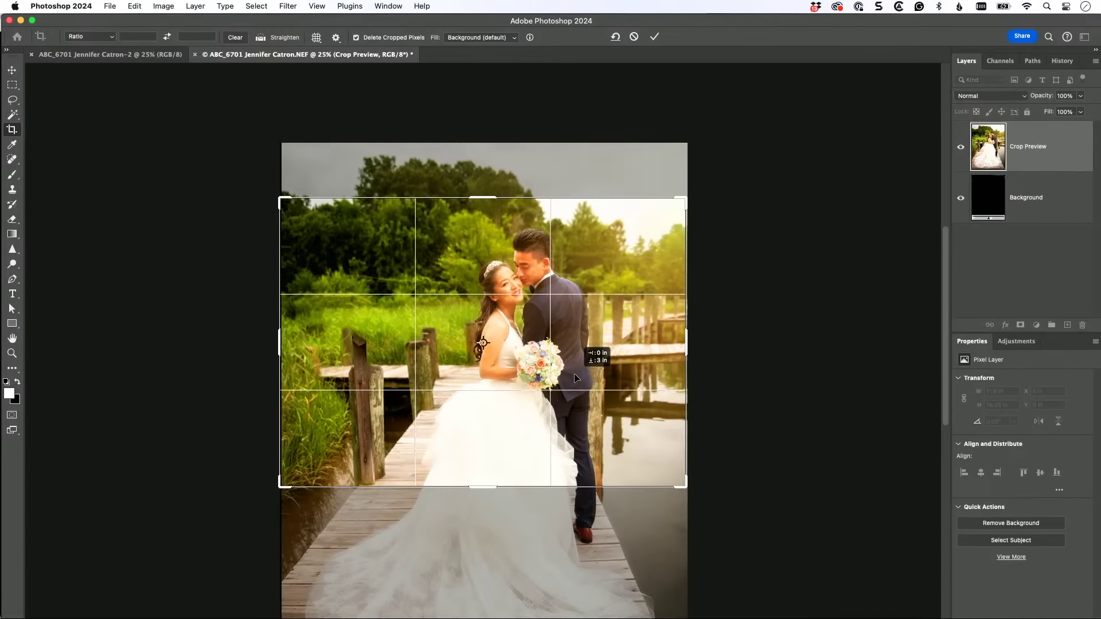
key("Return")
View the cropped photo full screen on a black background and return to the standard screen mode.
key("super+0")
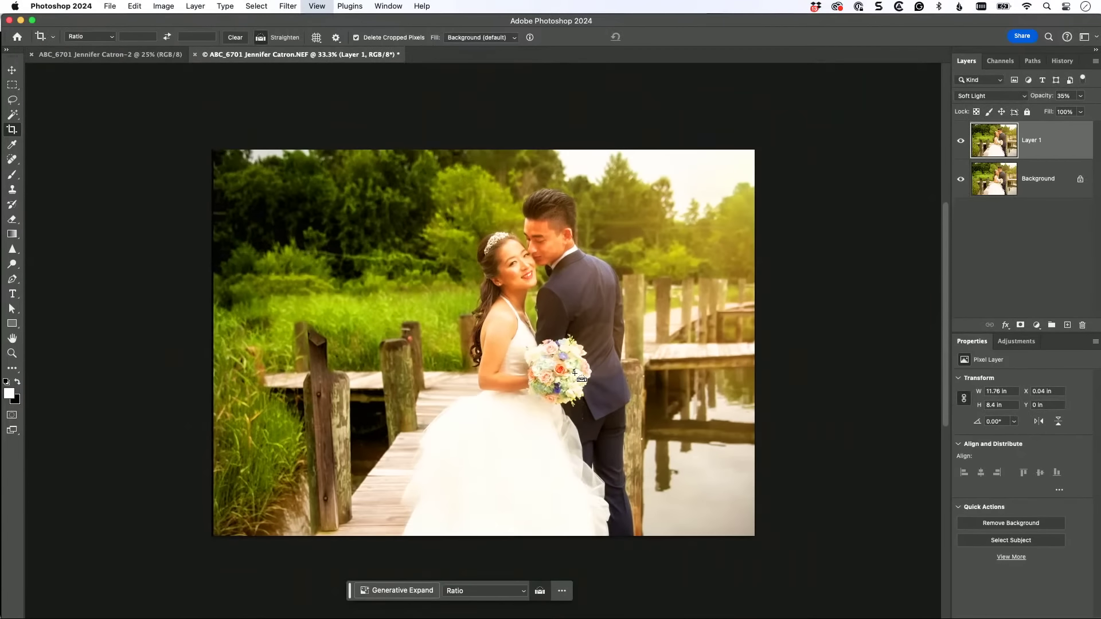
key("f")
key("f")
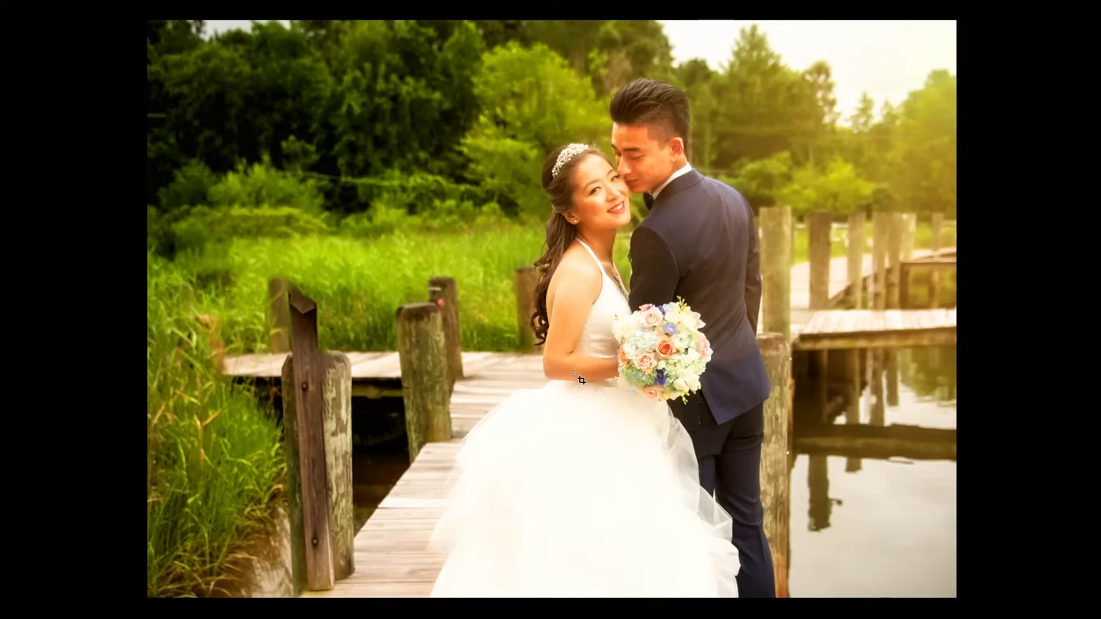
key("f")
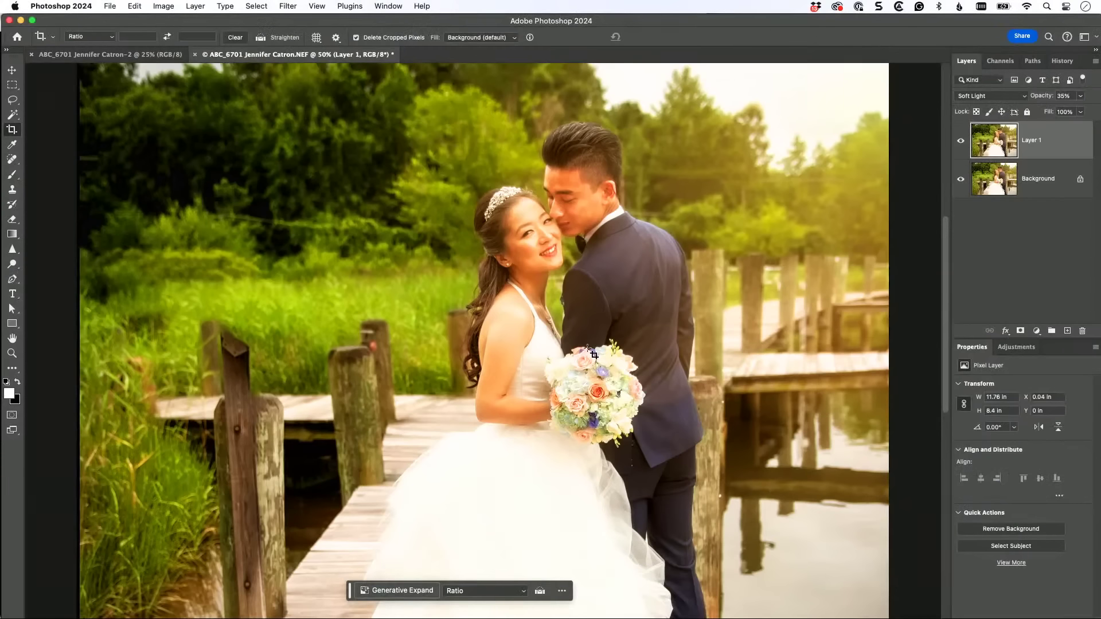
Close the edited and original wedding portraits without saving the changes to either document.
left_click(12, 70)
left_click(194, 55)
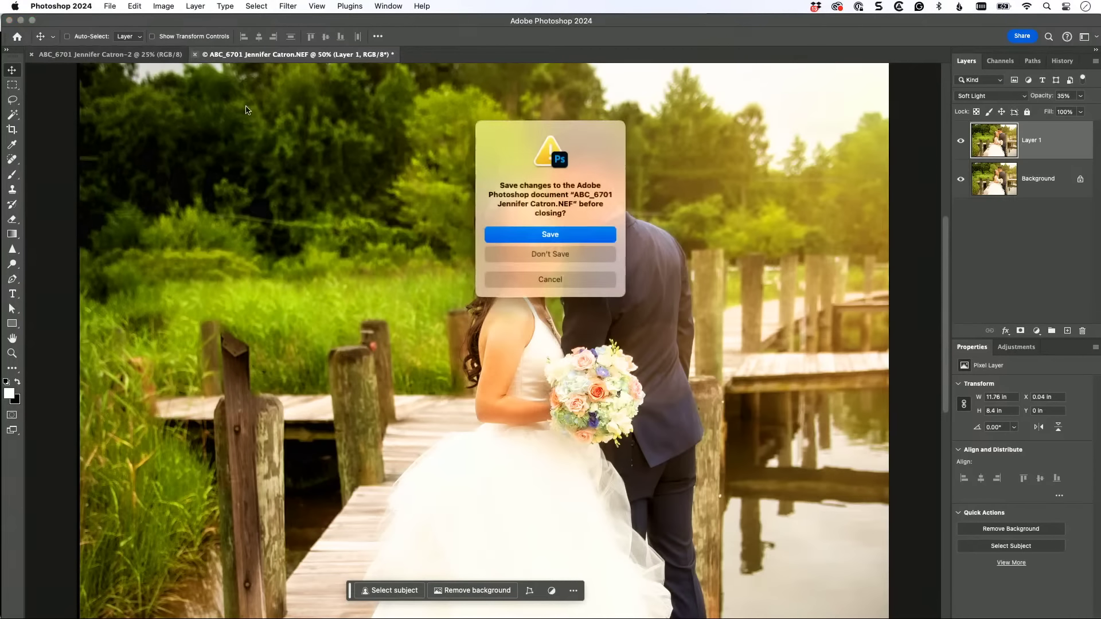
left_click(555, 257)
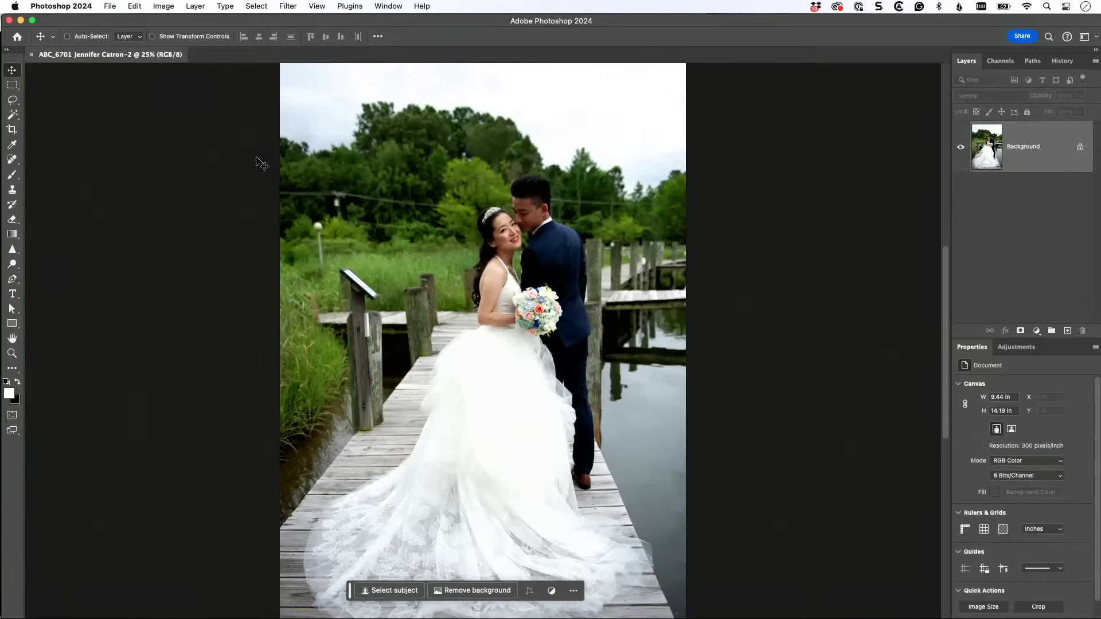
left_click(31, 55)
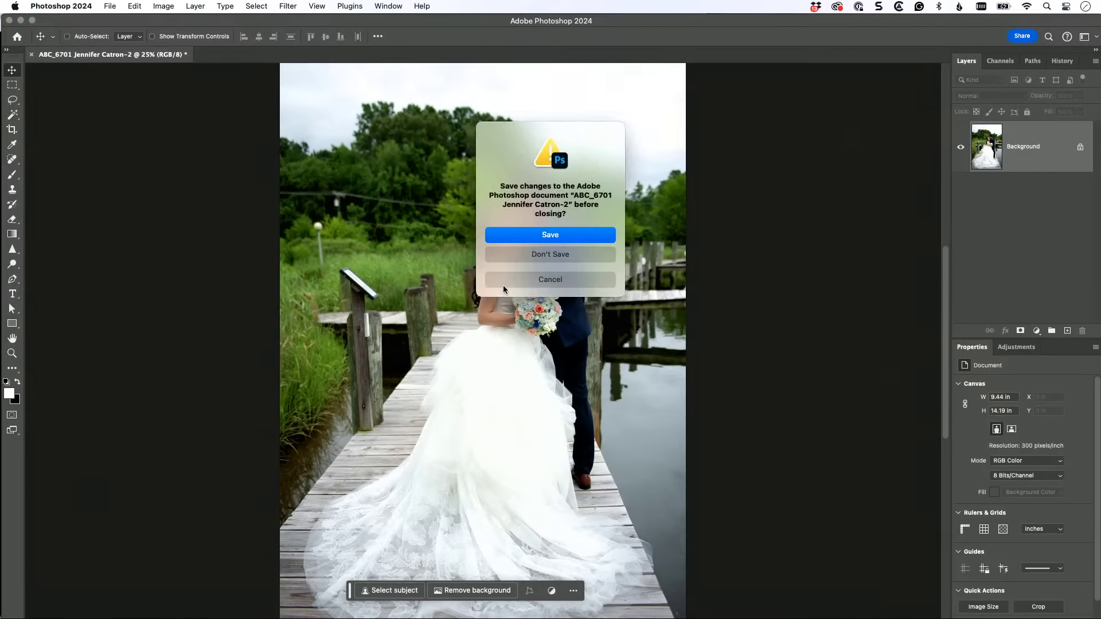
left_click(543, 257)
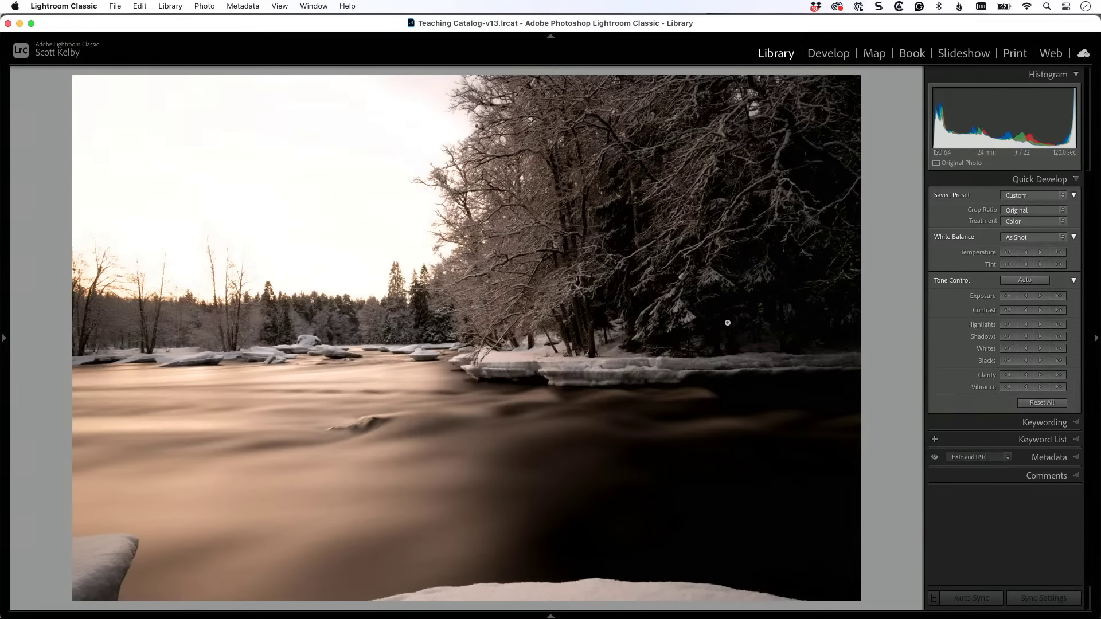
Develop the snowy river photo in Lightroom Classic with a sky mask, setting its Exposure to -1.62 and Highlights to -19.
key("d")
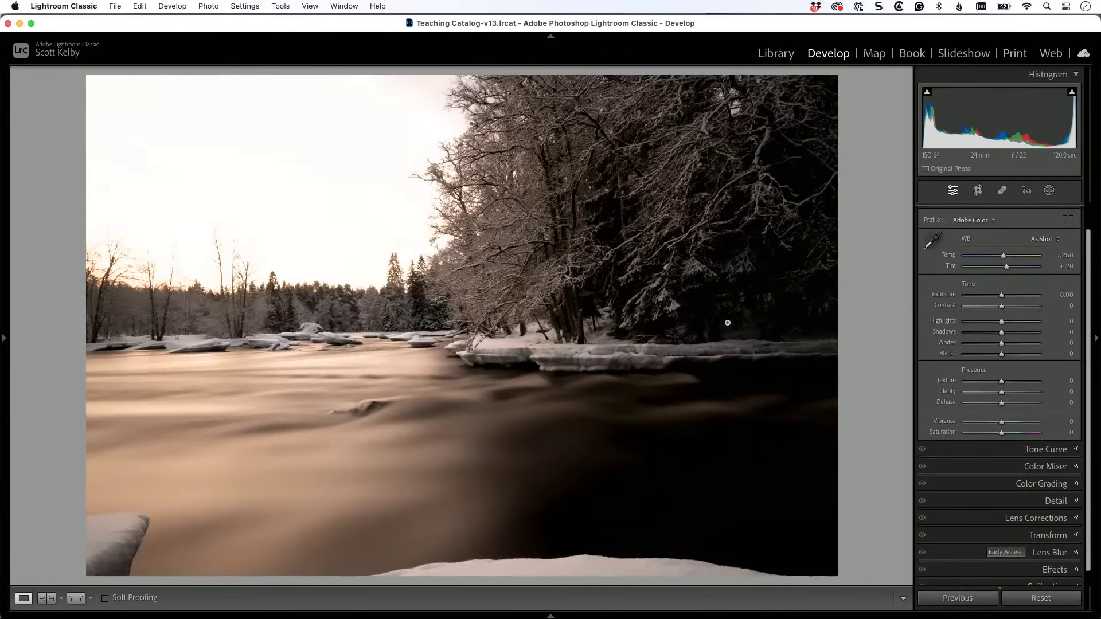
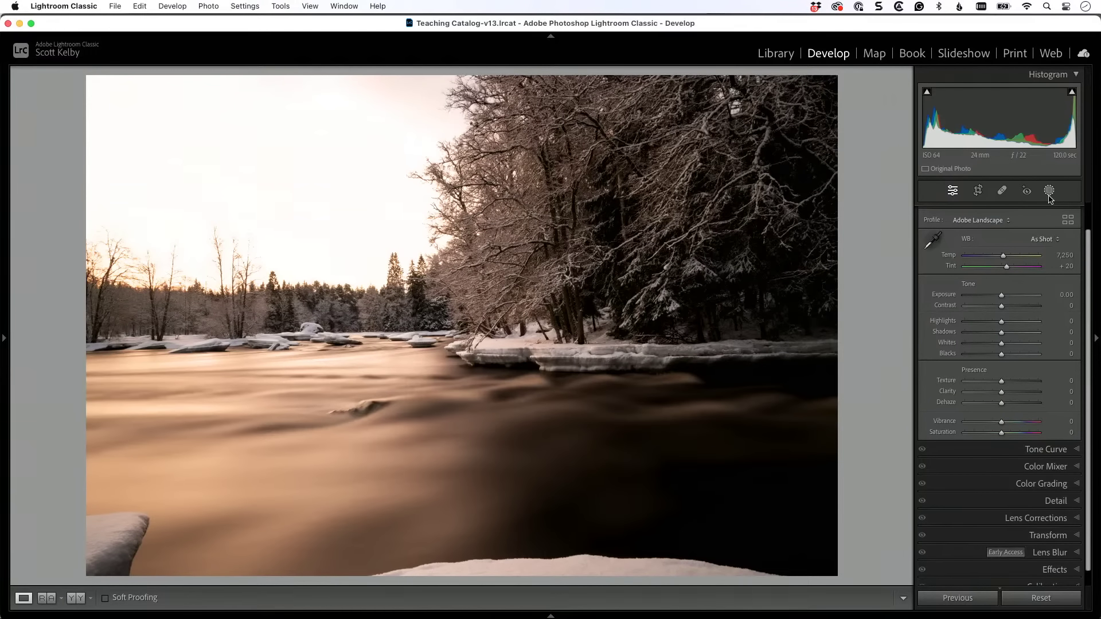
left_click(1048, 192)
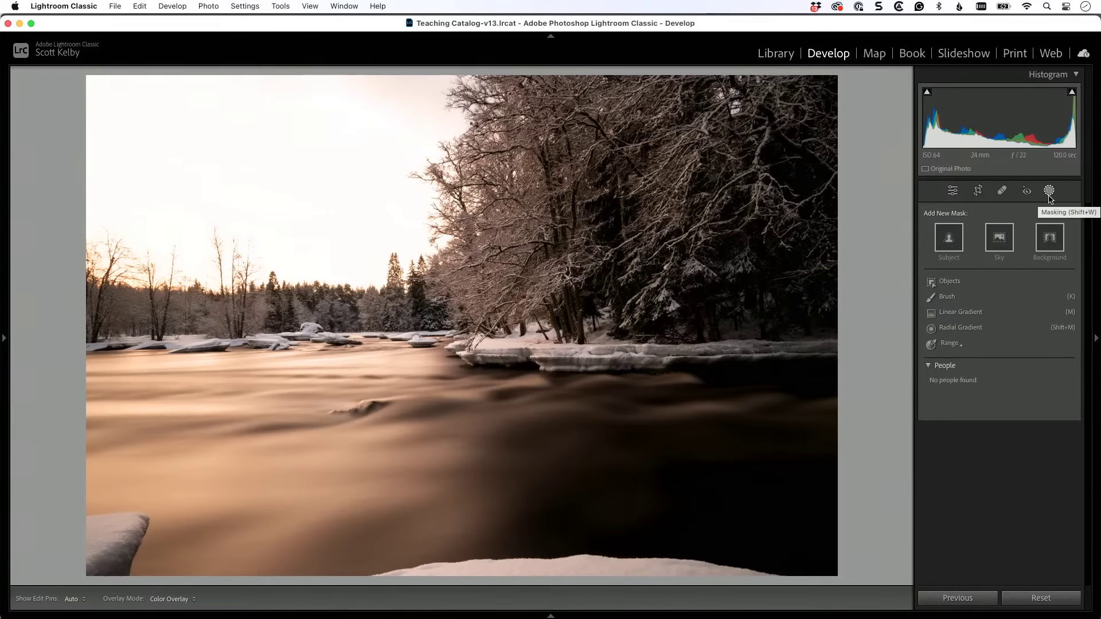
left_click(998, 246)
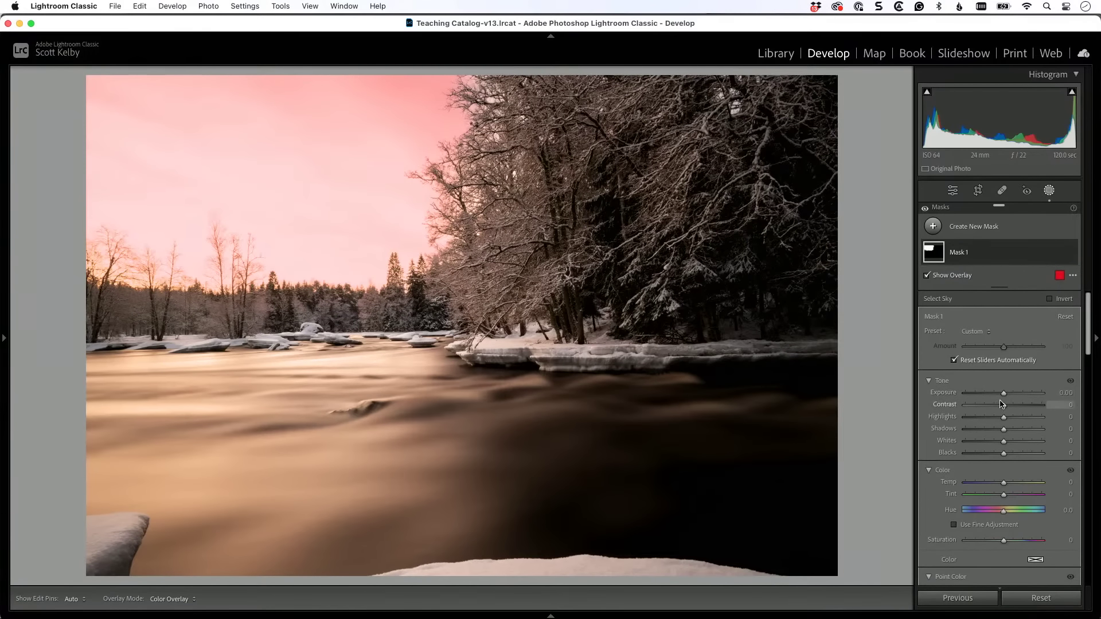
key("o")
left_click_drag(1003, 393, 988, 396)
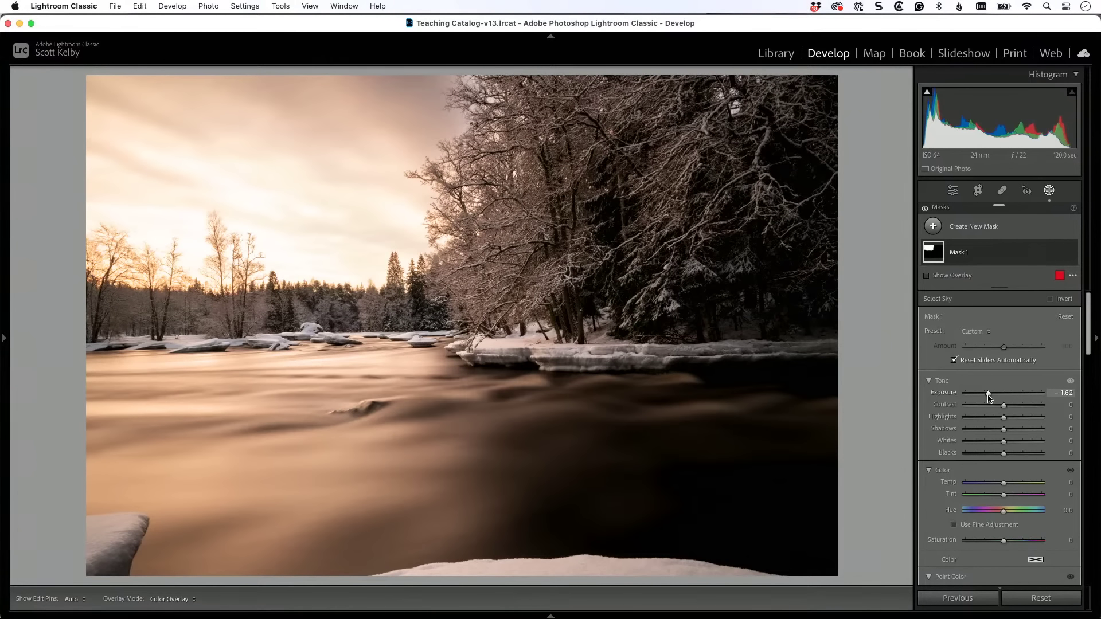
left_click_drag(988, 397, 996, 424)
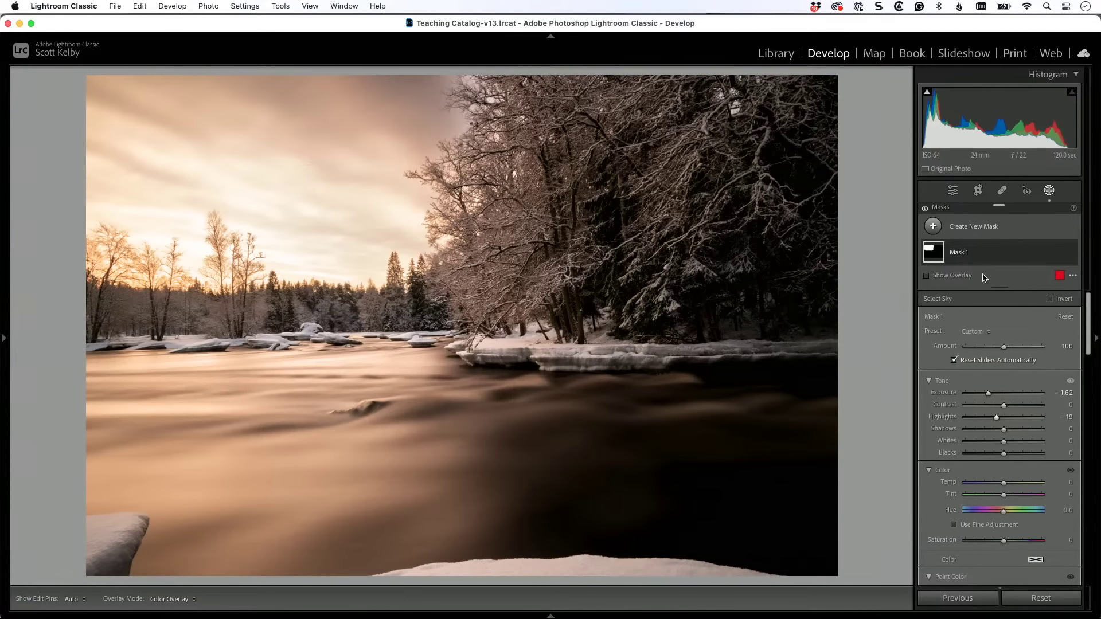
Apply Auto tone to the whole photo, and set Exposure to +0.45, Contrast to +27, Texture to +20 and Clarity to +13.
left_click(952, 192)
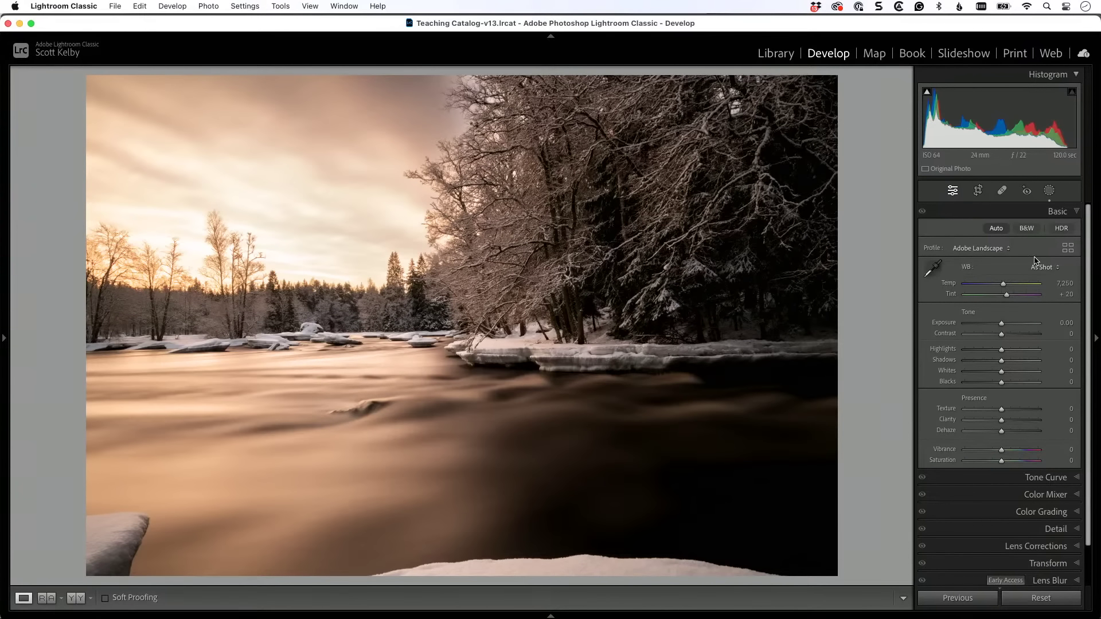
left_click(996, 229)
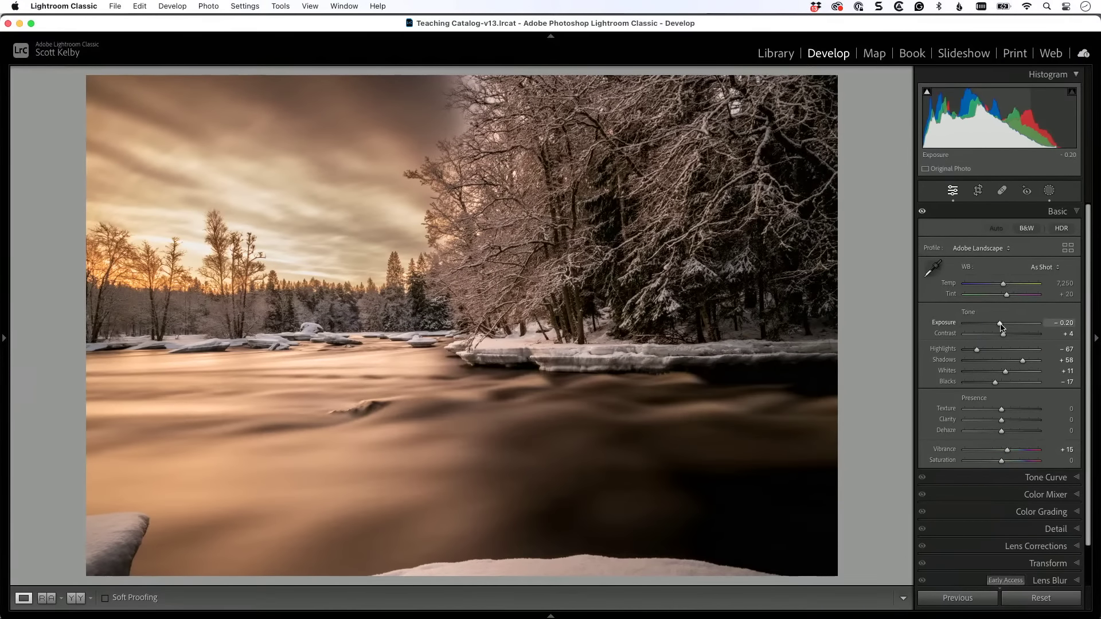
left_click_drag(1000, 324, 1004, 325)
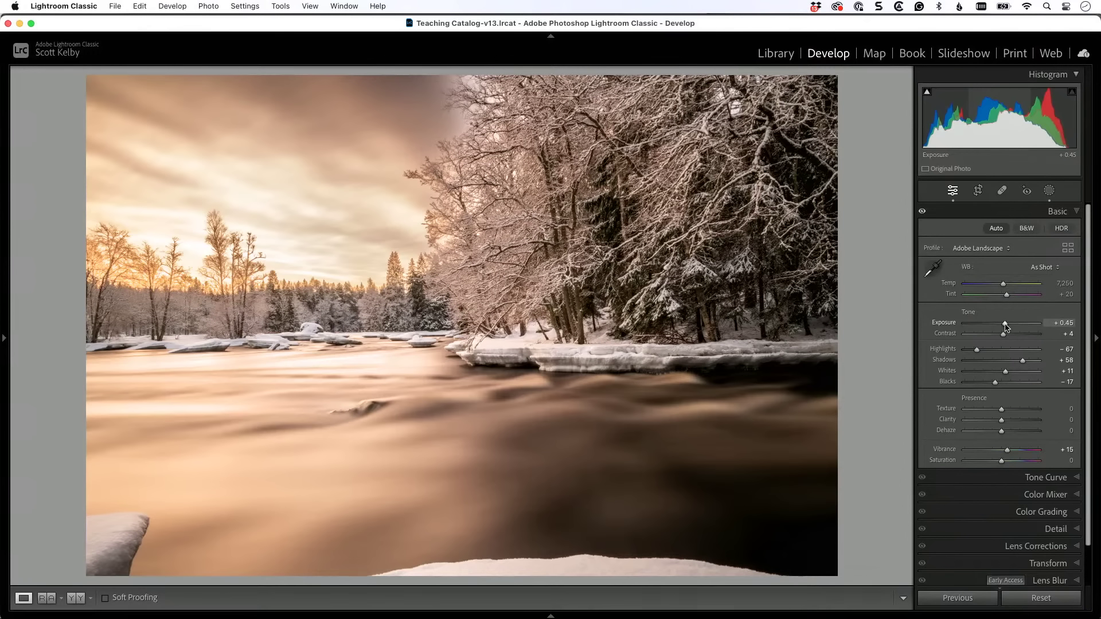
left_click_drag(1003, 335, 1013, 335)
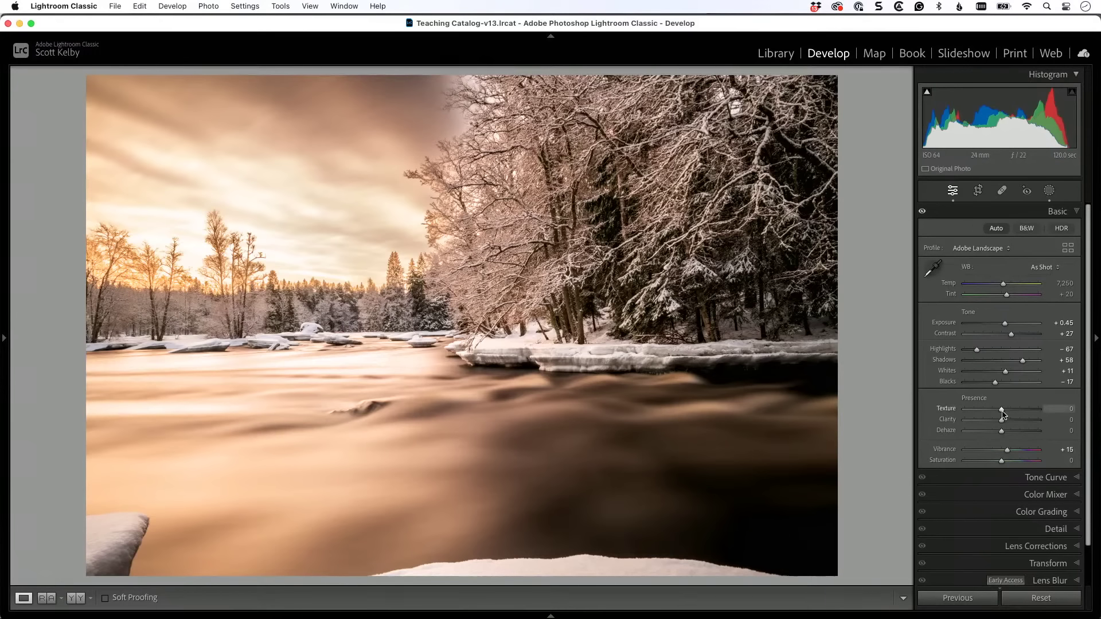
left_click_drag(1002, 410, 1008, 421)
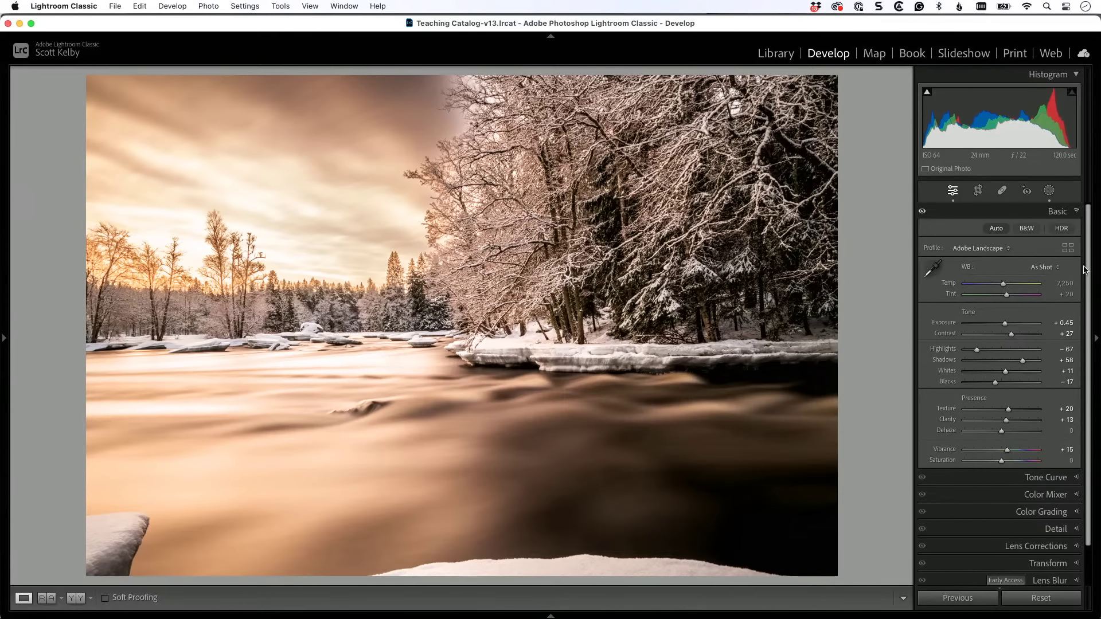
Apply the B&W 03 profile to the river photo with an Amount of 142.
left_click(1067, 248)
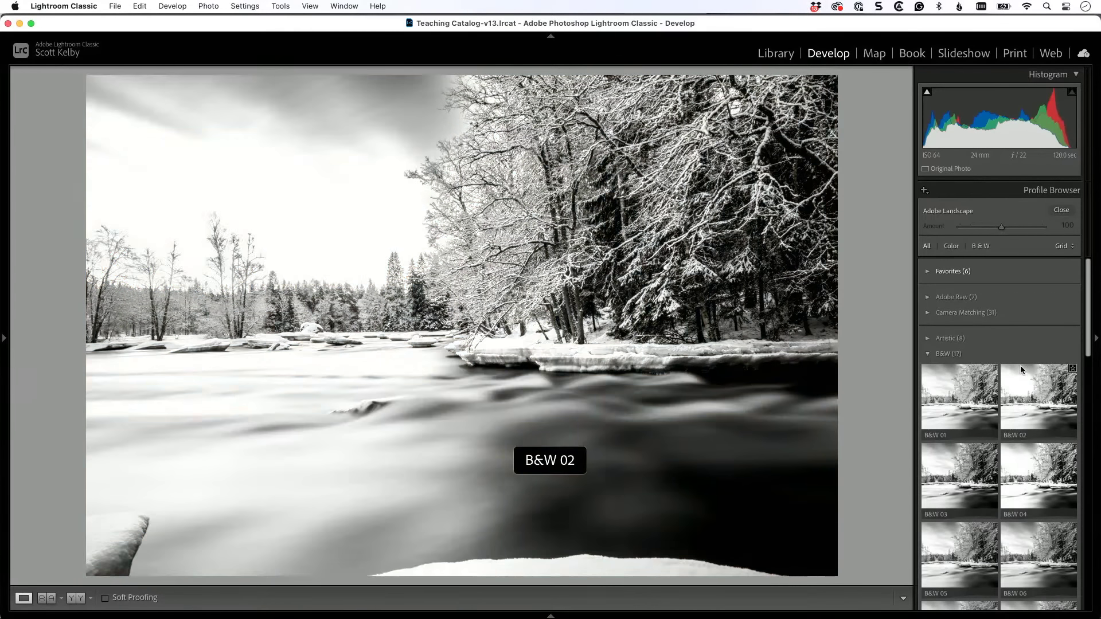
scroll(1012, 355, "down", 5)
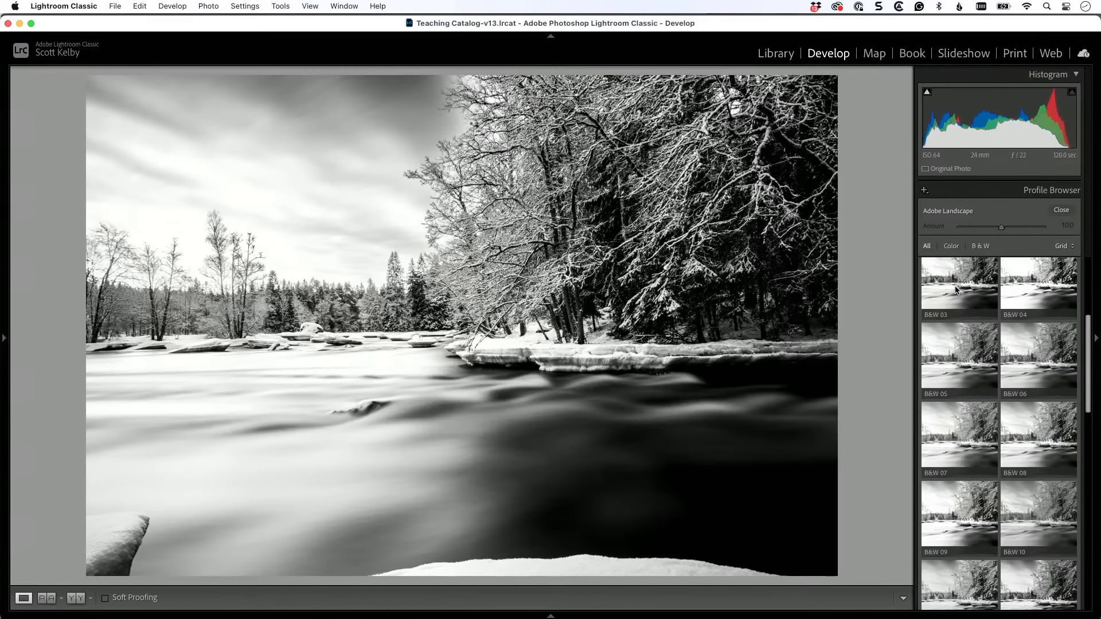
left_click(955, 290)
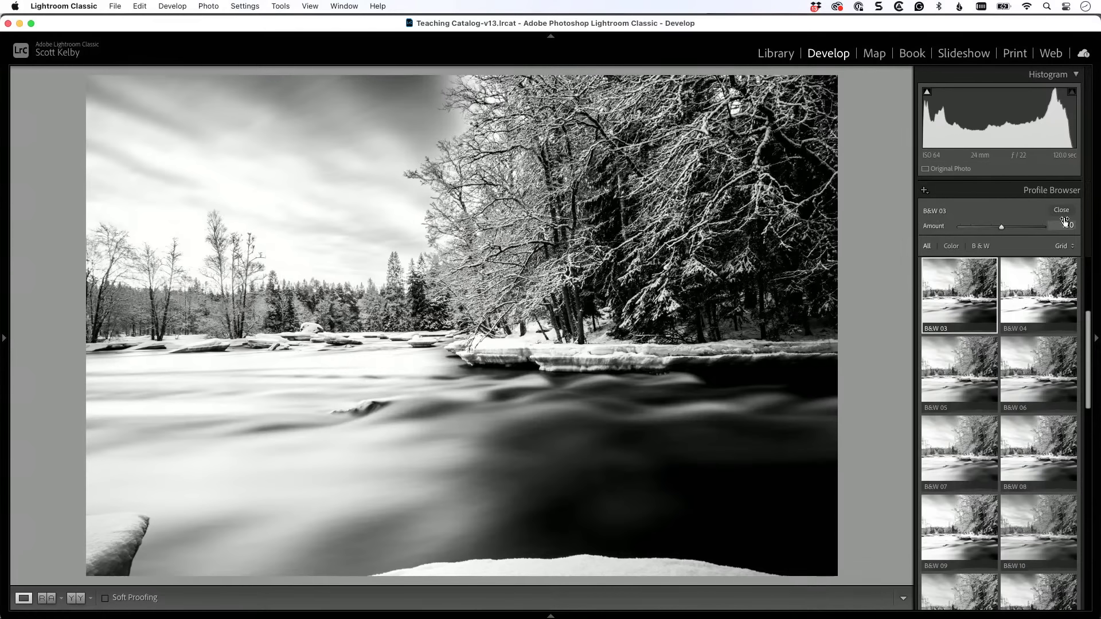
left_click_drag(1000, 227, 1020, 228)
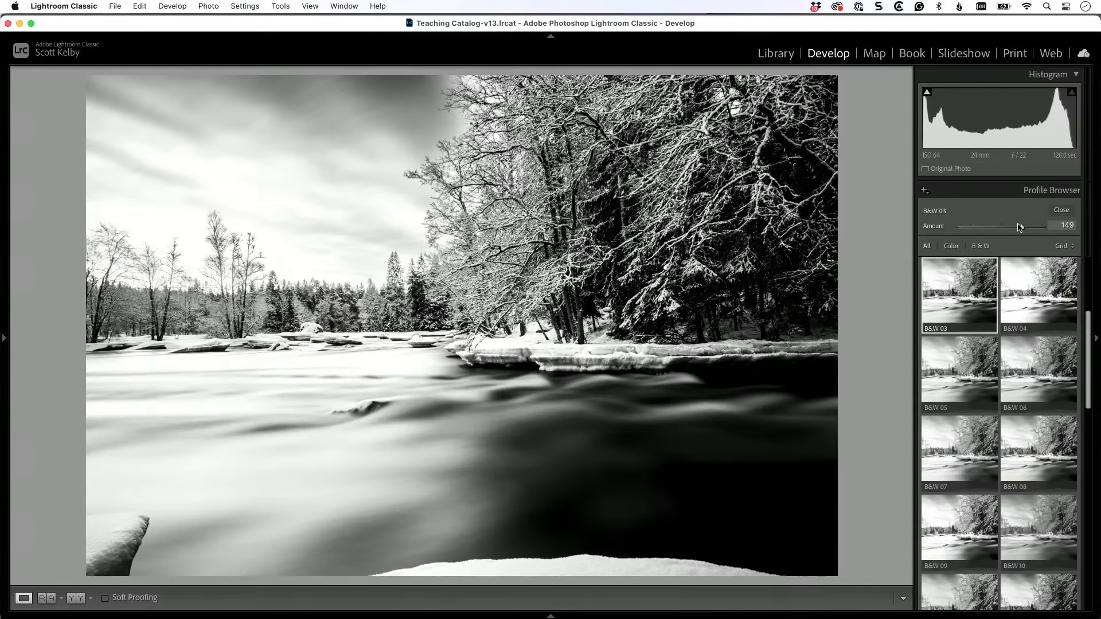
left_click(1061, 210)
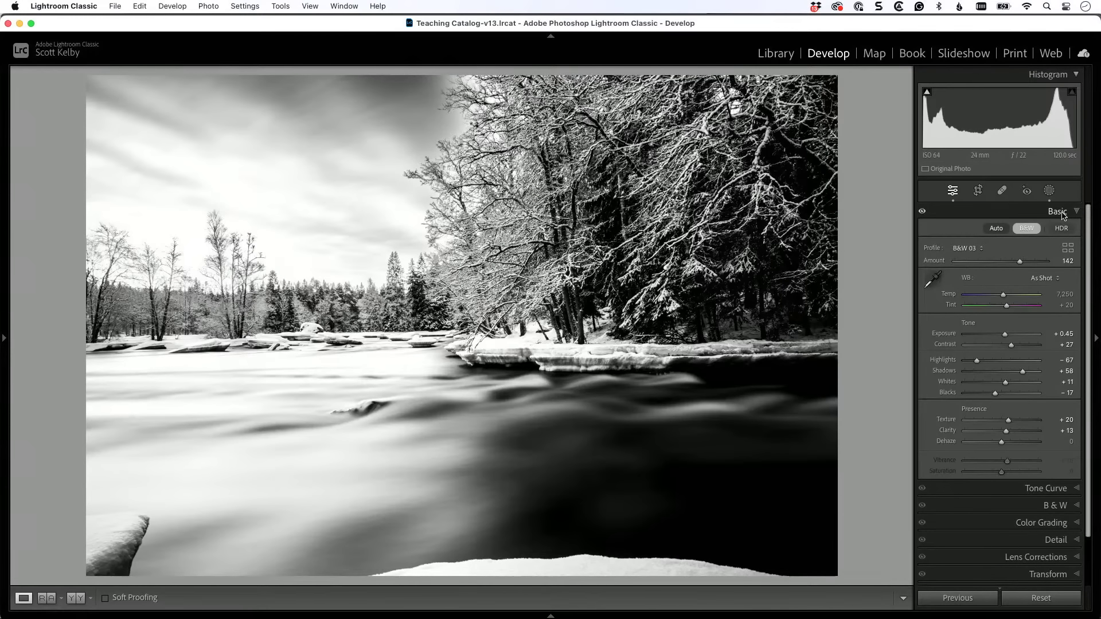
Darken the photo's left side with a horizontal linear gradient mask at Exposure -1.30, fading out within the snowy trees.
left_click(1049, 191)
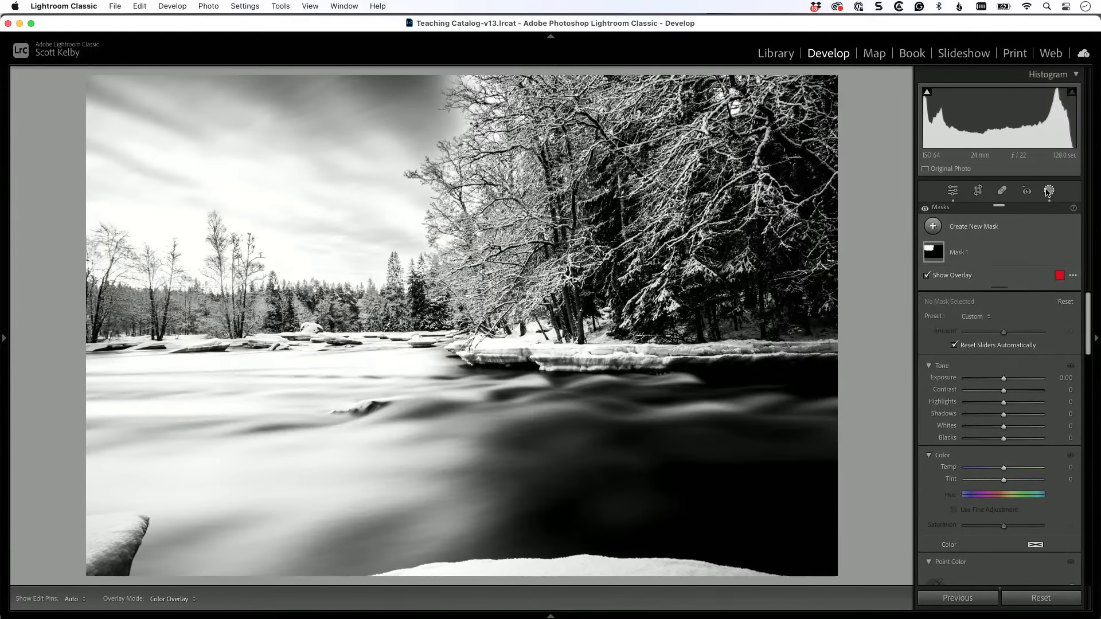
left_click(933, 227)
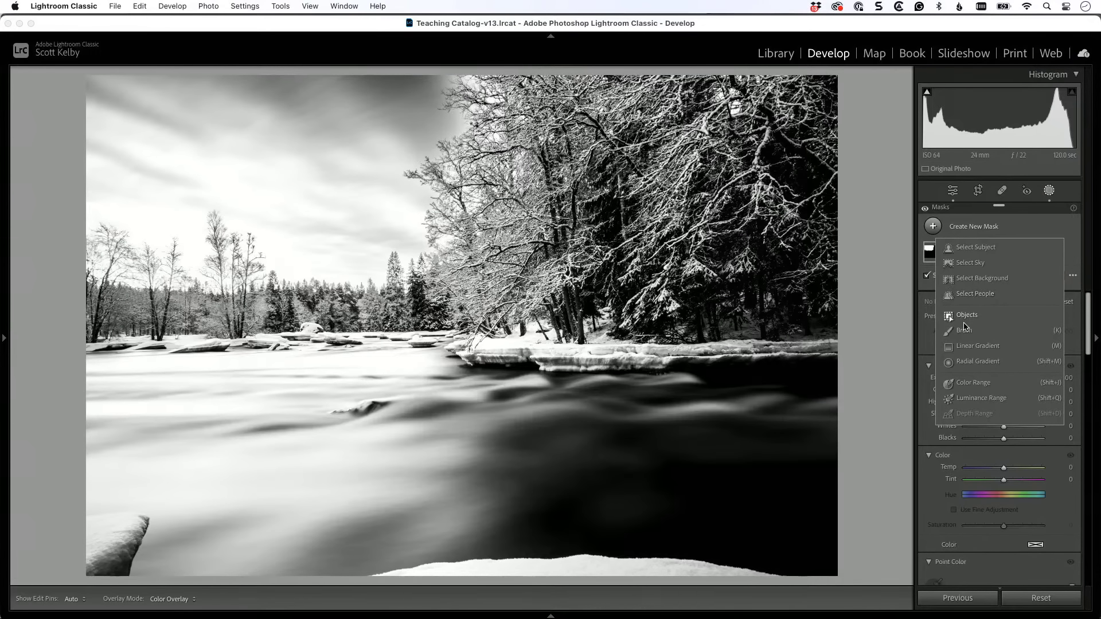
left_click(969, 346)
left_click_drag(979, 418, 990, 419)
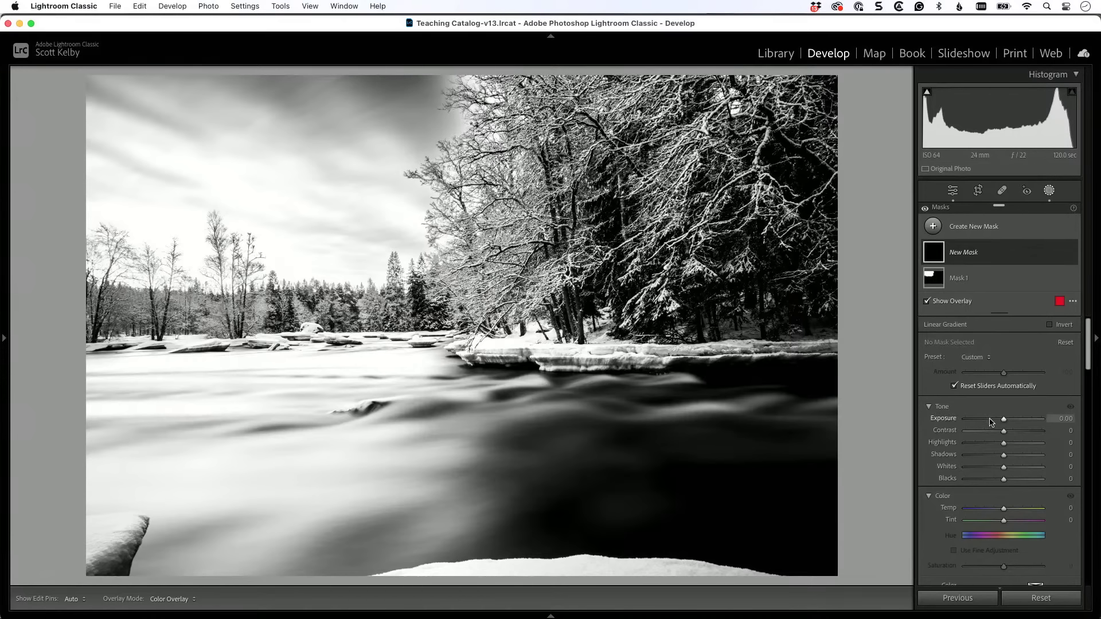
key("o")
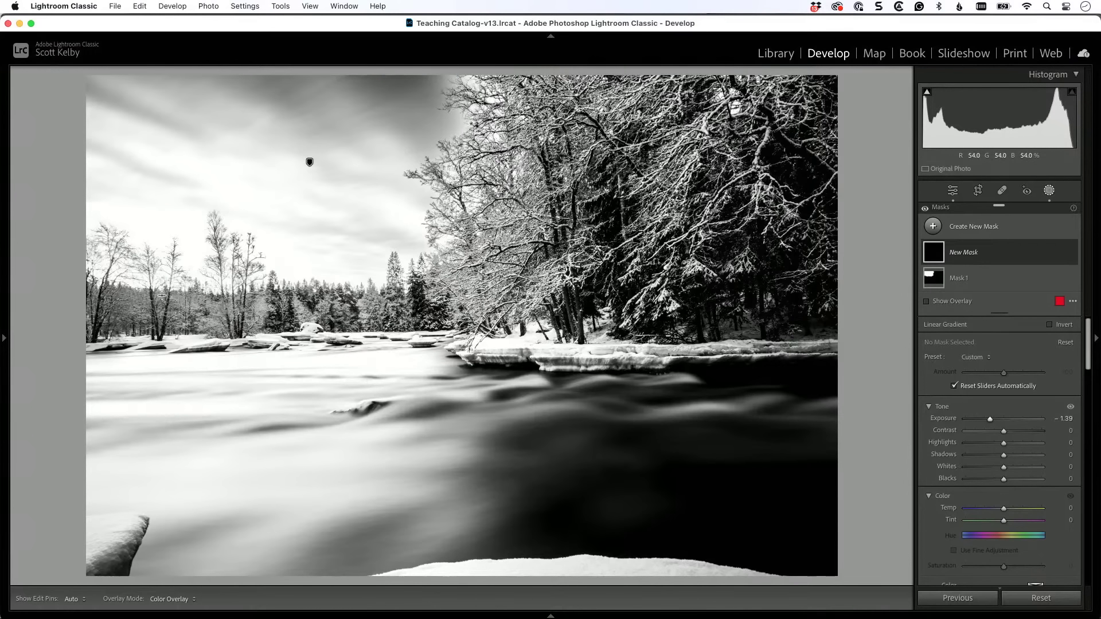
left_click_drag(161, 295, 614, 295)
left_click_drag(988, 419, 991, 419)
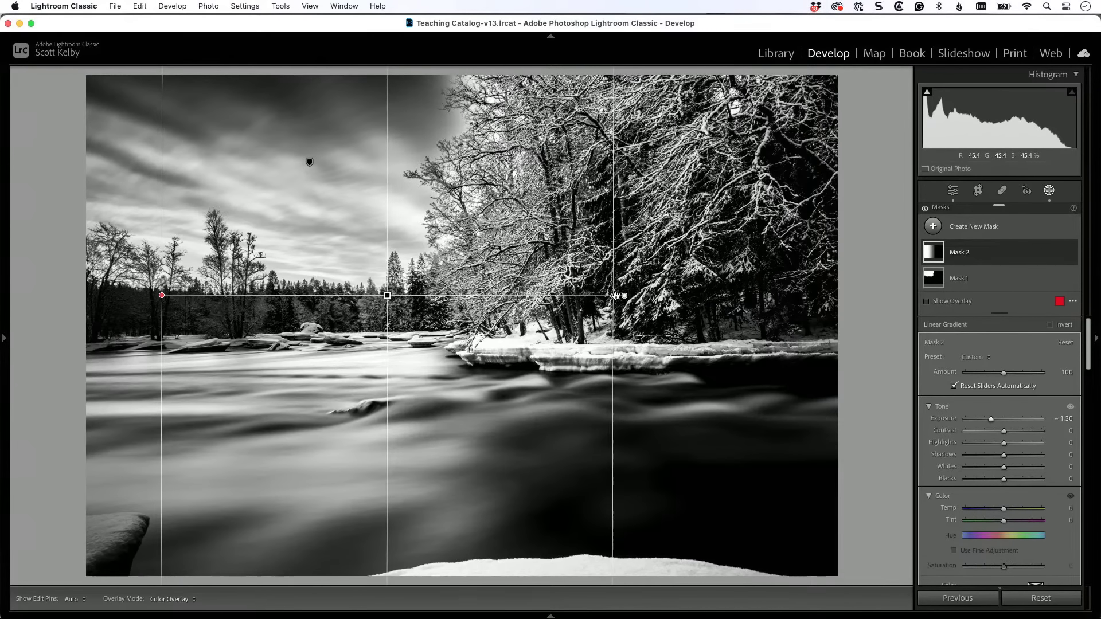
left_click_drag(616, 296, 711, 302)
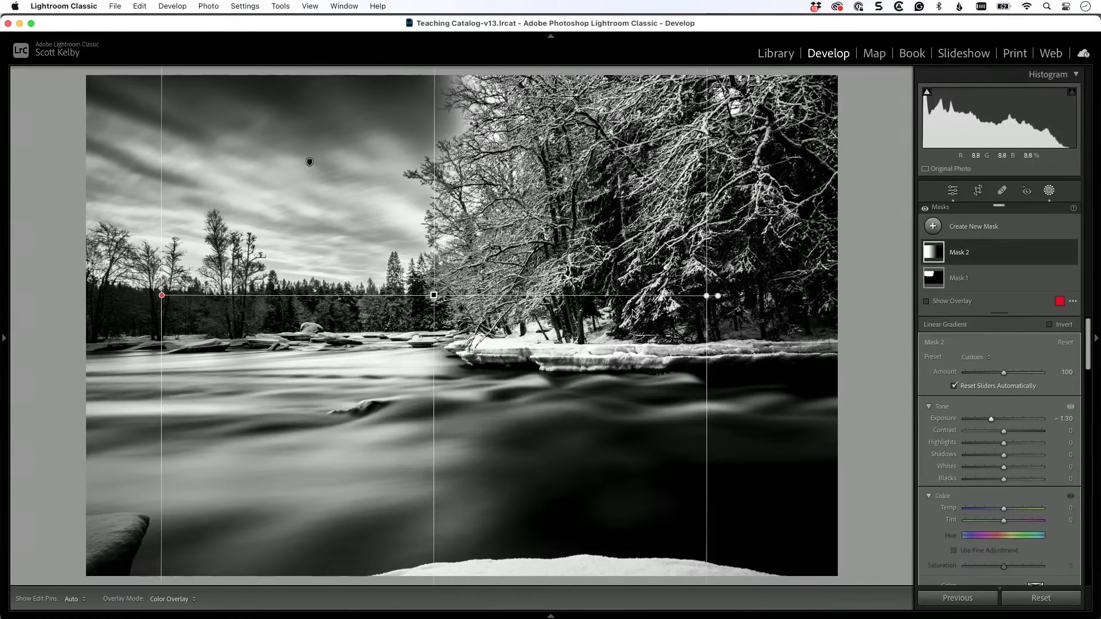
left_click_drag(707, 297, 644, 299)
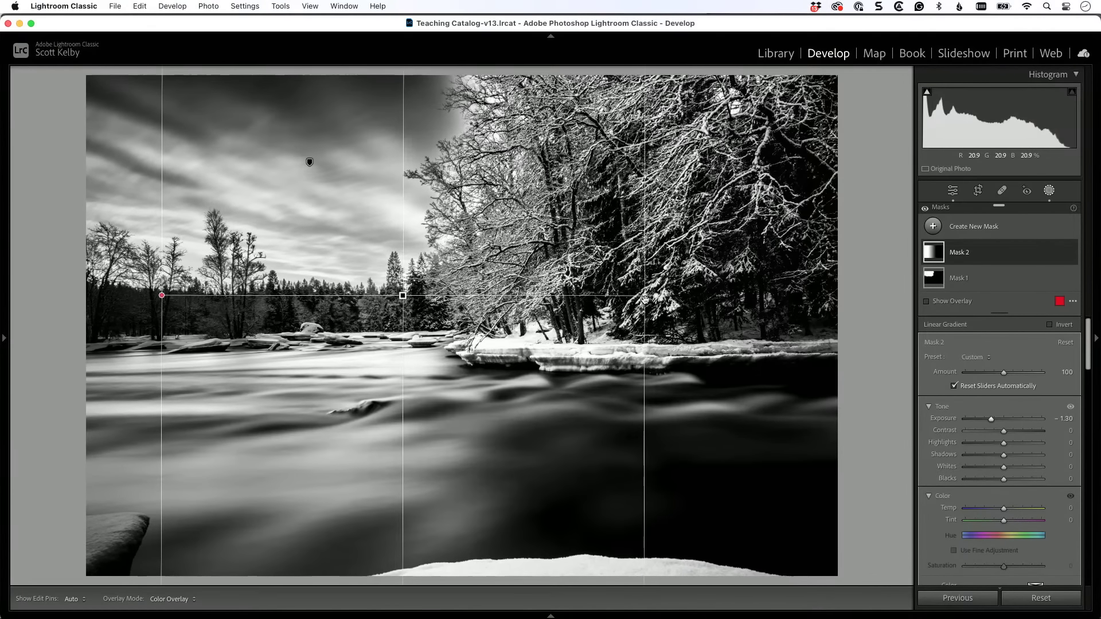
Display the develop presets and look through the list down to the Seasons and Style groups.
left_click(5, 342)
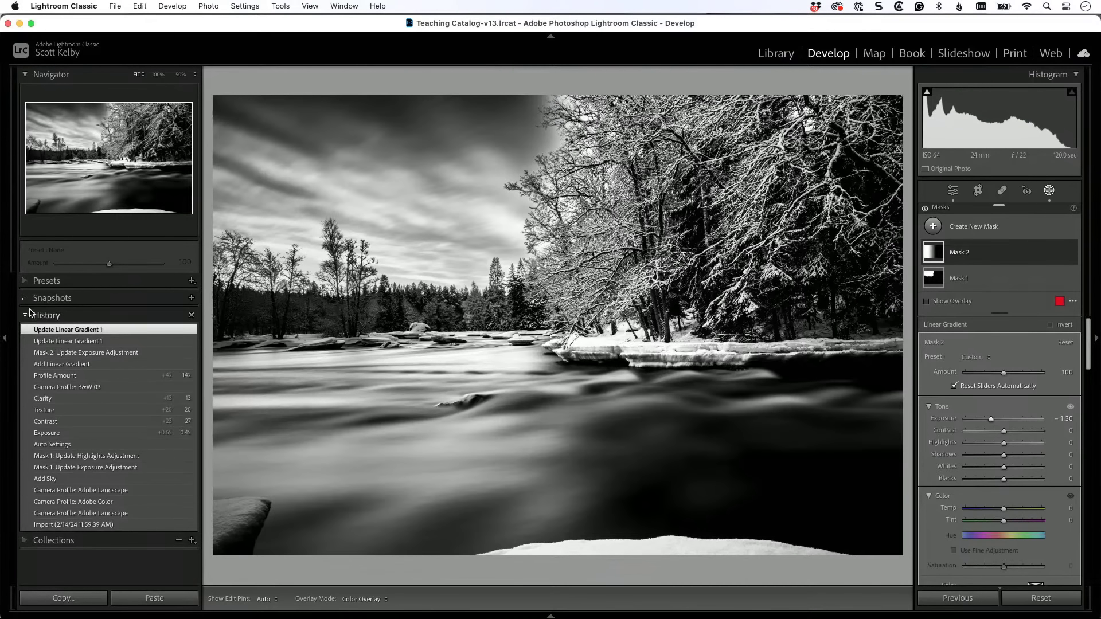
left_click(63, 283)
scroll(130, 341, "down", 6)
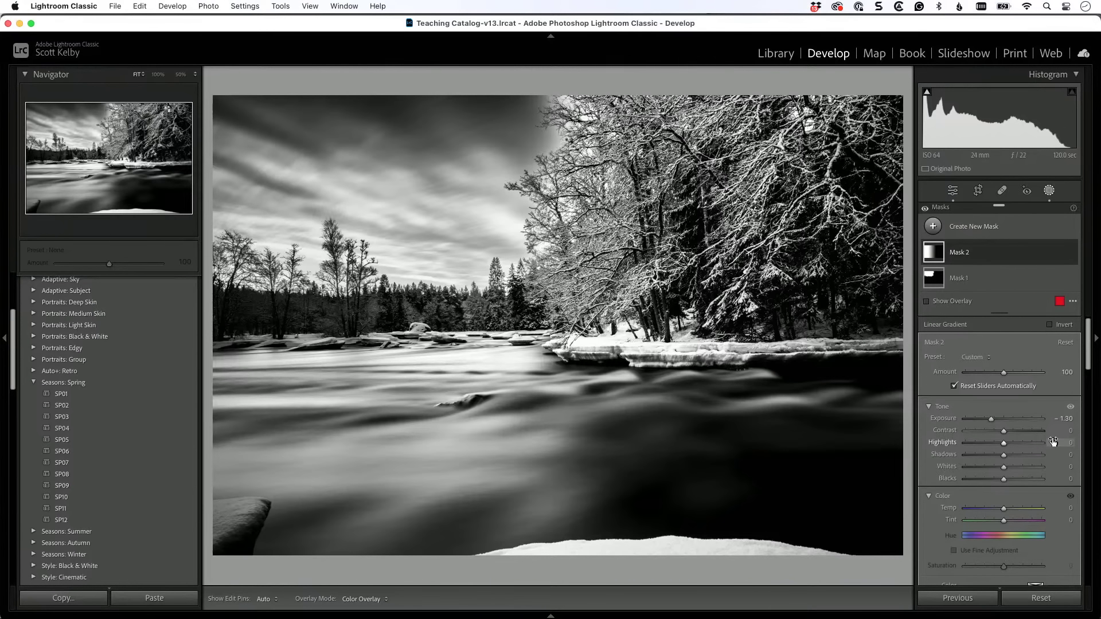
Undo the linear gradient mask and the B&W 03 profile to restore the colour version of the photo.
key("super+z")
key("super+z")
key("super+z")
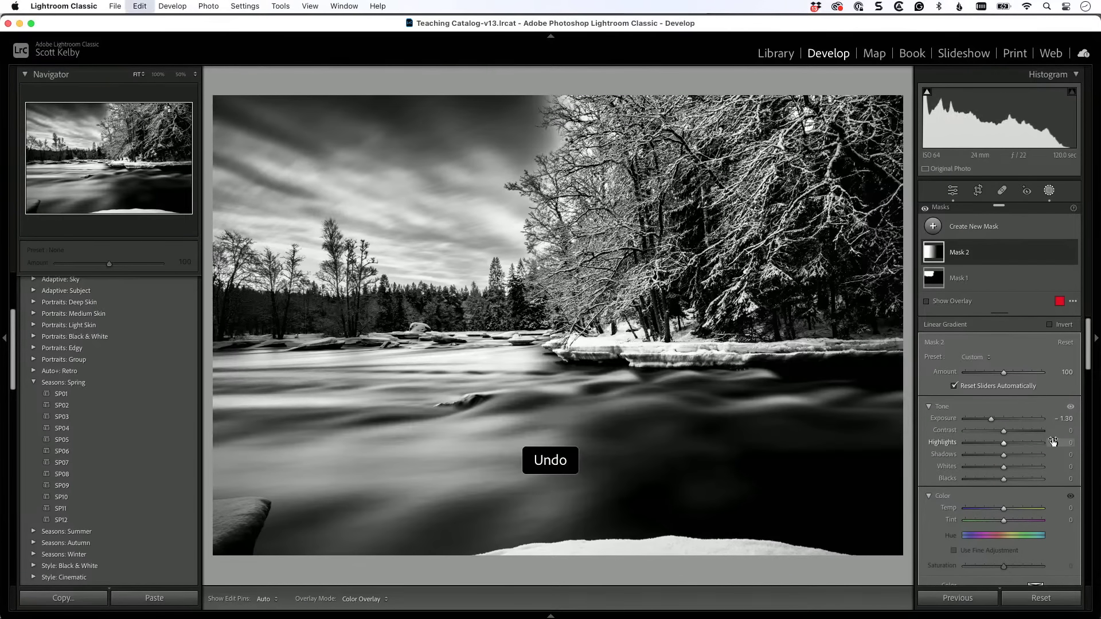
key("super+z")
key("super+z")
key("super+z")
key("super+z")
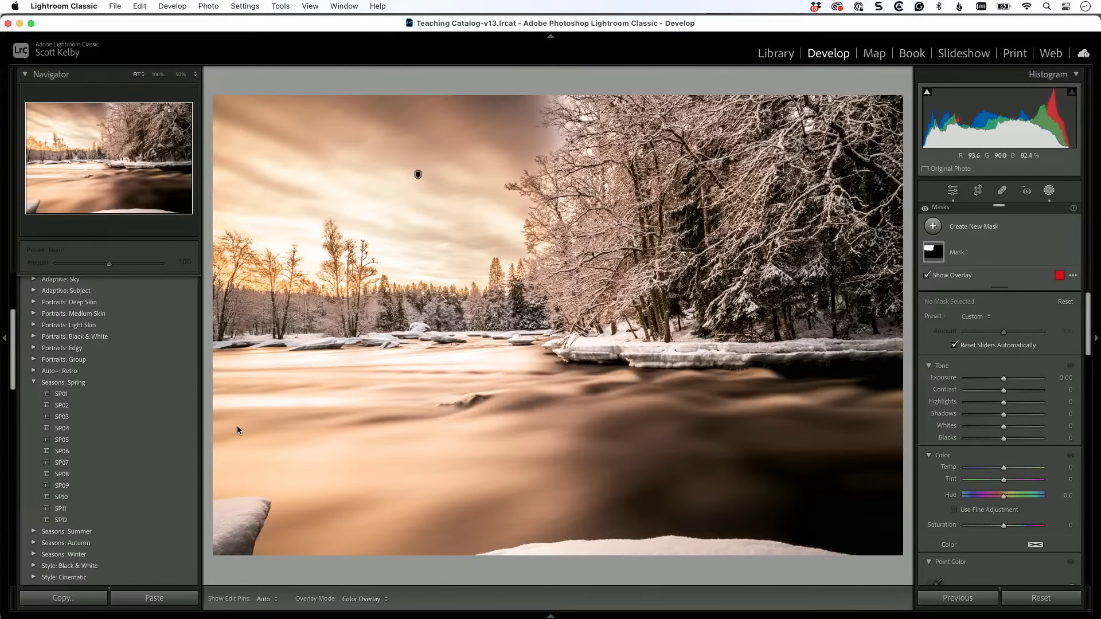
Expand the Seasons: Winter preset group and look through its presets.
scroll(90, 339, "down", 4)
scroll(90, 338, "down", 1)
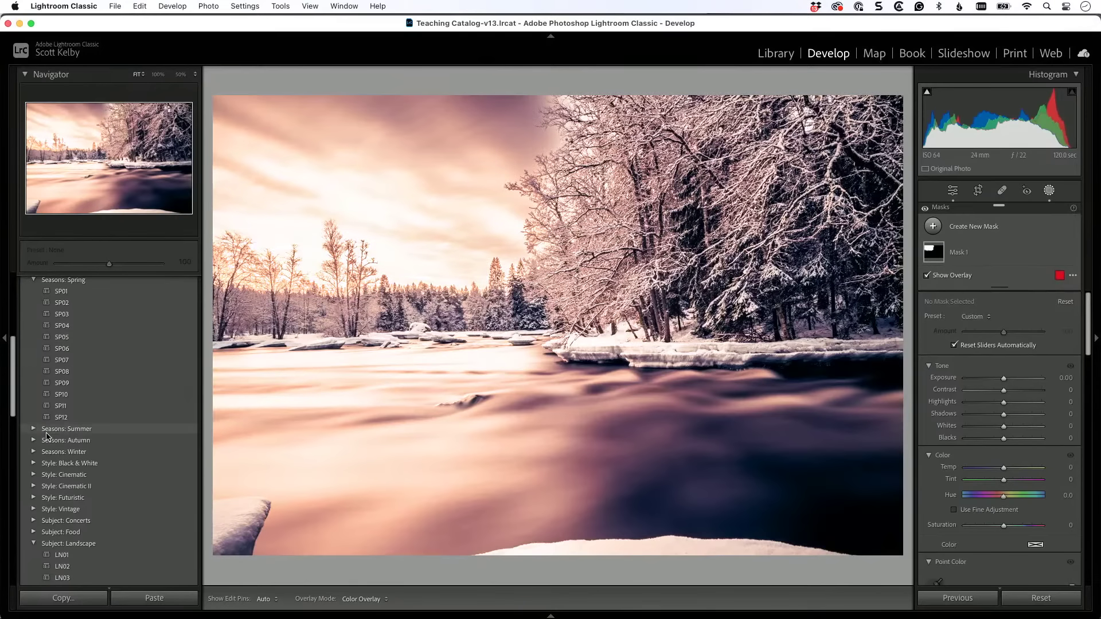
left_click(33, 453)
scroll(34, 450, "down", 2)
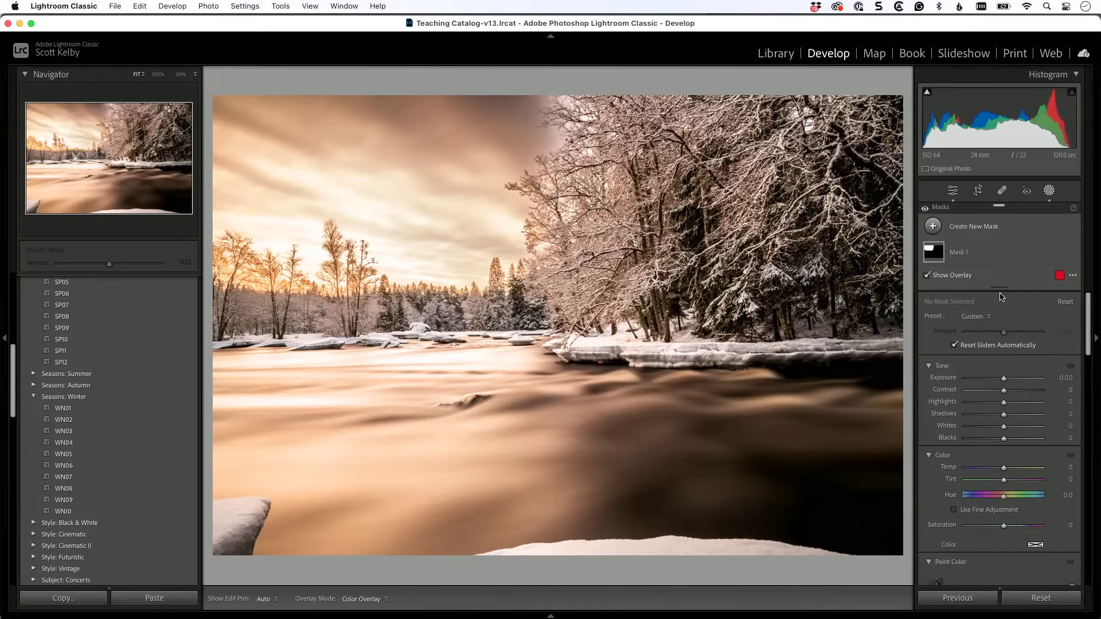
Convert the whole river photo to black and white with the Adobe Monochrome profile.
left_click(953, 190)
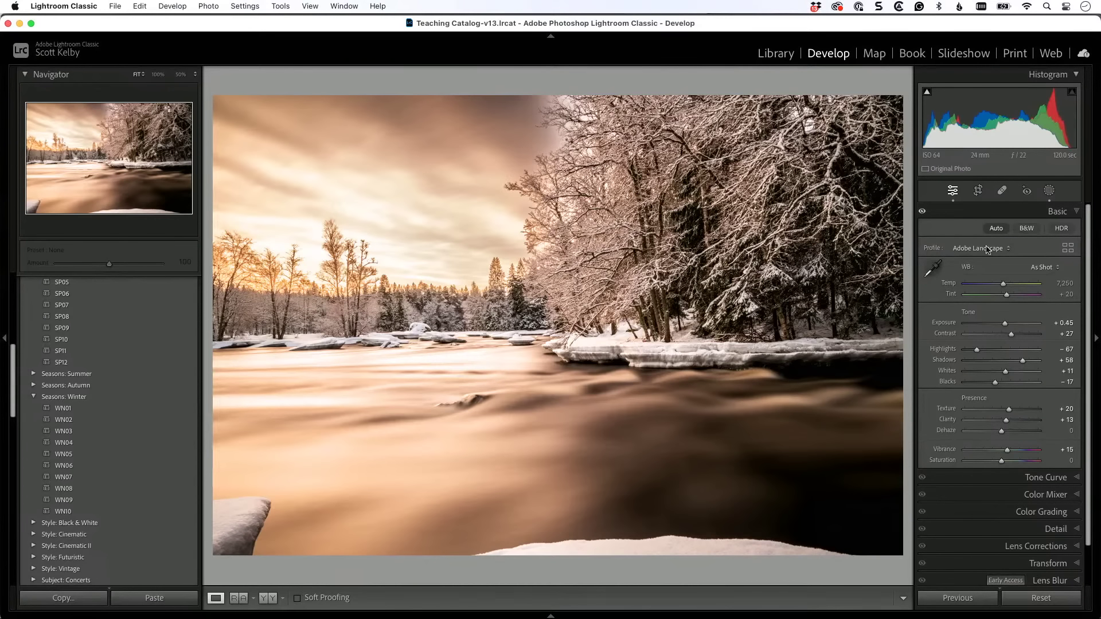
left_click(1026, 228)
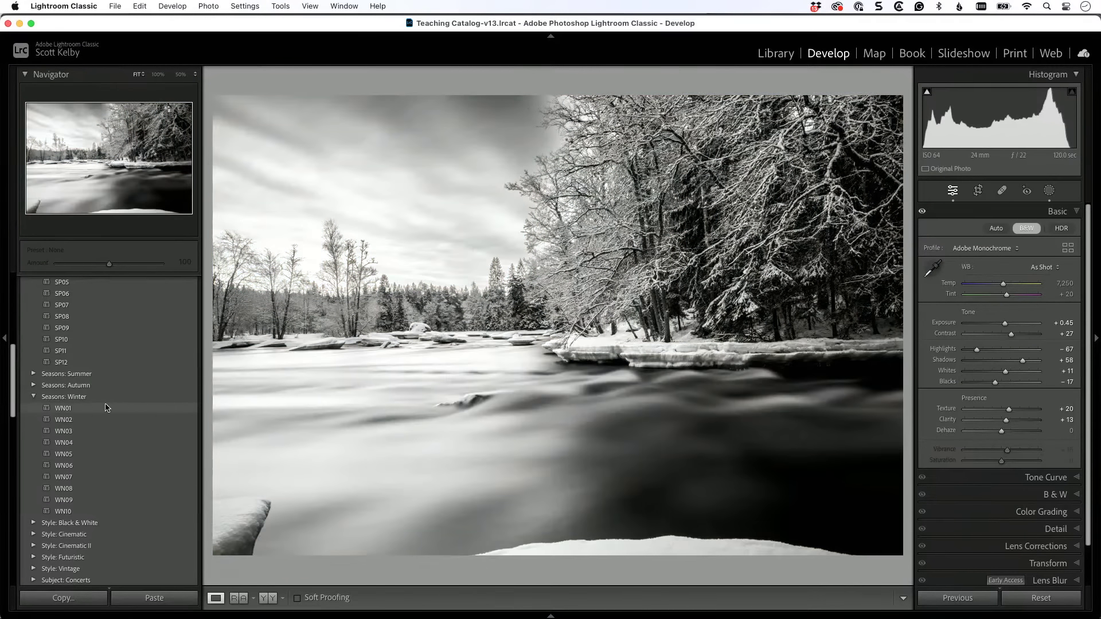
Apply the TM10 preset from the Seasons: Autumn group to the river photo.
scroll(86, 413, "up", 1)
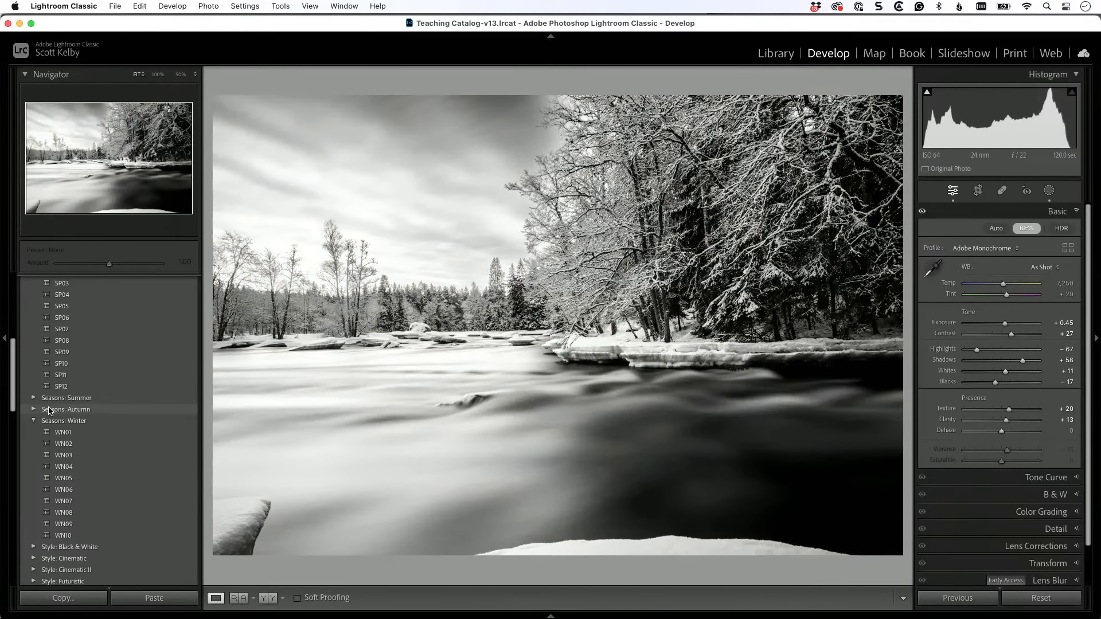
left_click(33, 409)
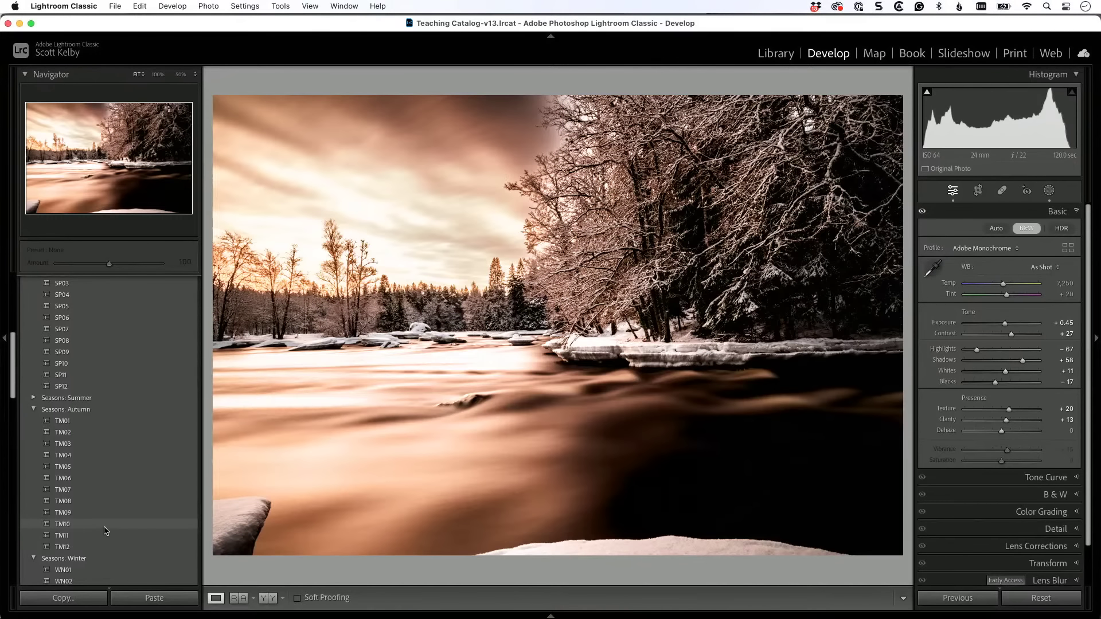
left_click(106, 531)
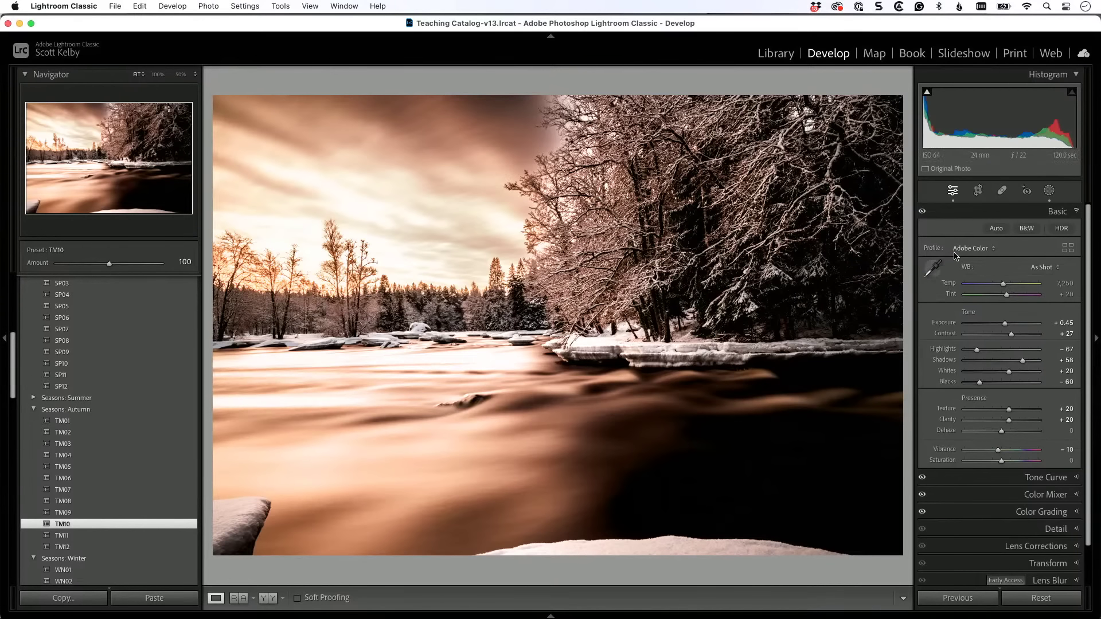
Add a linear gradient mask fading from the left side toward the trees and set its Exposure to -0.56.
left_click(1048, 190)
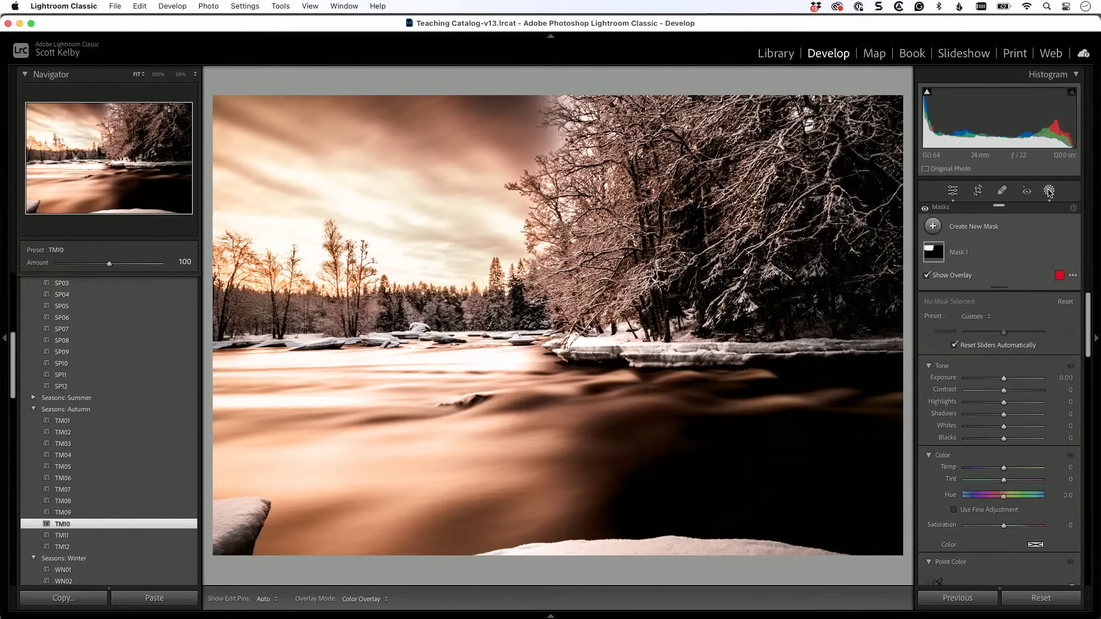
left_click(943, 228)
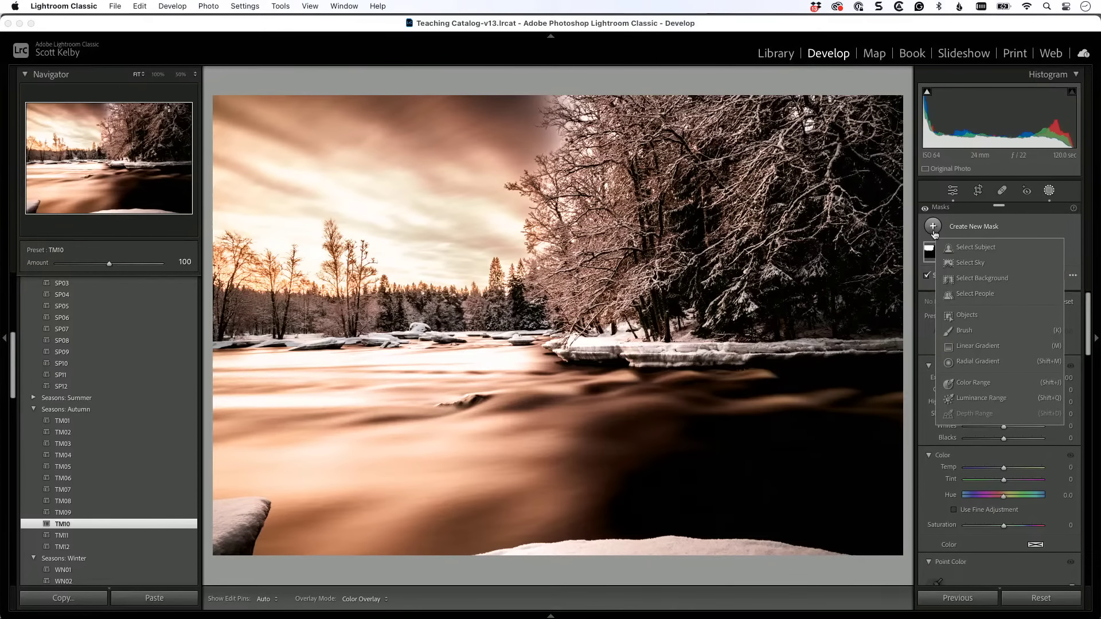
left_click(930, 347)
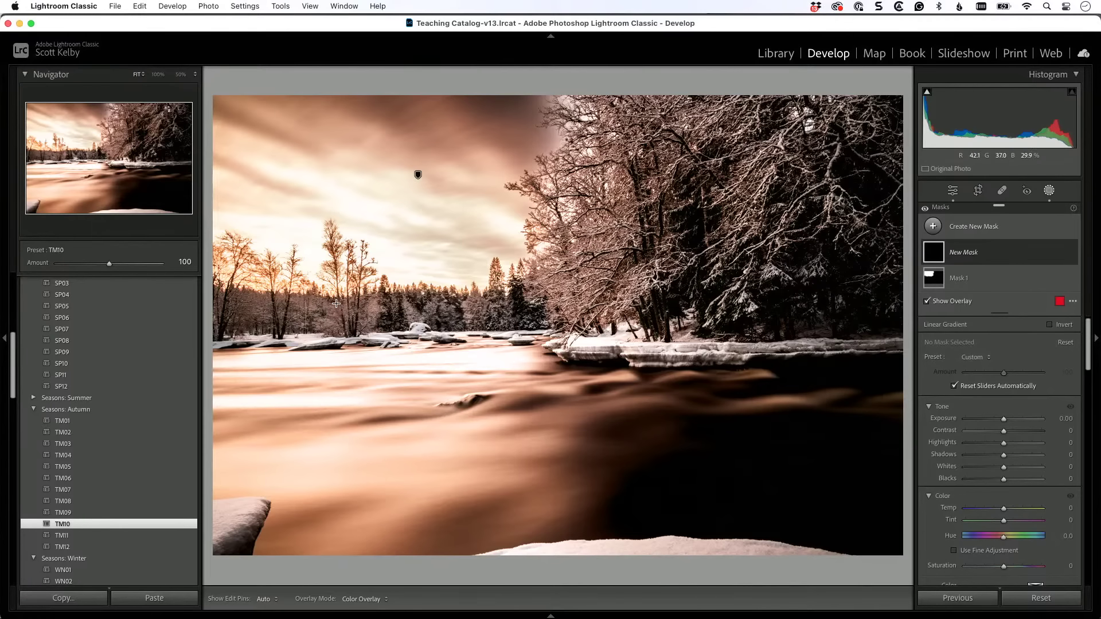
left_click_drag(335, 304, 630, 314)
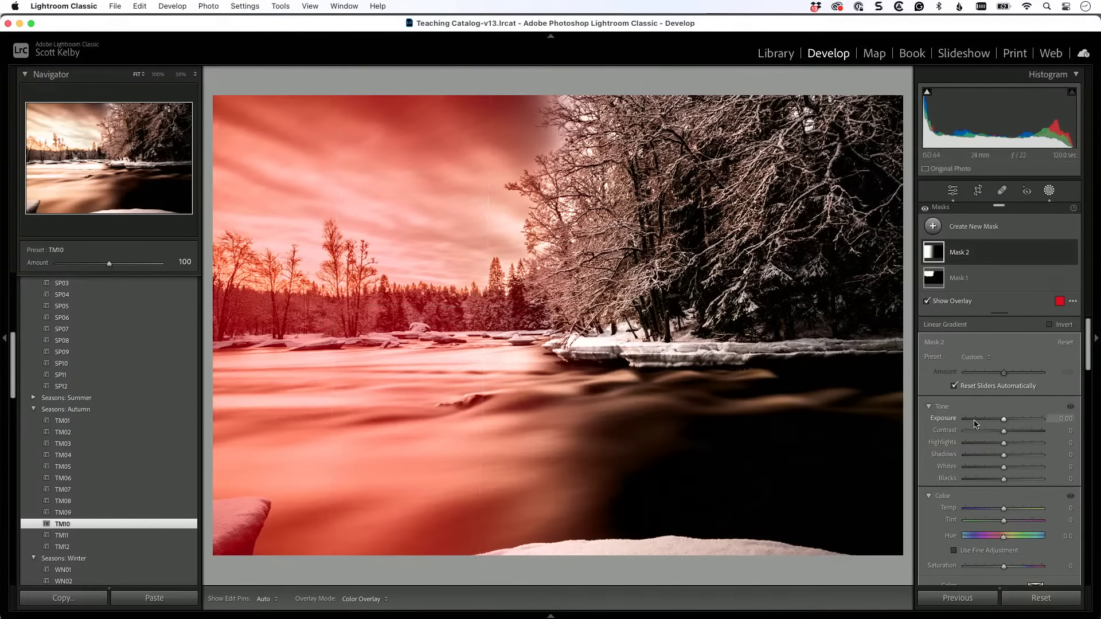
left_click_drag(1003, 419, 996, 420)
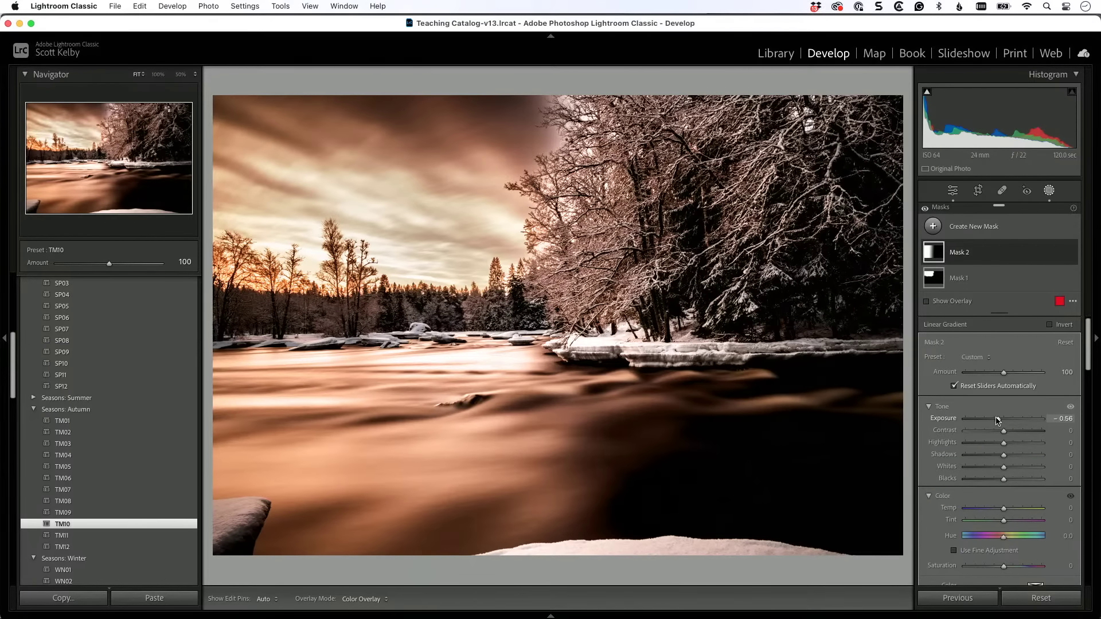
Compare the before and after versions side by side without the surrounding panels, and return to the single view with the adjustments shown.
key("y")
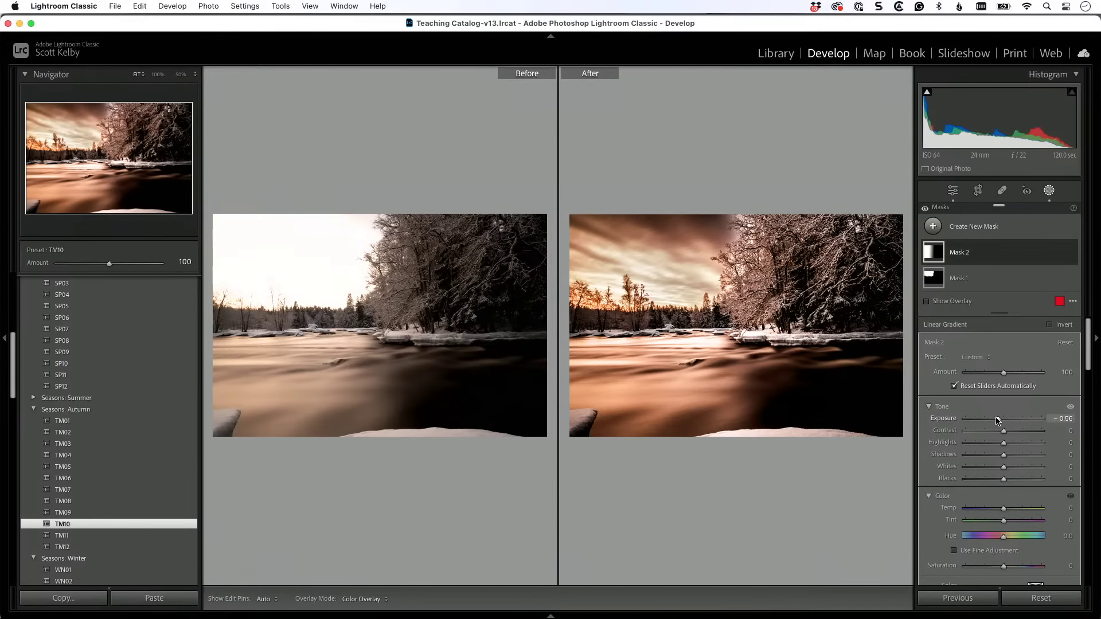
key("shift+Tab")
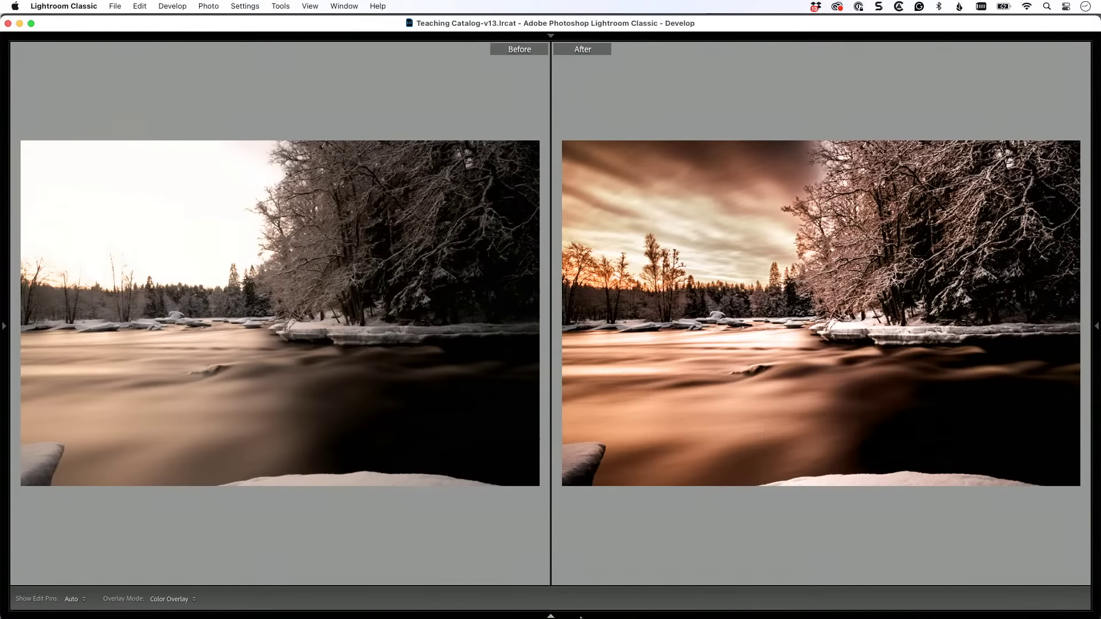
mouse_move(590, 616)
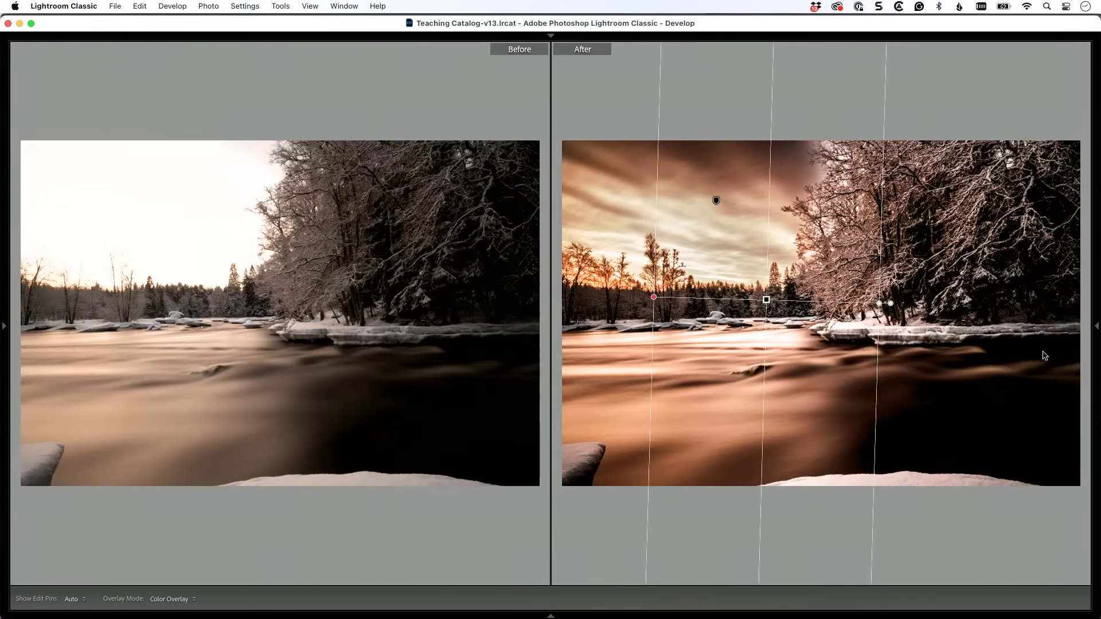
key("y")
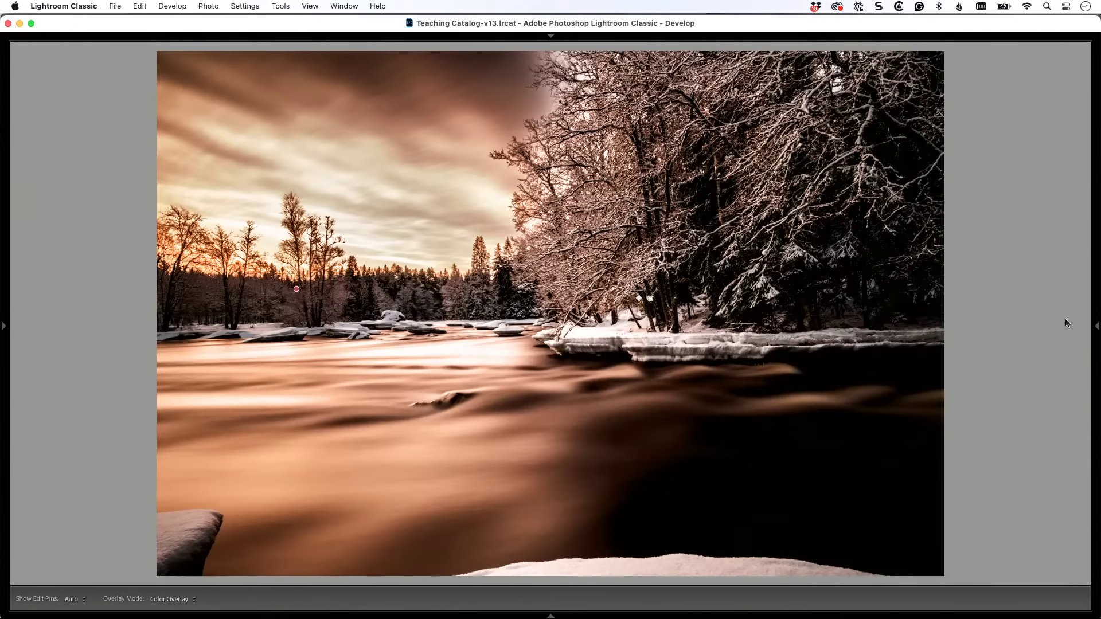
left_click(1096, 326)
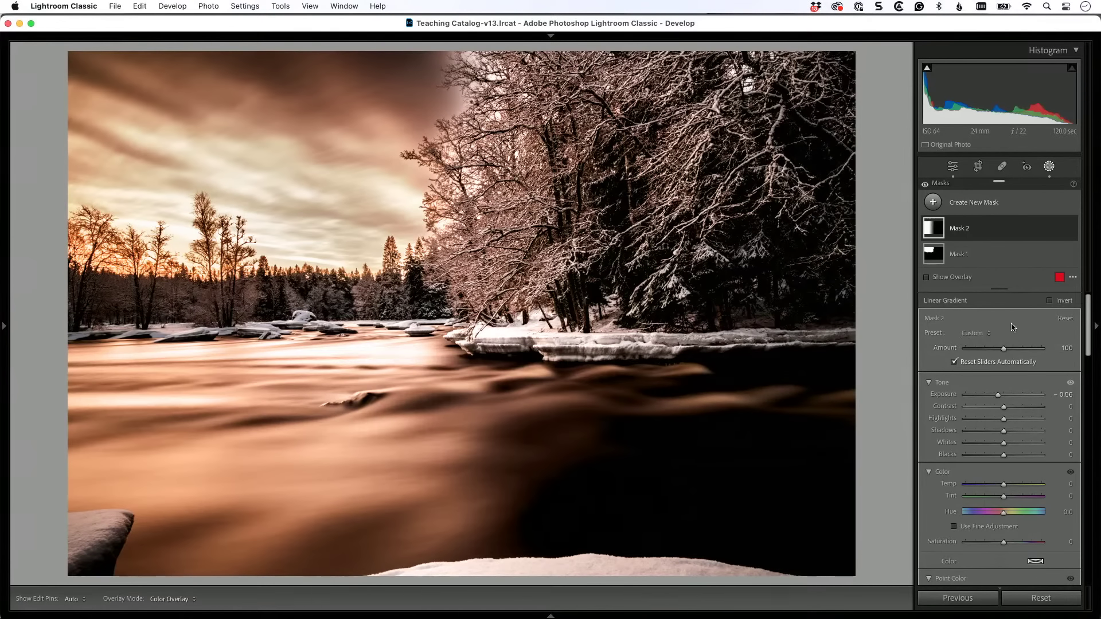
Leave masking and convert the photo to black and white with the B&W 08 profile.
key("shift+w")
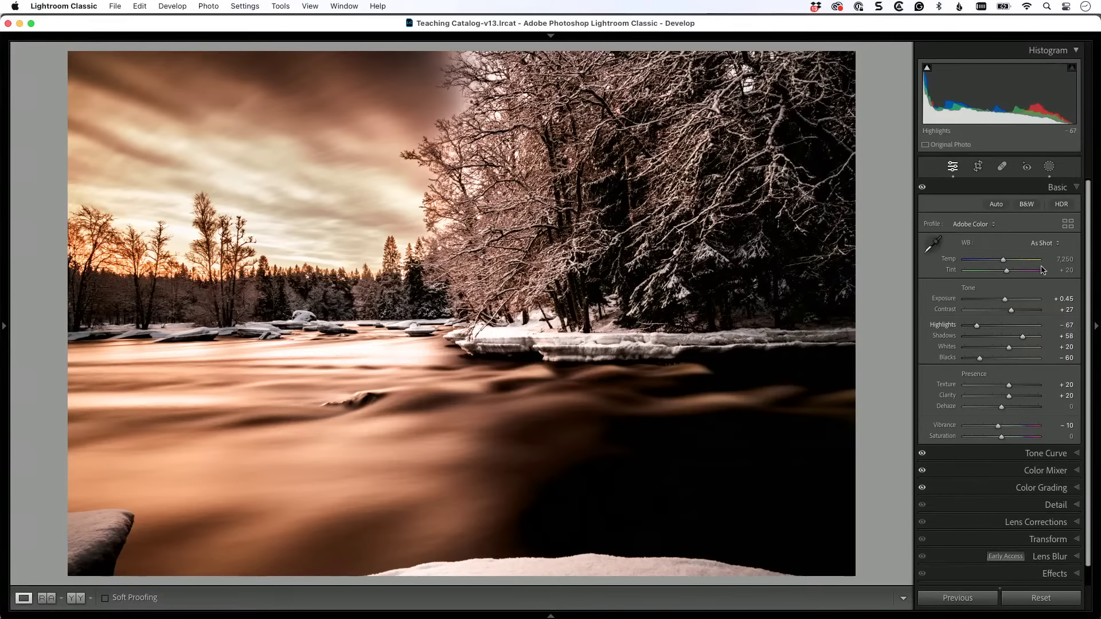
left_click(1067, 223)
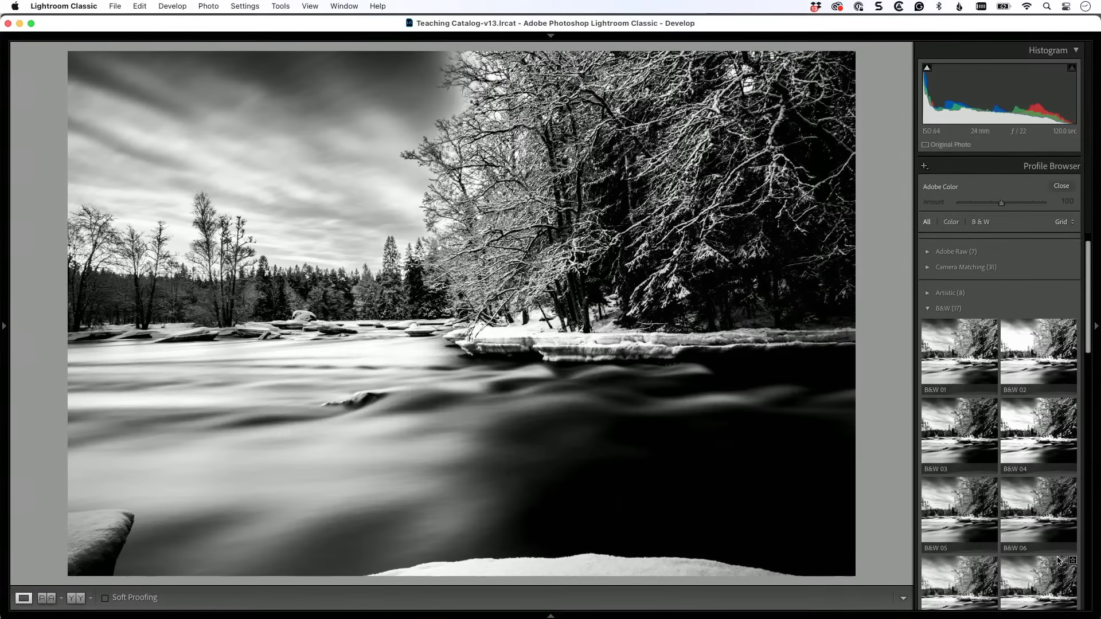
left_click(1058, 560)
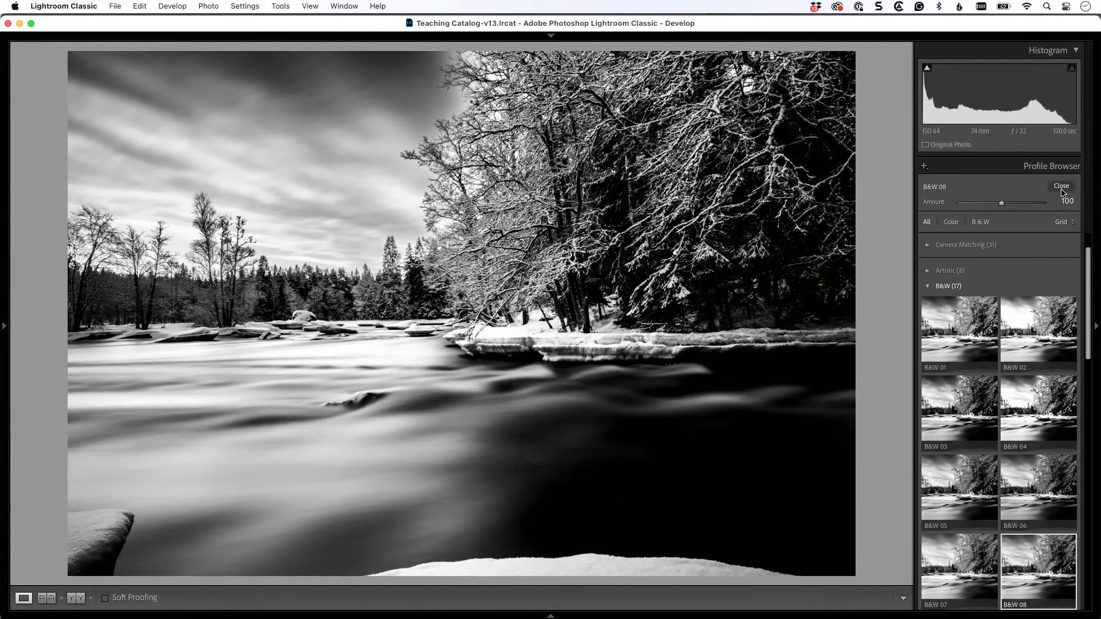
left_click(1061, 187)
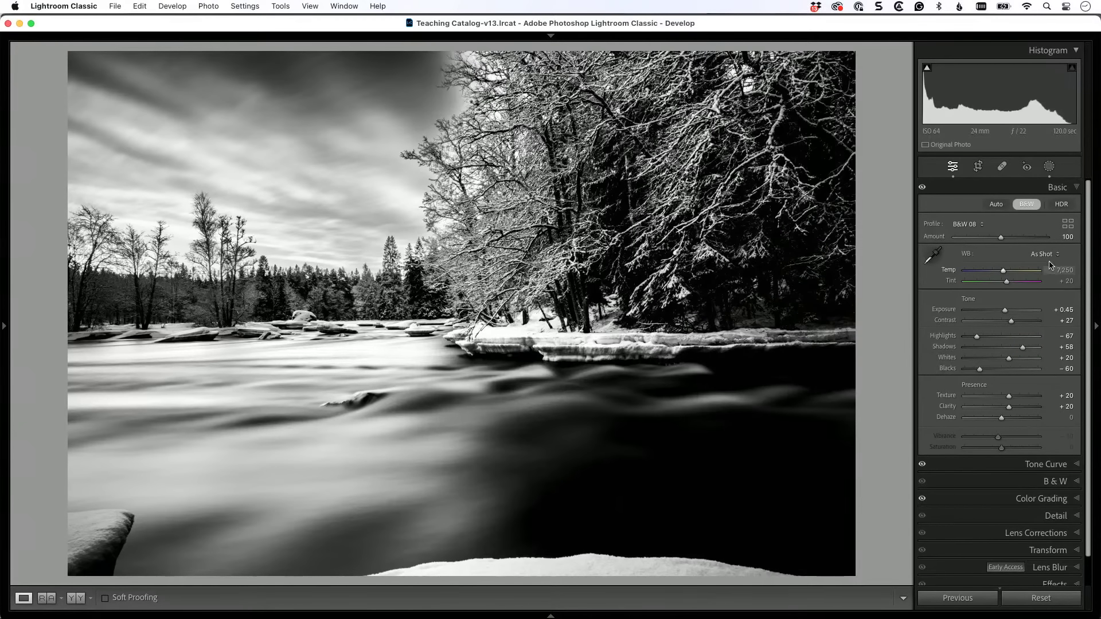
Try to mask the foreground snowbank with a rectangular object selection, and undo that mask.
left_click(1049, 167)
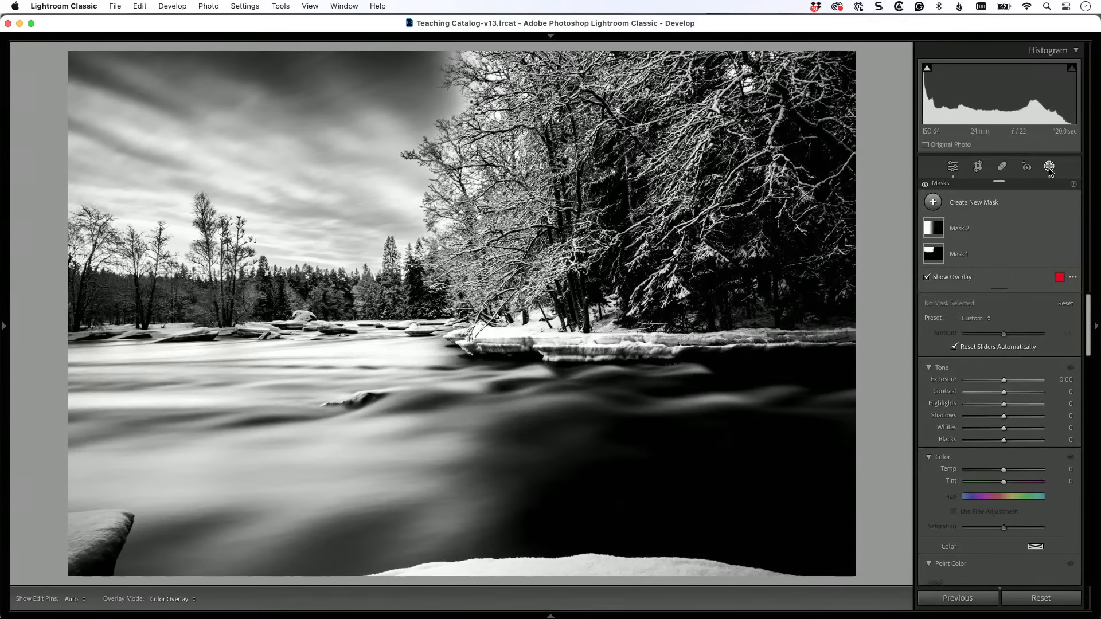
left_click(932, 202)
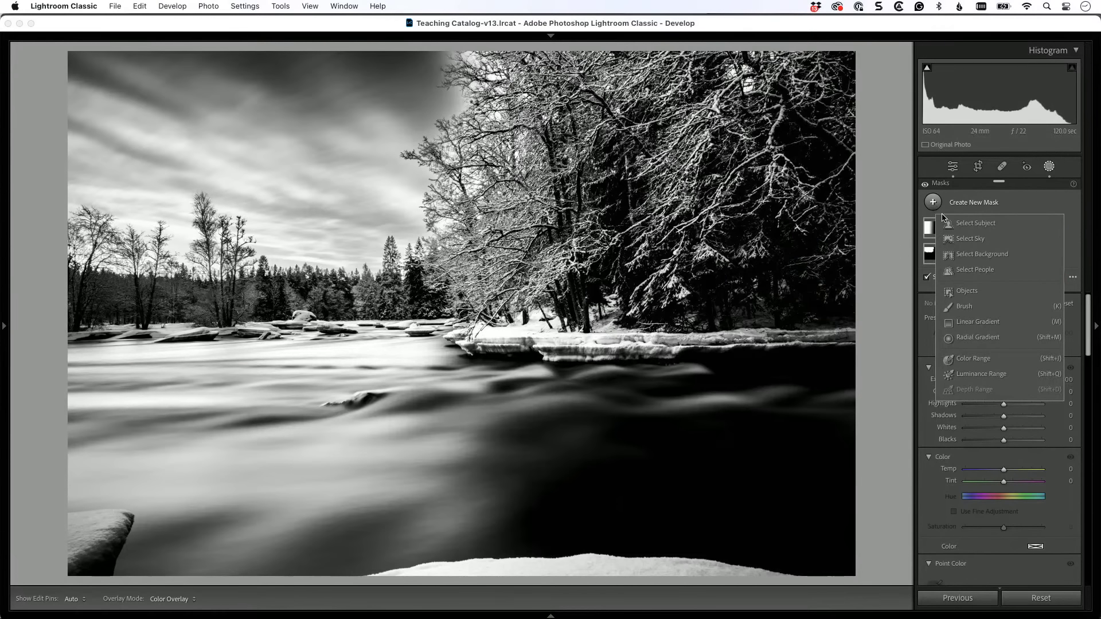
left_click(969, 291)
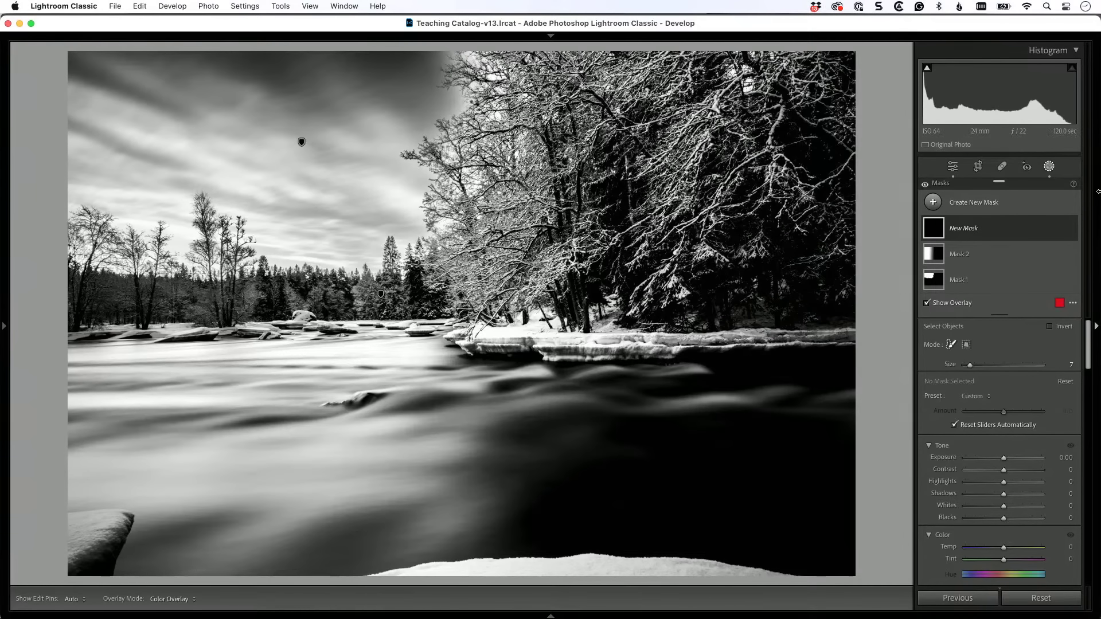
left_click(965, 345)
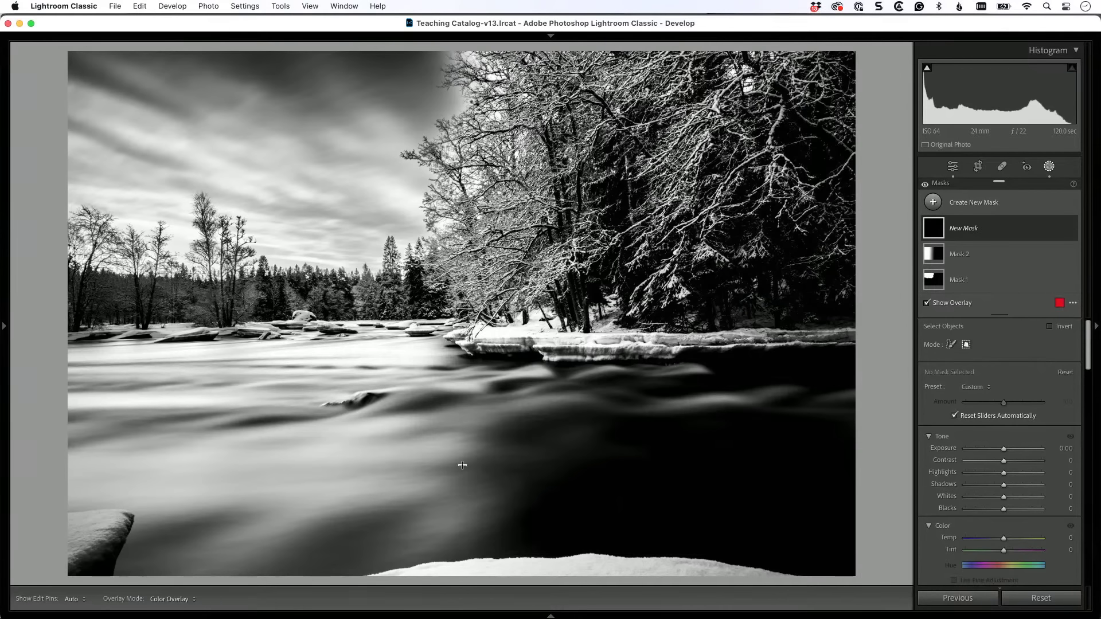
left_click_drag(353, 539, 855, 617)
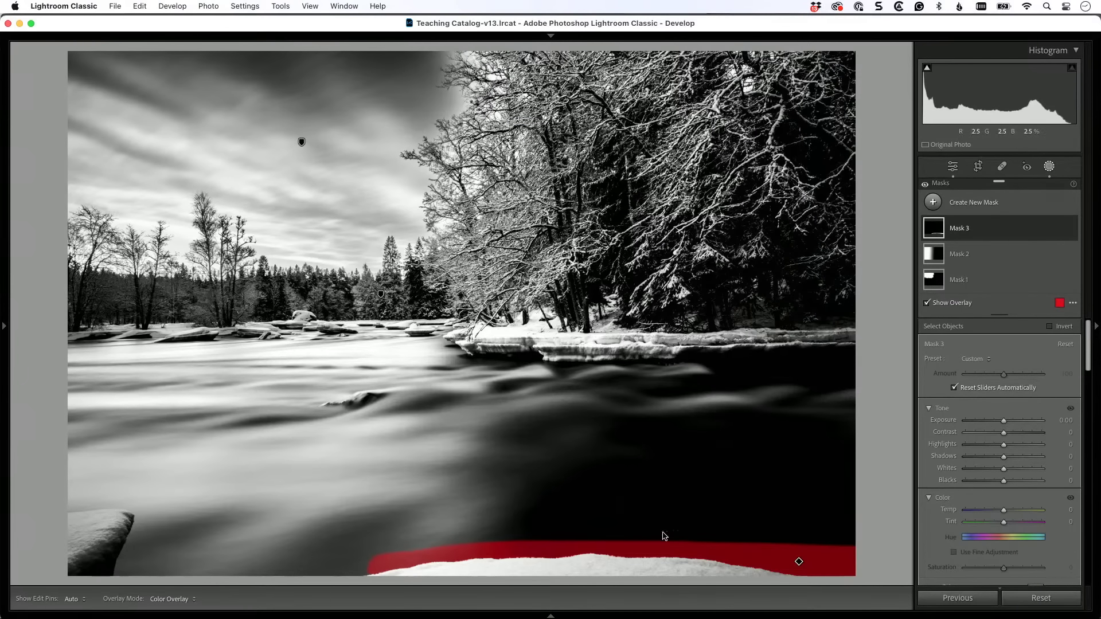
key("super+z")
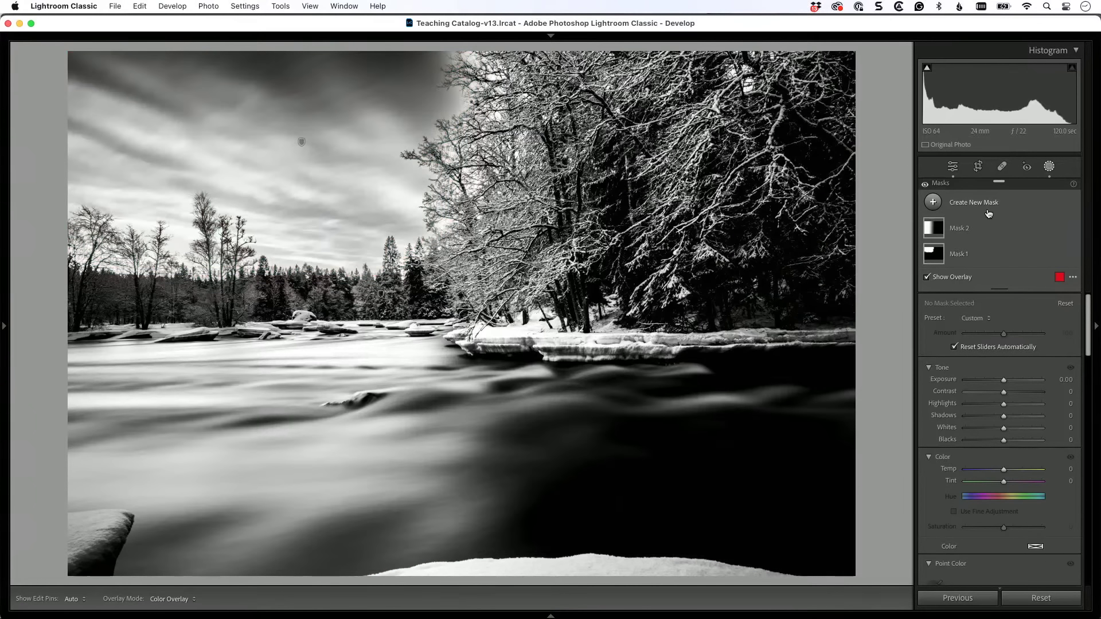
Mask the foreground snowbank with a tighter rectangular object selection and set its Highlights to -54 and Exposure to -0.52.
left_click(932, 202)
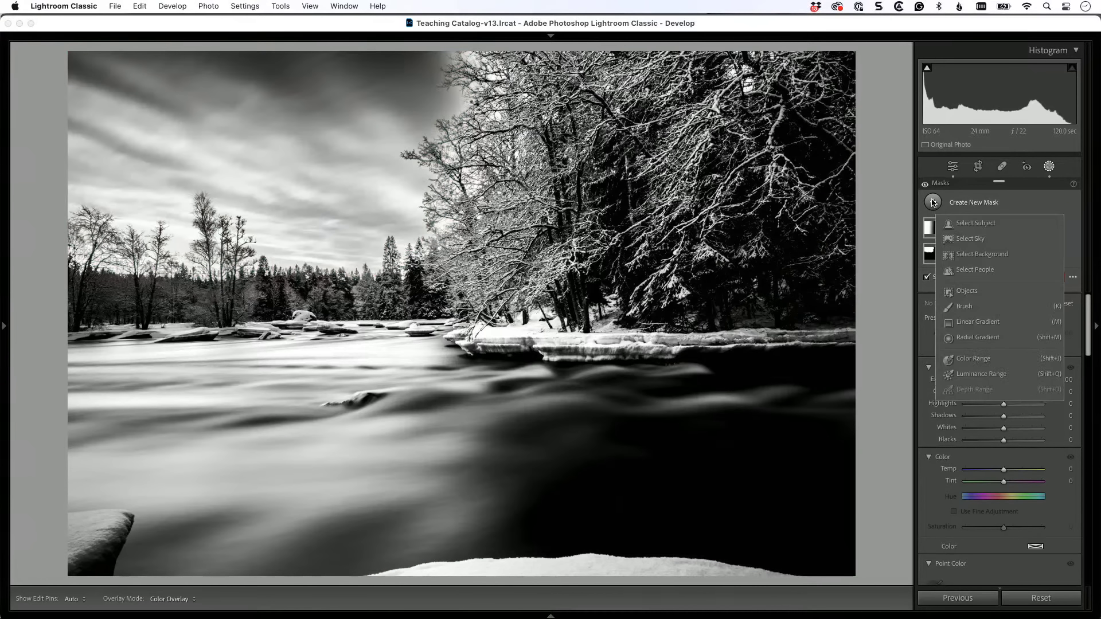
left_click(974, 291)
left_click_drag(360, 549, 809, 616)
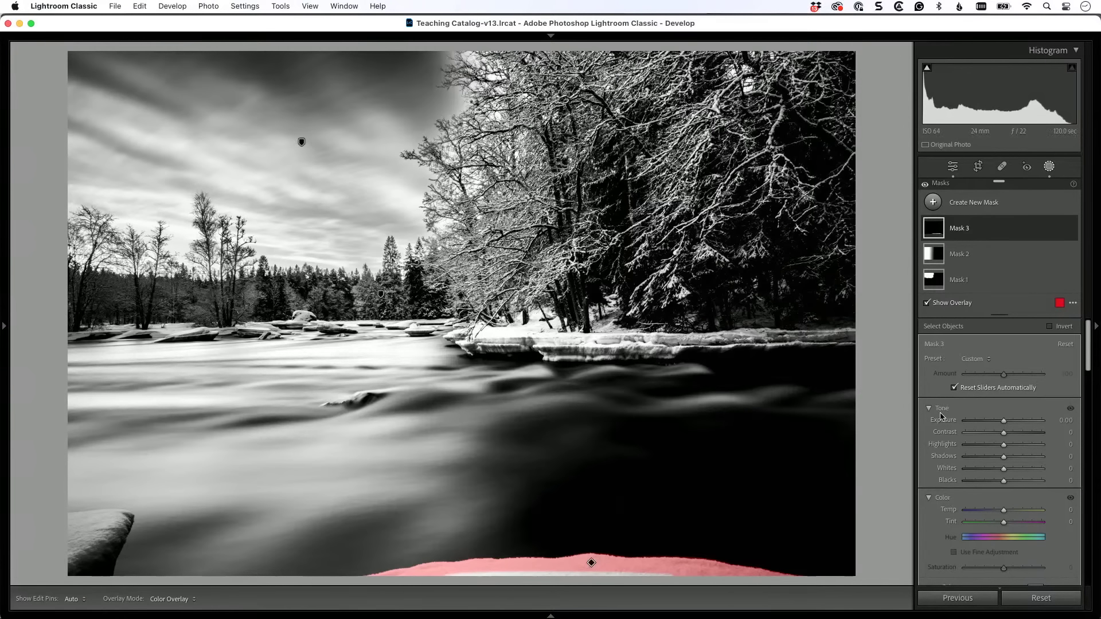
key("o")
left_click_drag(1002, 445, 996, 421)
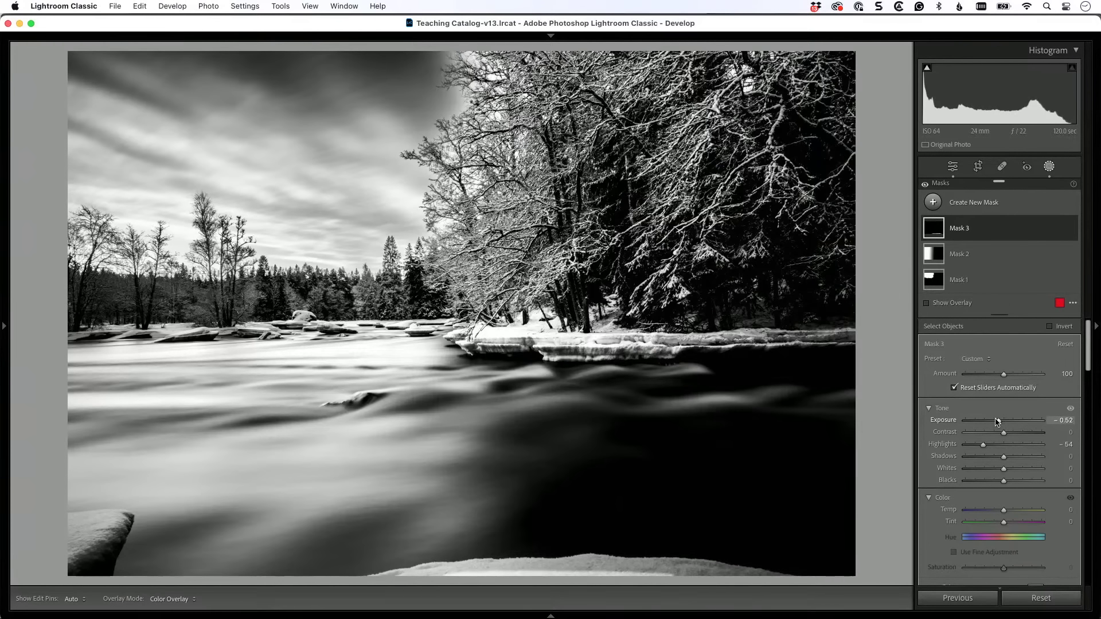
Add a brush mask with Exposure -0.45 and paint along the lower edge of the foreground snowbank.
left_click(938, 203)
left_click(965, 307)
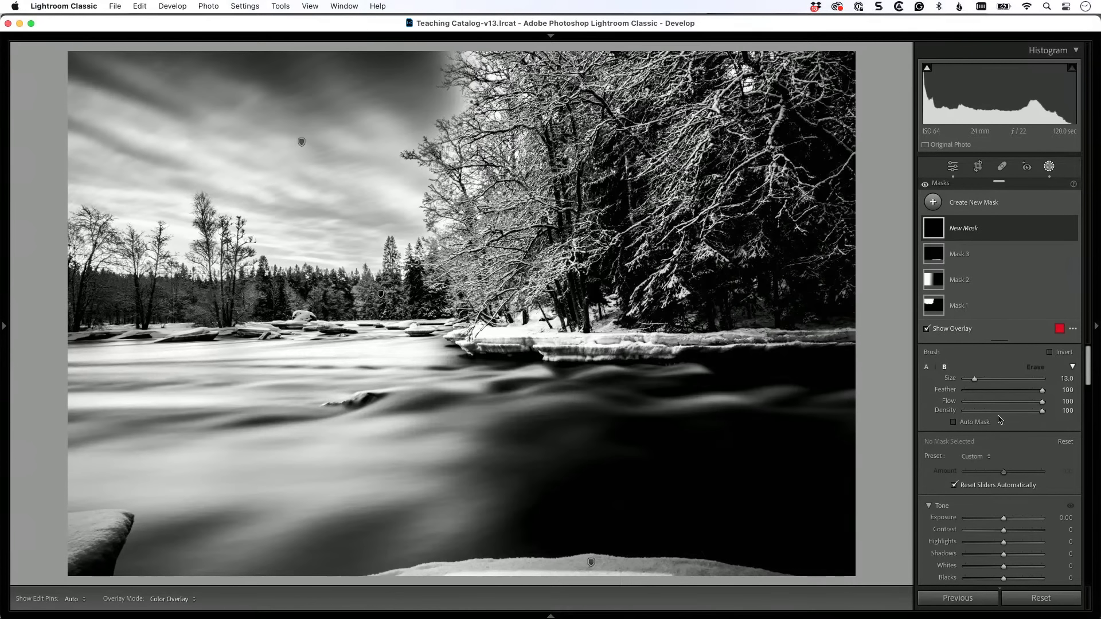
left_click_drag(1003, 518, 998, 520)
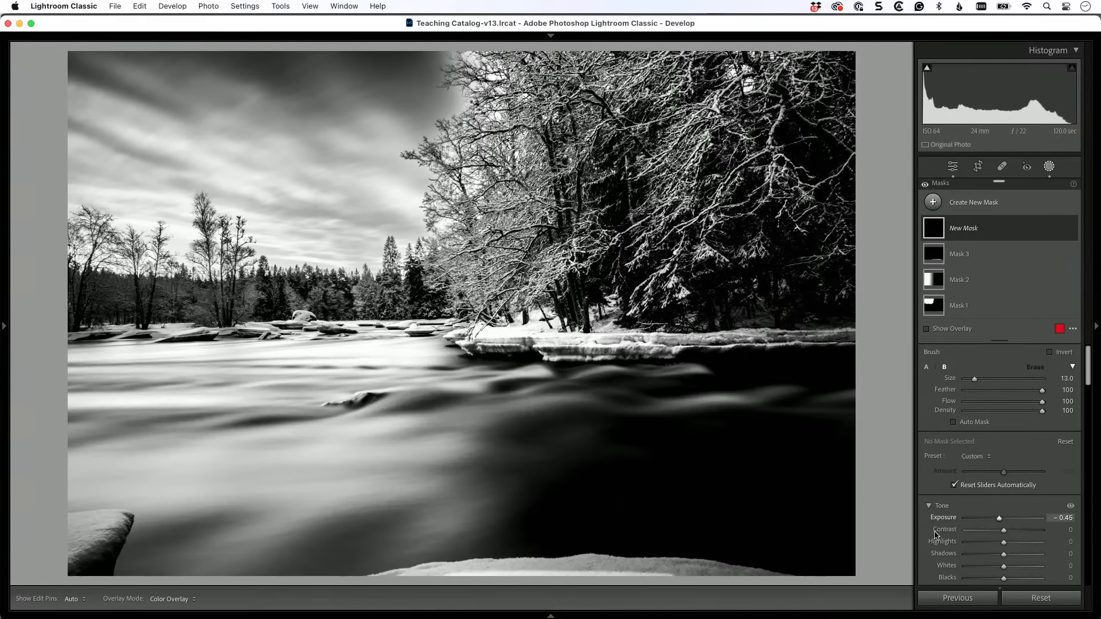
mouse_move(674, 582)
left_mouse_down()
mouse_move(658, 570)
mouse_move(498, 576)
left_mouse_up()
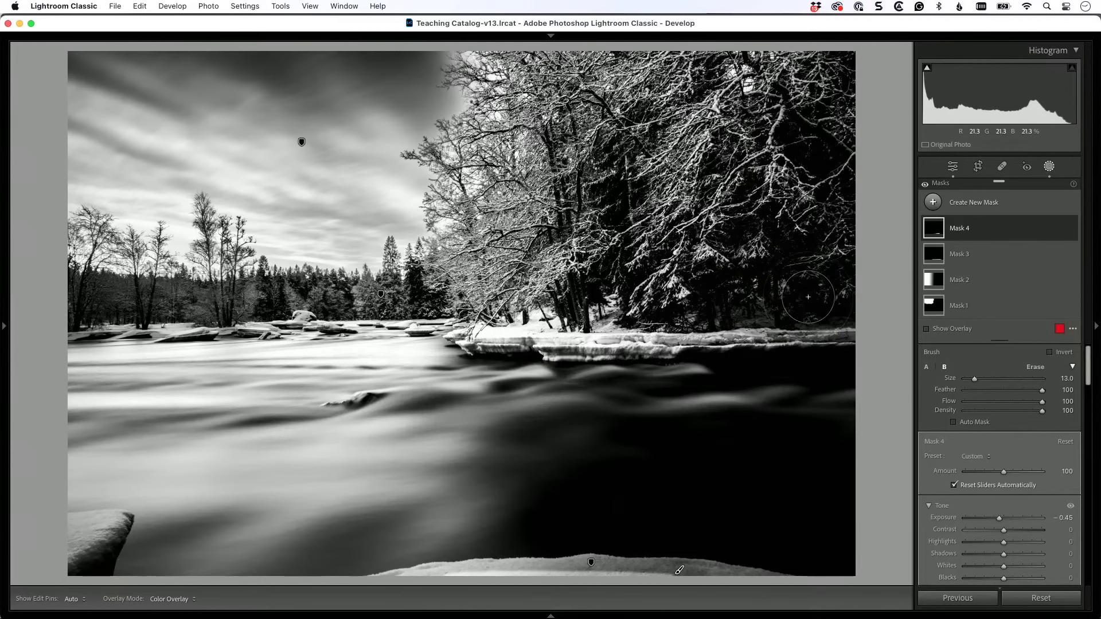
Remove the snow-covered rock from the photo's lower-left corner at brush size 79, and raise the Shadows slightly.
left_click(1002, 167)
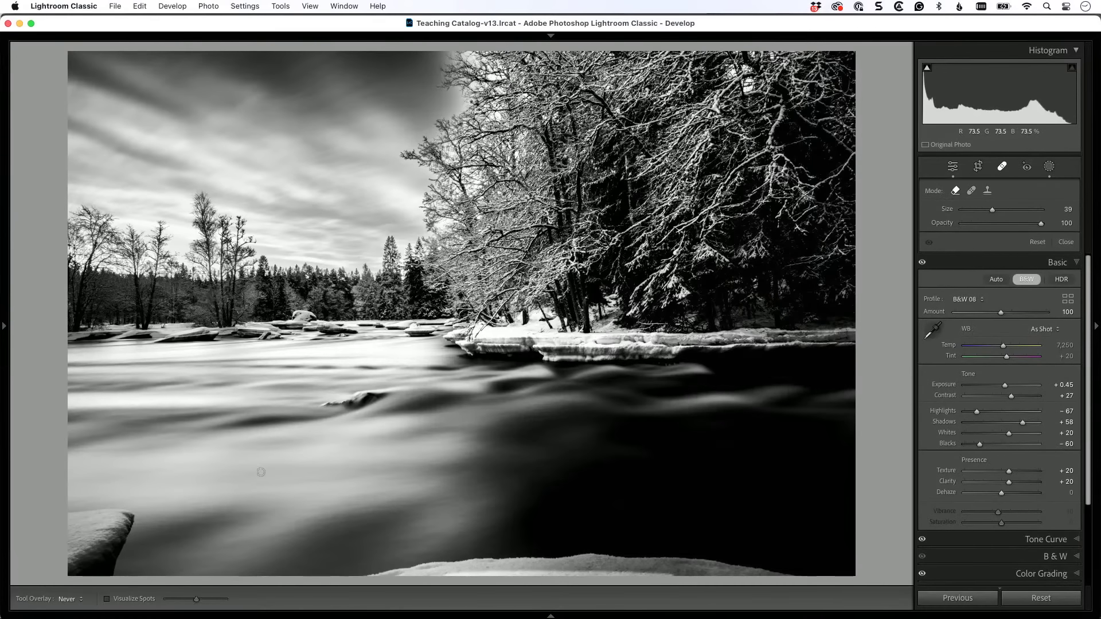
scroll(108, 517, "up", 5)
scroll(108, 517, "up", 1)
mouse_move(108, 518)
left_mouse_down()
mouse_move(78, 520)
mouse_move(124, 518)
mouse_move(114, 557)
mouse_move(80, 559)
left_mouse_up()
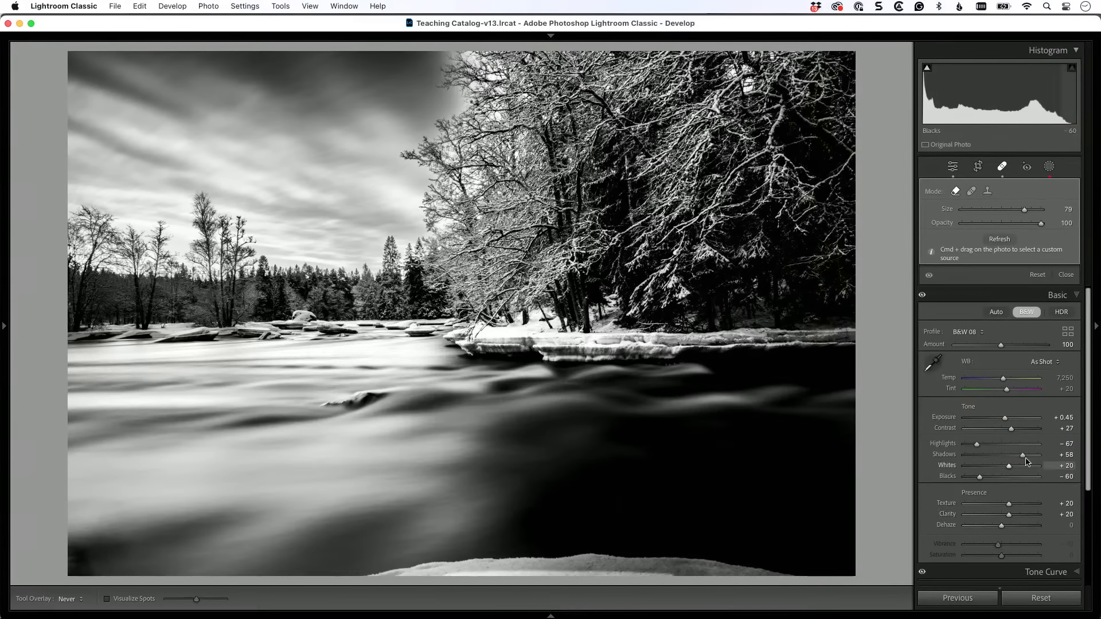
left_click_drag(1022, 455, 1030, 456)
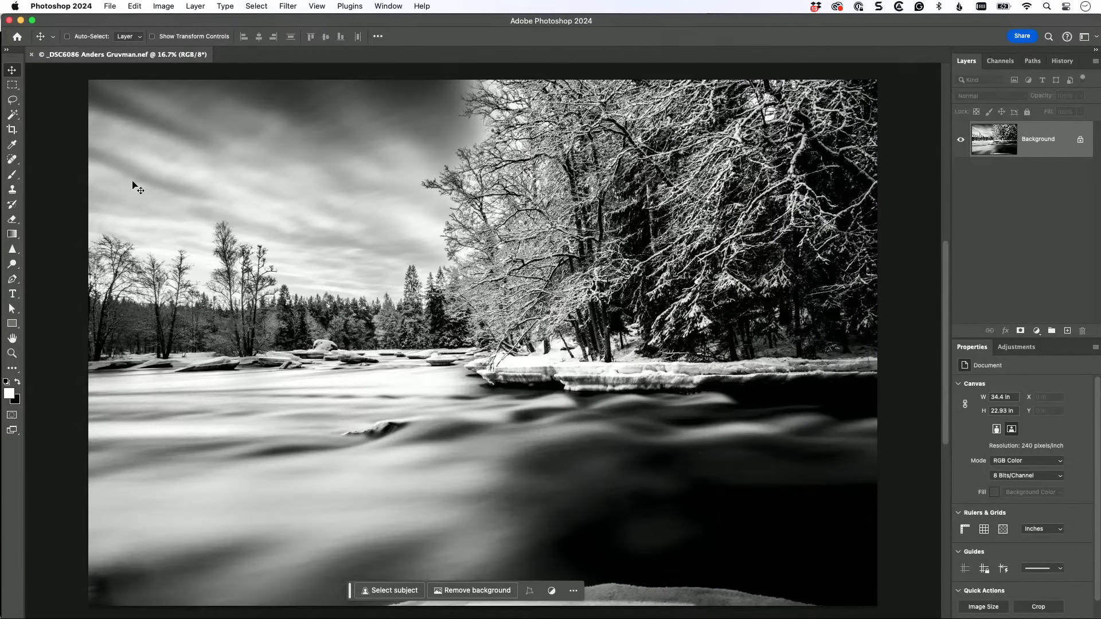
Set up the Clone Stamp tool with Darken blending mode and a brush size of 800.
left_click(11, 192)
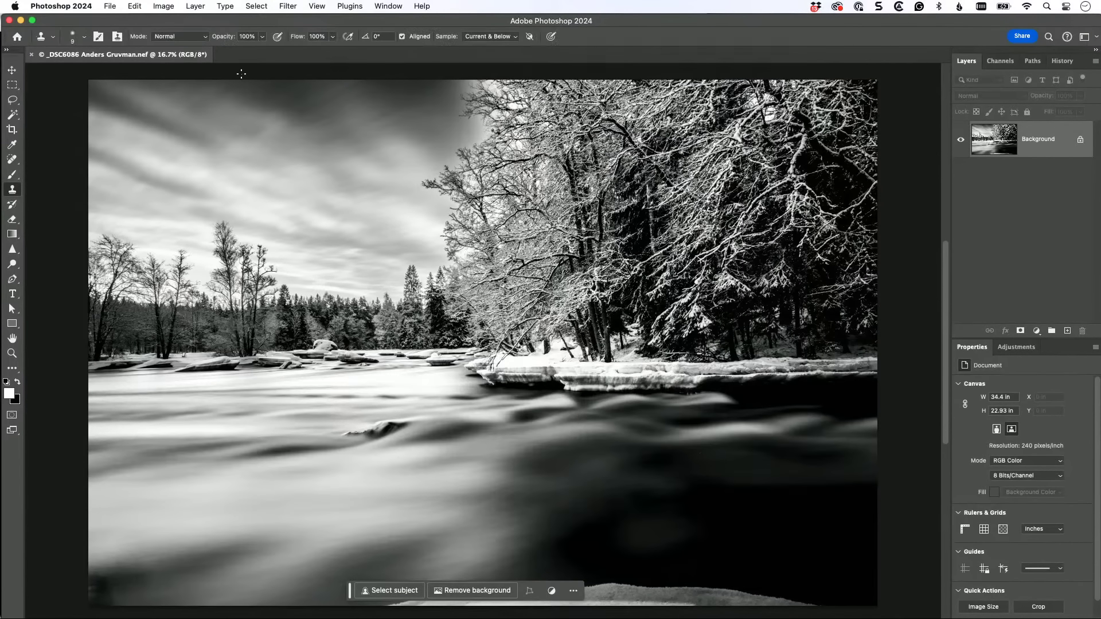
left_click(202, 38)
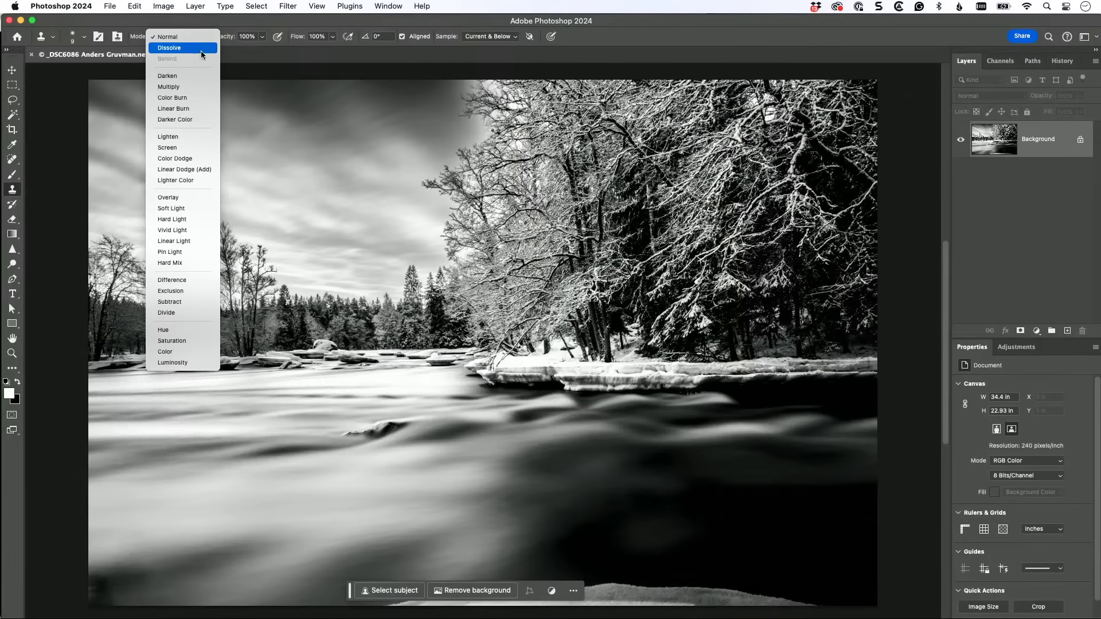
left_click(202, 77)
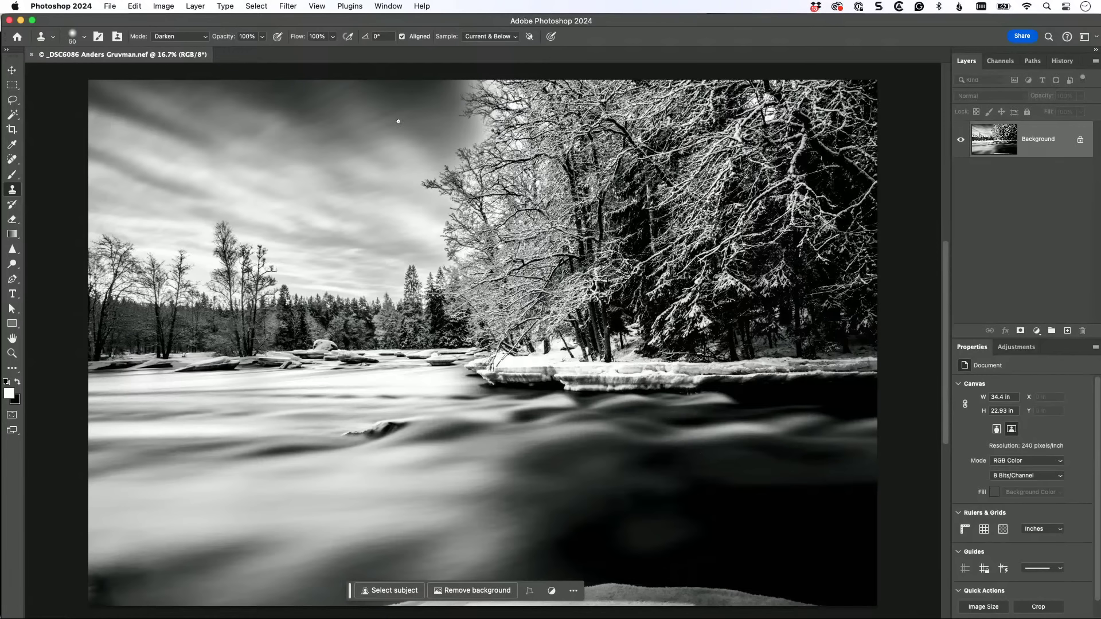
key("bracketright")
key("bracketright")
key("bracketright")
key("bracketright")
key("bracketright")
key("bracketright")
key("bracketright")
key("bracketright")
key("bracketright")
key("bracketright")
key("bracketright")
Try to clone dark sky over the bright patch beside the snowy trees at 100% opacity, and undo that stroke.
left_click(439, 127, "alt")
mouse_move(458, 127)
left_mouse_down()
mouse_move(492, 127)
mouse_move(501, 105)
mouse_move(485, 91)
mouse_move(506, 132)
mouse_move(465, 190)
mouse_move(472, 216)
mouse_move(455, 242)
mouse_move(533, 154)
mouse_move(510, 89)
mouse_move(482, 104)
mouse_move(444, 168)
mouse_move(421, 150)
left_mouse_up()
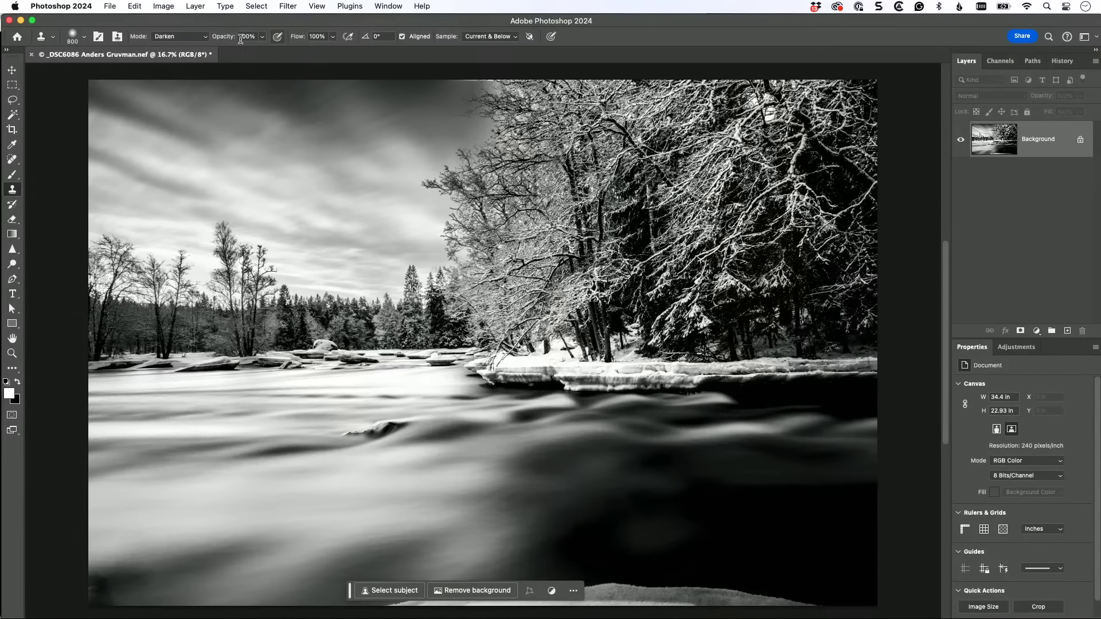
key("super+z")
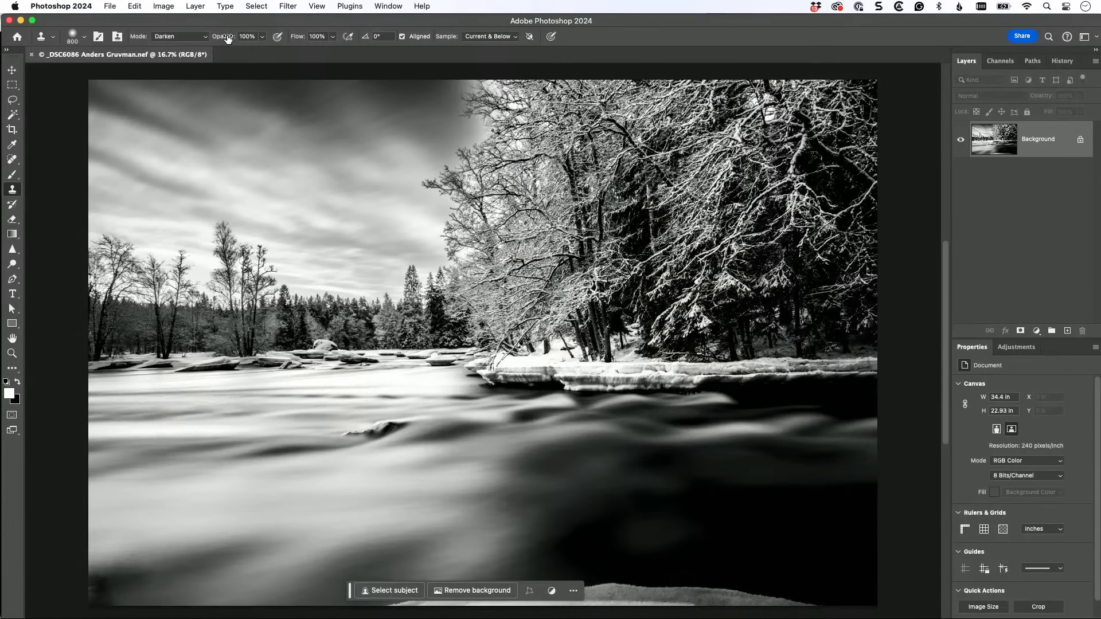
Clone sampled sky over the bright patch along the snowy trees' upper edge at 57% opacity.
left_click(401, 159, "alt")
mouse_move(441, 174)
left_mouse_down()
mouse_move(471, 168)
mouse_move(471, 114)
mouse_move(495, 118)
mouse_move(470, 98)
mouse_move(509, 121)
mouse_move(501, 162)
mouse_move(472, 175)
mouse_move(454, 211)
mouse_move(443, 244)
mouse_move(453, 261)
mouse_move(456, 169)
mouse_move(482, 91)
mouse_move(498, 89)
mouse_move(452, 90)
mouse_move(490, 85)
left_mouse_up()
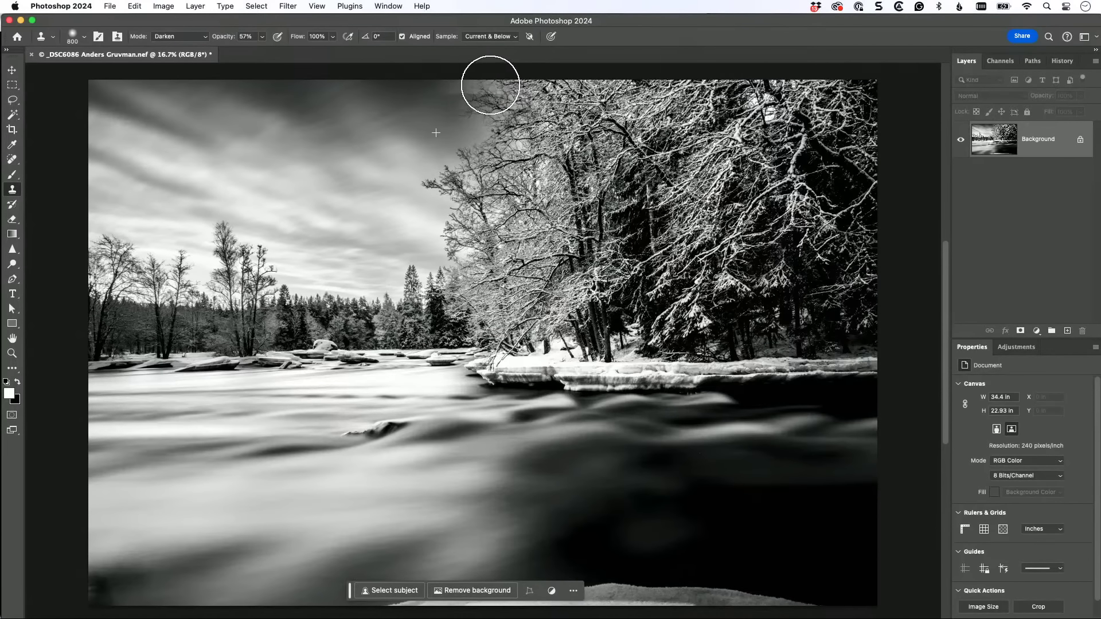
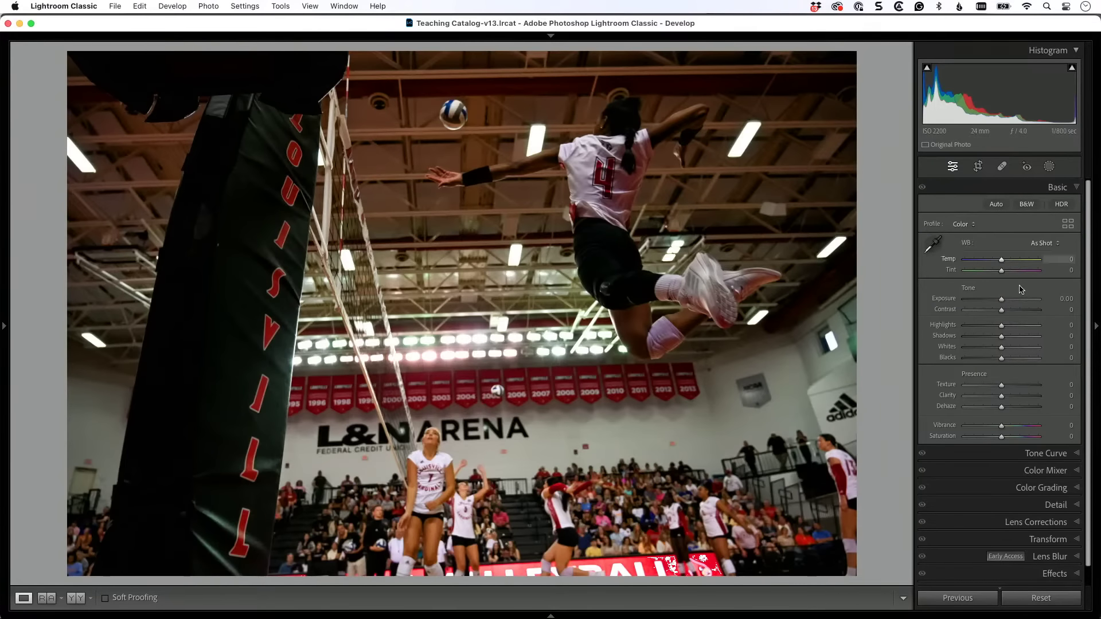
In Lightroom Classic, apply the Auto Upright correction to the volleyball photo and compare it with the uncorrected view.
scroll(997, 427, "down", 2)
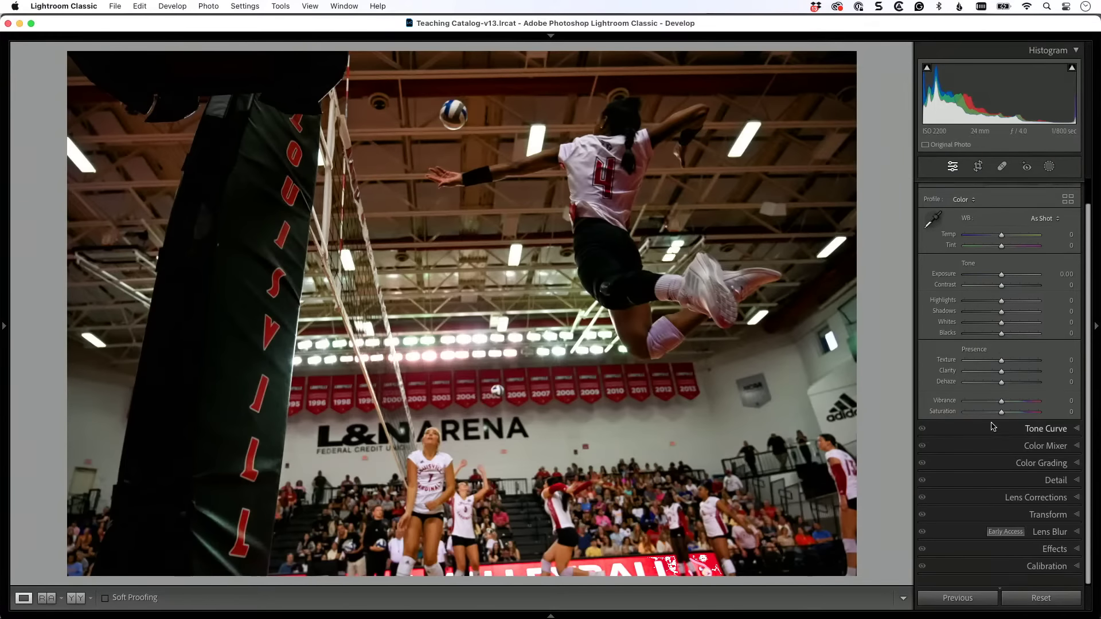
left_click(1048, 520)
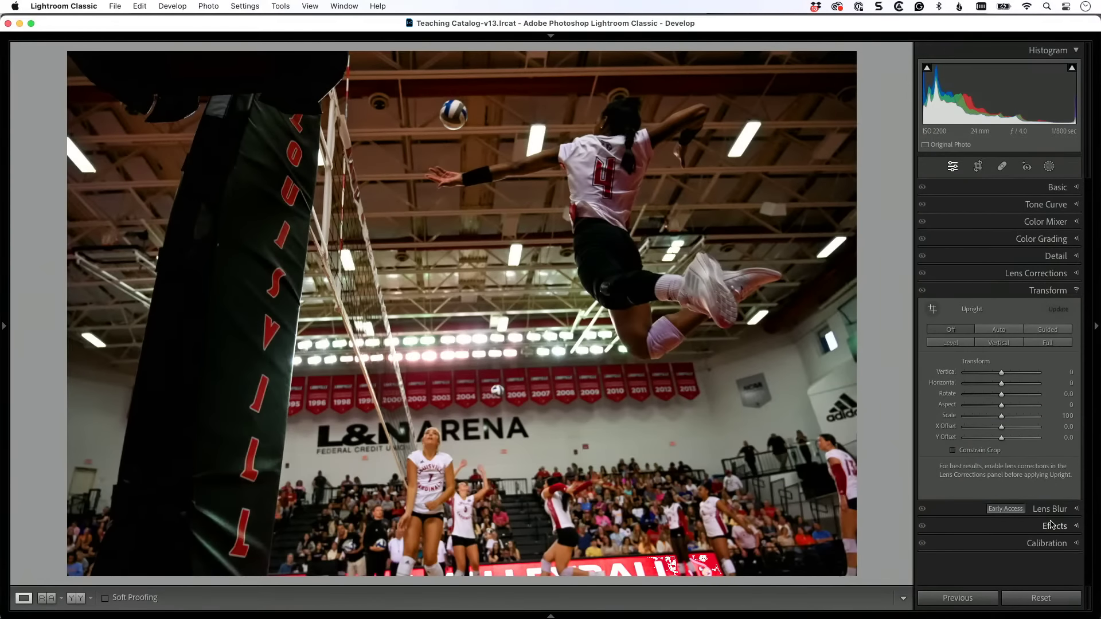
left_click(998, 329)
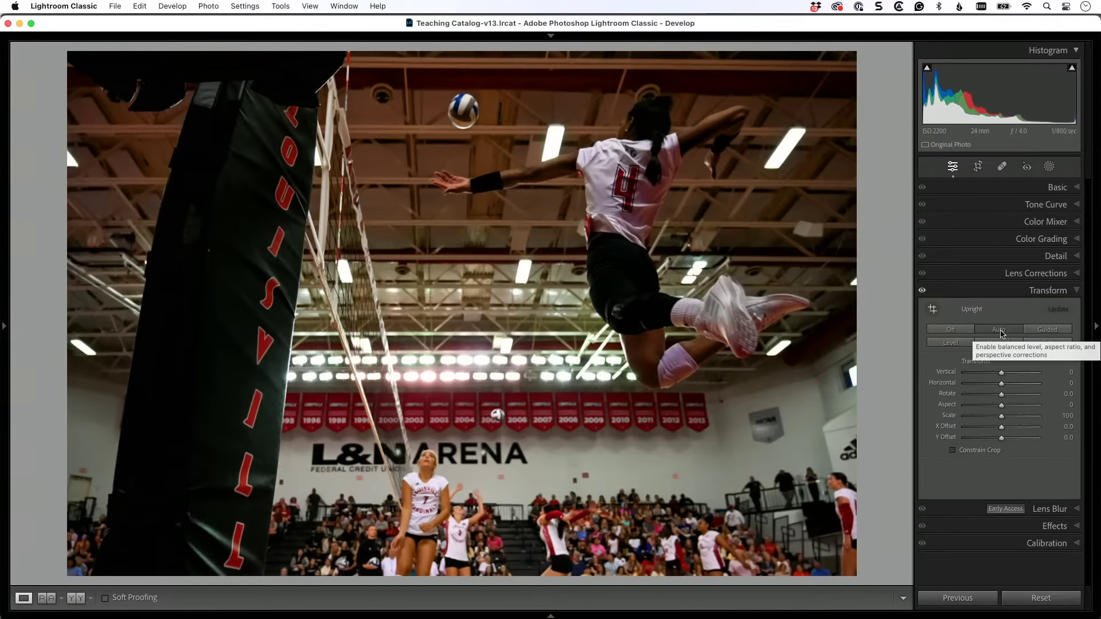
left_click(921, 291)
left_click(921, 291)
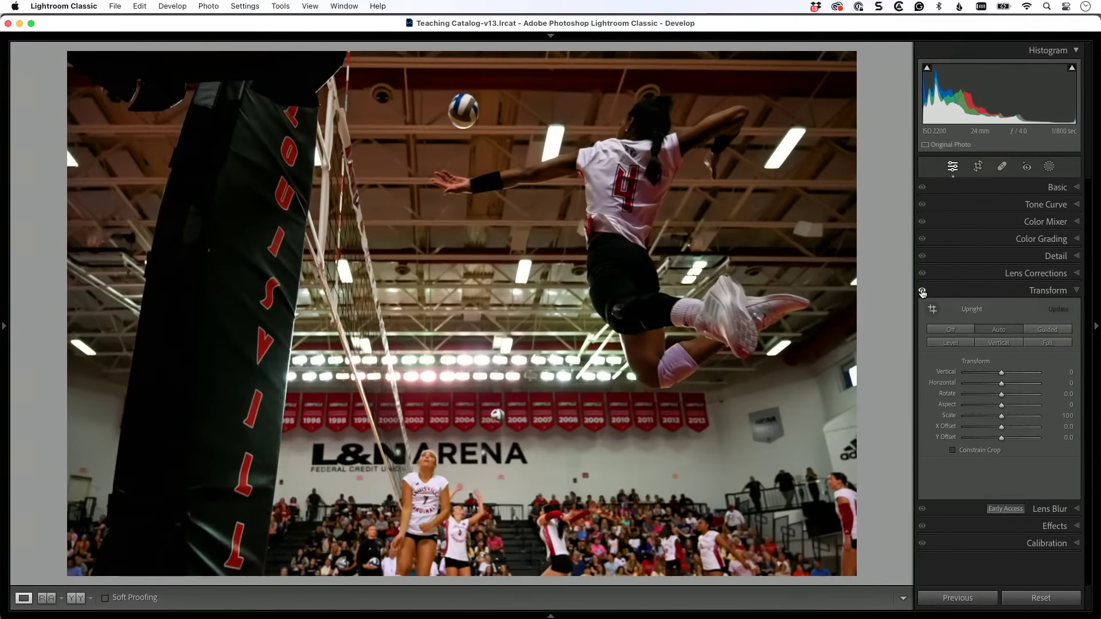
left_click(922, 291)
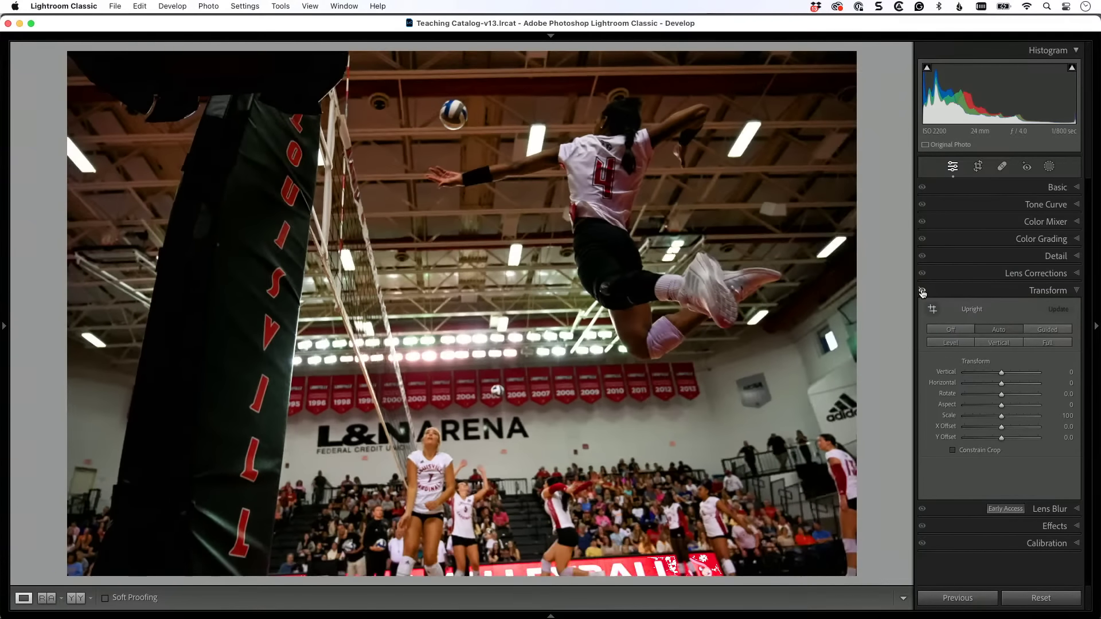
left_click(922, 291)
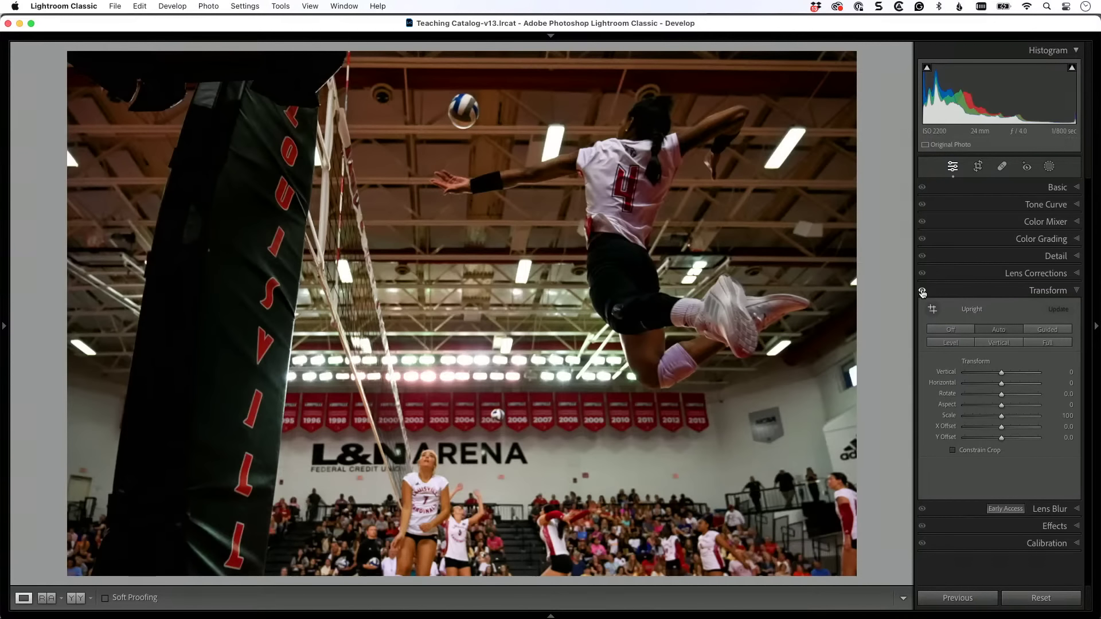
Check the manual lens distortion correction and apply automatic tone adjustments to the volleyball photo.
left_click(1037, 274)
left_click_drag(1002, 319, 1001, 320)
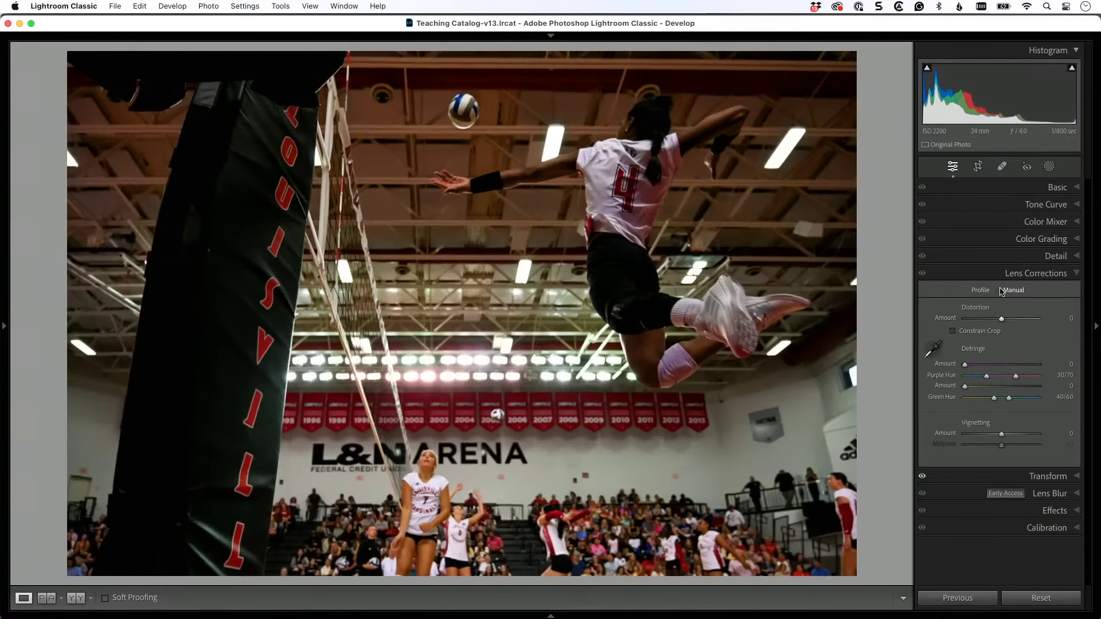
left_click(1056, 188)
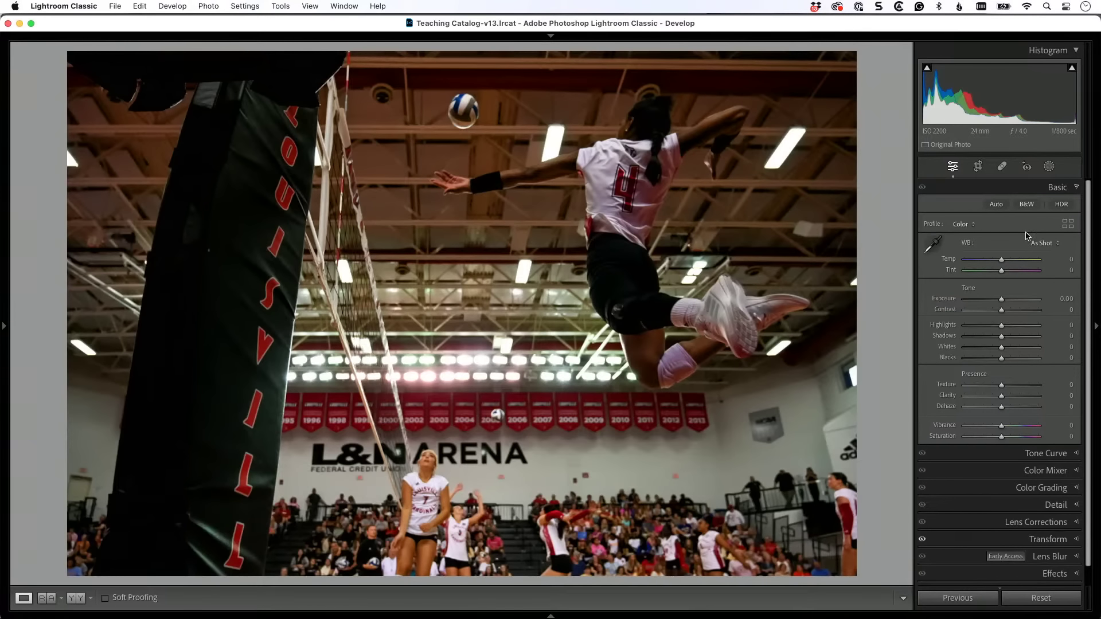
left_click(997, 205)
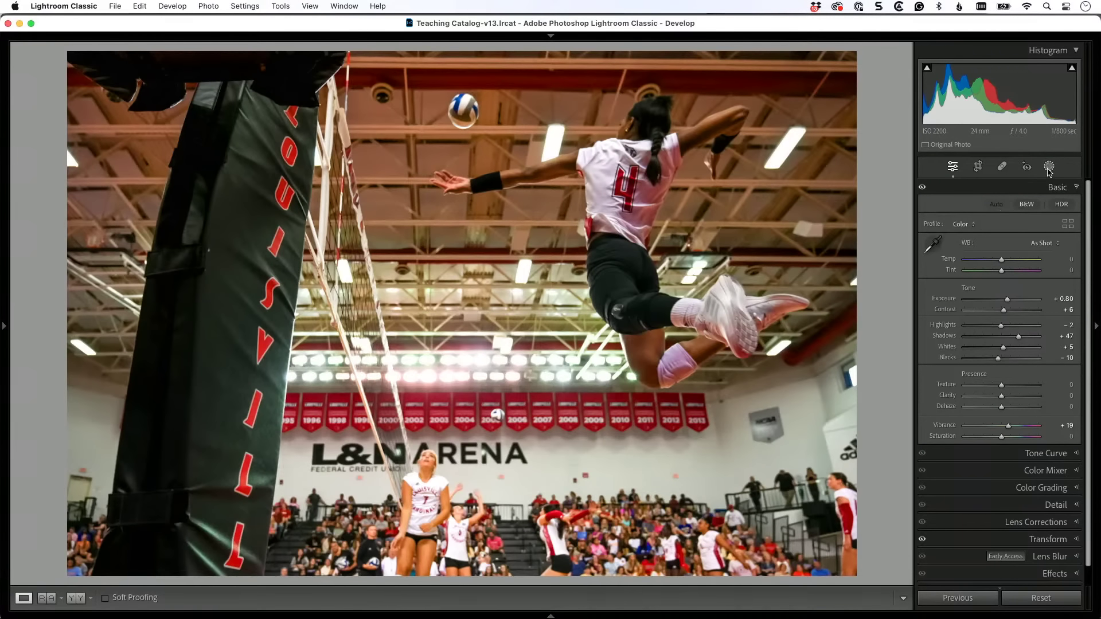
Try to mask the jumping player with automatic subject selection, and undo that mask.
left_click(1049, 167)
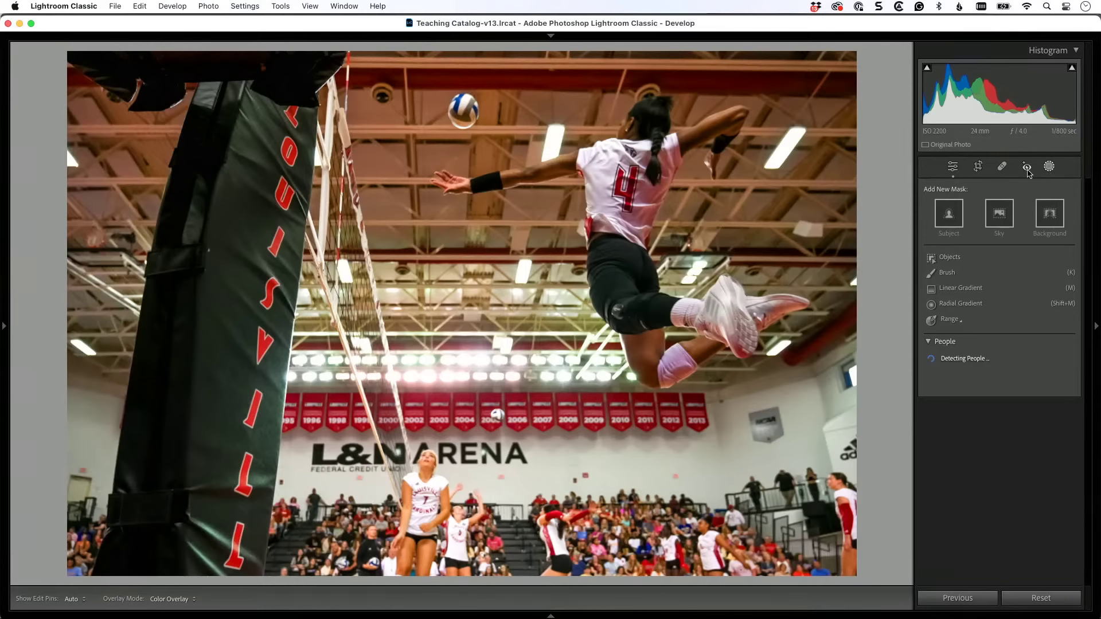
left_click(949, 215)
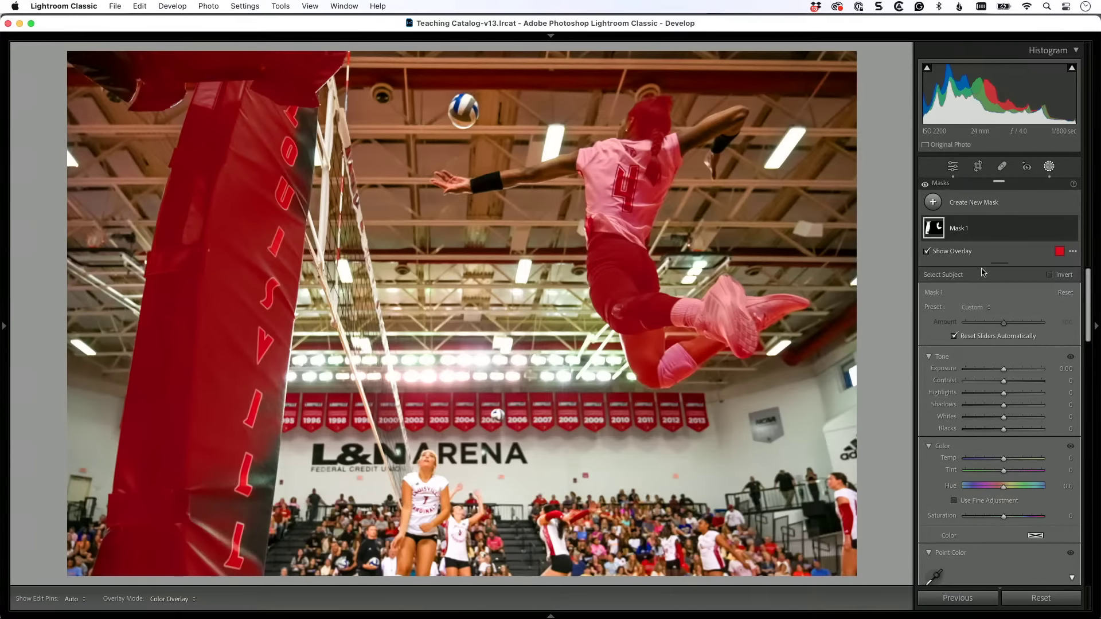
key("super+z")
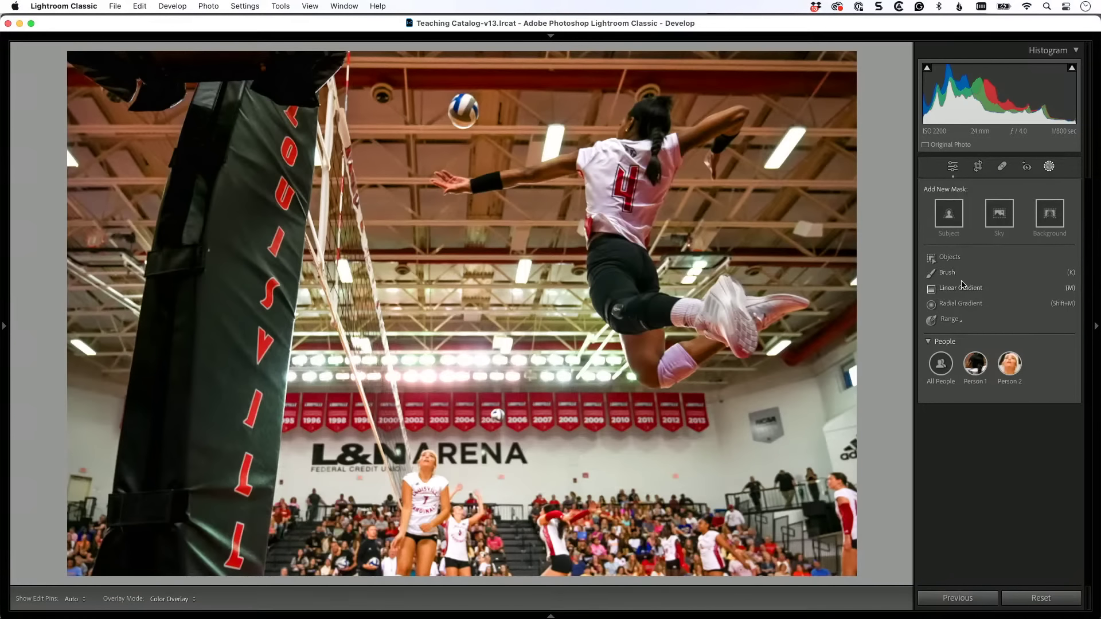
Create an object selection mask with a rectangle enclosing the jumping player from outstretched hand to shoes.
left_click(949, 258)
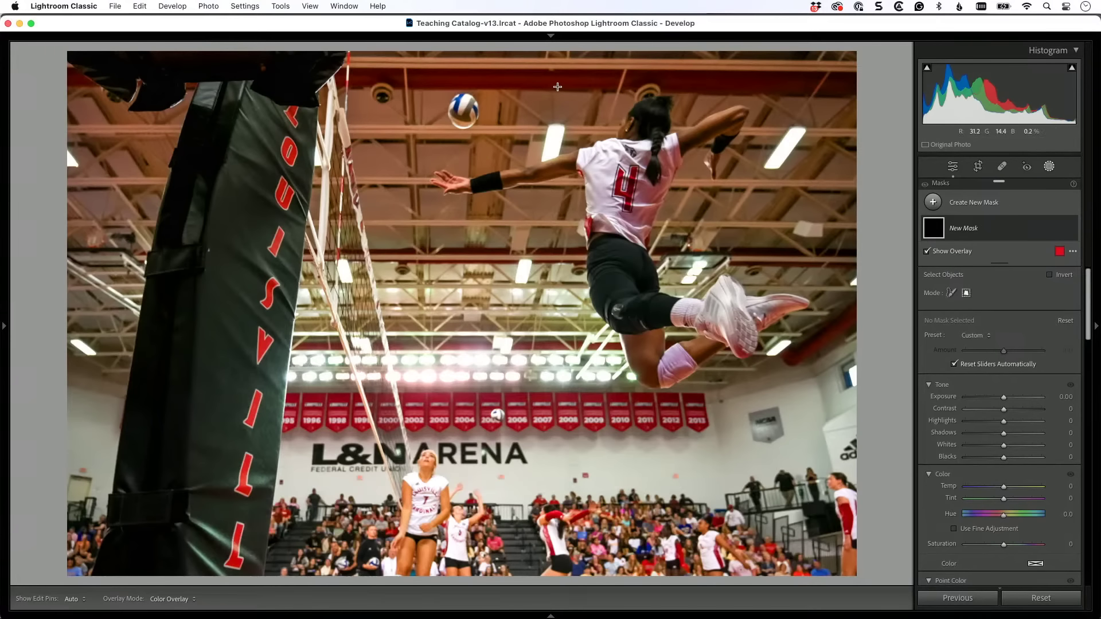
left_click_drag(417, 72, 462, 111)
left_click_drag(563, 179, 846, 420)
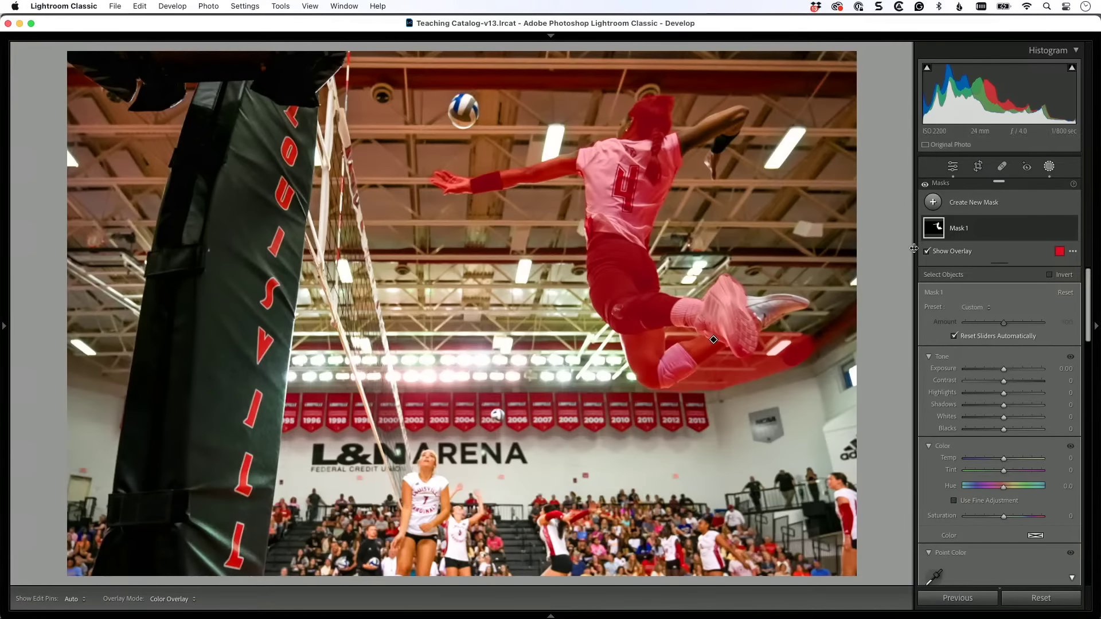
Subtract the stray background area below the player's shoes from the mask using a size 13 brush.
mouse_move(984, 237)
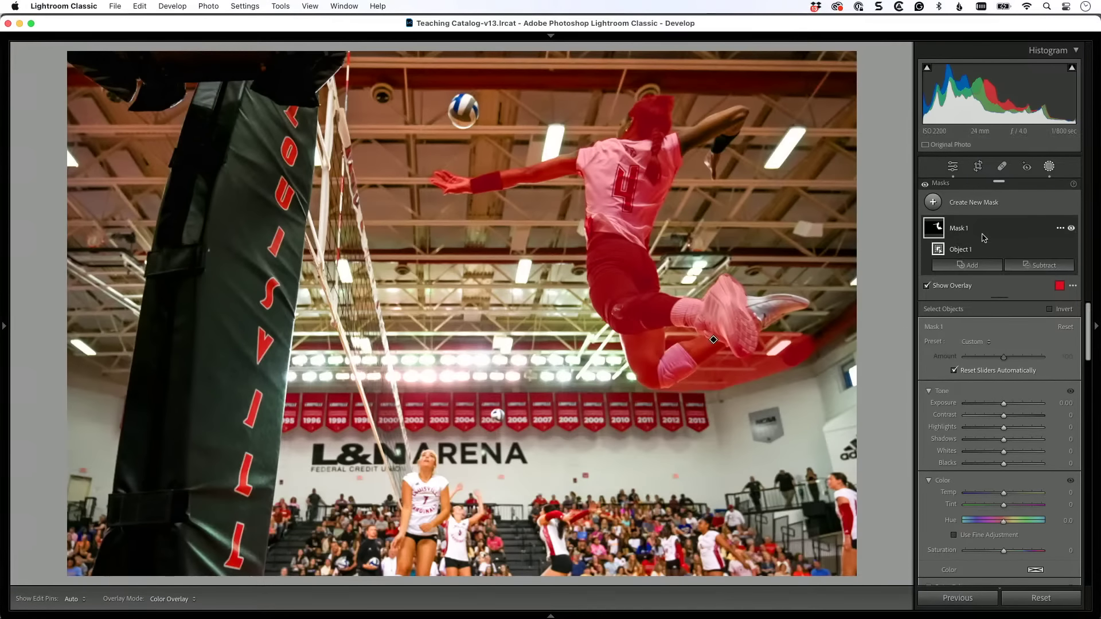
left_click(1023, 266)
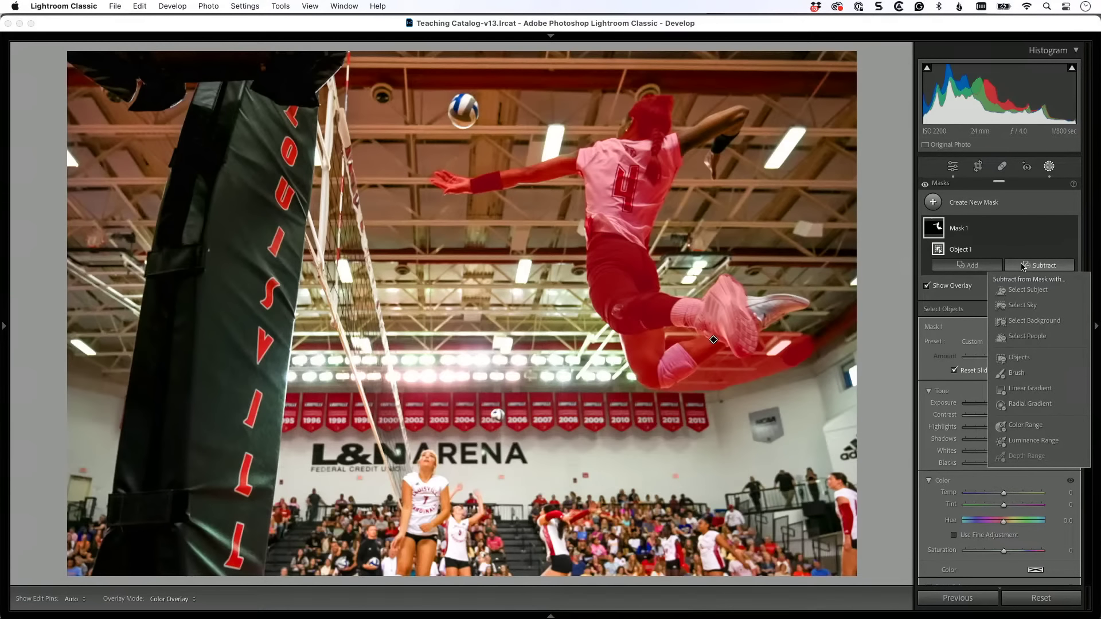
left_click(1016, 372)
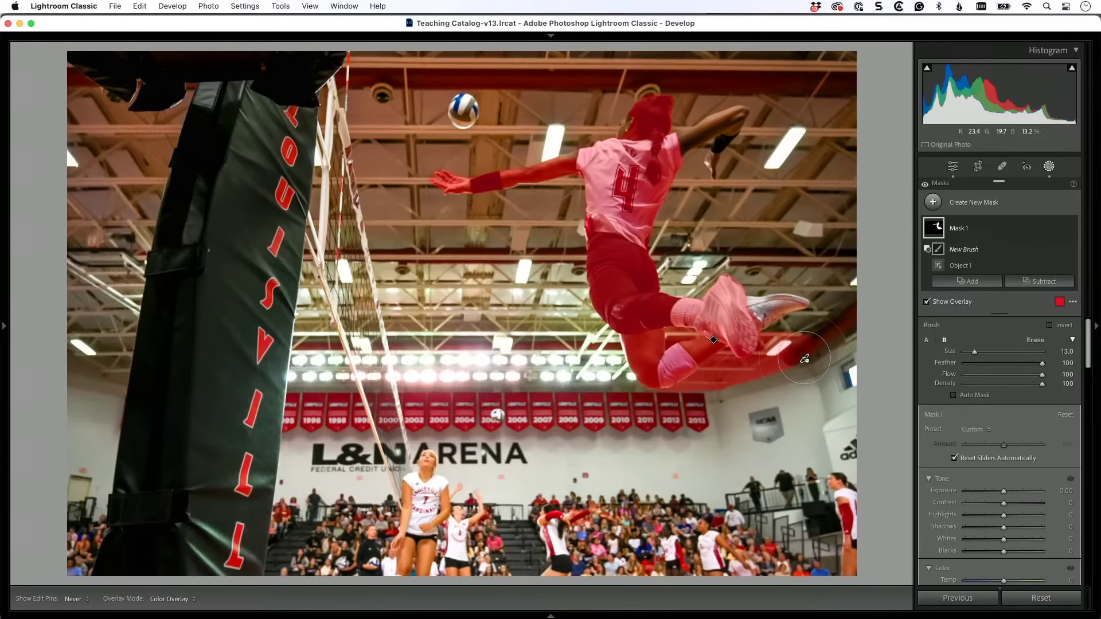
mouse_move(804, 359)
left_mouse_down()
mouse_move(757, 384)
mouse_move(702, 403)
mouse_move(716, 387)
mouse_move(688, 407)
mouse_move(726, 376)
mouse_move(769, 362)
left_mouse_up()
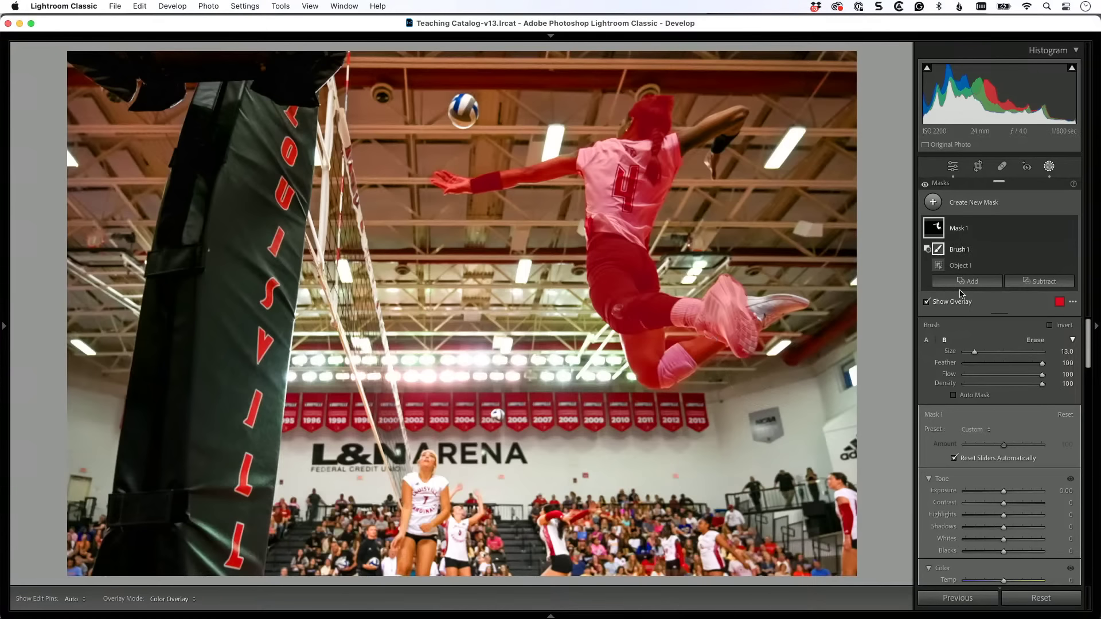
Add the player's raised arm and rear shoe to the mask using a size 5 brush.
left_click(968, 282)
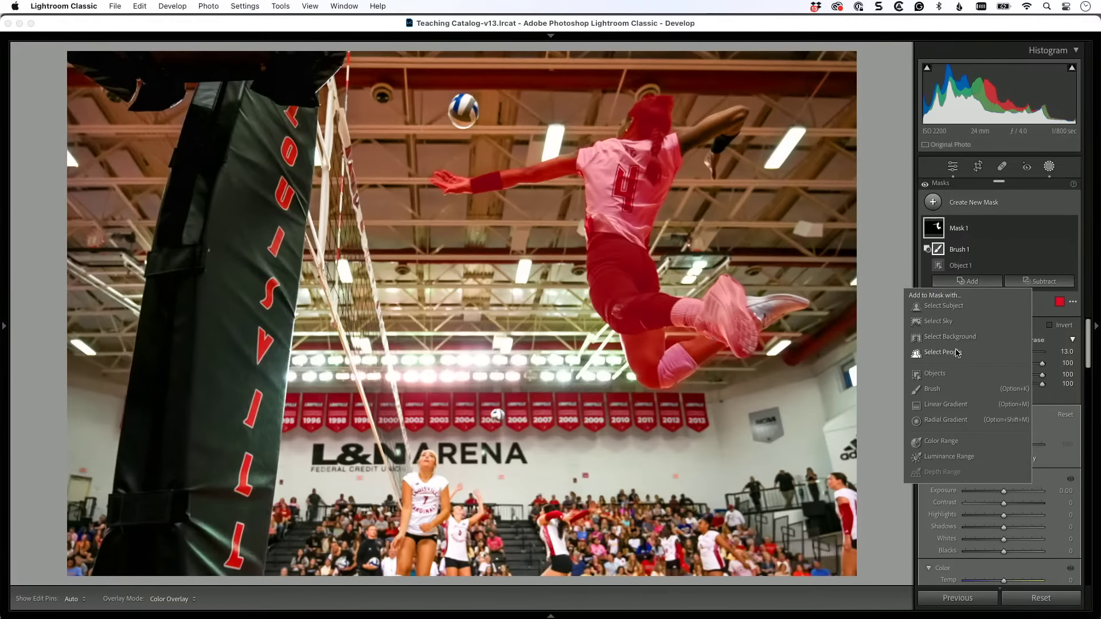
left_click(946, 389)
scroll(752, 180, "down", 4)
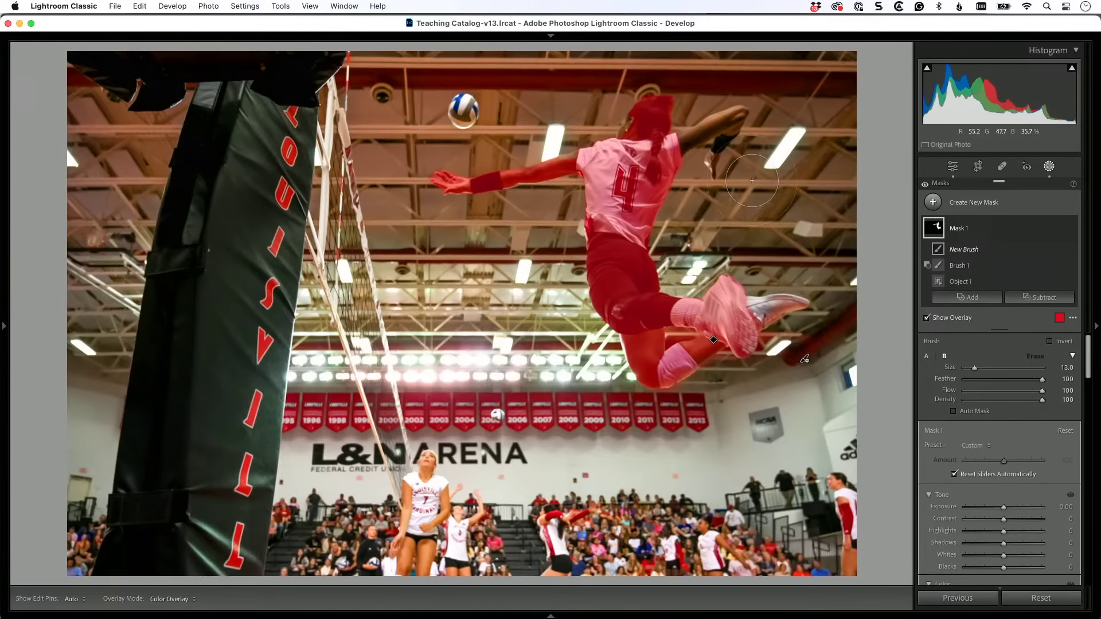
scroll(752, 180, "down", 4)
mouse_move(681, 142)
left_mouse_down()
mouse_move(740, 112)
mouse_move(709, 167)
left_mouse_up()
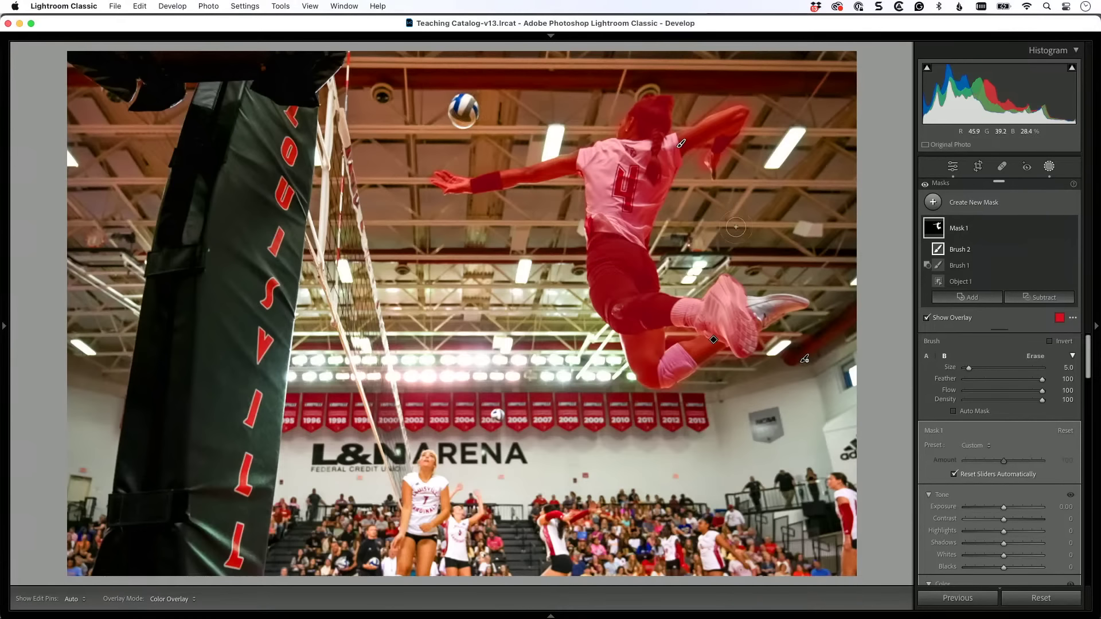
key("h")
mouse_move(768, 306)
left_mouse_down()
mouse_move(746, 309)
mouse_move(805, 304)
mouse_move(777, 307)
left_mouse_up()
key("h")
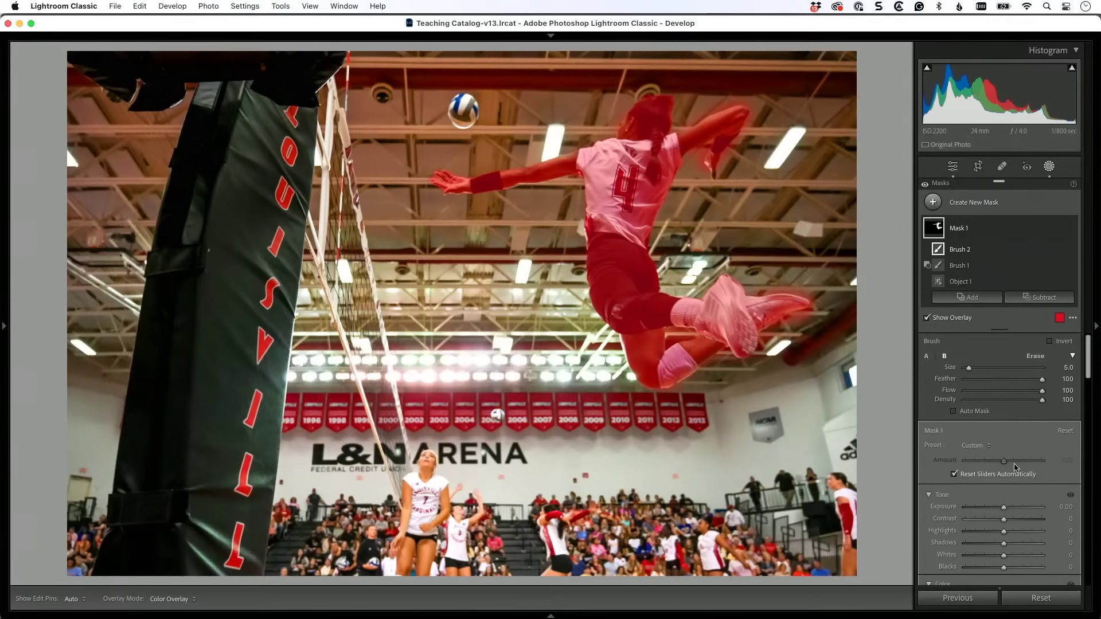
Hide the mask overlay, set the player mask's Exposure to 0.48, and return to the global edits.
scroll(1017, 473, "down", 2)
key("o")
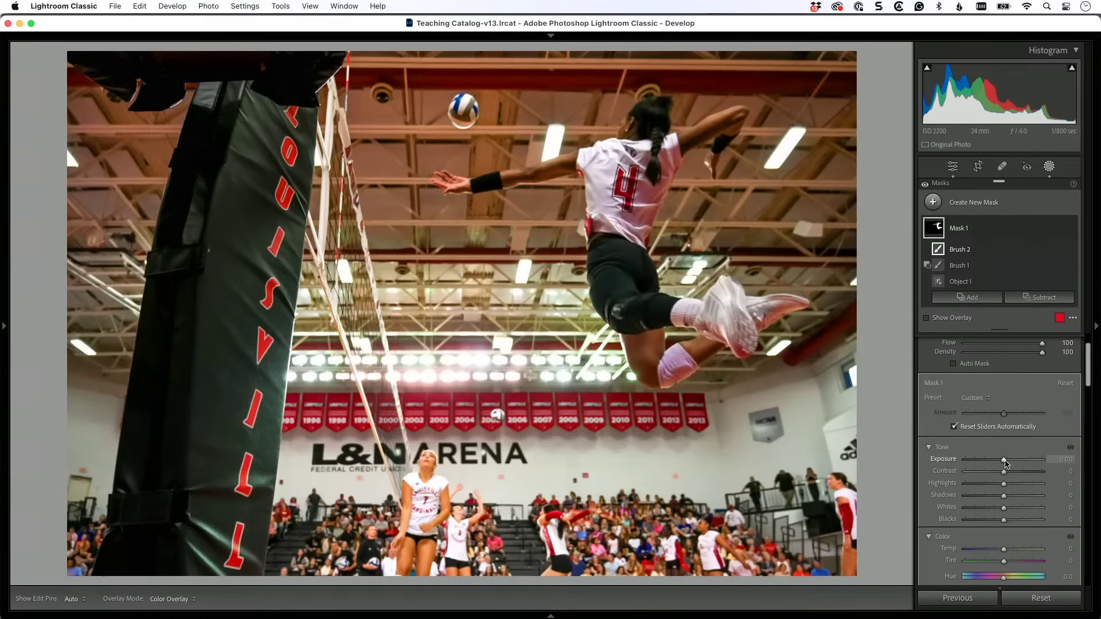
left_click_drag(1007, 463, 1009, 463)
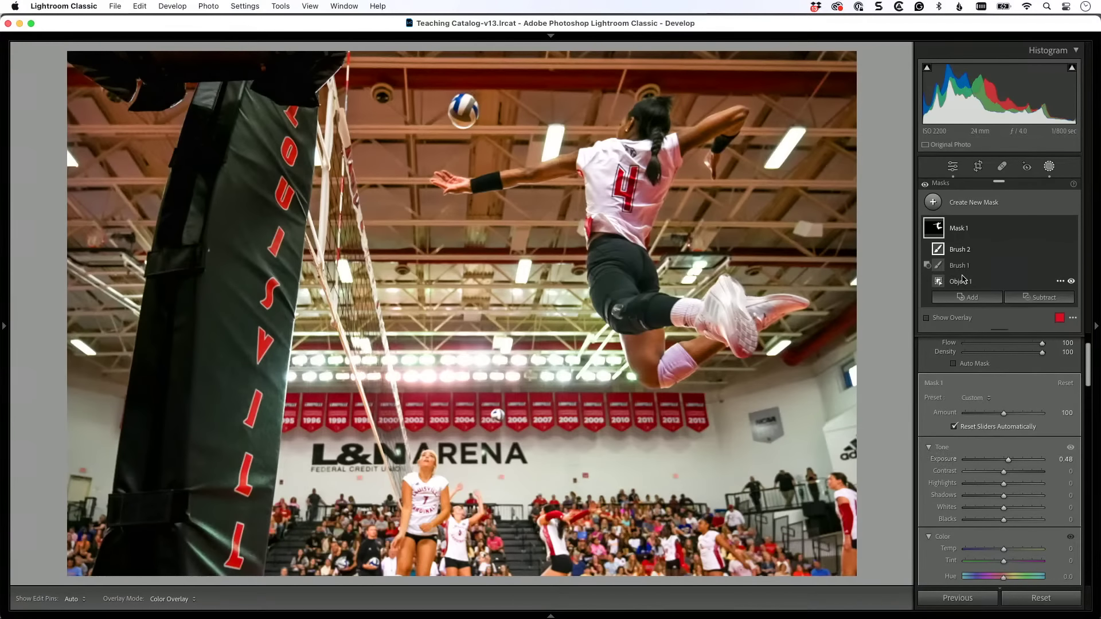
left_click(952, 170)
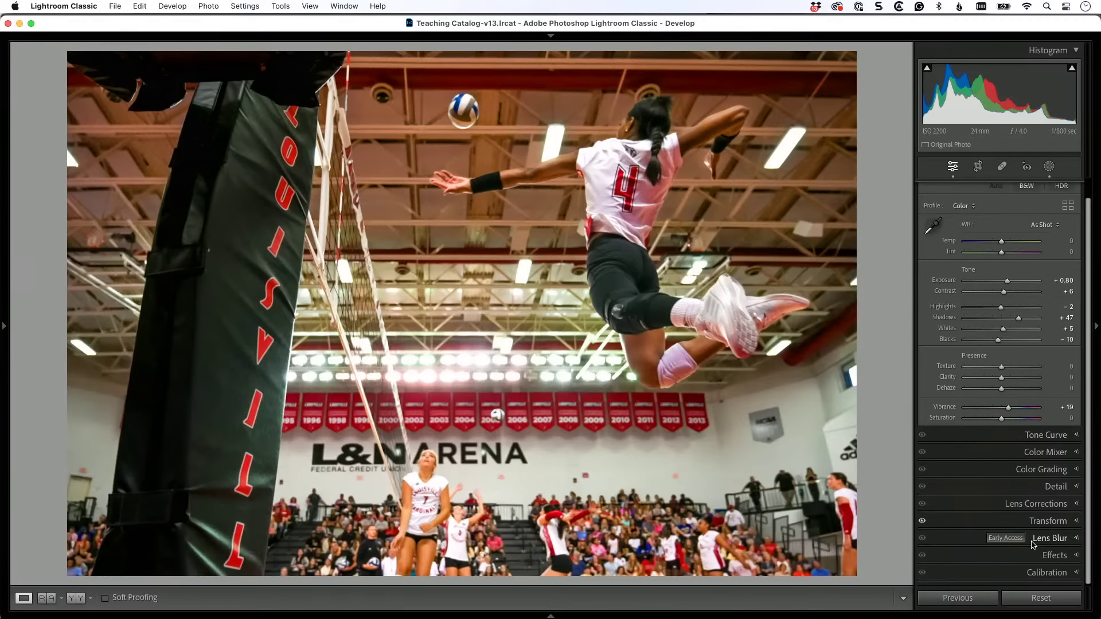
Apply Lens Blur to the photo and paint focus back onto the player's outstretched arm and hand with a size 3 Focus brush.
left_click(1047, 540)
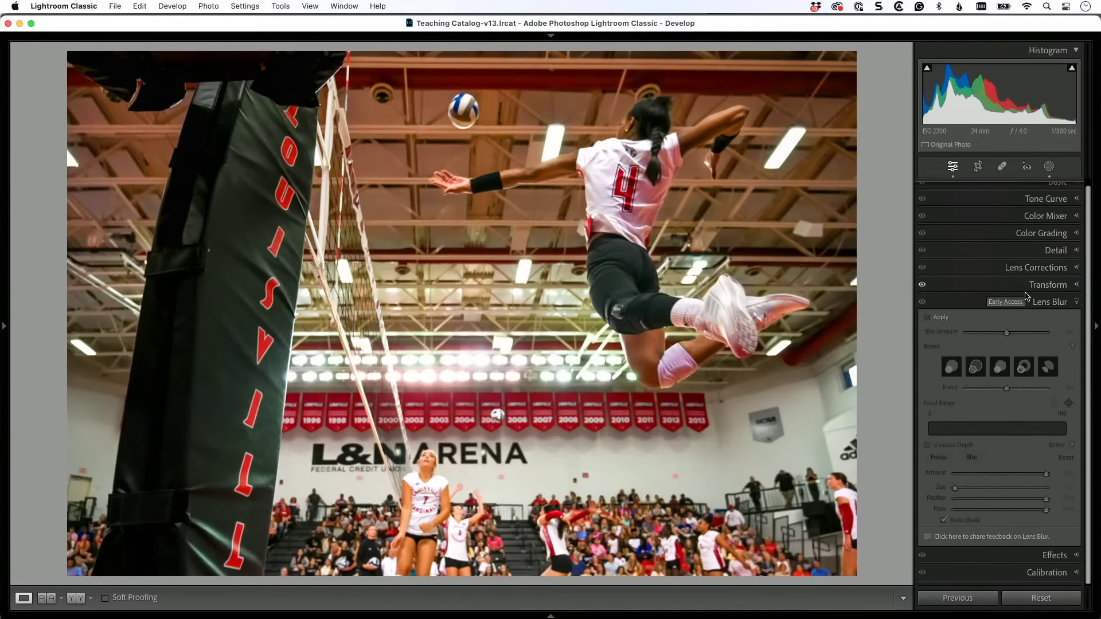
left_click(927, 319)
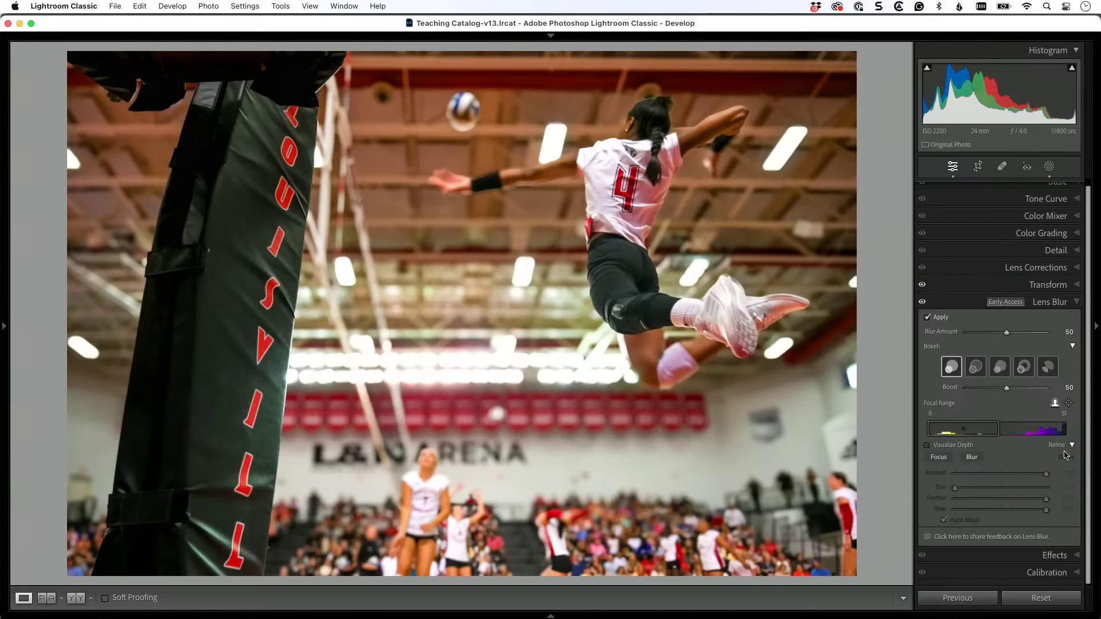
left_click(938, 458)
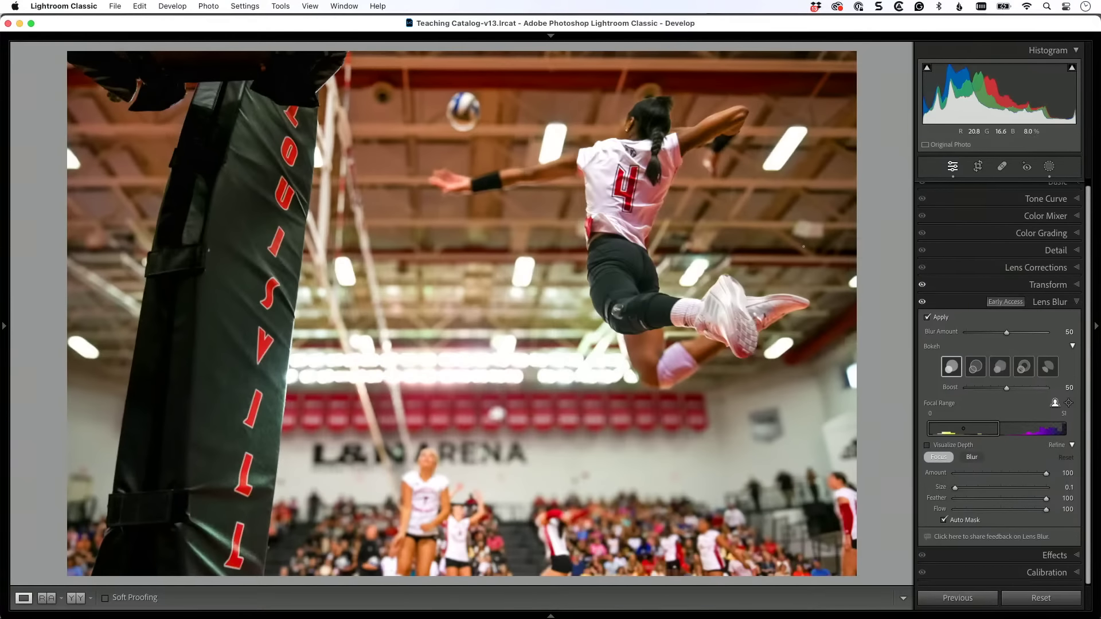
key("bracketright")
key("bracketright")
key("bracketright")
key("bracketleft")
key("bracketleft")
mouse_move(575, 163)
left_mouse_down()
mouse_move(476, 186)
mouse_move(437, 175)
left_mouse_up()
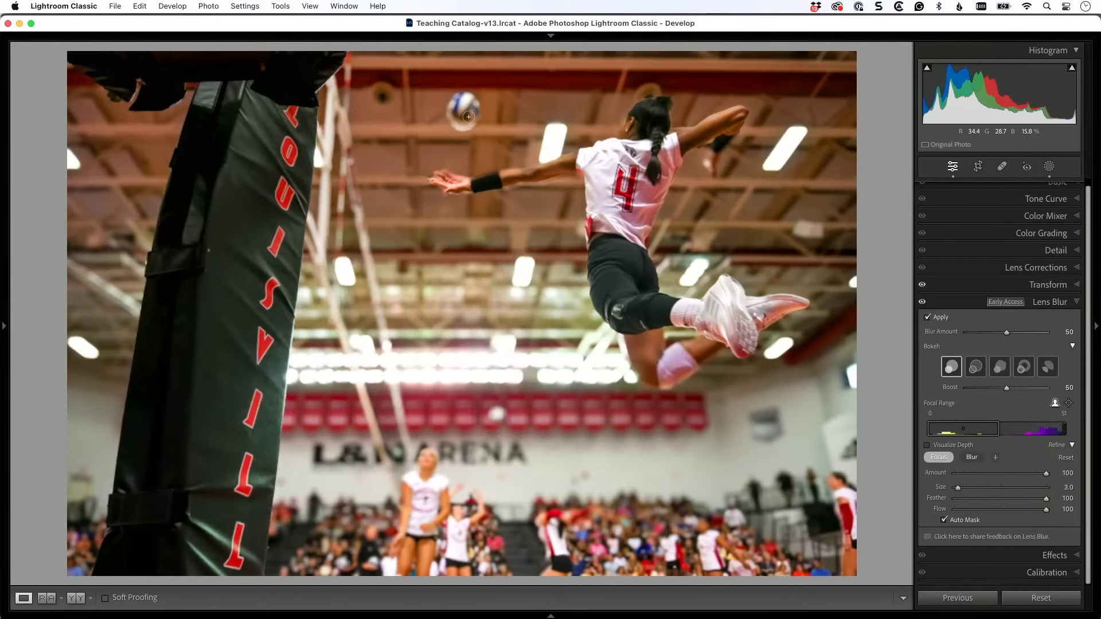
Paint focus back onto the ball, the player's raised hand and wristband, rear knee and shoe, and the outstretched forearm.
mouse_move(467, 113)
left_mouse_down()
mouse_move(471, 97)
mouse_move(467, 120)
mouse_move(459, 105)
left_mouse_up()
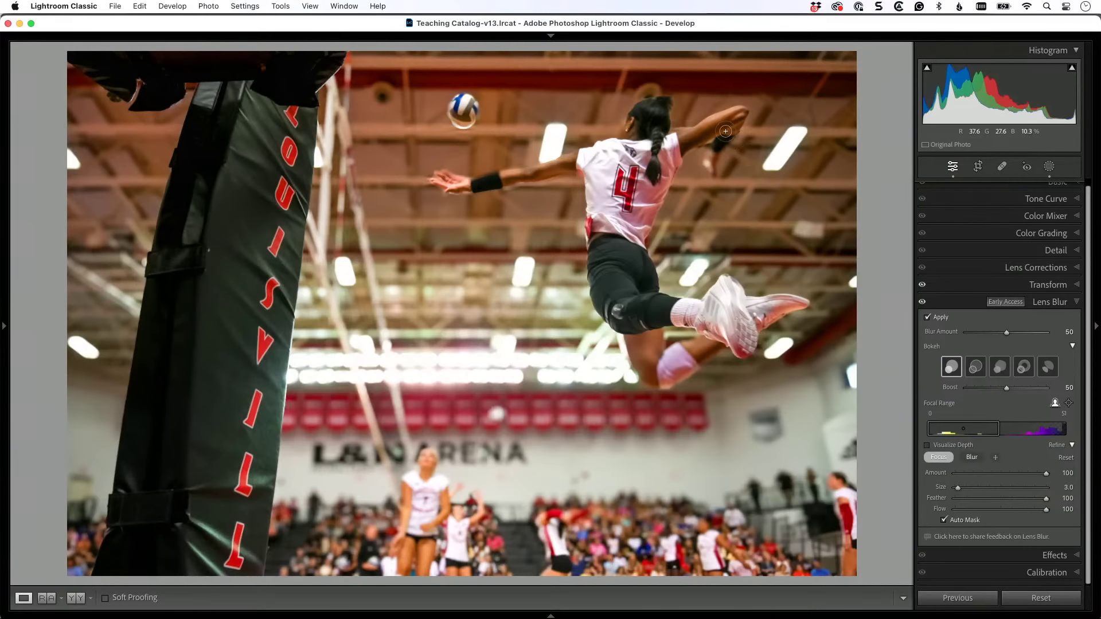
mouse_move(709, 161)
left_mouse_down()
mouse_move(739, 116)
mouse_move(692, 140)
mouse_move(709, 203)
left_mouse_up()
mouse_move(657, 346)
left_mouse_down()
mouse_move(648, 368)
mouse_move(678, 371)
mouse_move(655, 377)
mouse_move(692, 346)
mouse_move(702, 343)
mouse_move(685, 355)
mouse_move(711, 346)
mouse_move(696, 358)
mouse_move(721, 341)
mouse_move(652, 381)
mouse_move(634, 353)
mouse_move(638, 342)
mouse_move(654, 353)
mouse_move(657, 328)
mouse_move(657, 359)
mouse_move(628, 335)
mouse_move(656, 375)
mouse_move(686, 368)
left_mouse_up()
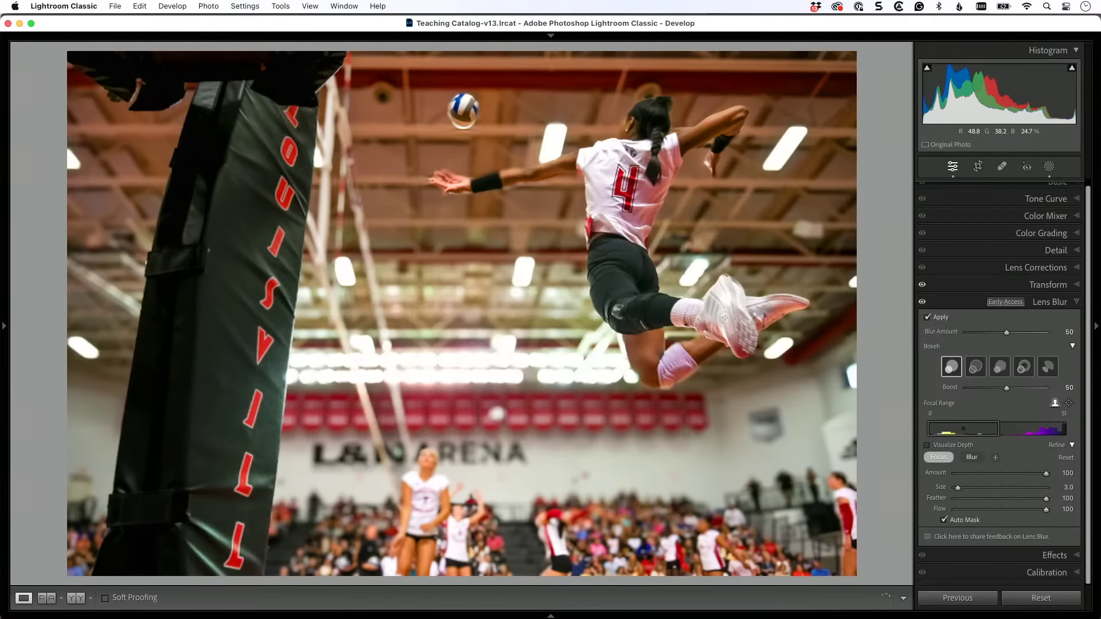
mouse_move(725, 318)
left_mouse_down()
mouse_move(720, 287)
mouse_move(713, 305)
left_mouse_up()
mouse_move(561, 168)
left_mouse_down()
mouse_move(537, 176)
mouse_move(571, 162)
mouse_move(503, 186)
left_mouse_up()
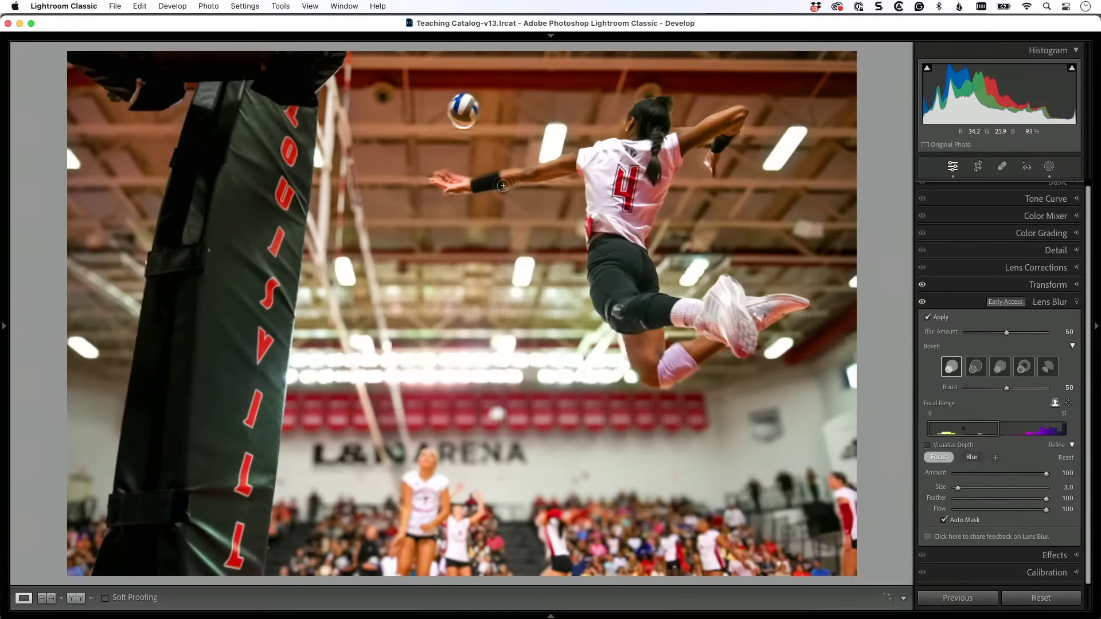
Paint blur over the crowd below the jumping player with a size 11 Blur brush and set the Blur Amount to 83.
left_click(971, 460)
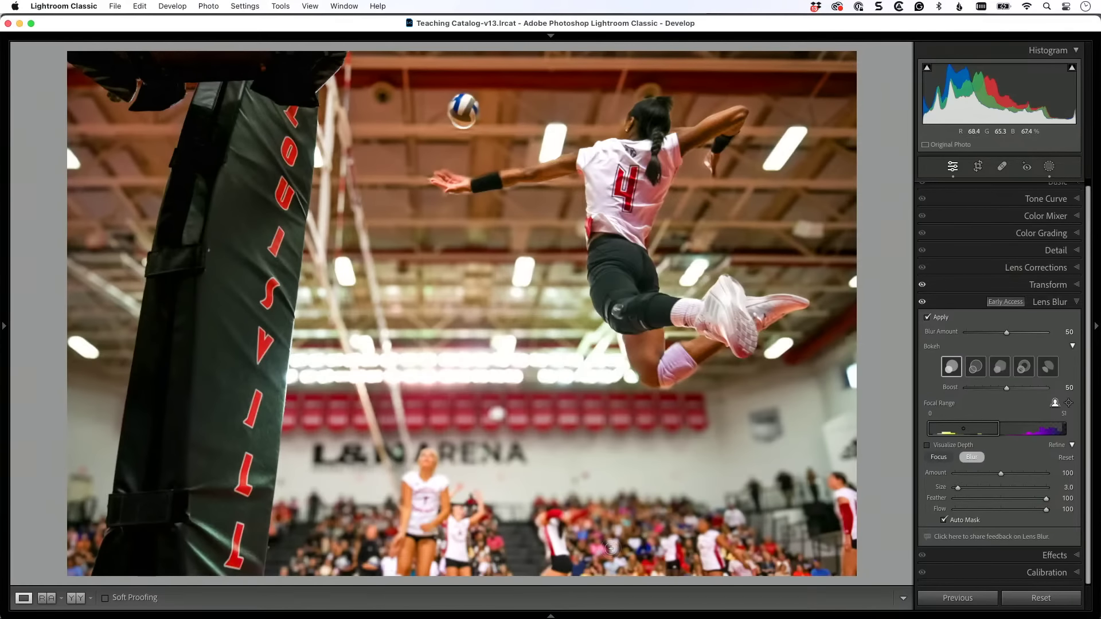
scroll(611, 549, "up", 8)
mouse_move(610, 549)
left_mouse_down()
mouse_move(650, 557)
mouse_move(634, 572)
mouse_move(727, 547)
mouse_move(686, 552)
mouse_move(699, 571)
mouse_move(757, 568)
left_mouse_up()
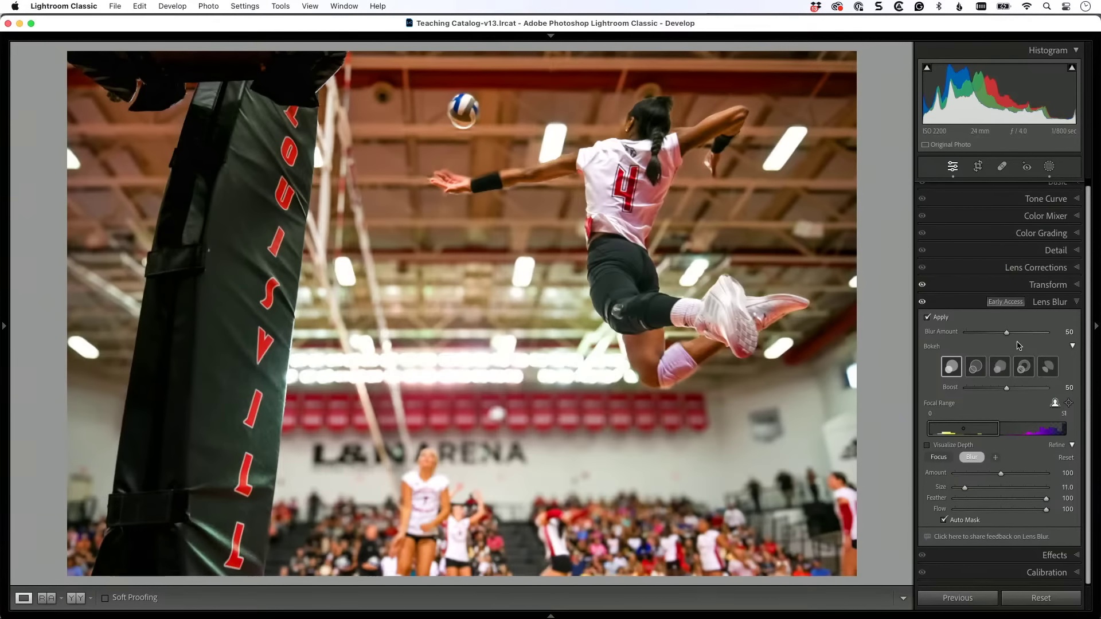
left_click_drag(1006, 332, 1033, 339)
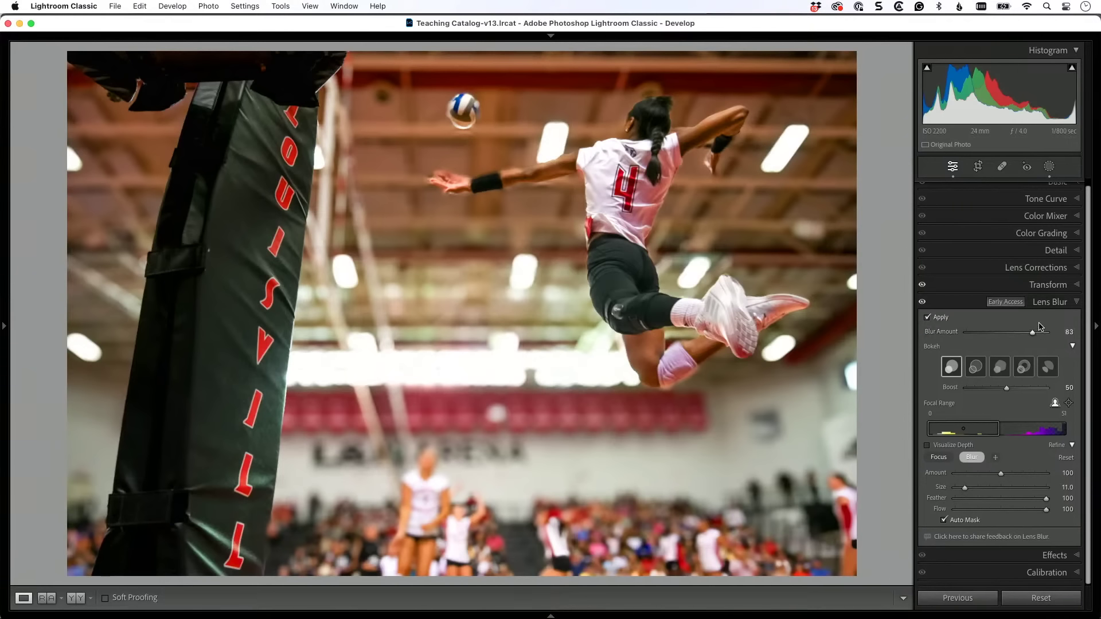
Toggle the Lens Blur effect off and on repeatedly to compare the photo before and after.
left_click(922, 304)
left_click(923, 304)
left_click(922, 303)
left_click(923, 304)
left_click(922, 304)
left_click(922, 304)
left_click(922, 303)
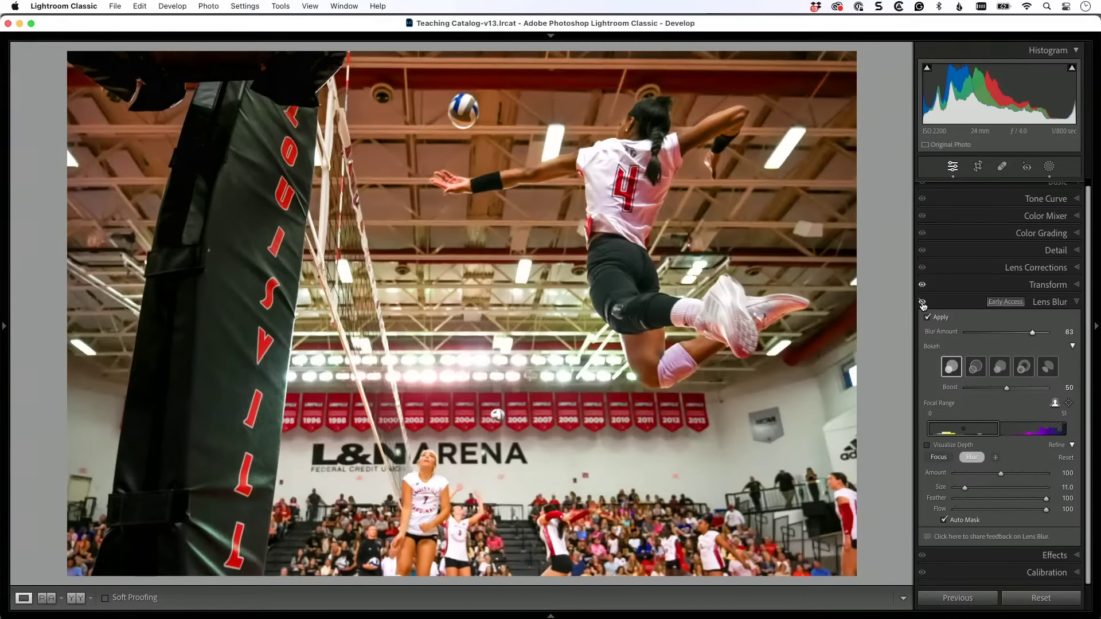
left_click(922, 304)
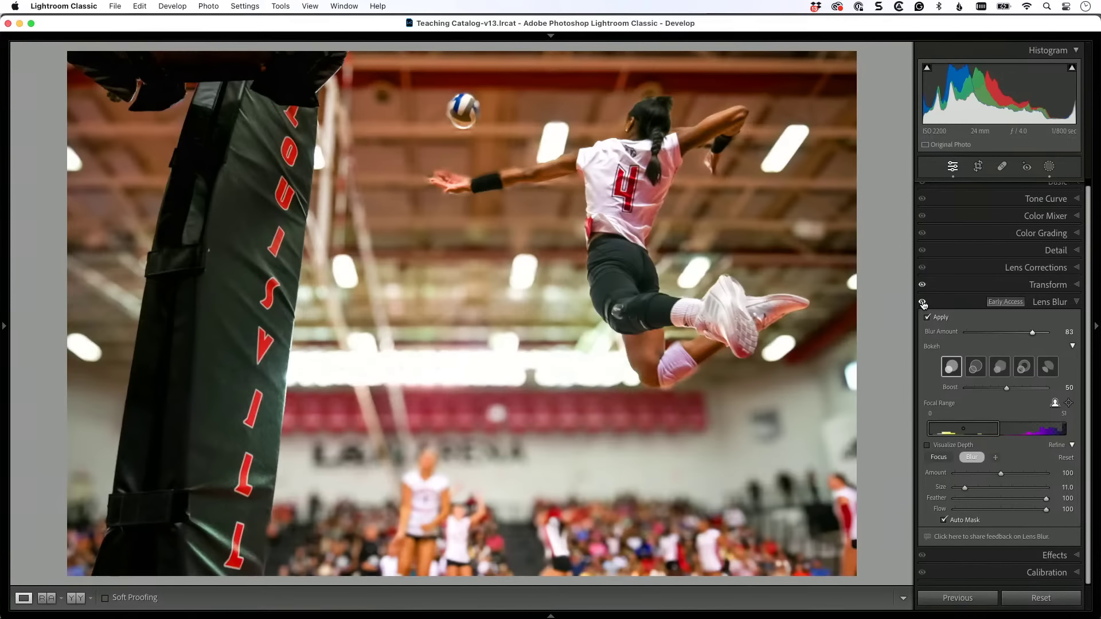
left_click(922, 304)
left_click(923, 304)
Open a copy with Lightroom adjustments in Photoshop and use Fill to remove the dark rigging around the padded post's upper end.
key("super+e")
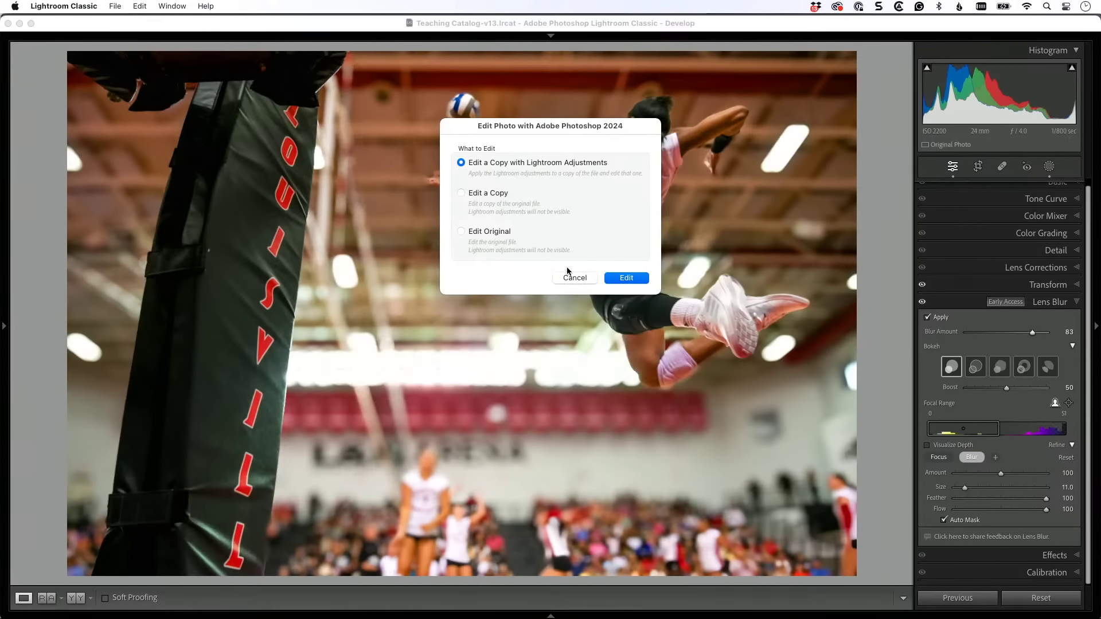
key("Escape")
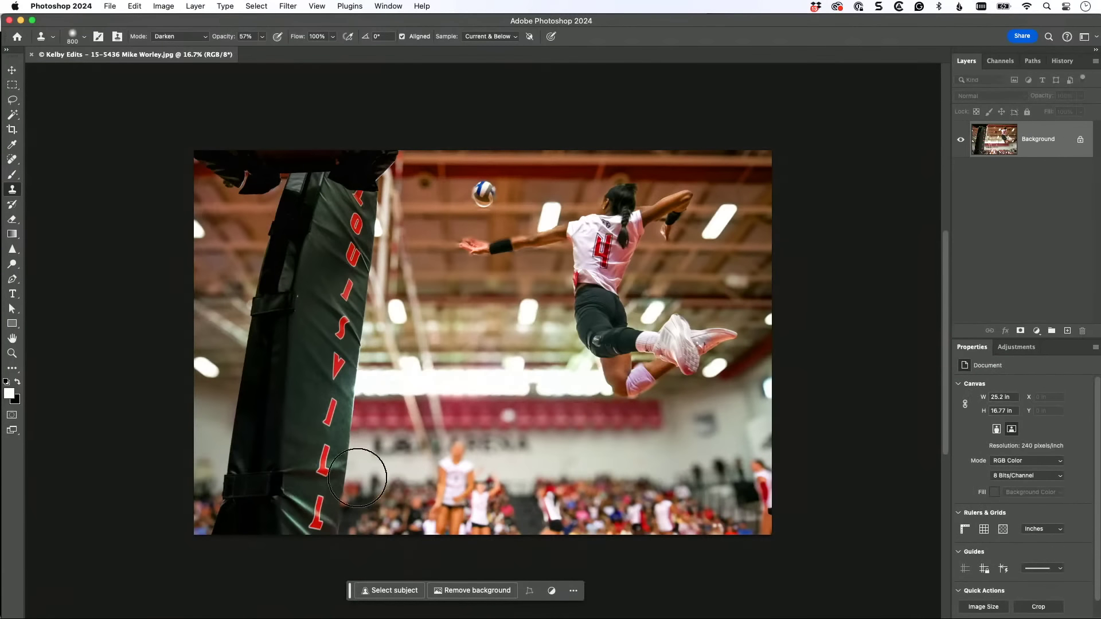
left_click(12, 85)
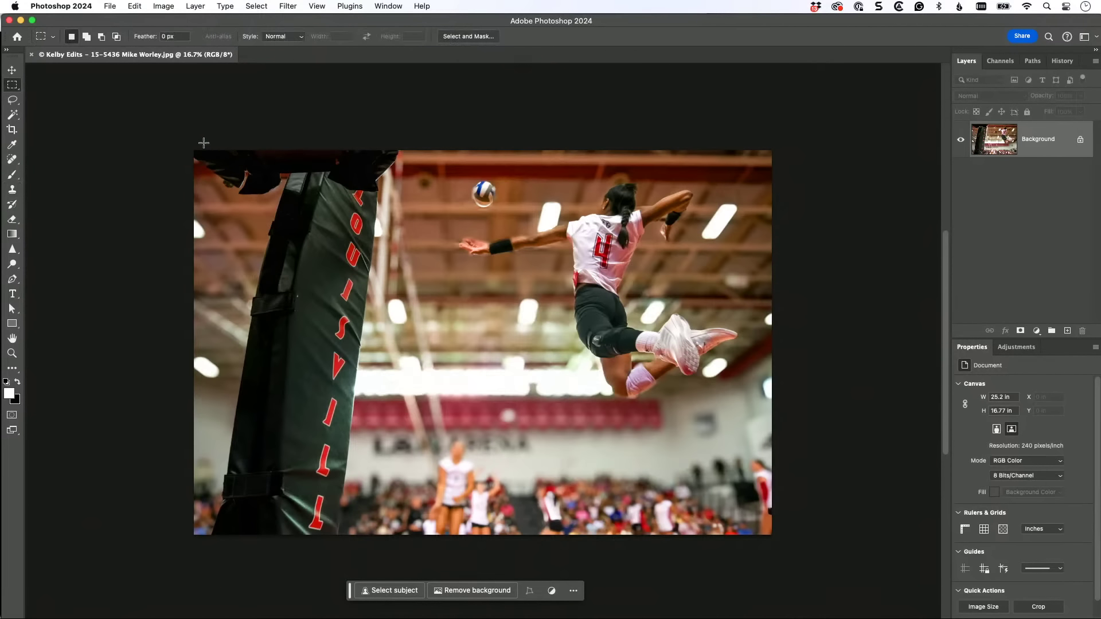
left_click_drag(217, 152, 408, 198)
key("shift+BackSpace")
key("Escape")
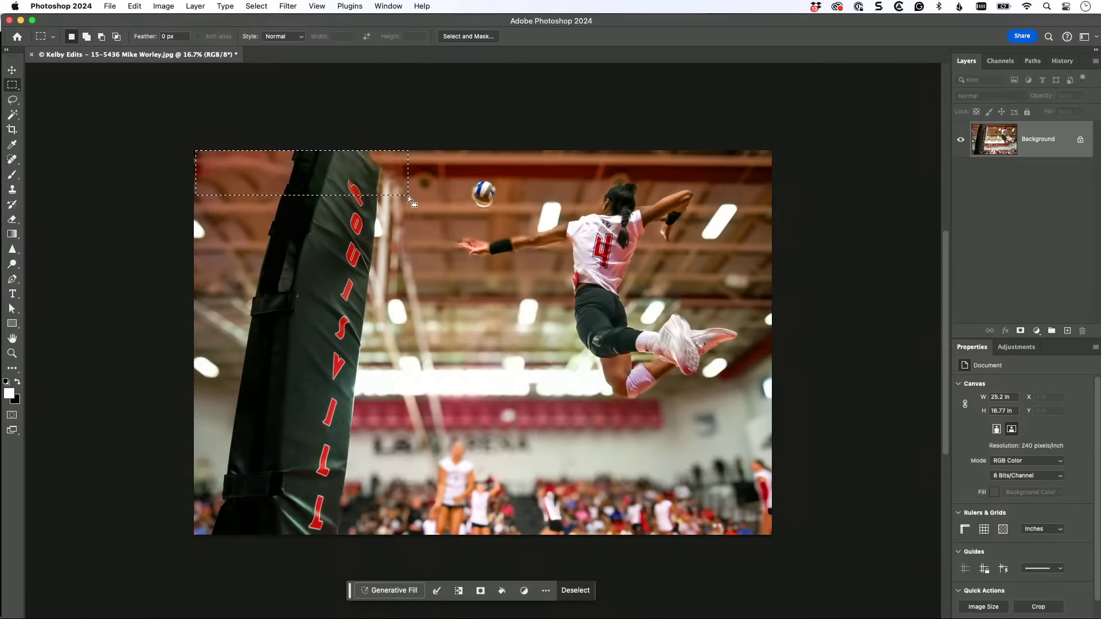
left_click(361, 198)
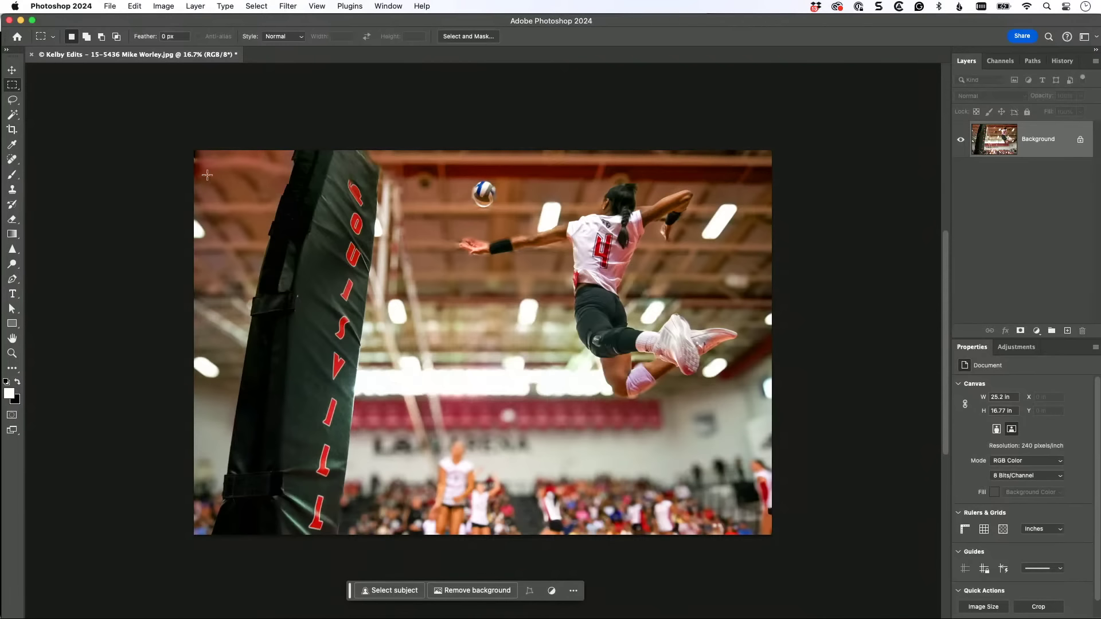
Lasso the whole padded net post, replace it using Generative Fill without a prompt, and preview the second and third variations.
left_click(12, 100)
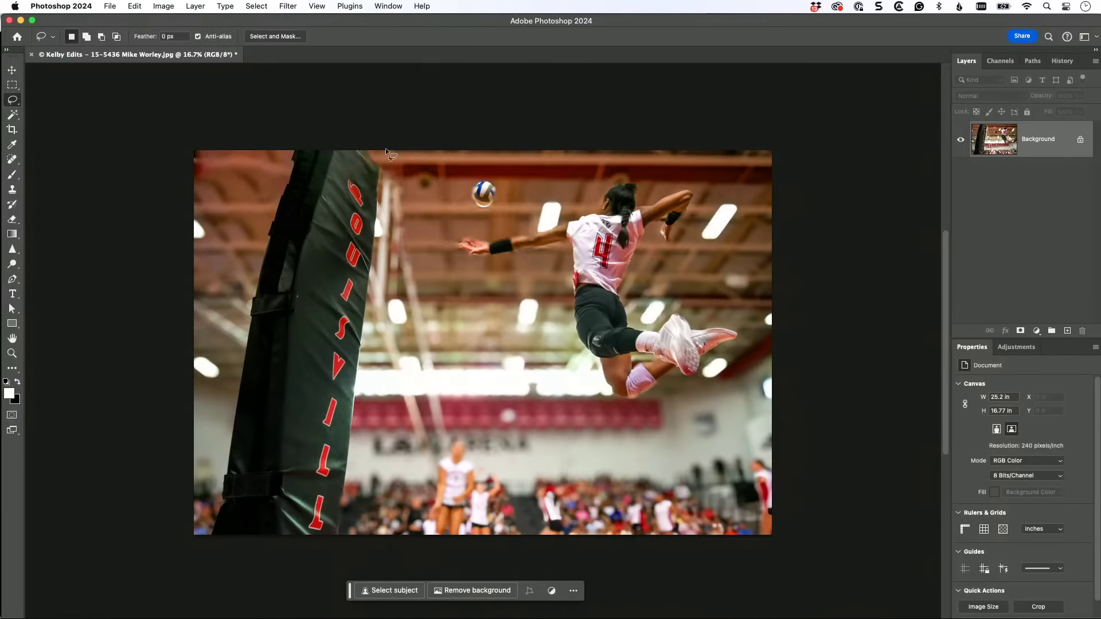
left_click_drag(388, 150, 360, 401)
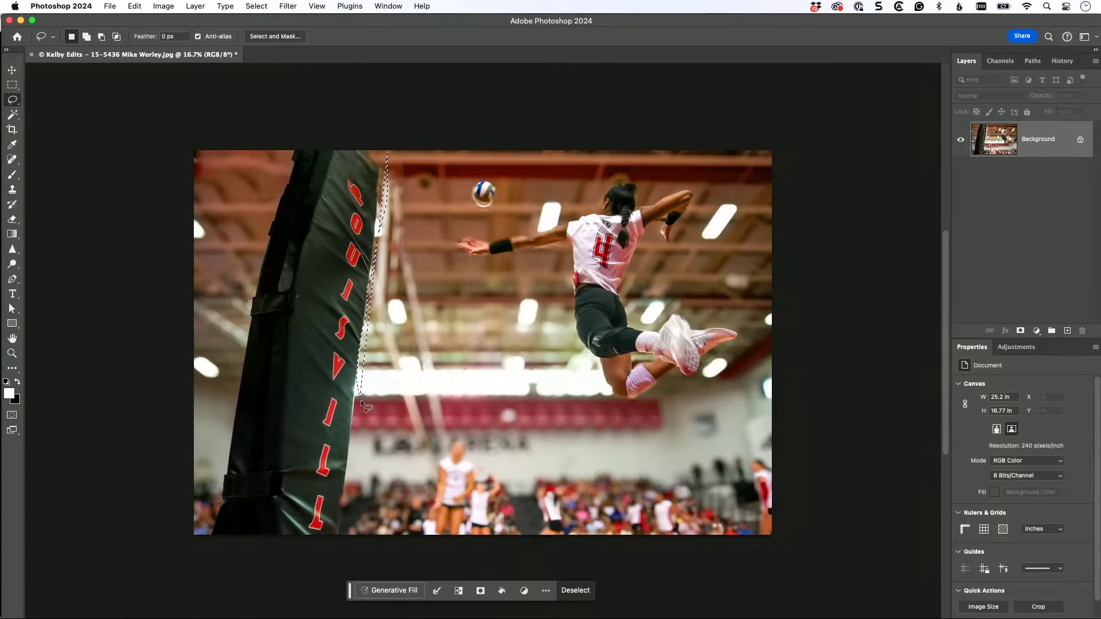
left_click(366, 229)
mouse_move(388, 151)
left_mouse_down()
mouse_move(398, 185)
mouse_move(348, 524)
mouse_move(314, 553)
mouse_move(225, 543)
mouse_move(205, 529)
mouse_move(238, 292)
mouse_move(272, 182)
mouse_move(344, 128)
left_mouse_up()
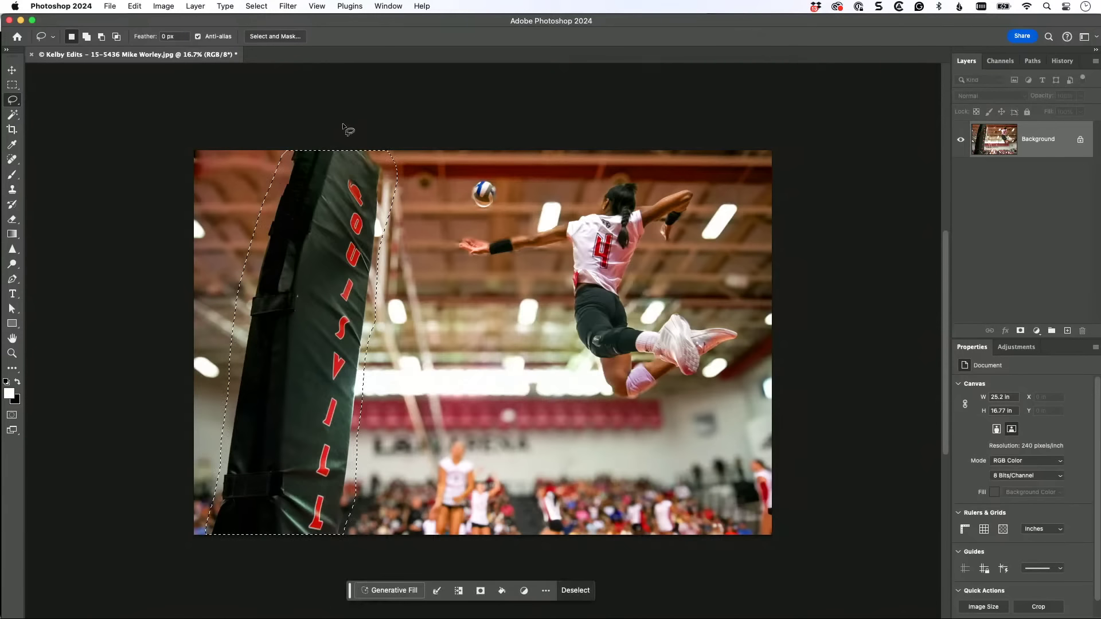
left_click(396, 589)
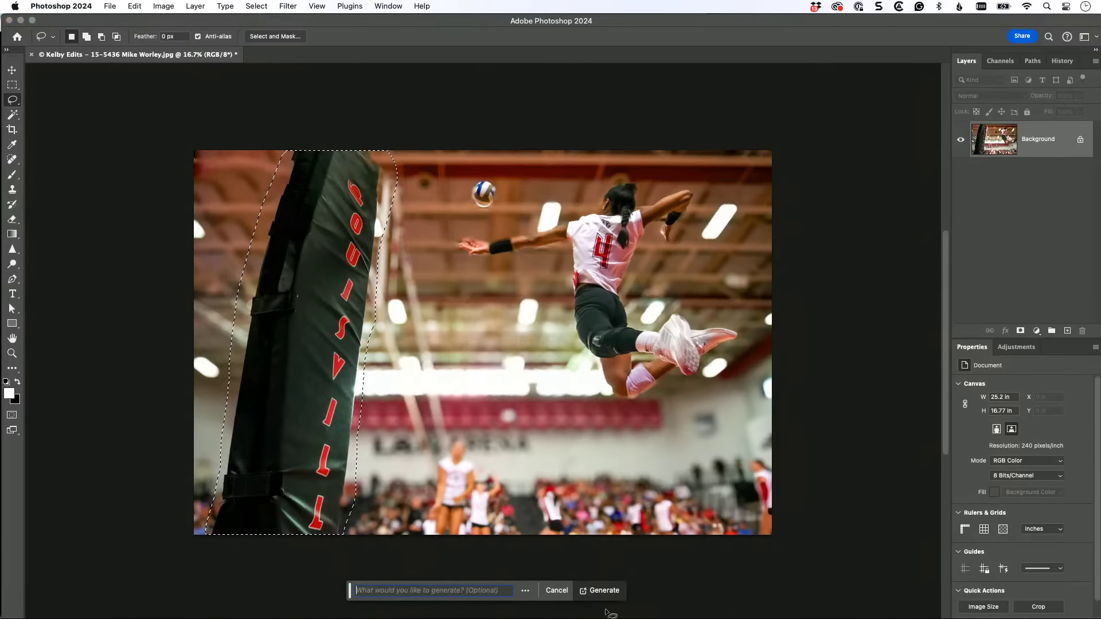
left_click(606, 598)
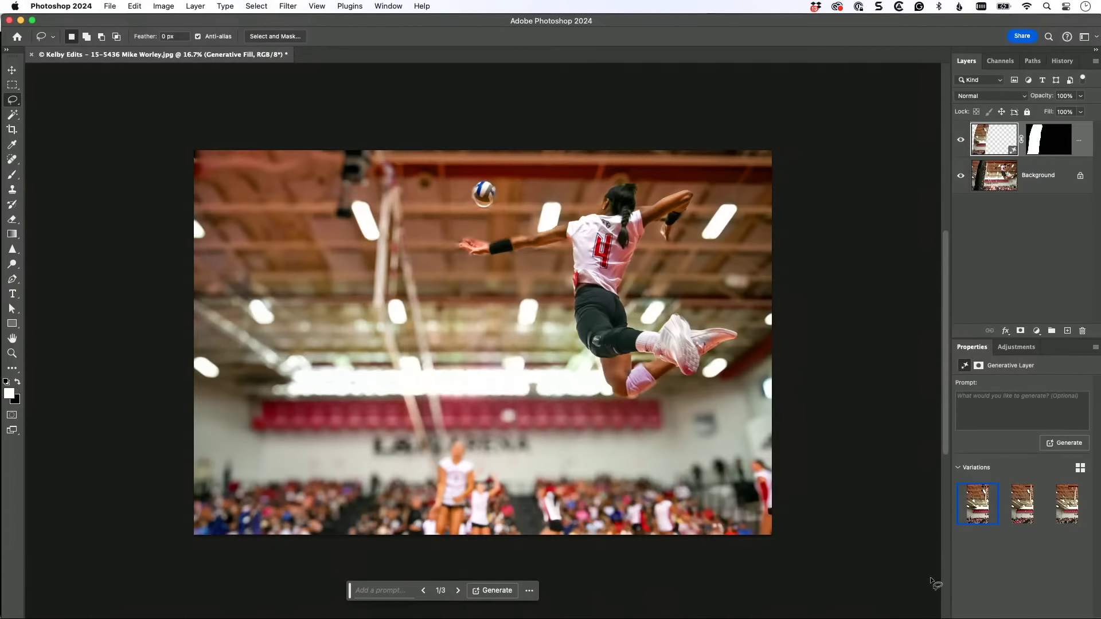
left_click(1025, 503)
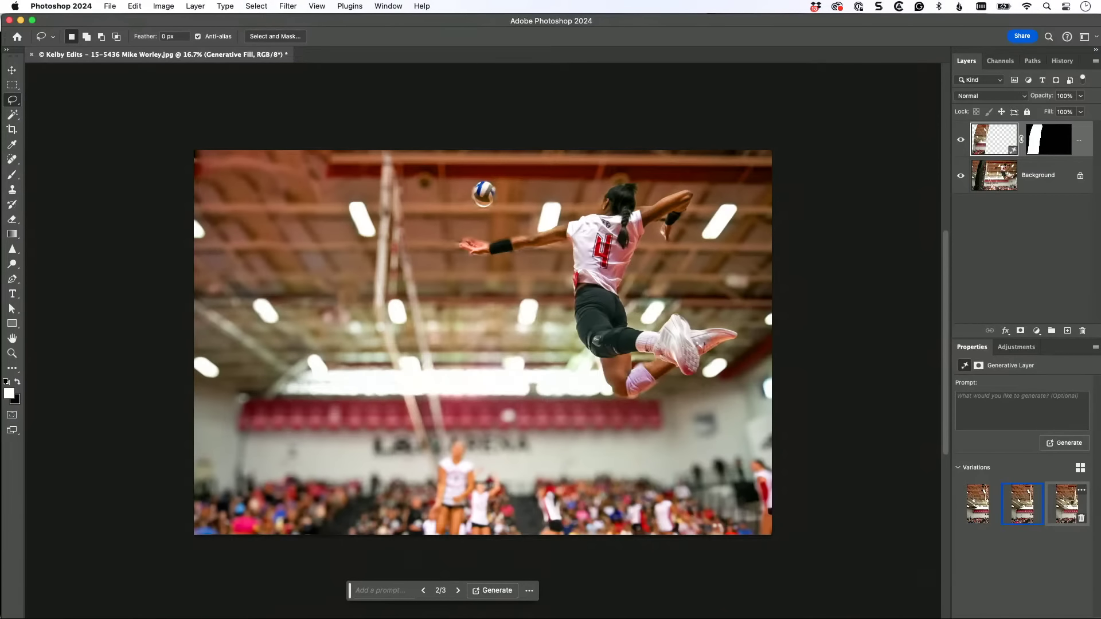
left_click(1067, 504)
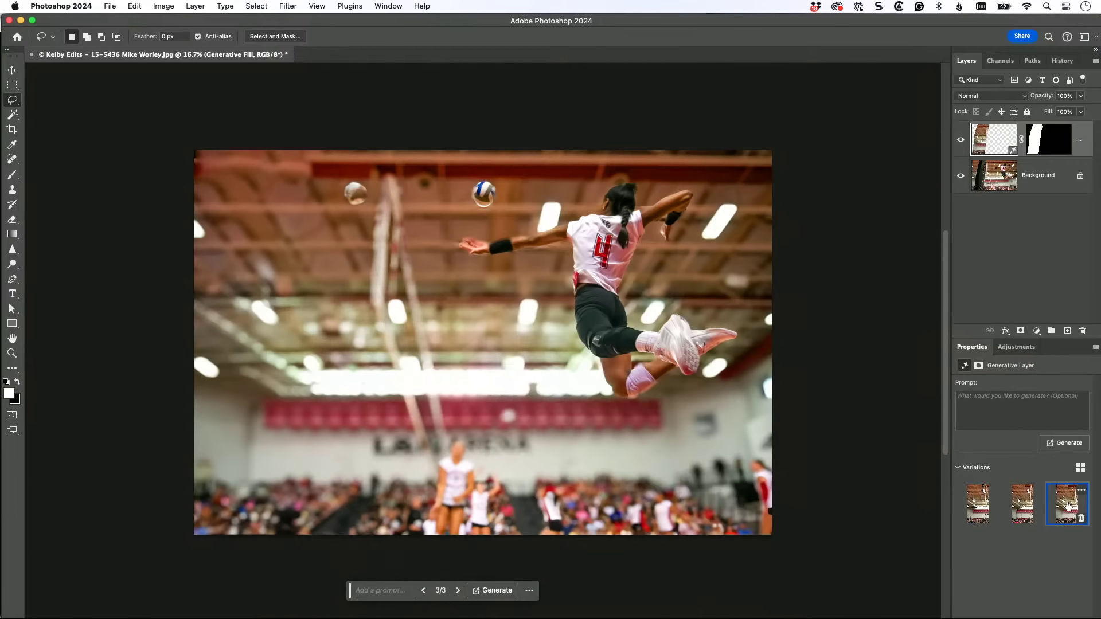
Delete the Generative Fill layer and close the Photoshop document without saving the changes.
left_click_drag(1067, 505, 1083, 333)
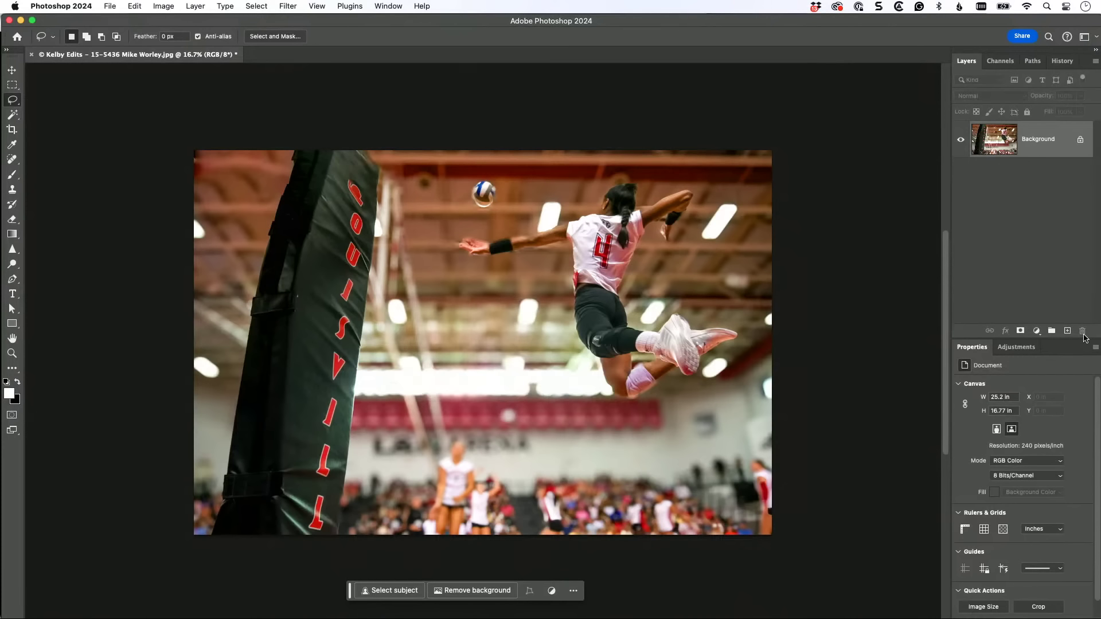
key("super+w")
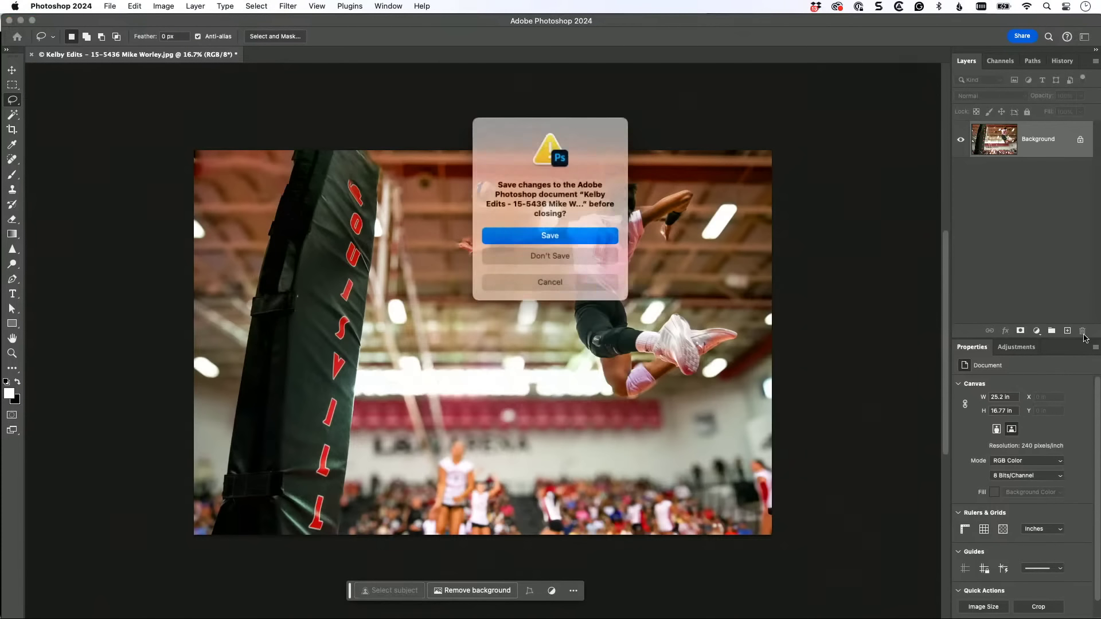
key("super+d")
Crop the green bottle still life in Lightroom Classic, trimming the dark table area below and a strip of curtain above.
mouse_move(880, 613)
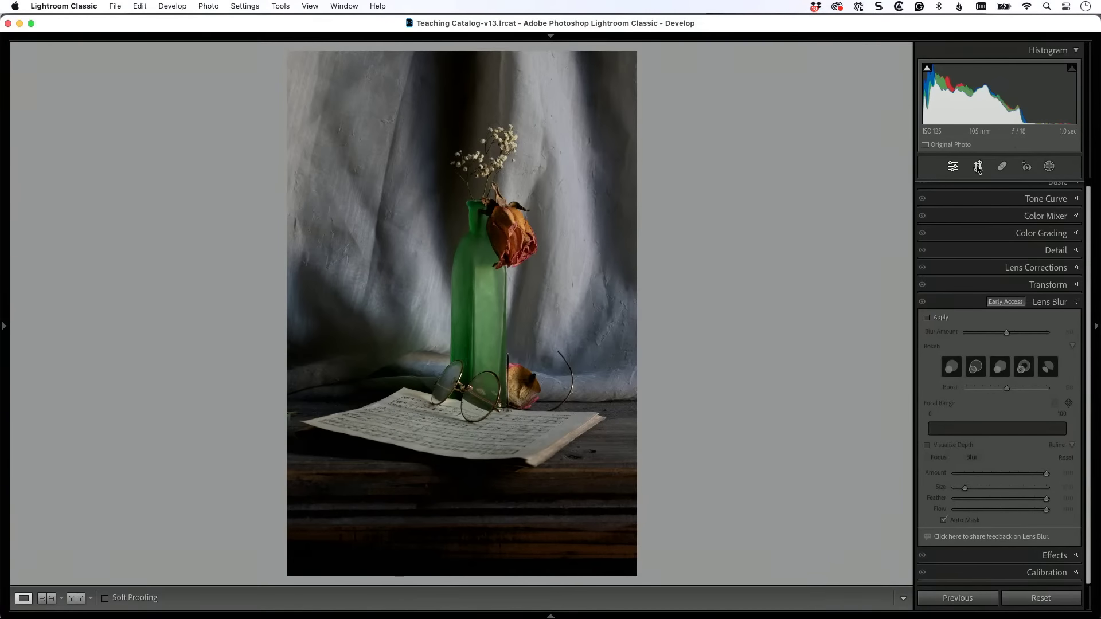
left_click(977, 167)
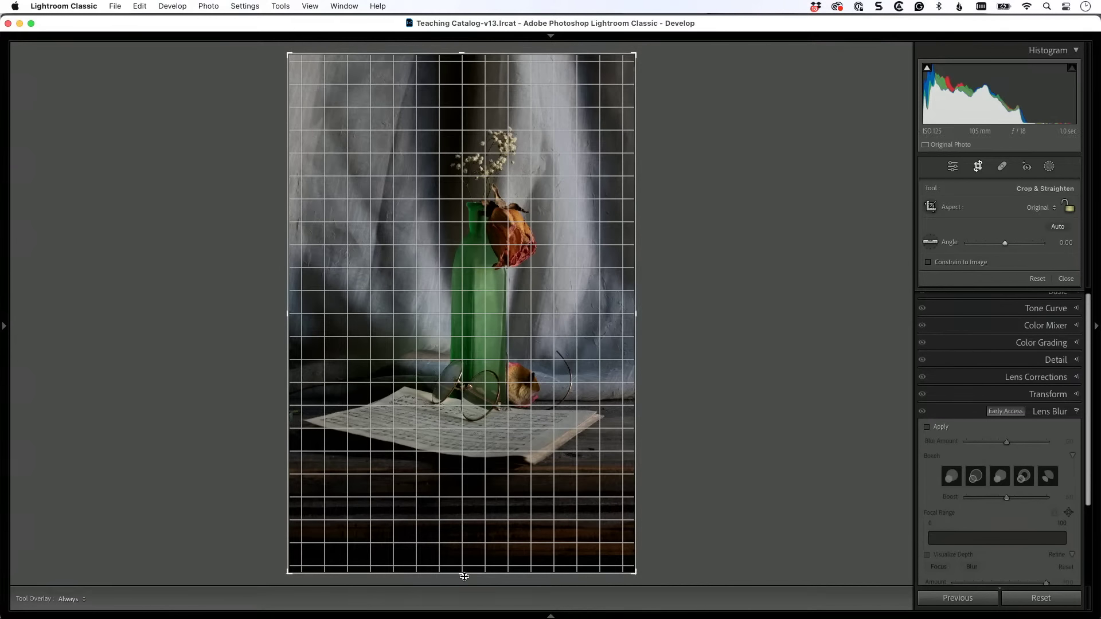
left_click_drag(463, 576, 465, 548)
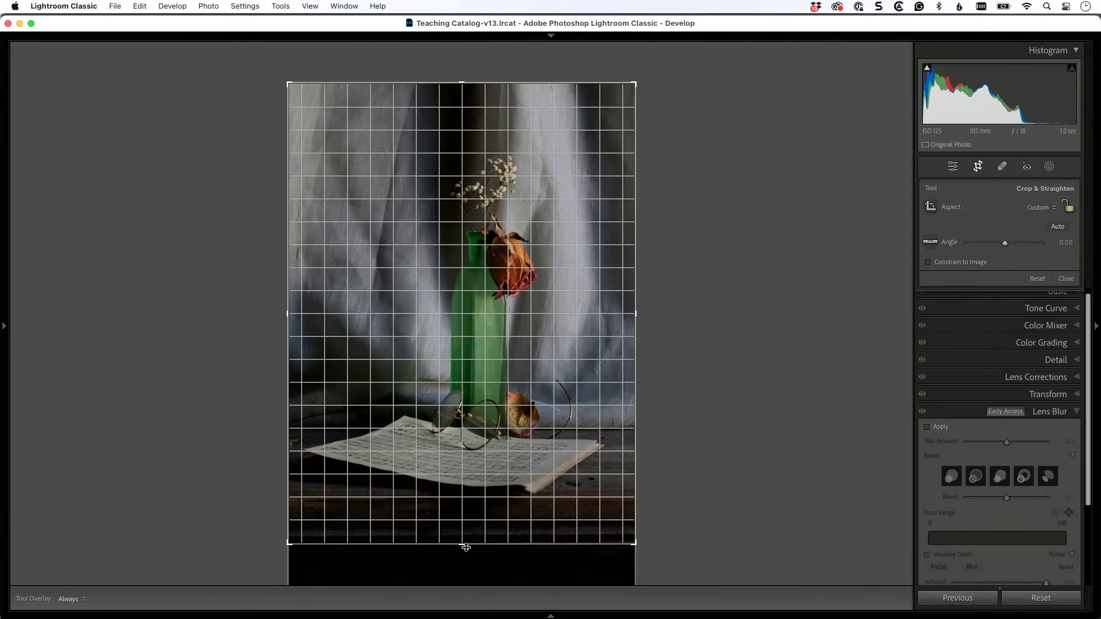
left_click_drag(460, 83, 461, 93)
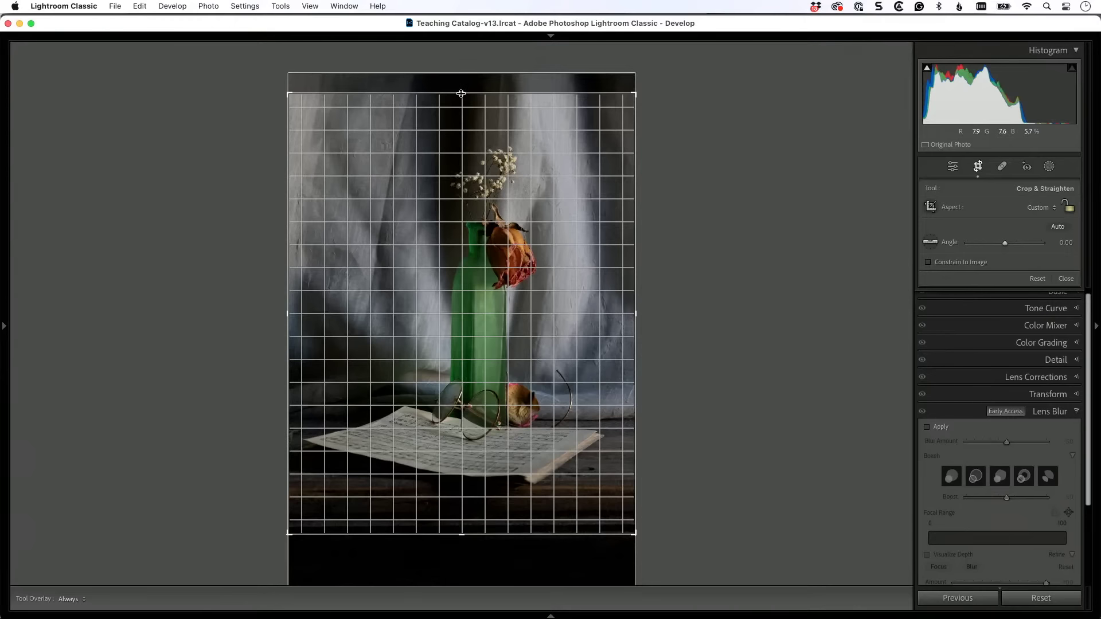
left_click_drag(461, 532, 463, 520)
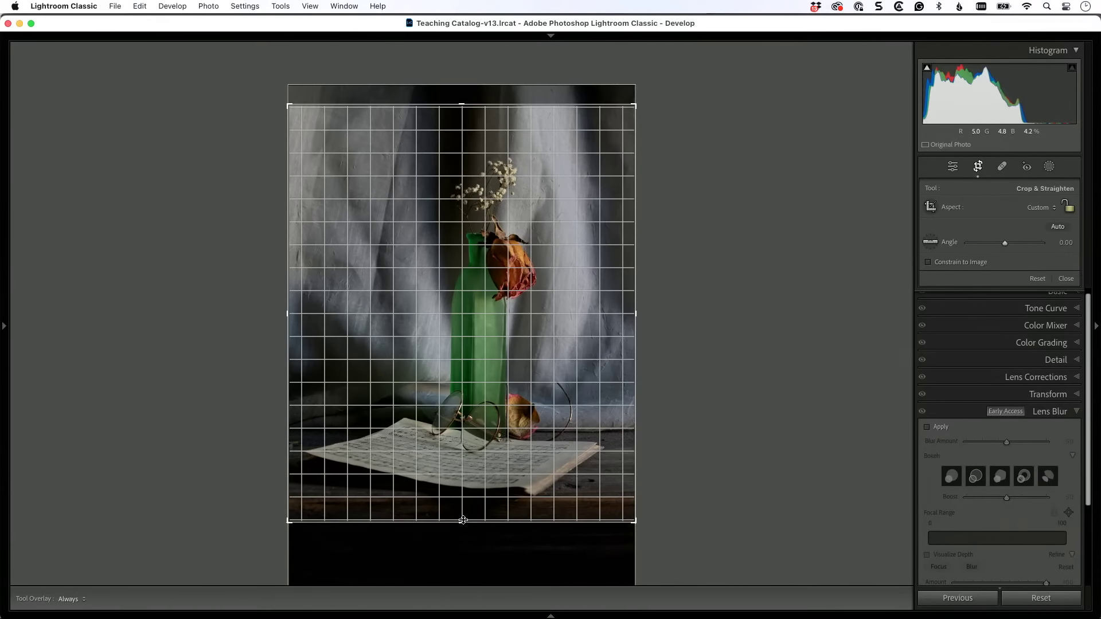
key("Return")
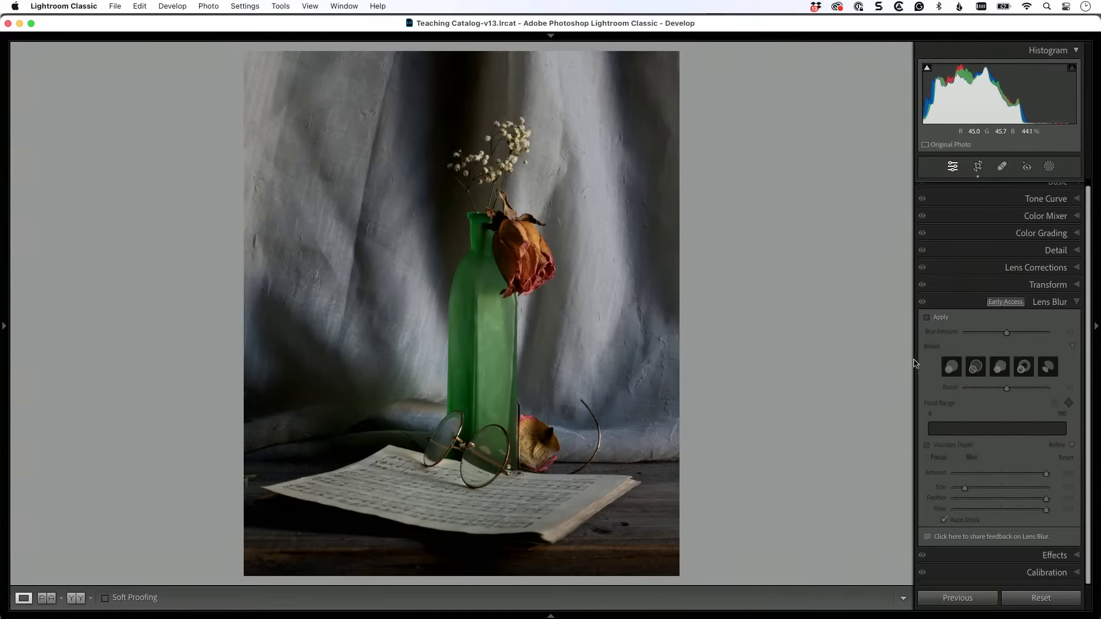
Apply Auto tone to the still life and set the Contrast to −88.
scroll(1001, 304, "up", 1)
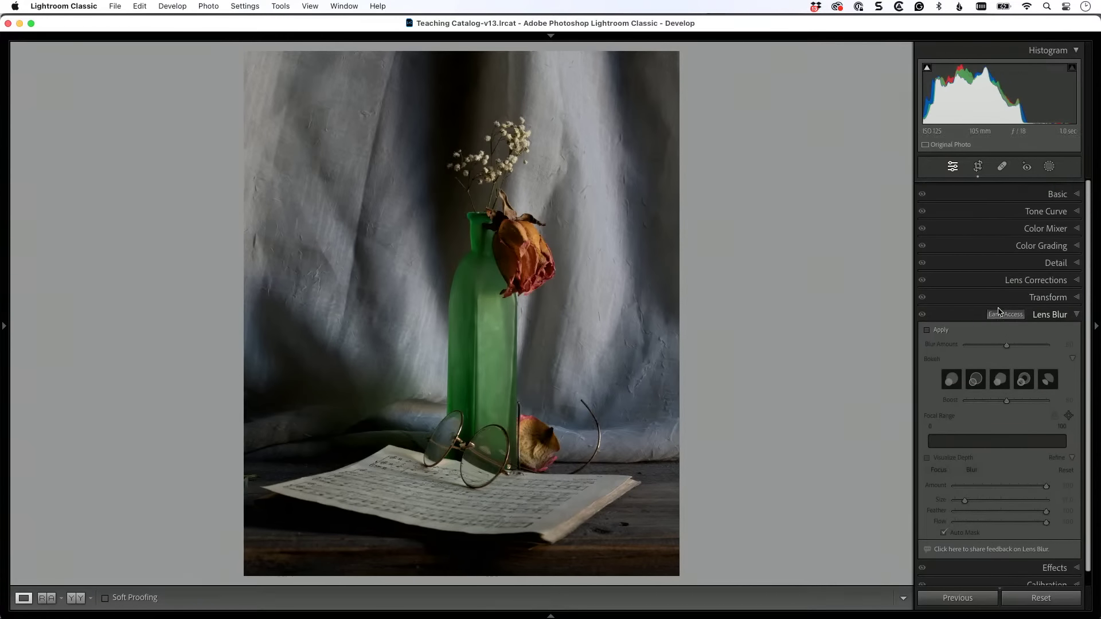
left_click(1058, 187)
left_click(996, 205)
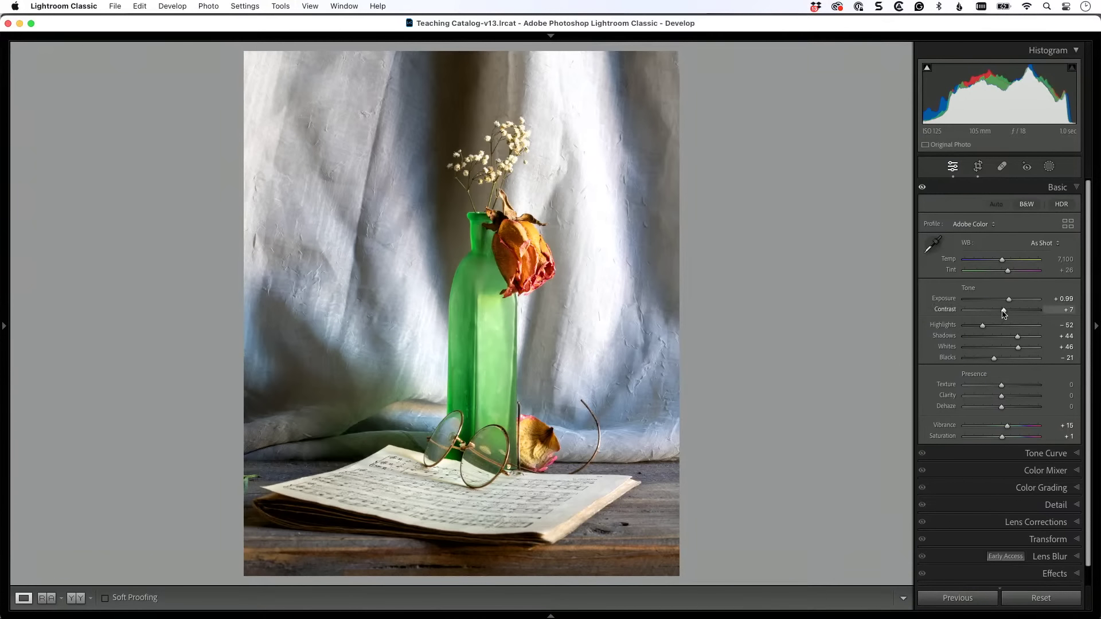
left_click_drag(1004, 313, 971, 318)
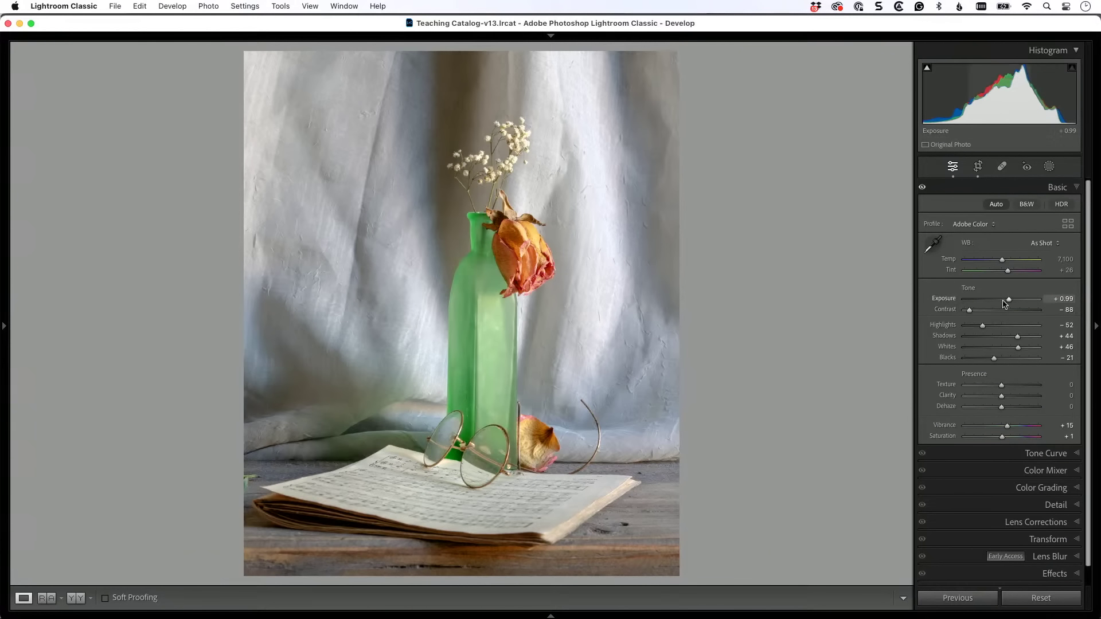
Set the still life's Exposure to +0.65, sample the white balance from the curtain beside the rose, and warm the Temp to 9,530.
left_click_drag(1008, 300, 1006, 303)
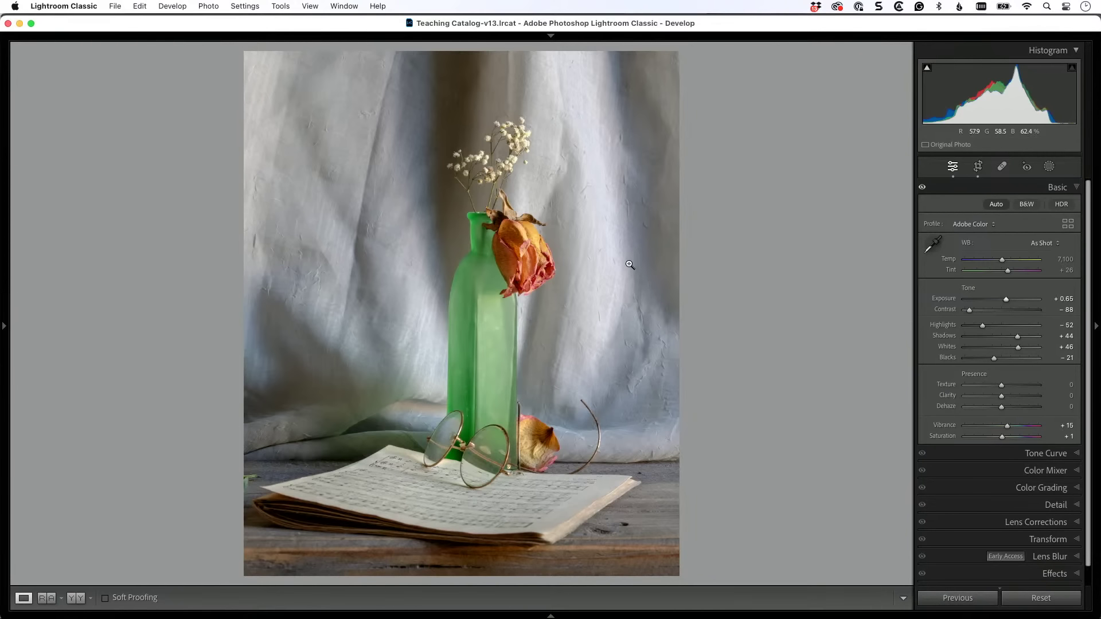
left_click(933, 244)
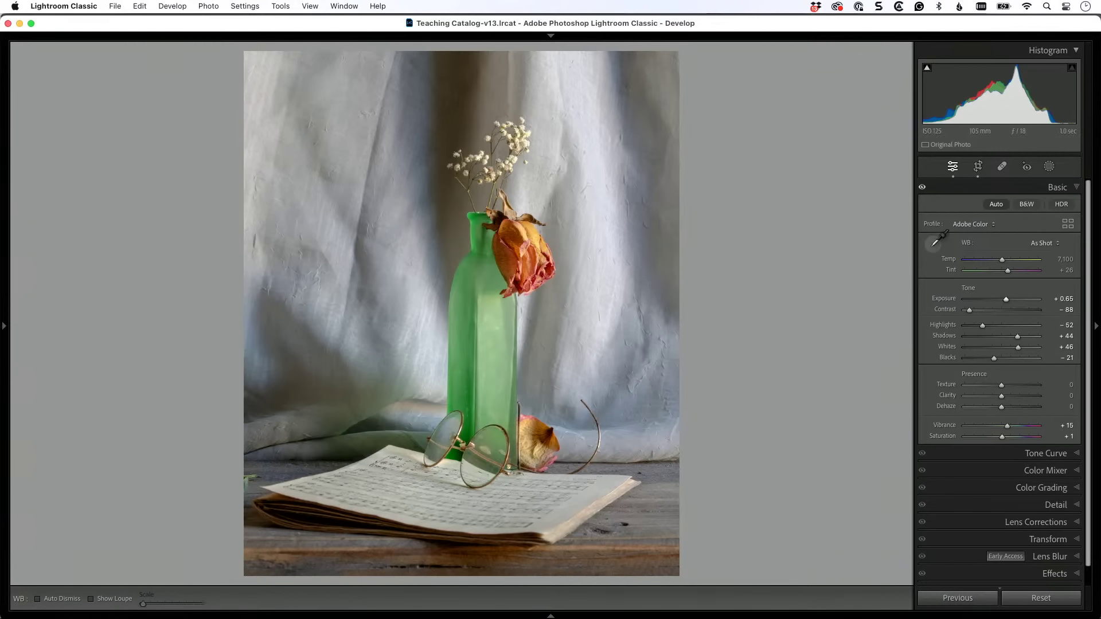
left_click(639, 249)
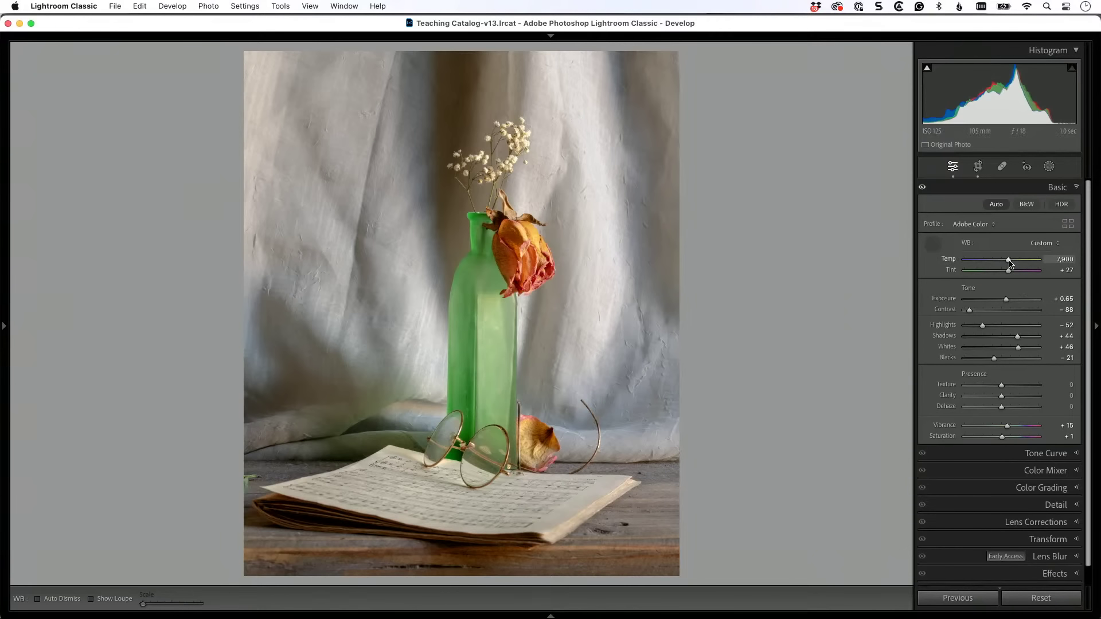
left_click_drag(1009, 263, 1015, 262)
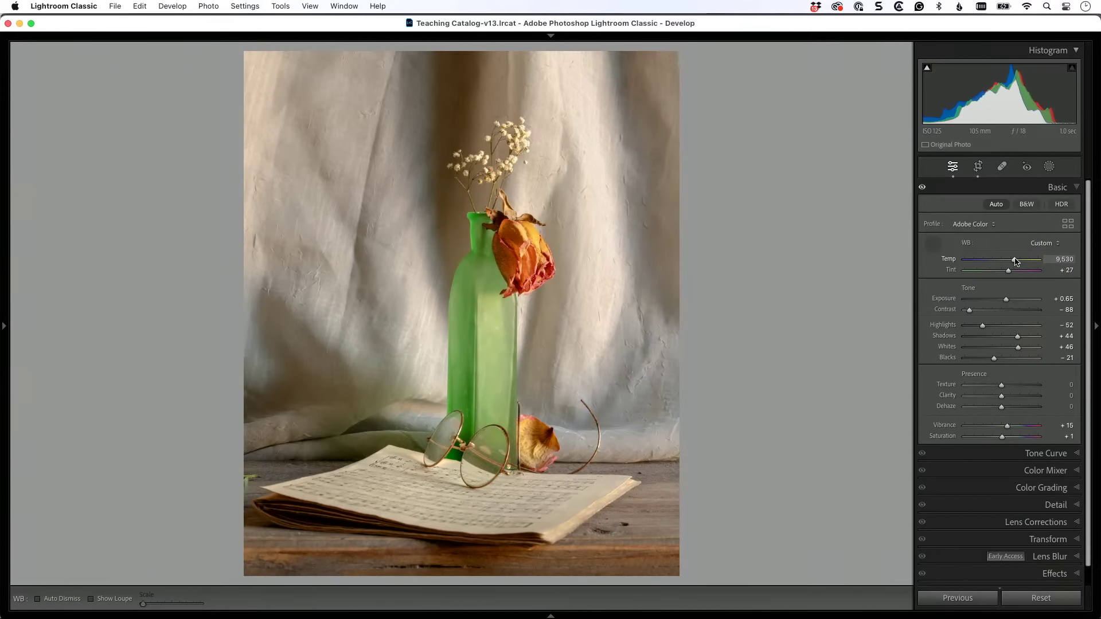
Preview the seasonal presets on the still life and apply SP01 from the Seasons: Spring group.
left_click(4, 328)
scroll(137, 326, "up", 2)
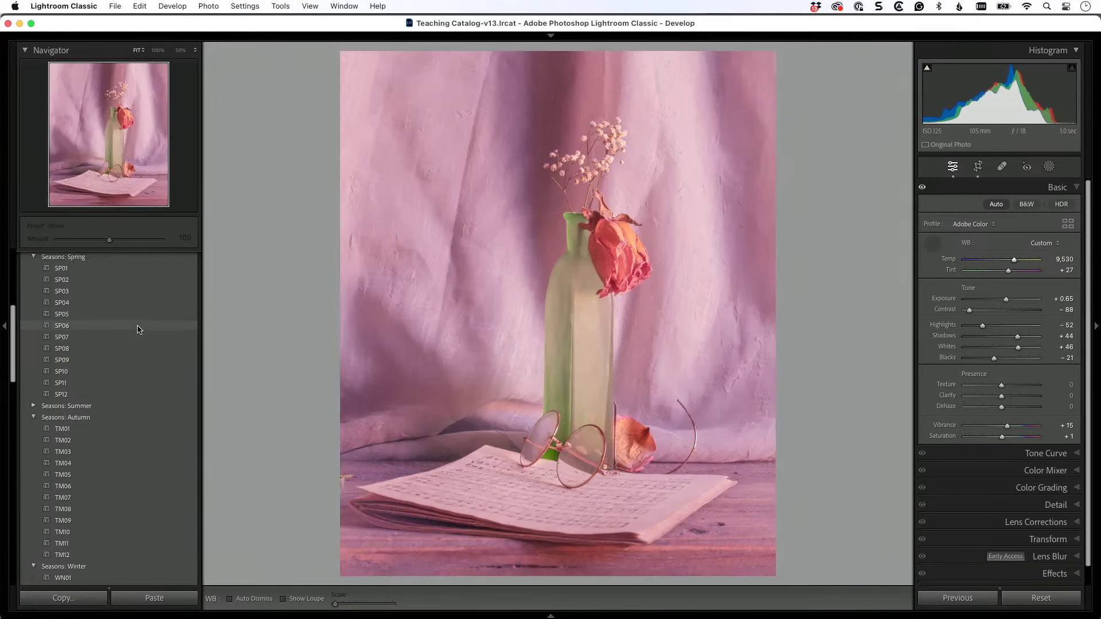
scroll(138, 329, "up", 1)
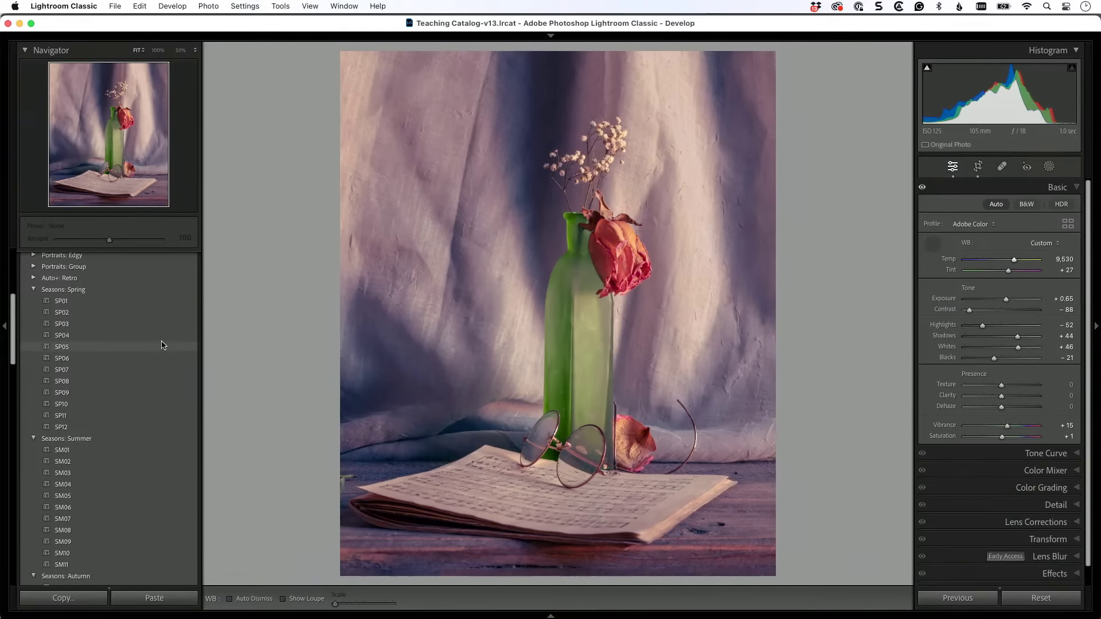
scroll(157, 346, "down", 4)
left_click(157, 347)
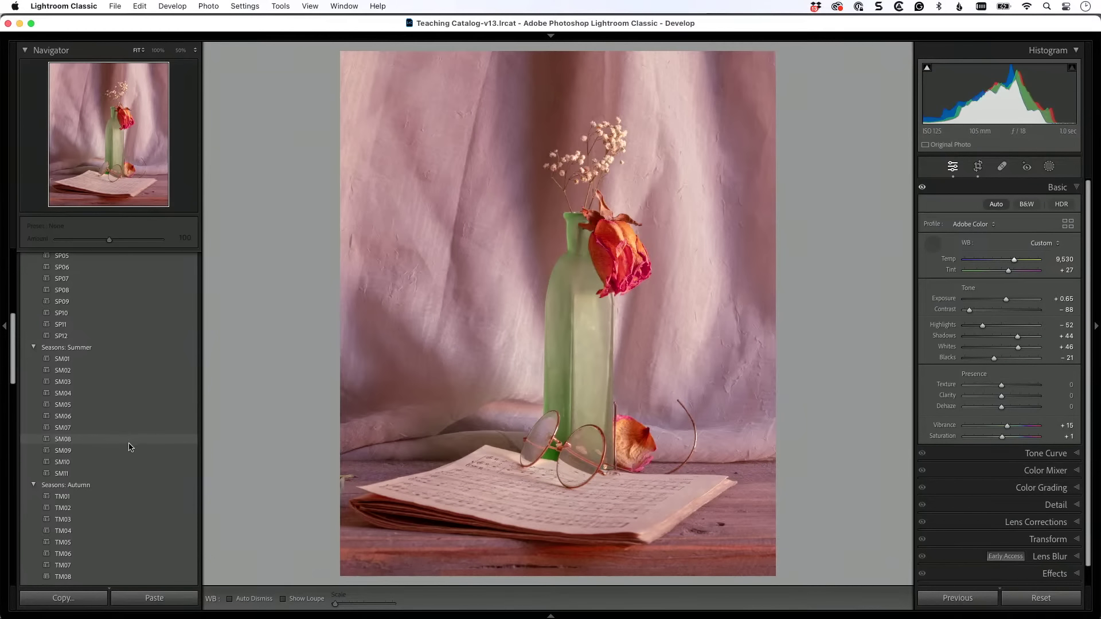
scroll(128, 441, "up", 5)
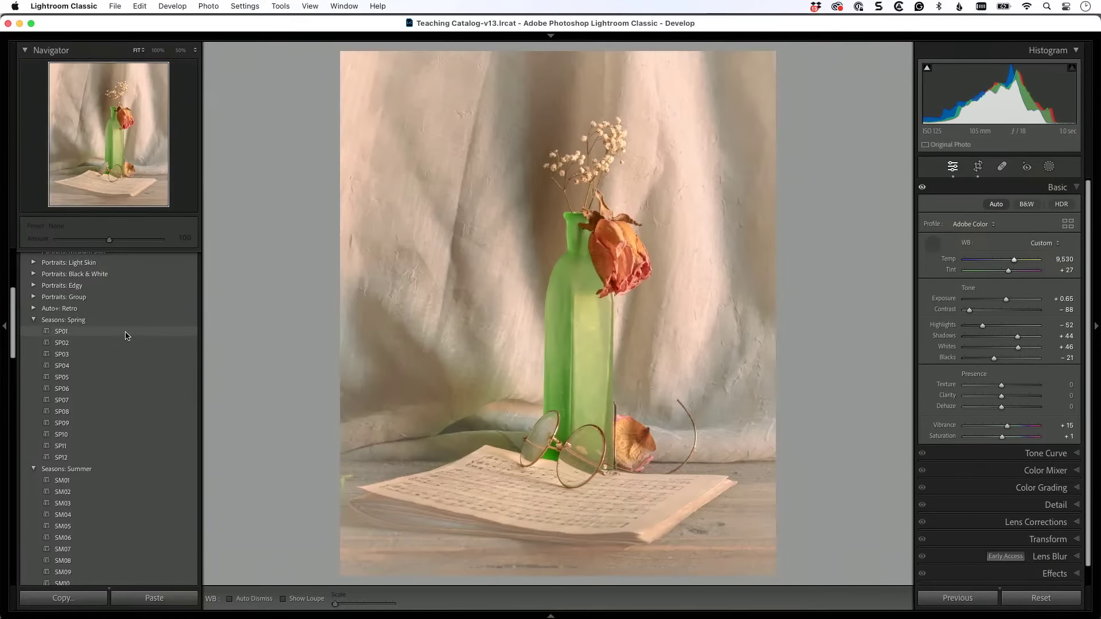
left_click(127, 336)
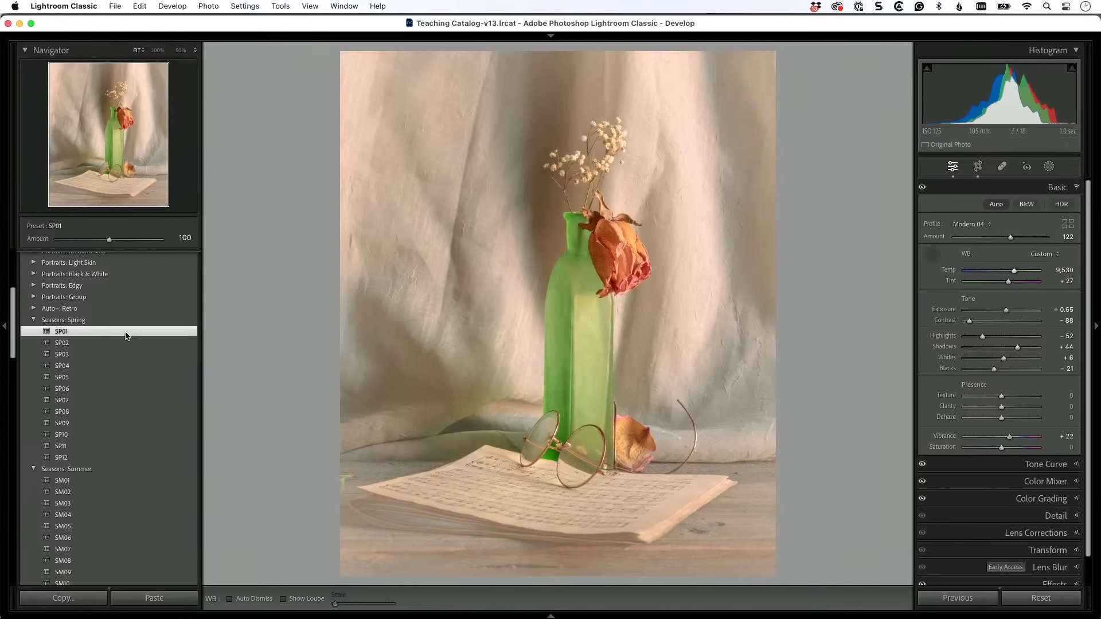
Remove the preset's pale edge glow by setting the post-crop vignetting Amount to 0.
scroll(1032, 458, "down", 1)
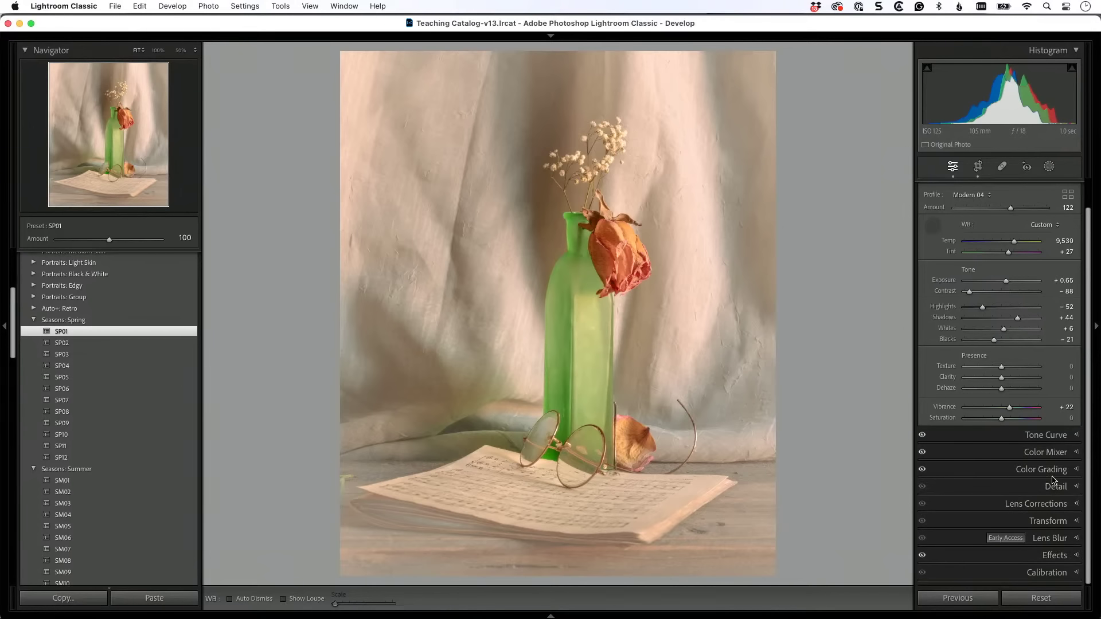
scroll(1054, 487, "up", 1)
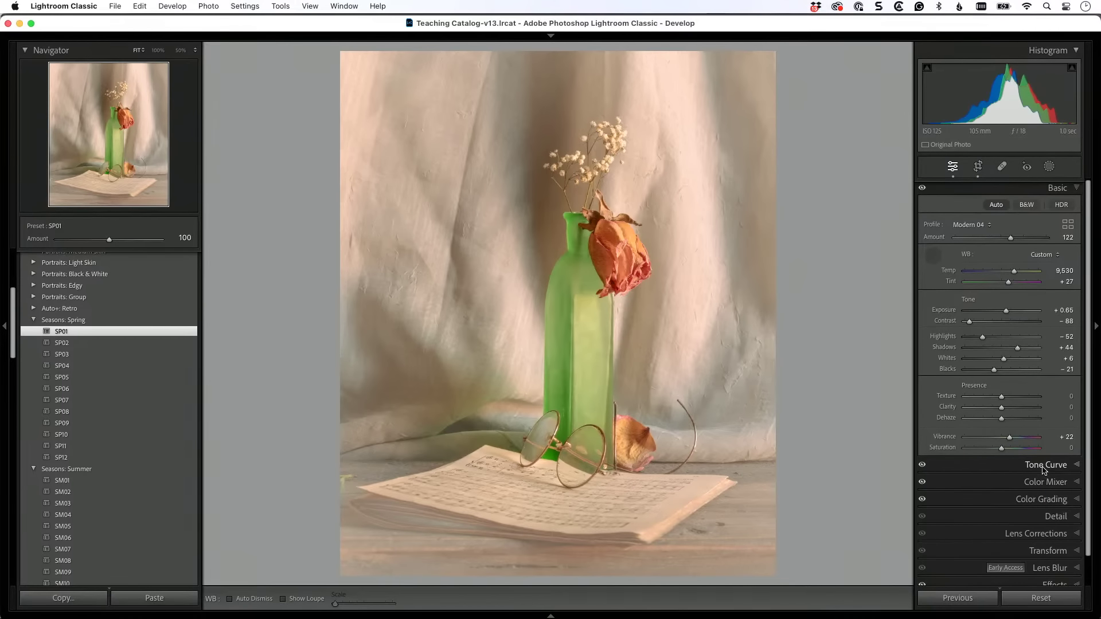
scroll(1043, 467, "down", 1)
left_click(1050, 560)
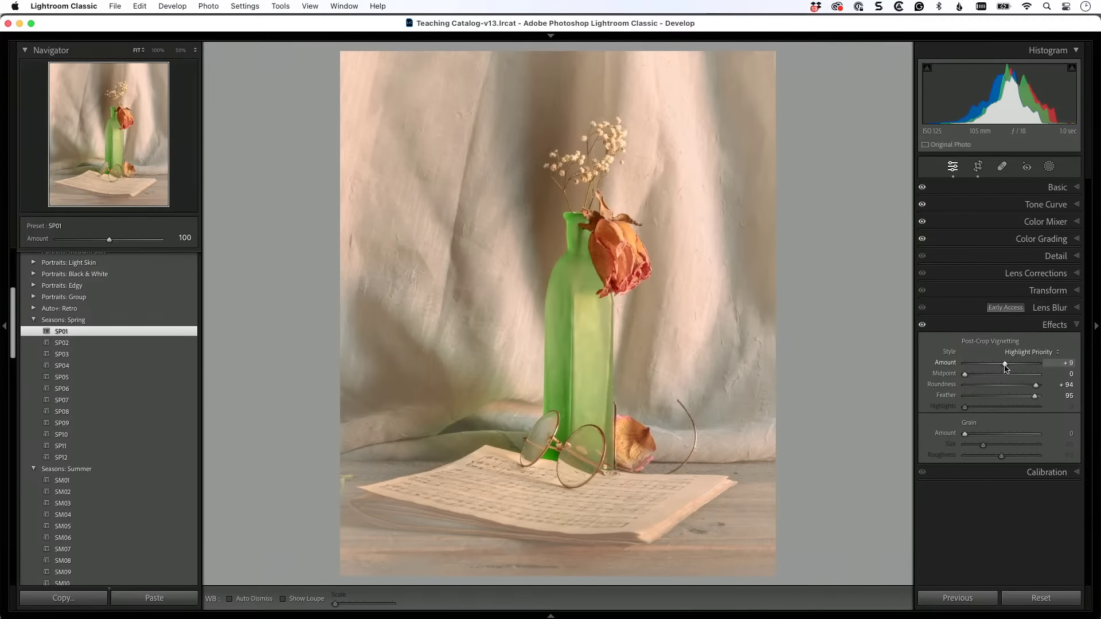
left_click_drag(1005, 367, 1005, 369)
left_click_drag(1005, 367, 1002, 369)
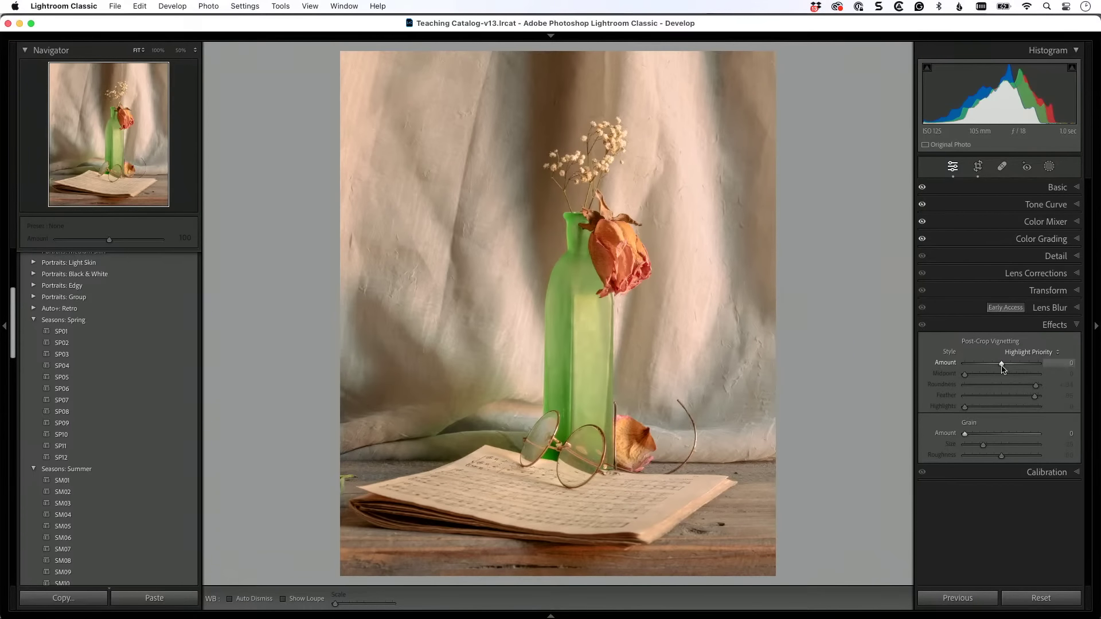
Switch to Photoshop and try to lasso and clear a narrow strip along the curtain fold beside the bottle, dropping the selection.
key("super+Tab")
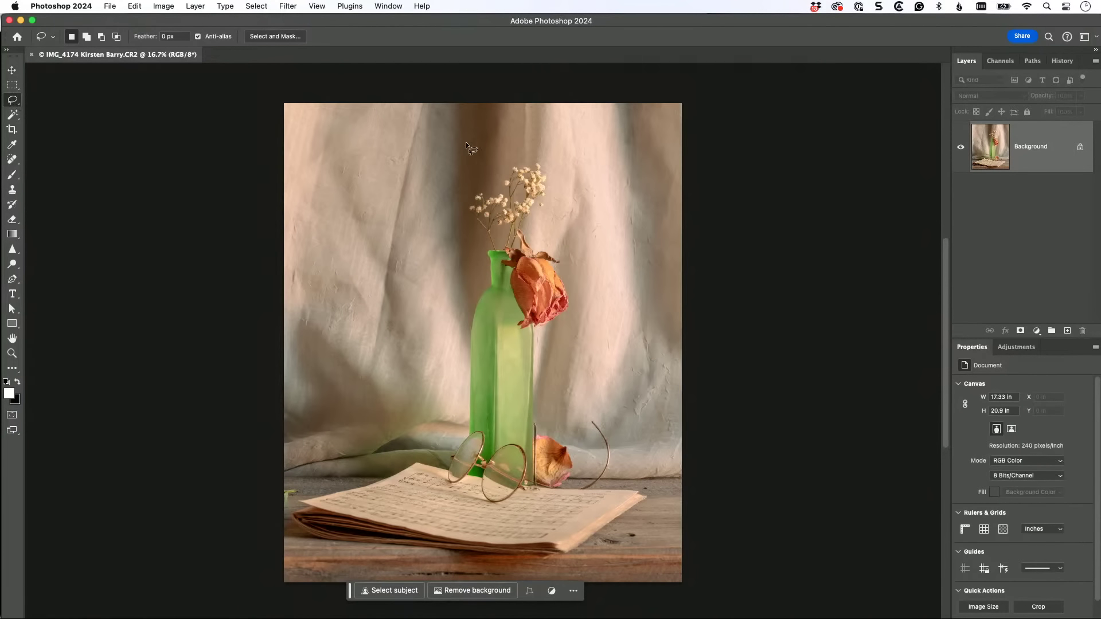
mouse_move(431, 103)
left_mouse_down()
mouse_move(383, 372)
mouse_move(368, 385)
mouse_move(360, 357)
mouse_move(374, 261)
left_mouse_up()
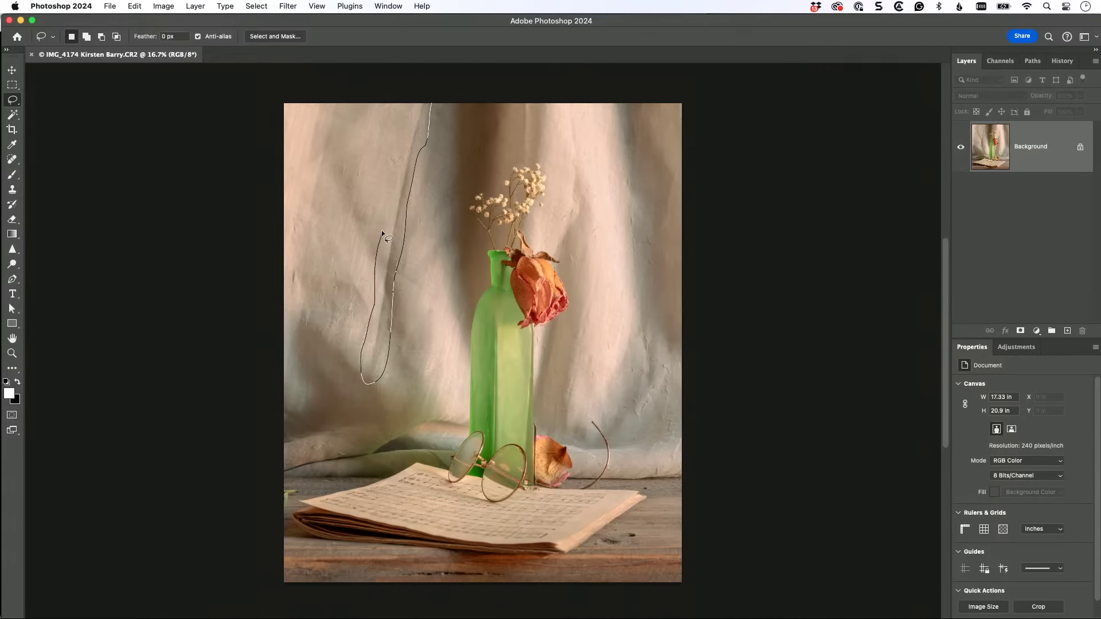
left_click_drag(432, 80, 433, 80)
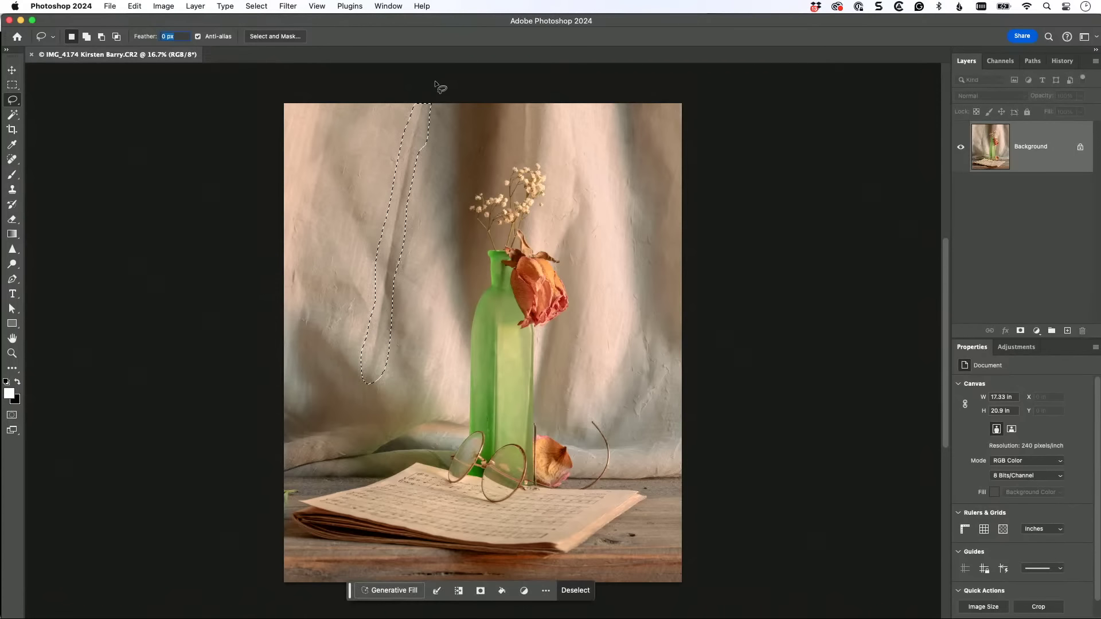
key("BackSpace")
key("Return")
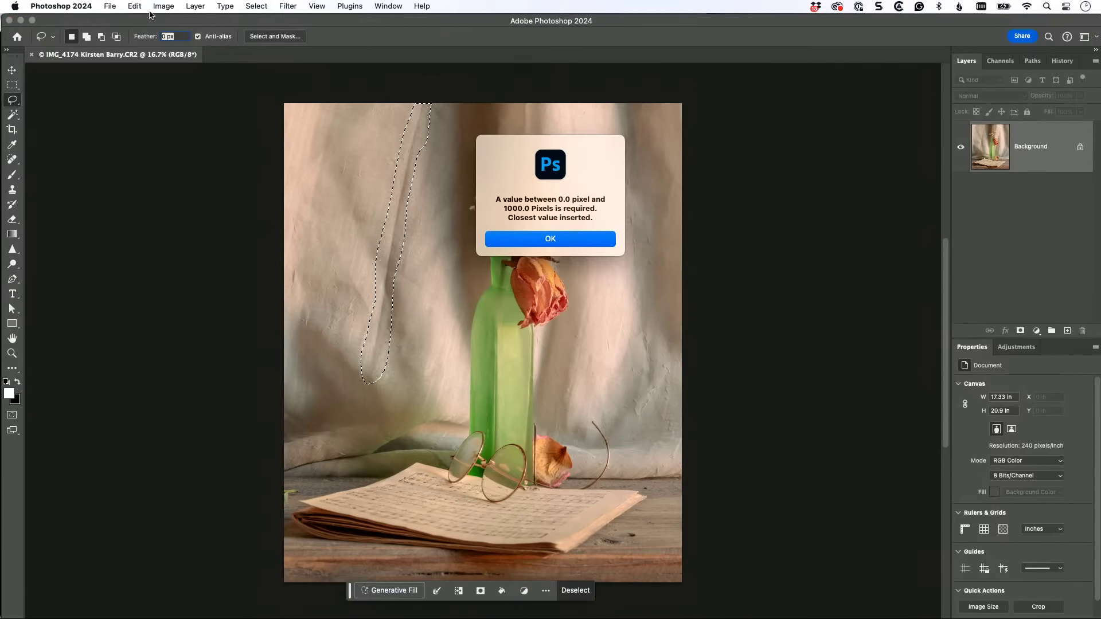
left_click(558, 235)
key("super+d")
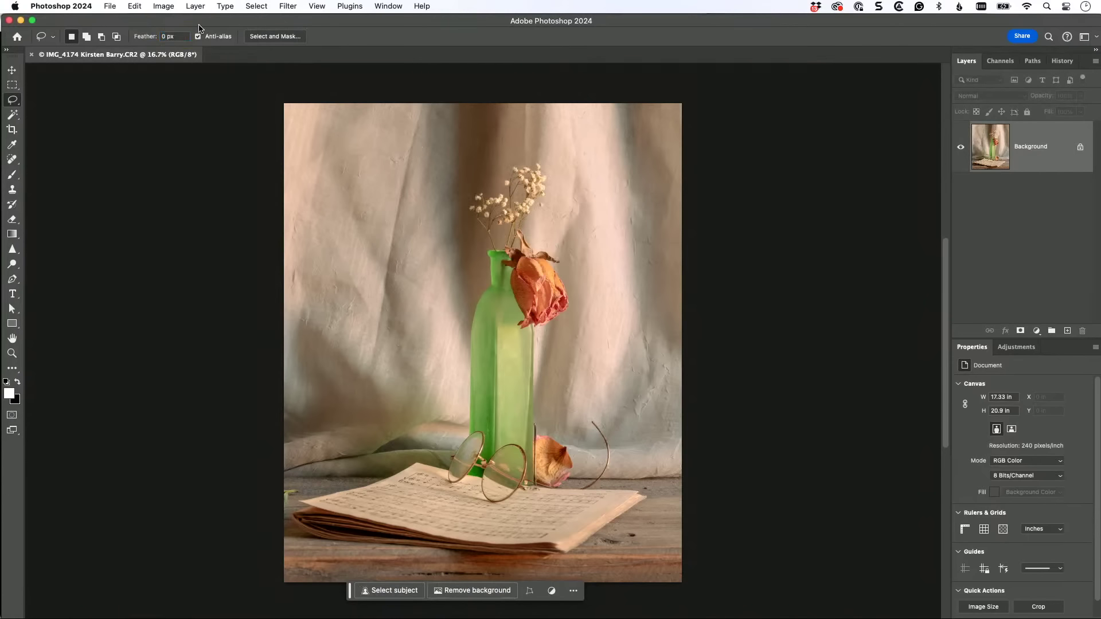
Open the Fill dialog for the still life.
left_click(135, 6)
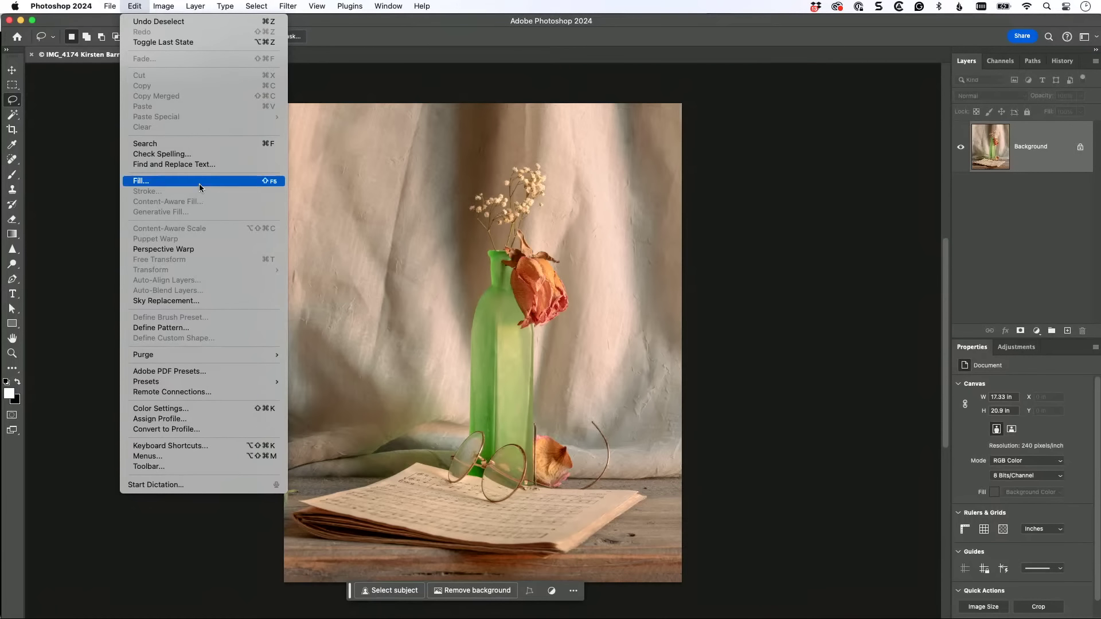
left_click(198, 181)
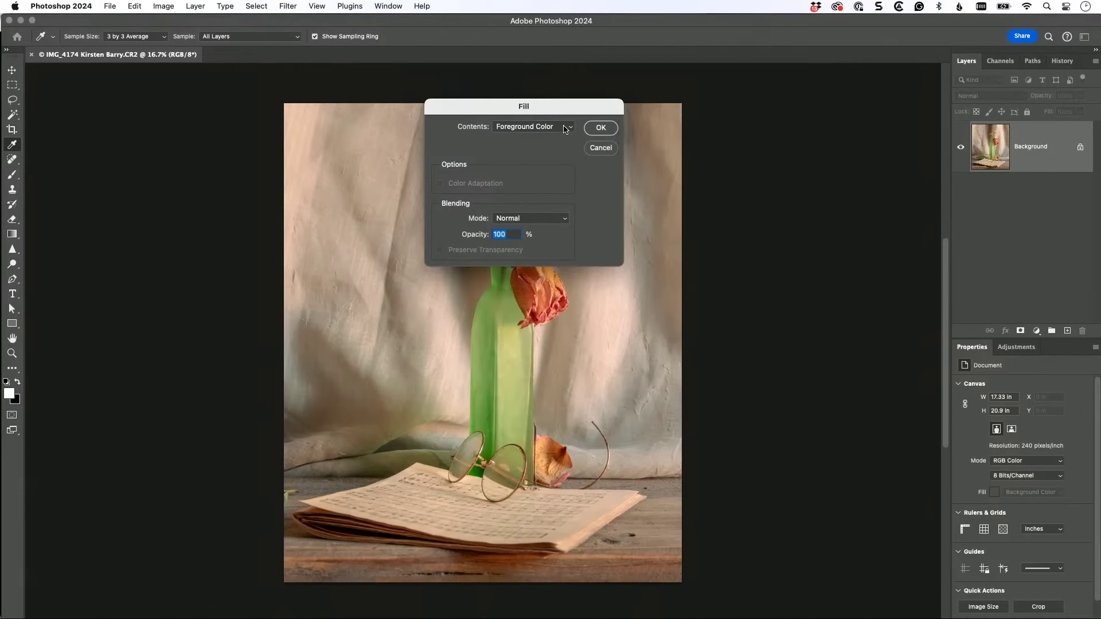
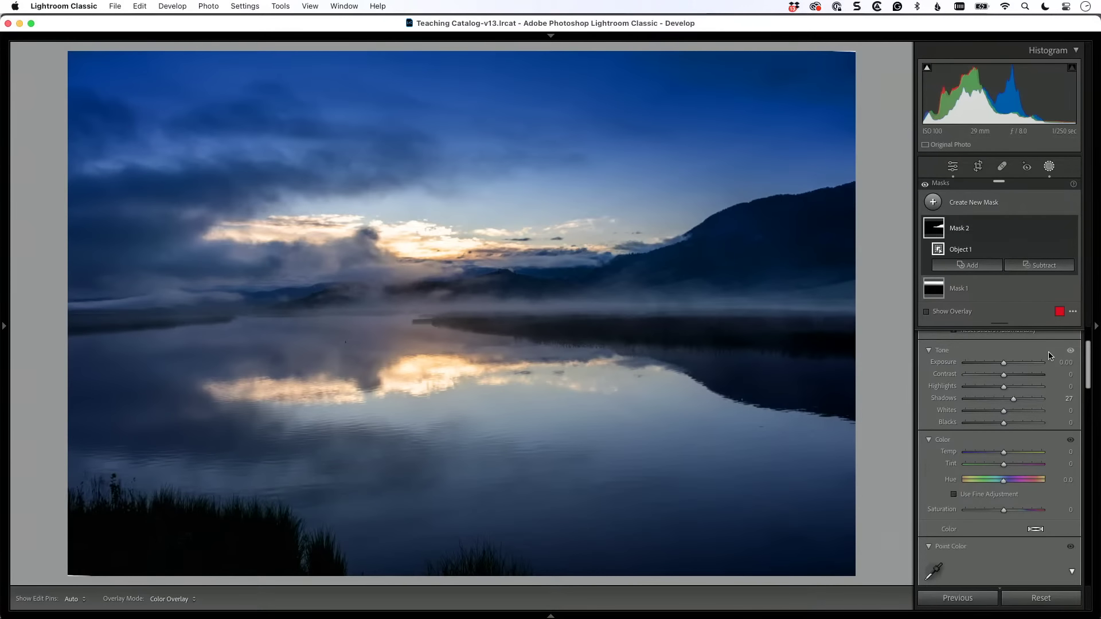
Compare the lake landscape's before and after side by side, and set Contrast to +15, Dehaze to +18 and Clarity to +52.
key("y")
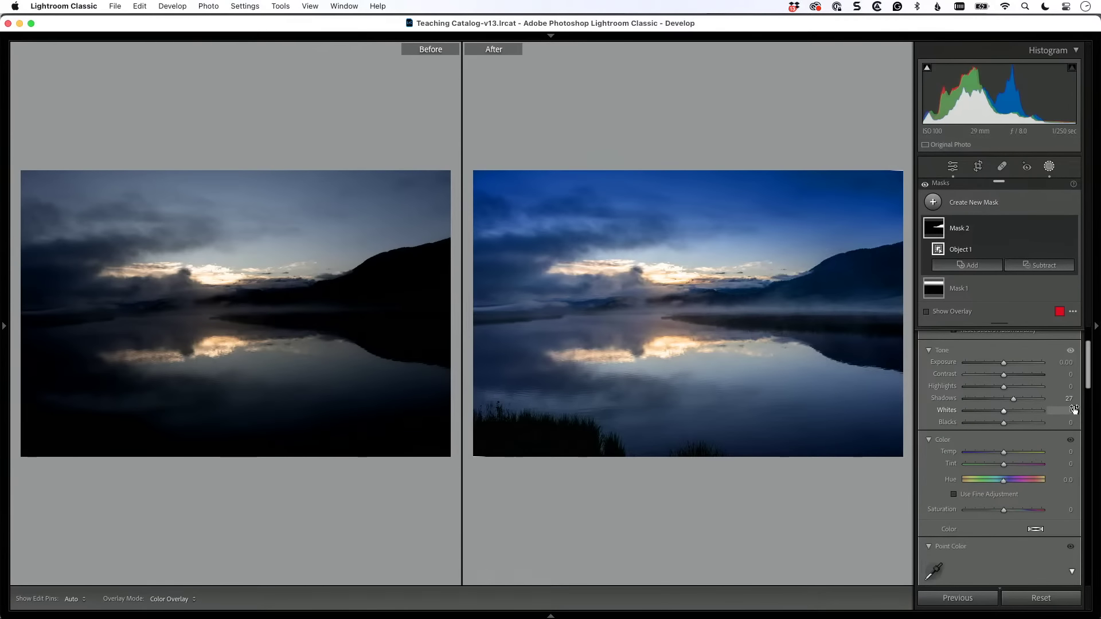
scroll(1032, 412, "up", 4)
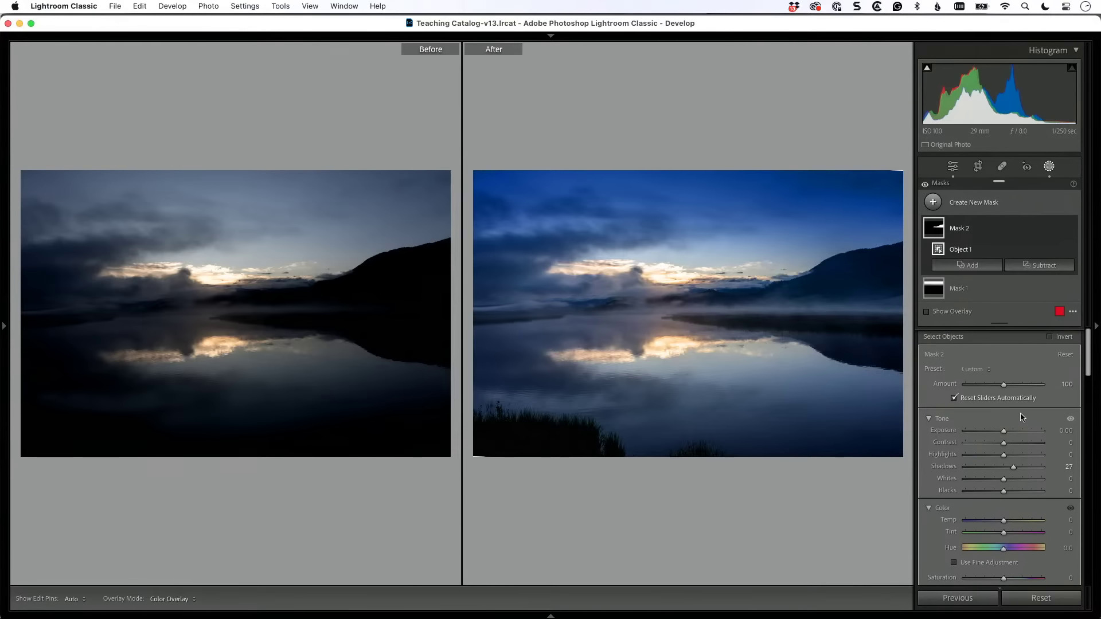
left_click(952, 167)
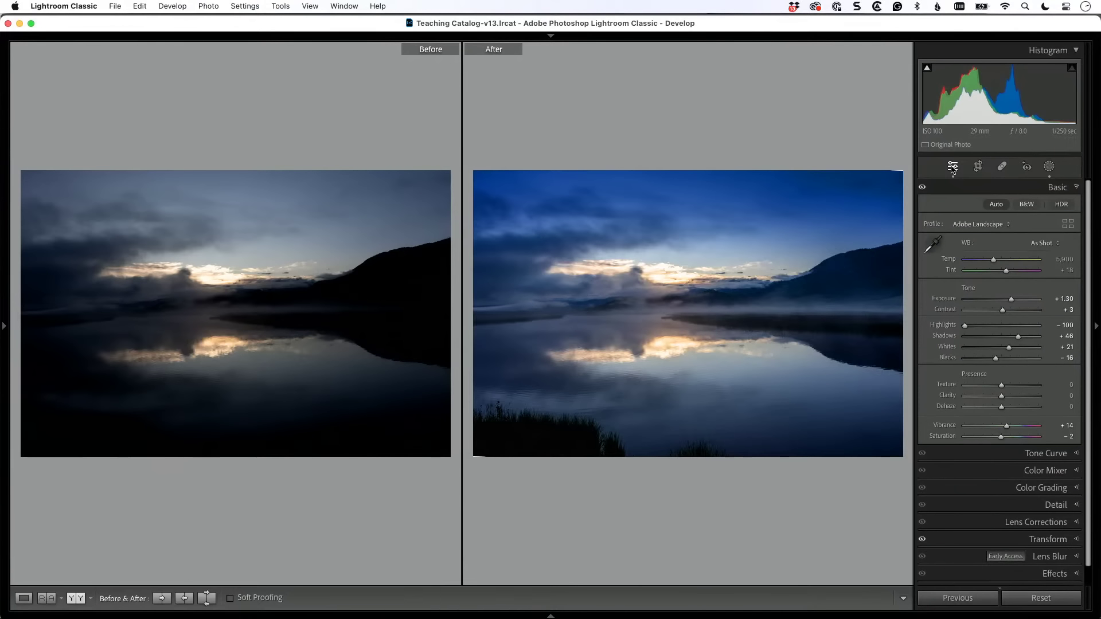
left_click_drag(1002, 310, 1007, 313)
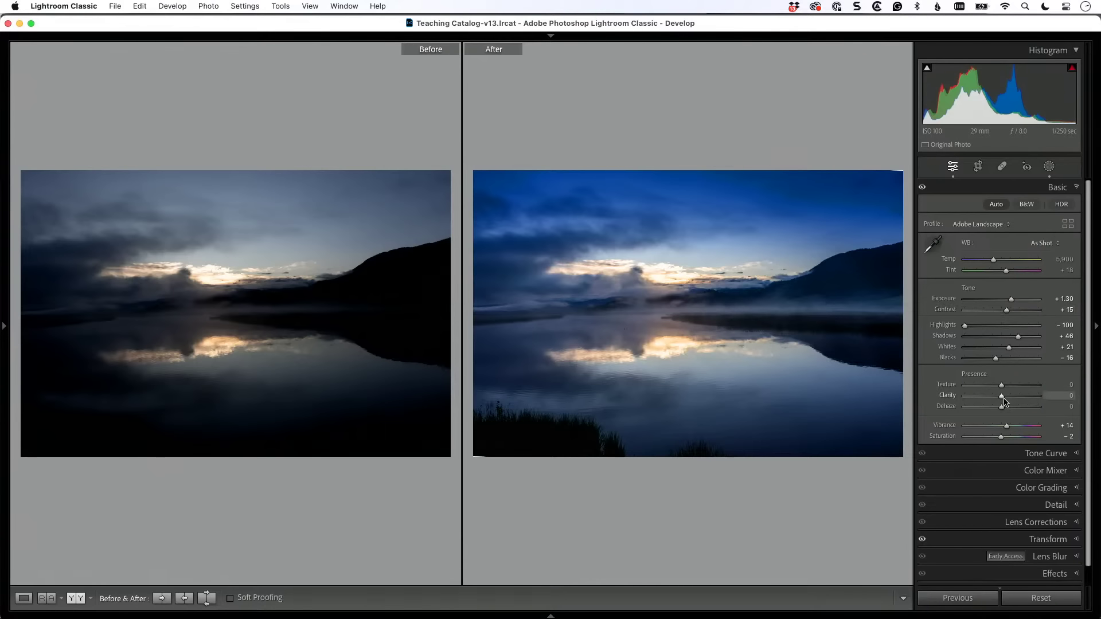
left_click_drag(1001, 407, 1008, 407)
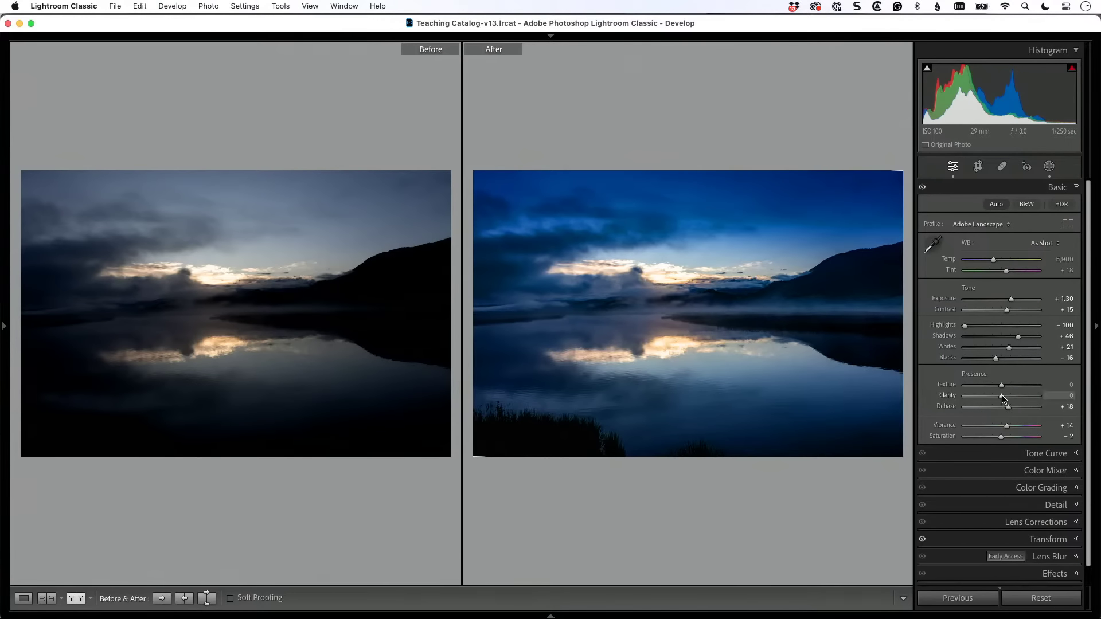
left_click_drag(1003, 397, 1023, 400)
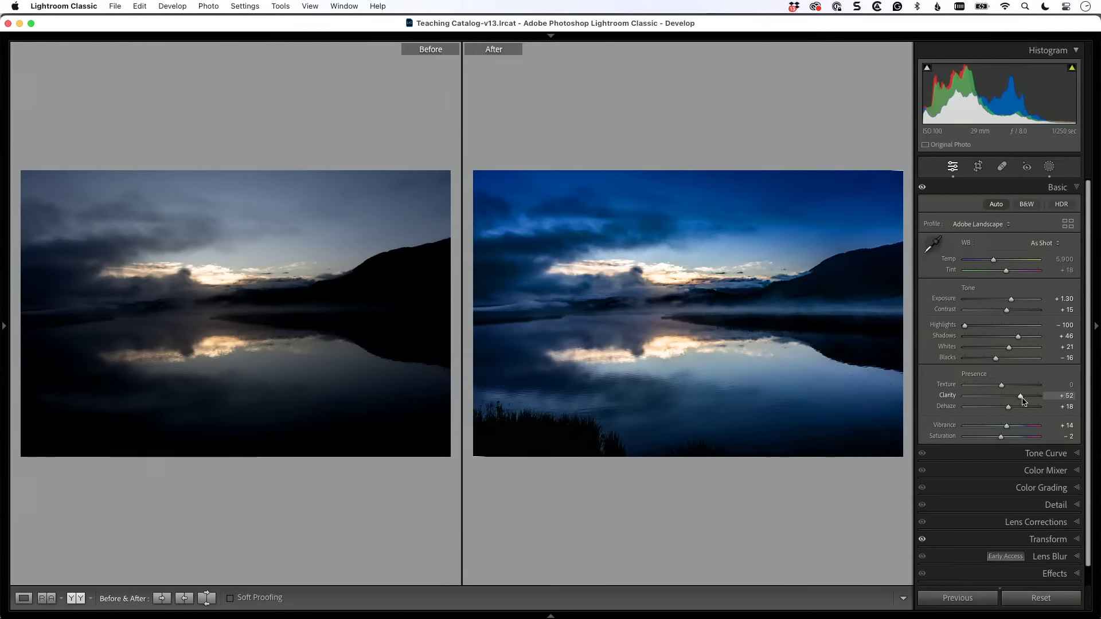
View the comparison larger without side panels, return to the single view, and open the owl photo with the filmstrip hidden.
key("Tab")
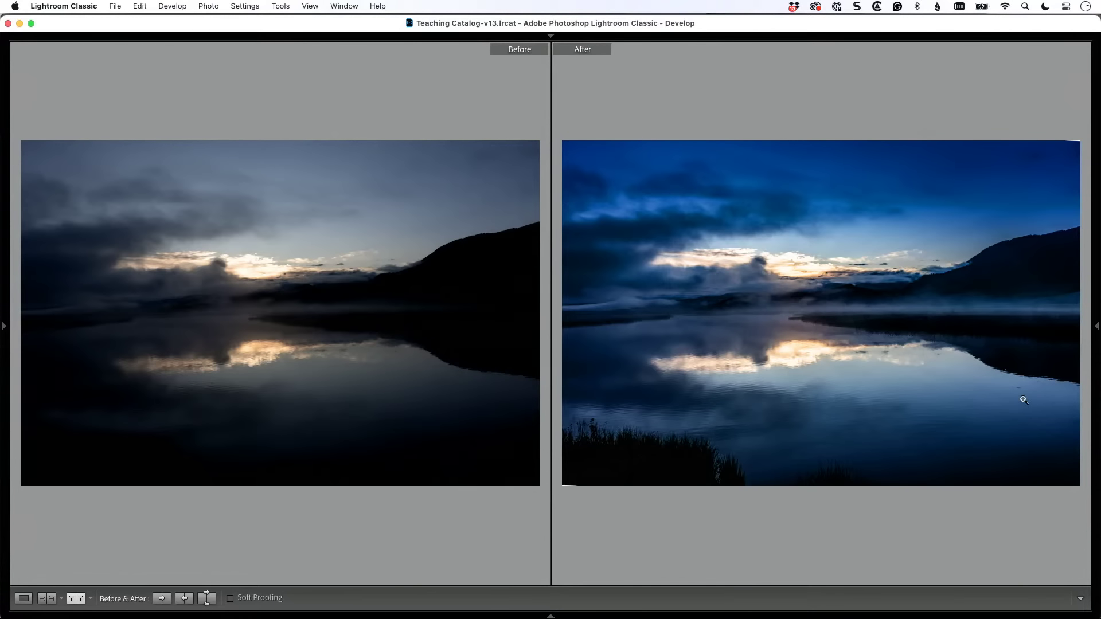
key("shift+Tab")
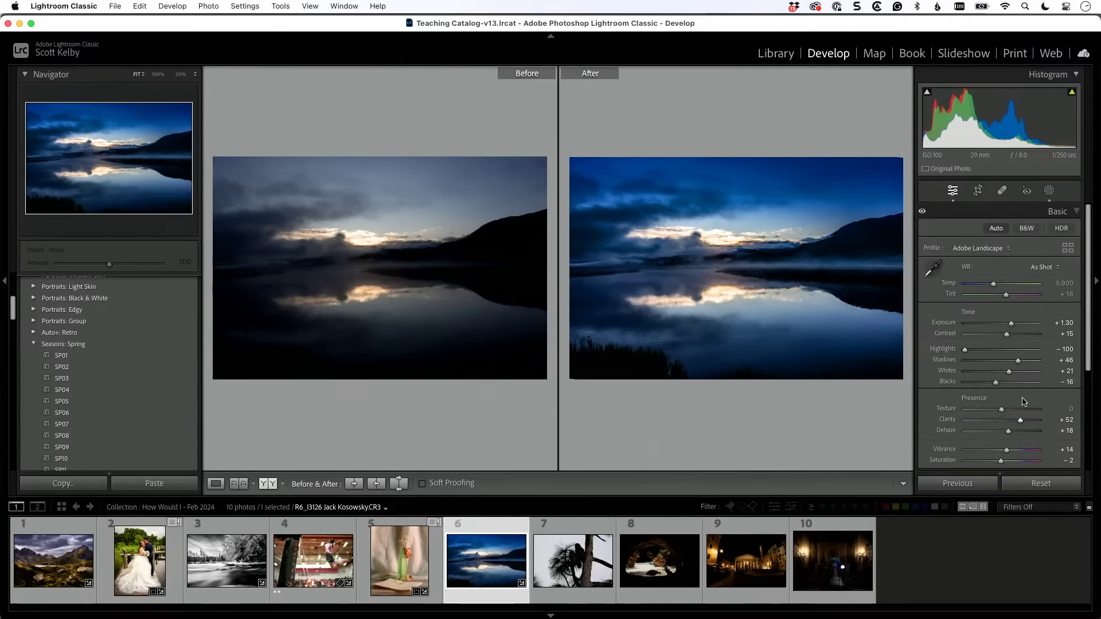
key("y")
key("Right")
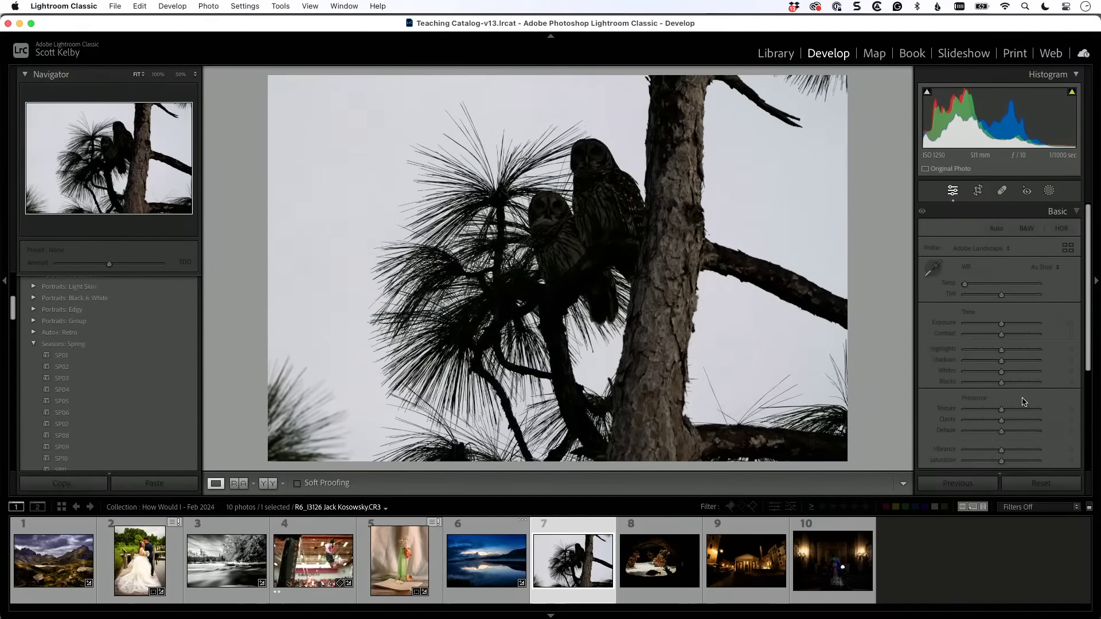
left_click(550, 615)
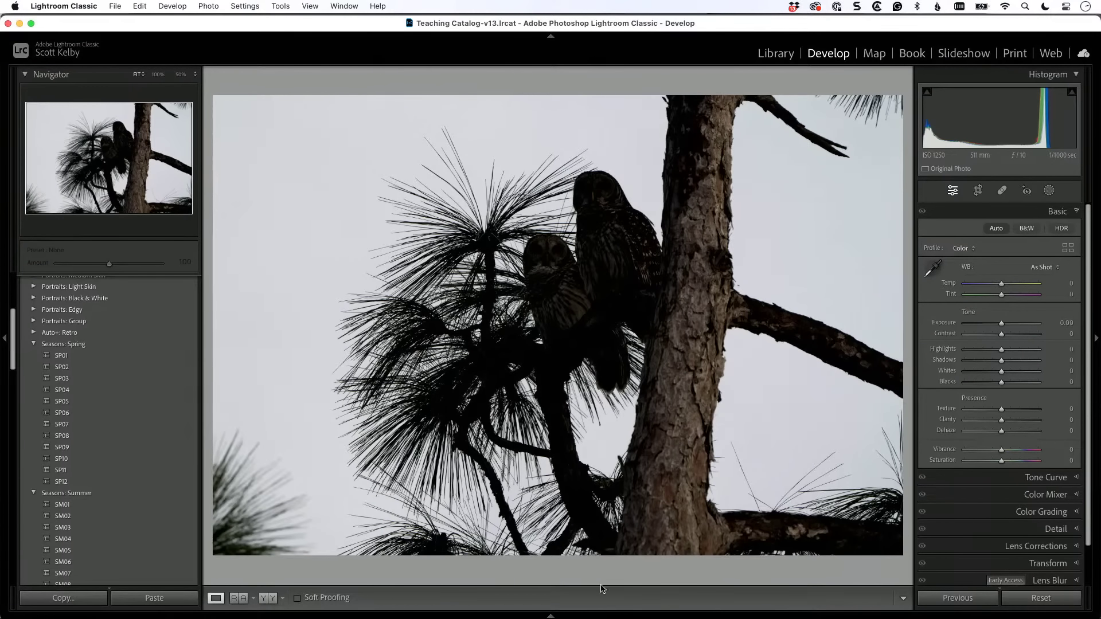
Crop the owl photo tighter around the two owls, the pine needles and the trunk, reposition the framing, and apply it.
left_click(977, 190)
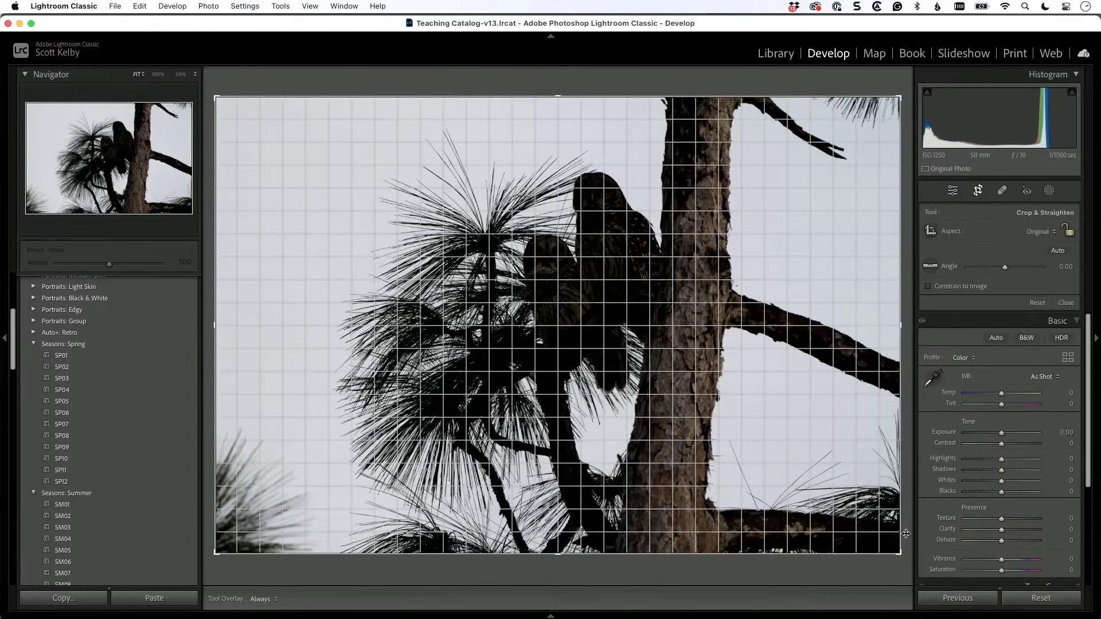
left_click_drag(900, 553, 880, 531)
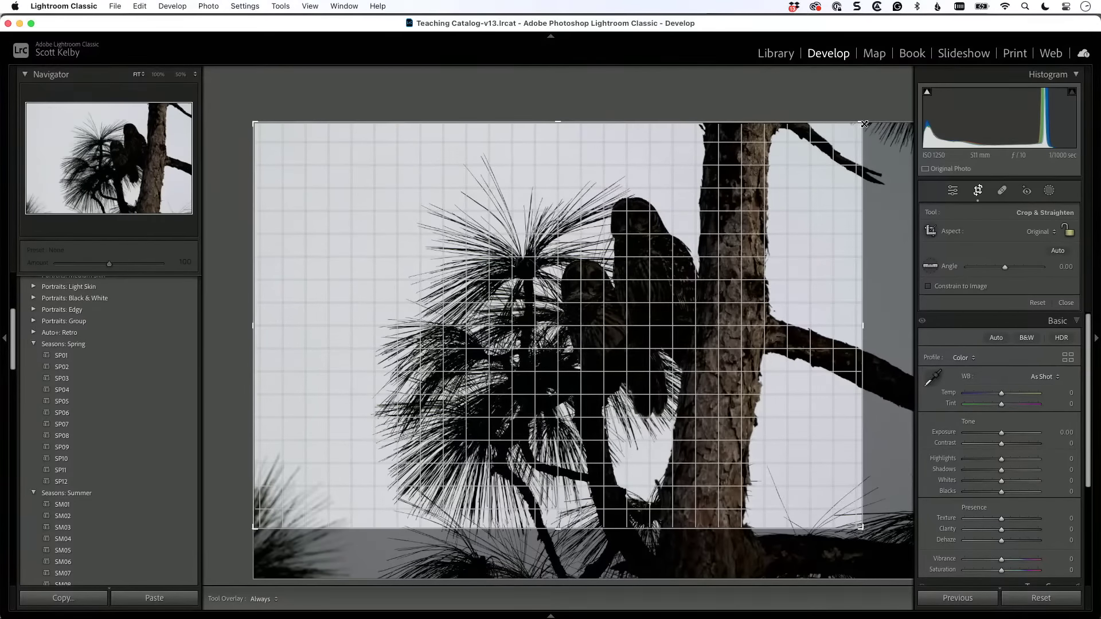
left_click_drag(864, 124, 811, 157)
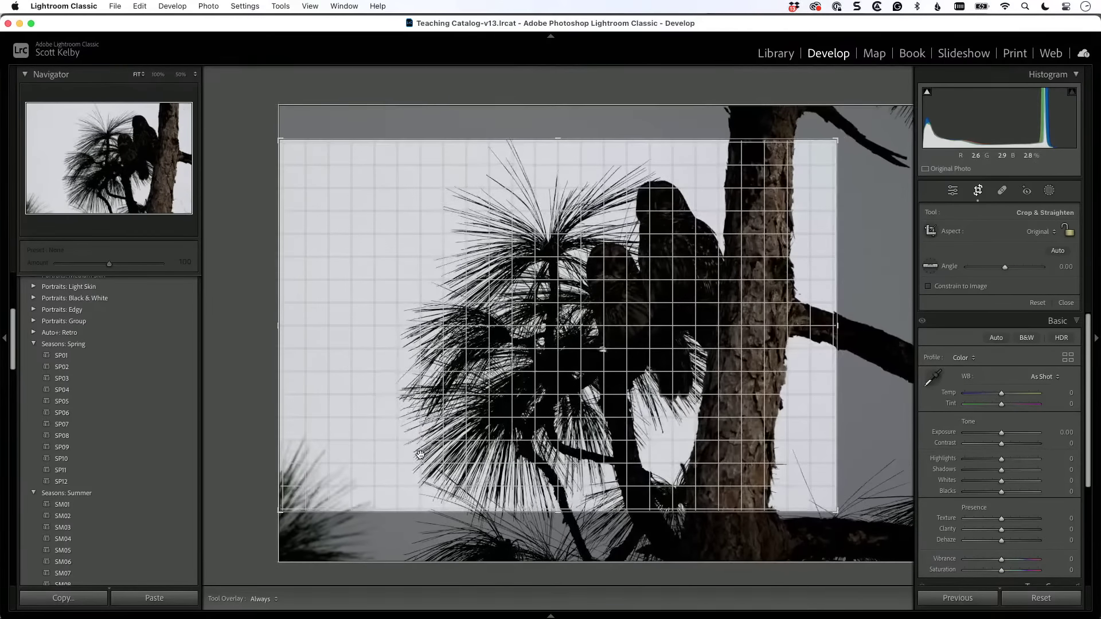
left_click_drag(280, 510, 296, 502)
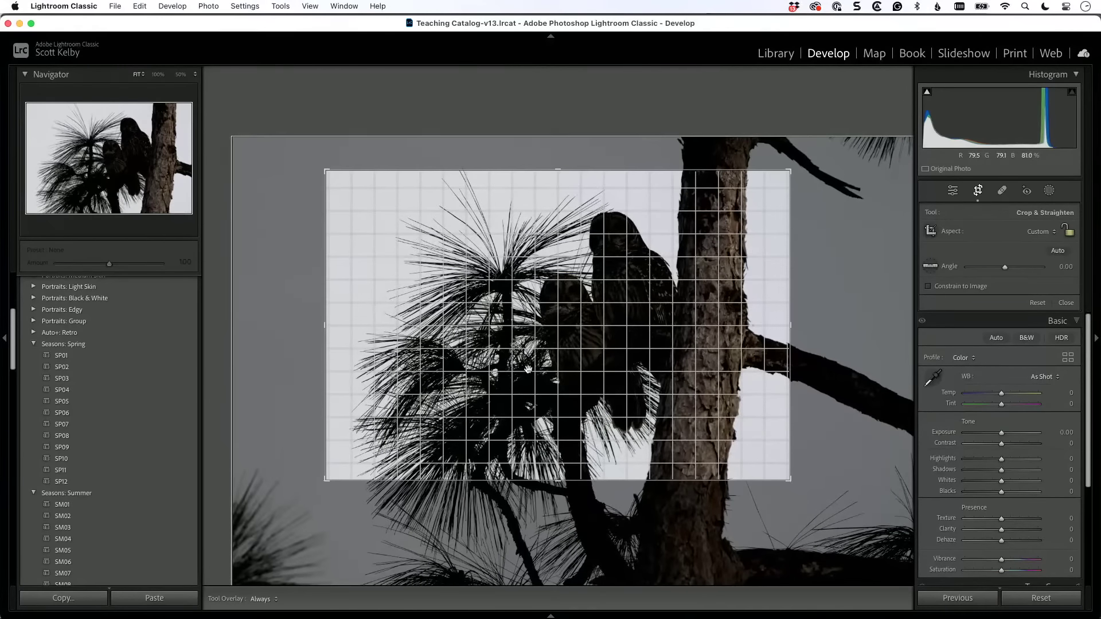
left_click_drag(528, 368, 519, 364)
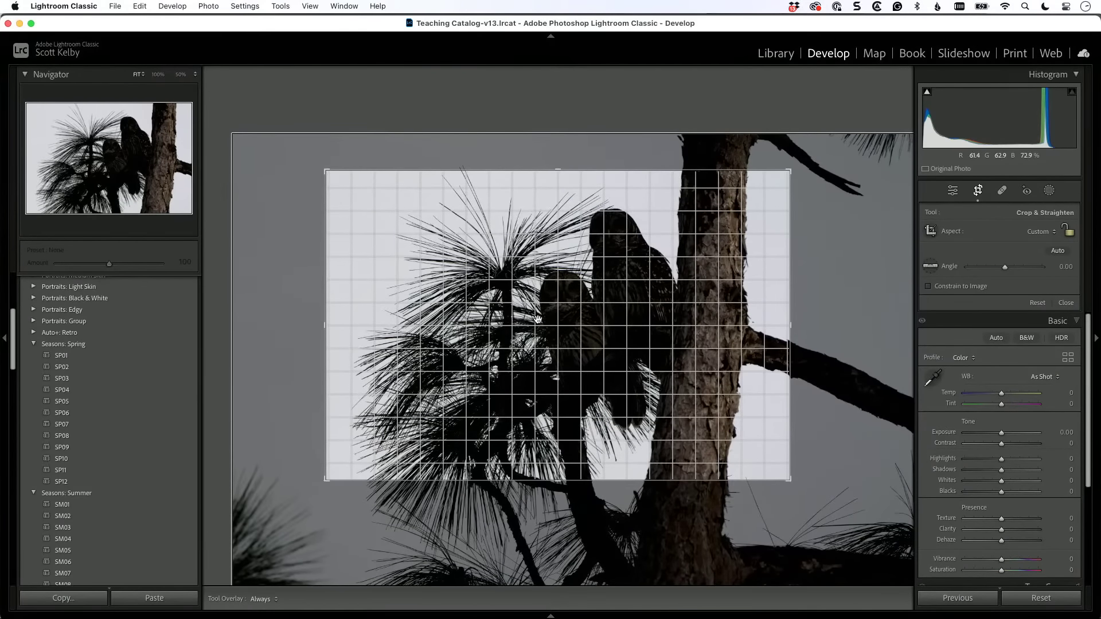
key("Return")
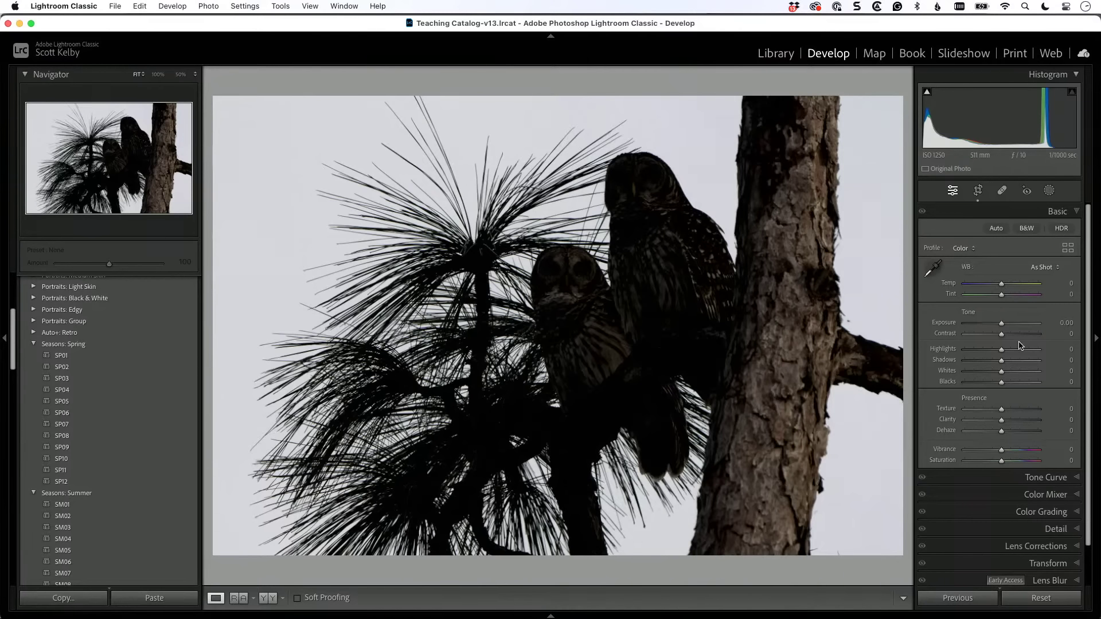
Try a subject mask and undo it, and mask both owls with a rectangular Objects selection.
left_click(1049, 190)
left_click(949, 238)
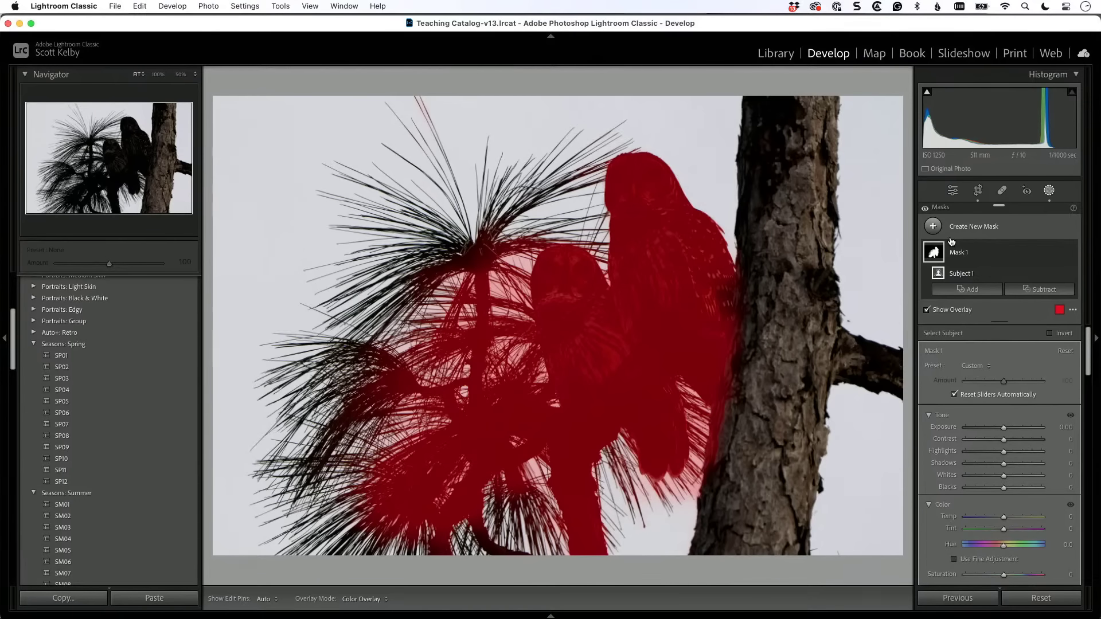
key("super+z")
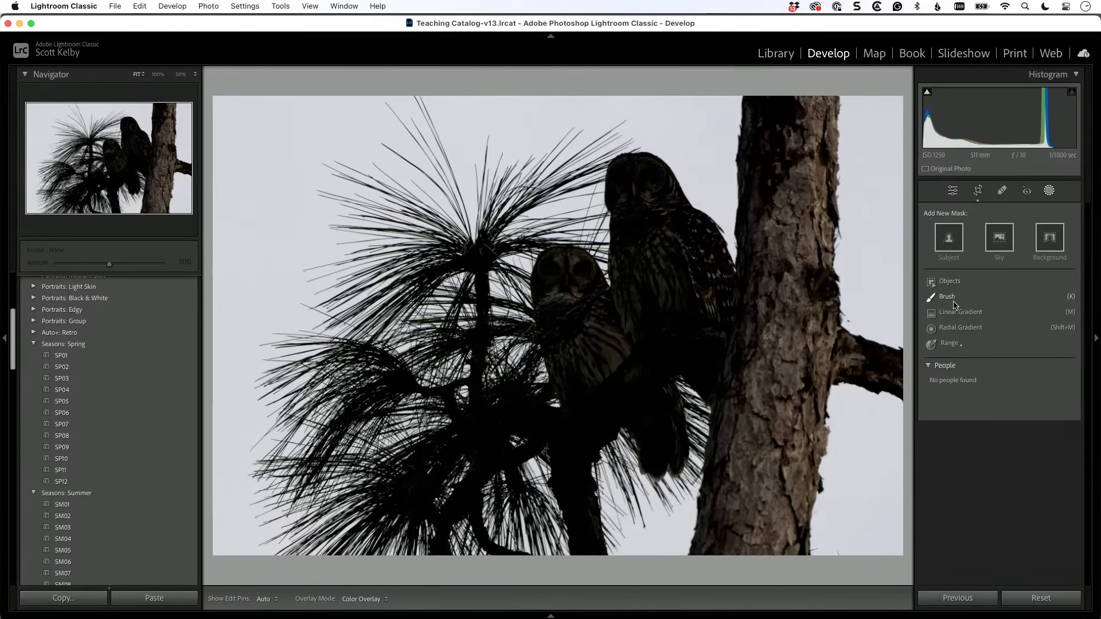
left_click(956, 282)
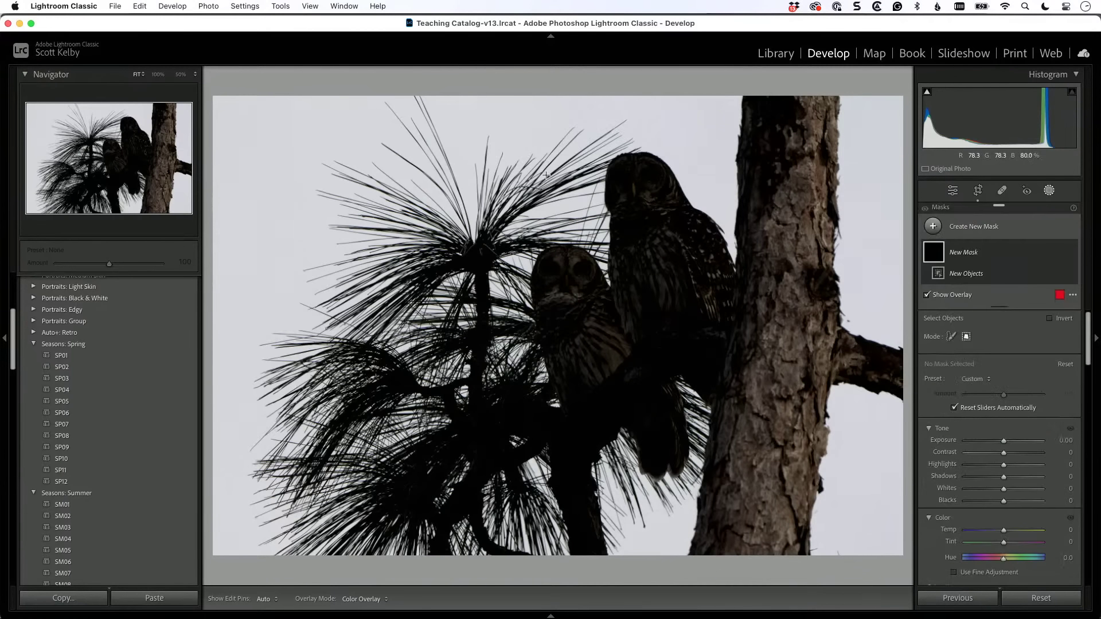
left_click_drag(522, 139, 748, 502)
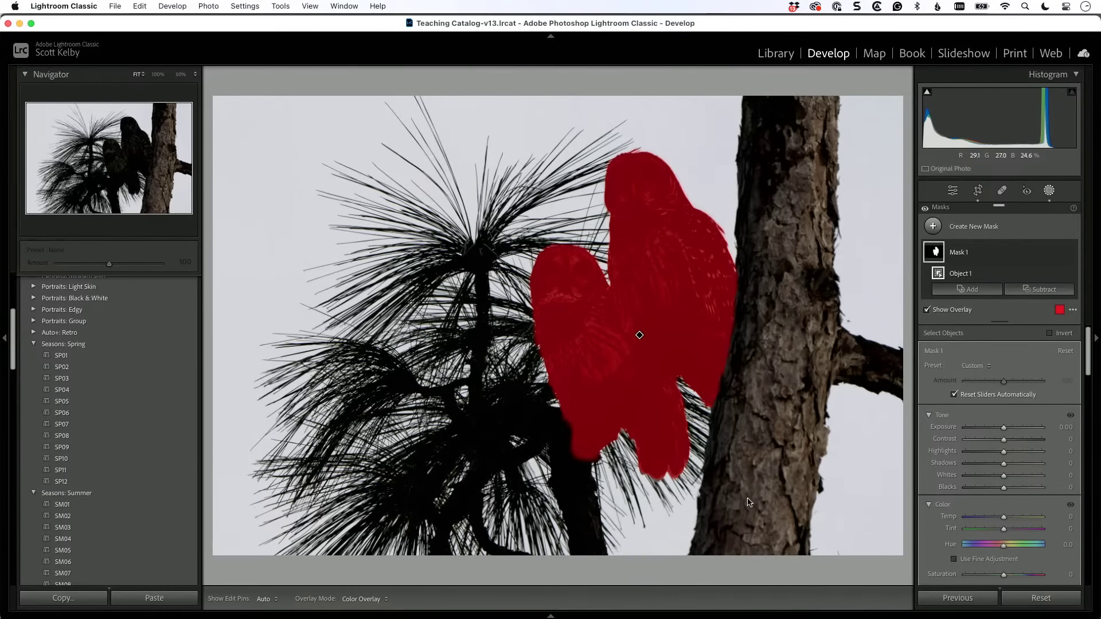
Brighten the masked owls with Shadows at 56 and Exposure at 0.28.
left_click(1004, 466)
left_click_drag(1003, 465, 1025, 465)
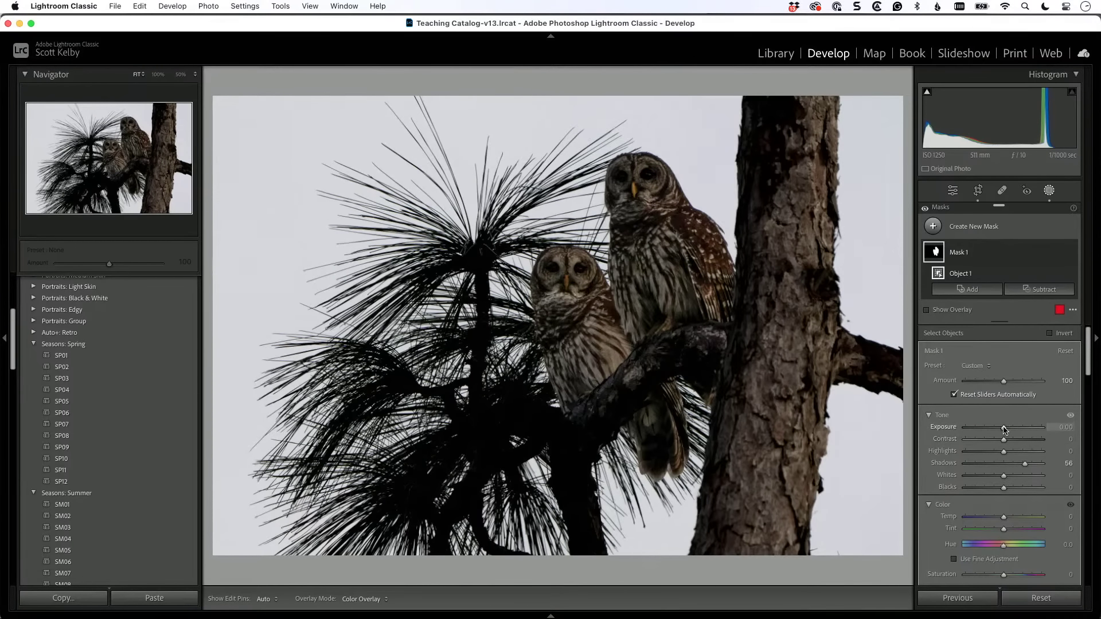
left_click_drag(1004, 428, 1006, 430)
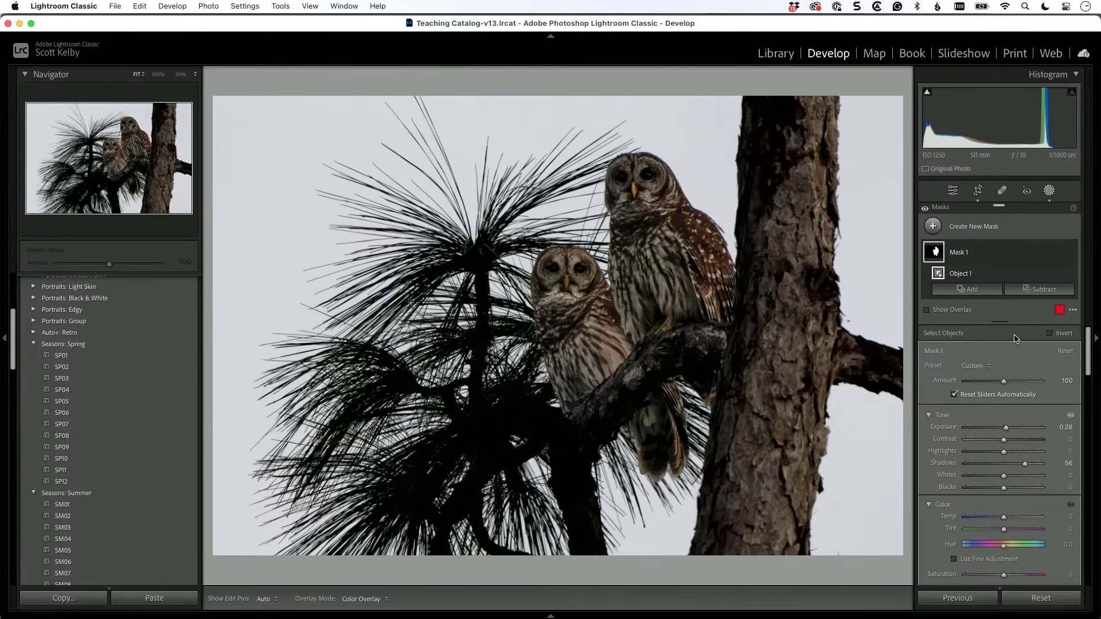
Add a sky mask and set its Exposure to -0.53 and Temp to -11 for a darker, bluer sky.
left_click(933, 226)
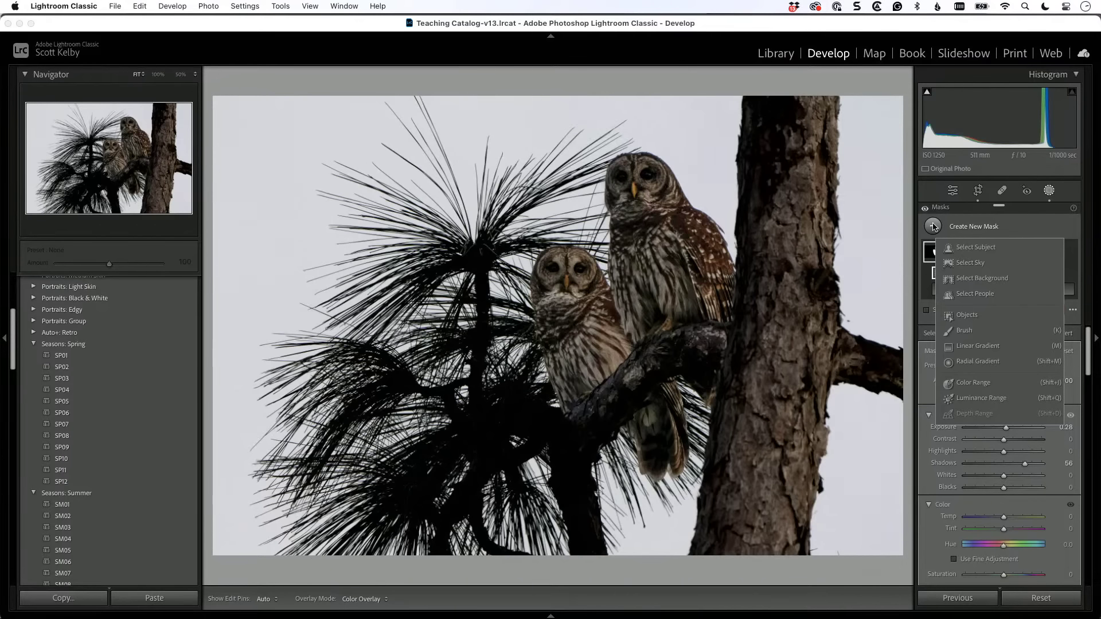
left_click(970, 263)
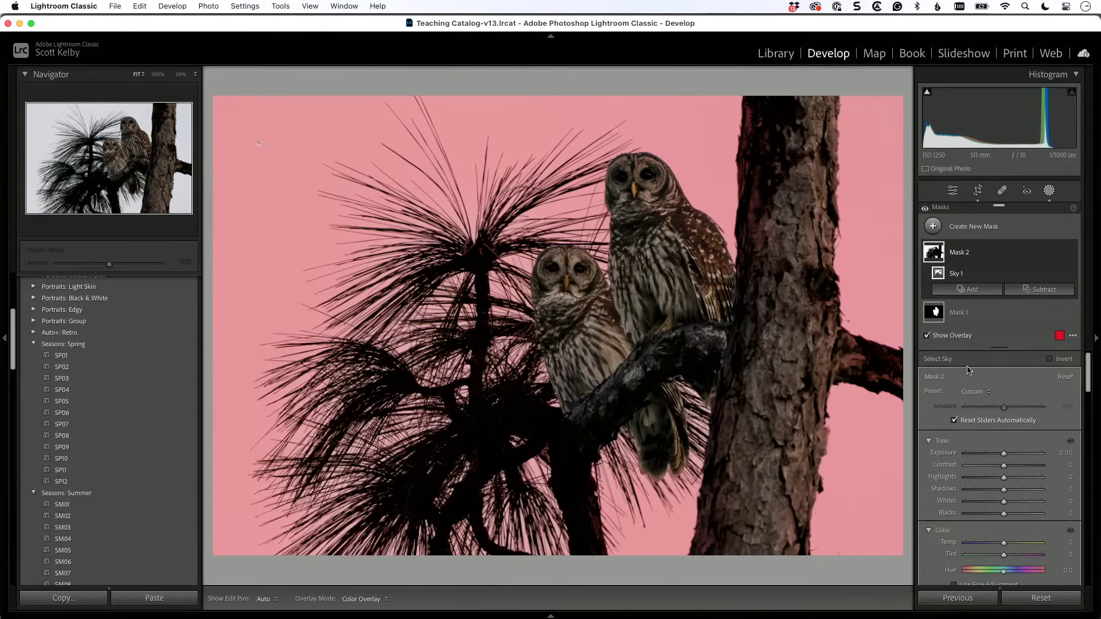
scroll(968, 370, "down", 2)
left_click(1002, 424)
left_click_drag(1002, 427, 997, 427)
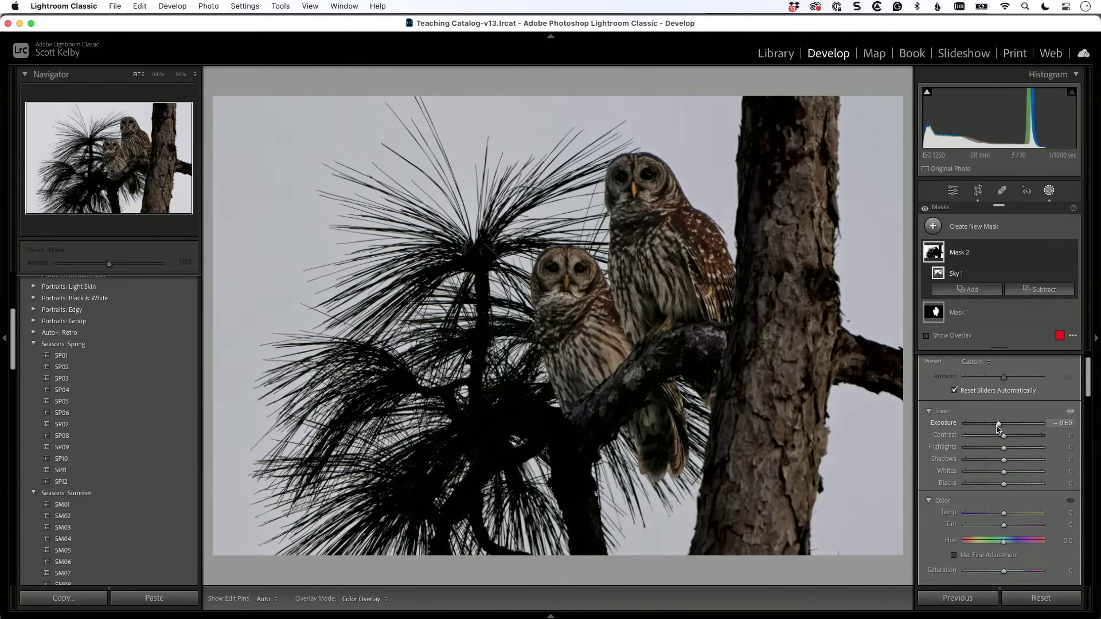
scroll(1000, 447, "down", 2)
left_click_drag(1003, 475, 999, 476)
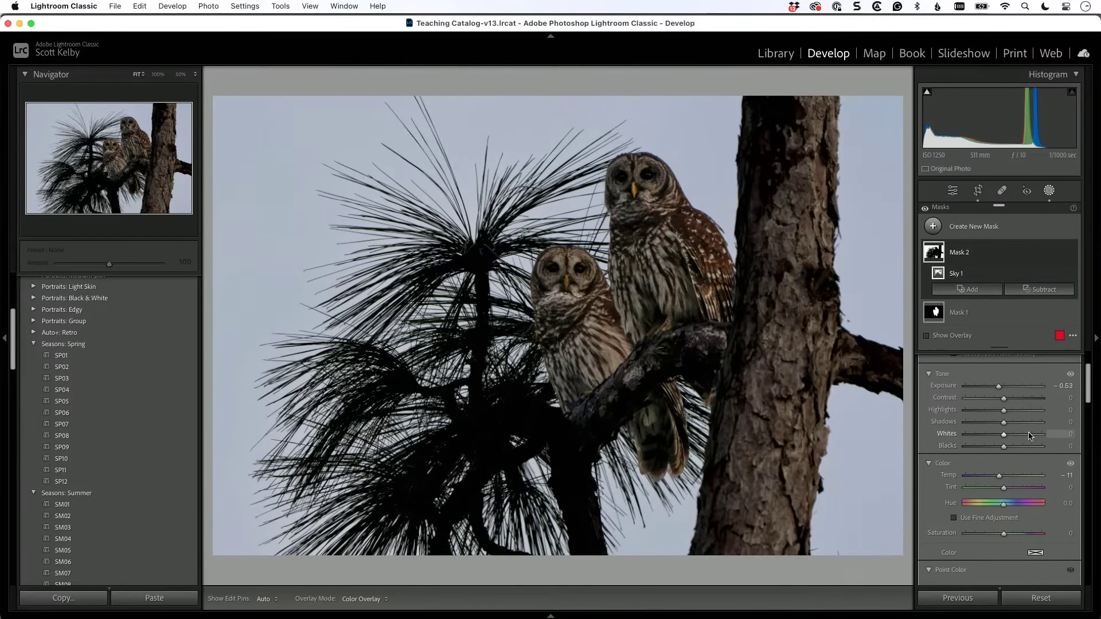
Reselect the owls' mask and set its Exposure to 0.86 and Contrast to 25.
left_click(961, 312)
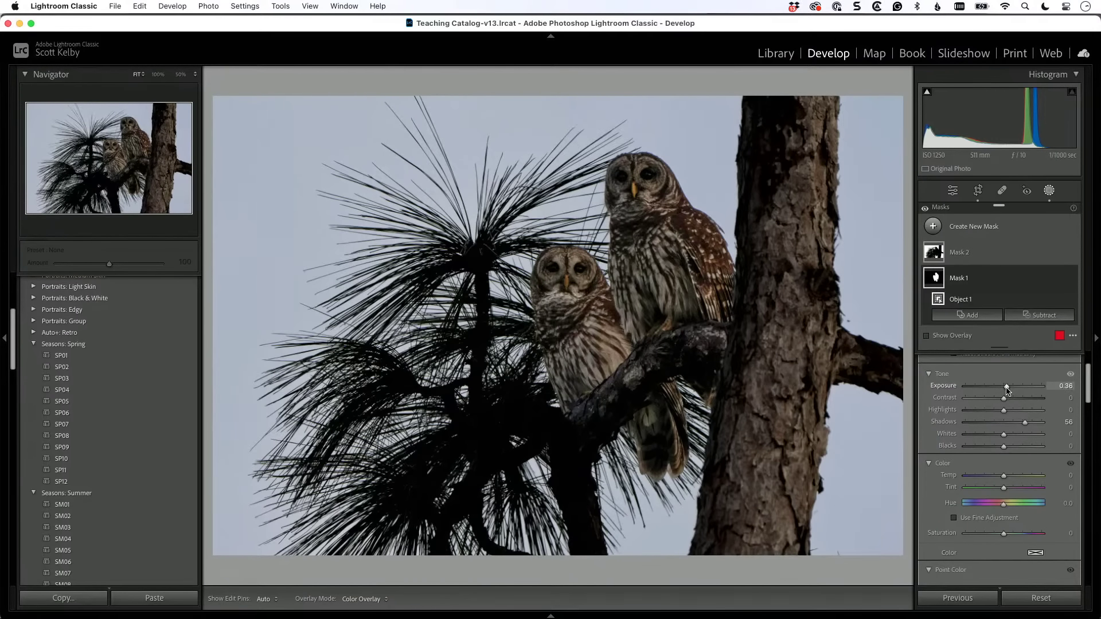
left_click_drag(1007, 390, 1014, 402)
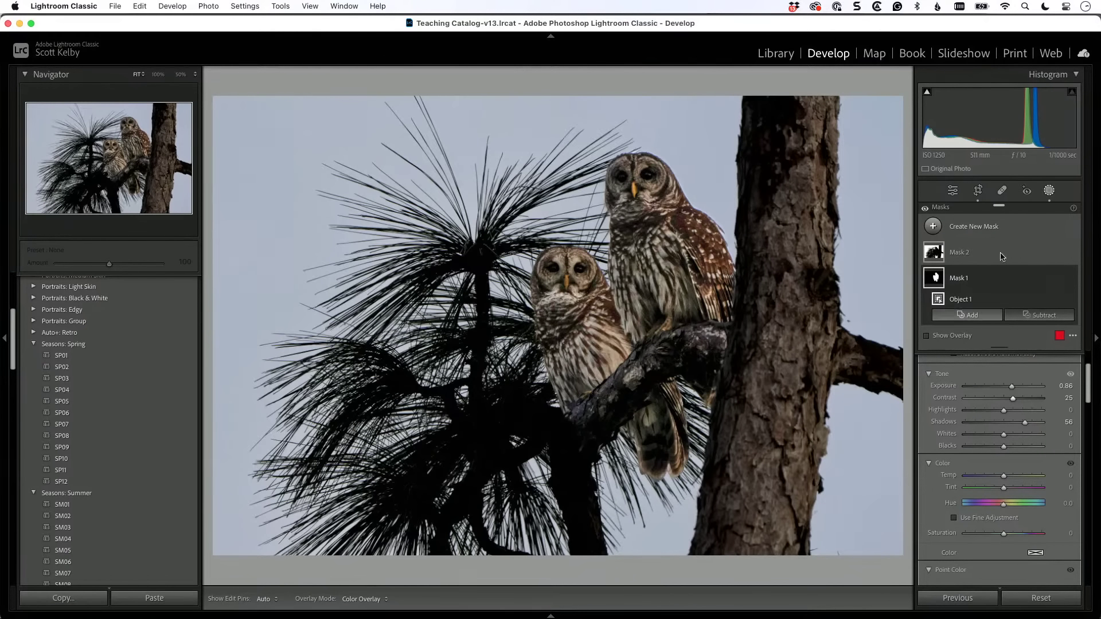
Add a brush mask, paint over the eyes of both owls, and set its Exposure to 0.99.
left_click(933, 227)
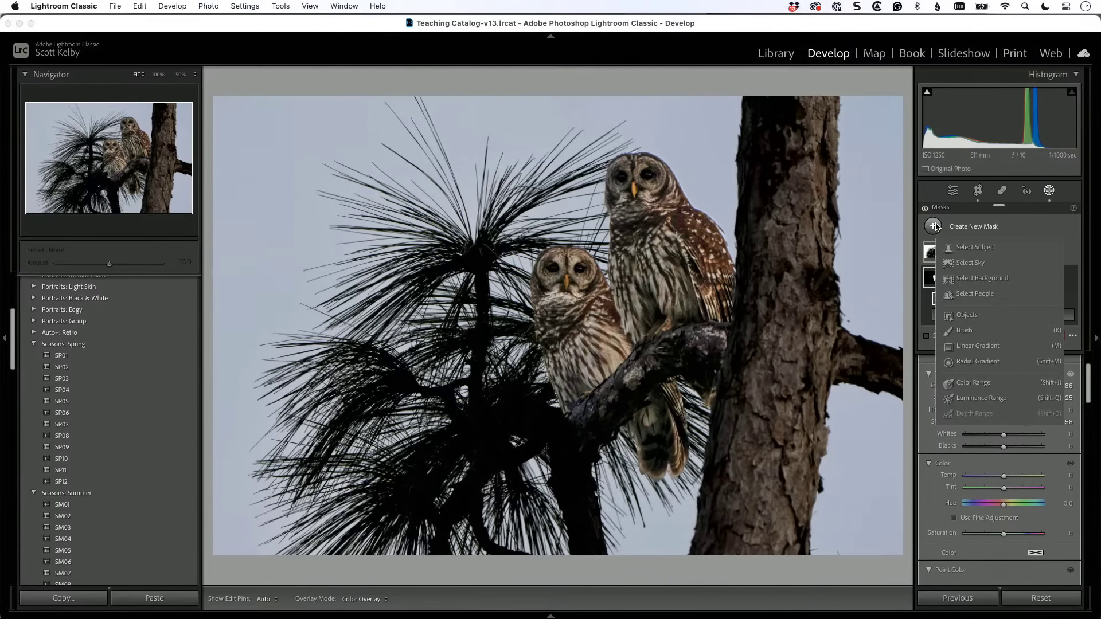
left_click(983, 333)
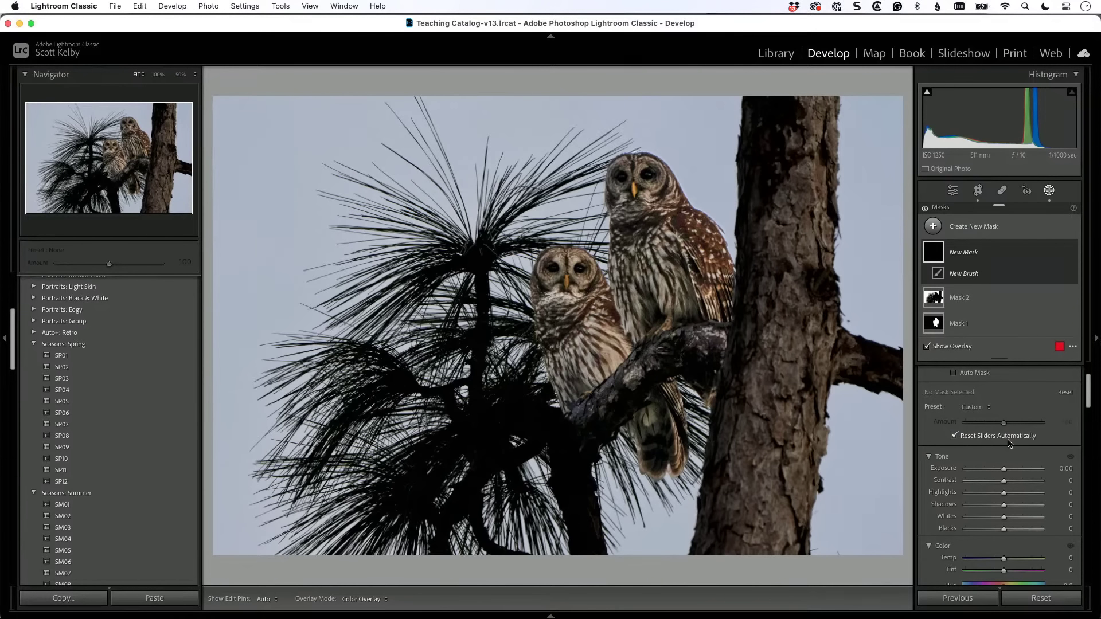
left_click_drag(1003, 469, 1014, 470)
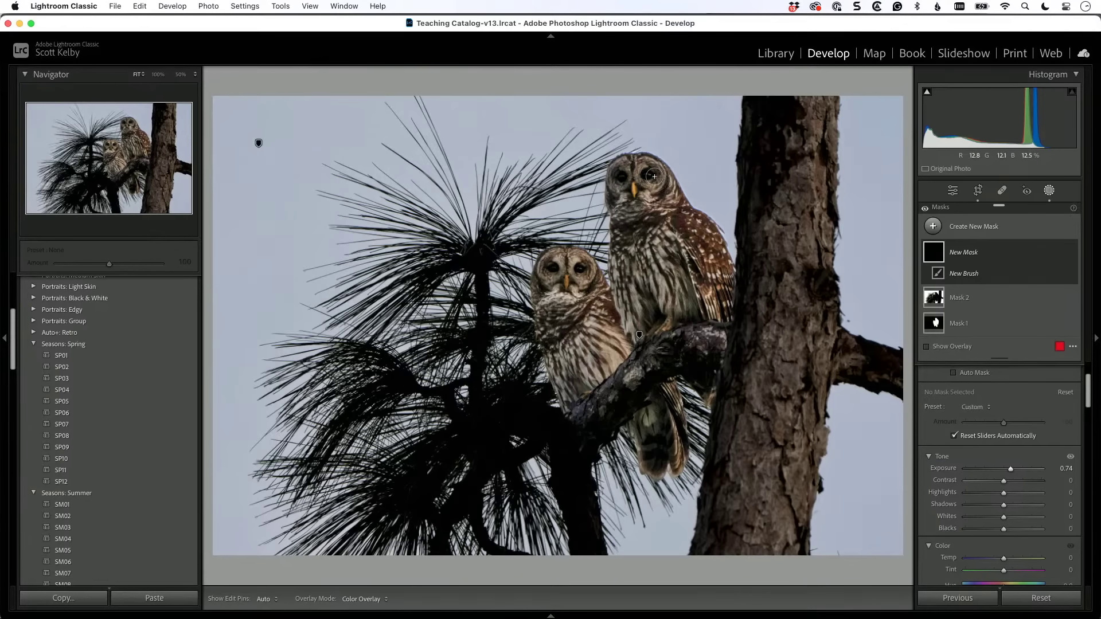
left_click_drag(653, 175, 645, 177)
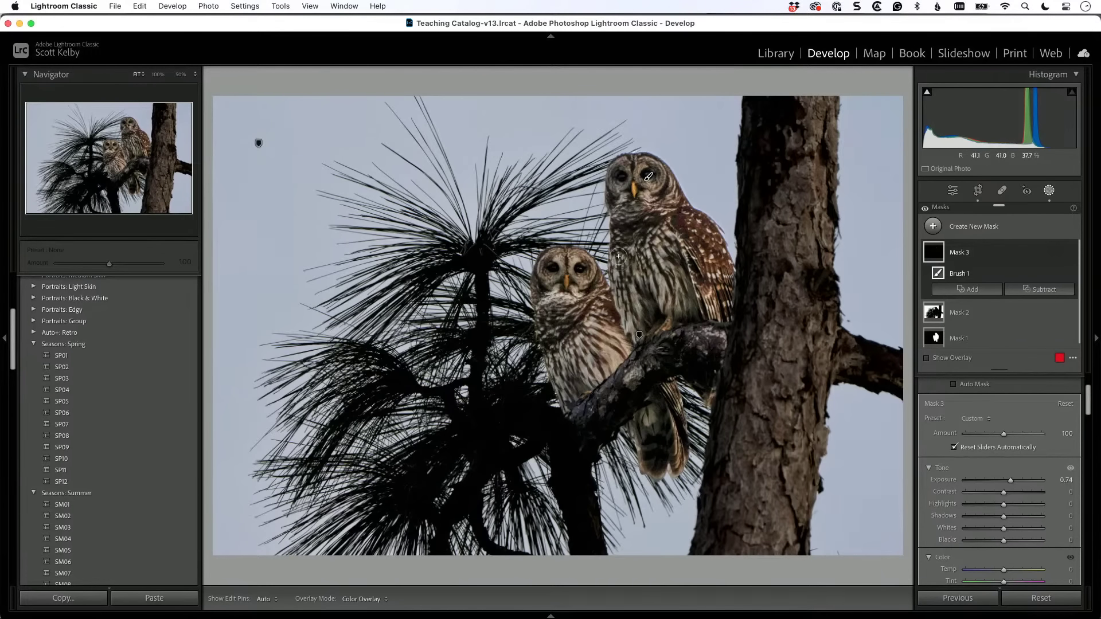
left_click_drag(561, 283, 579, 268)
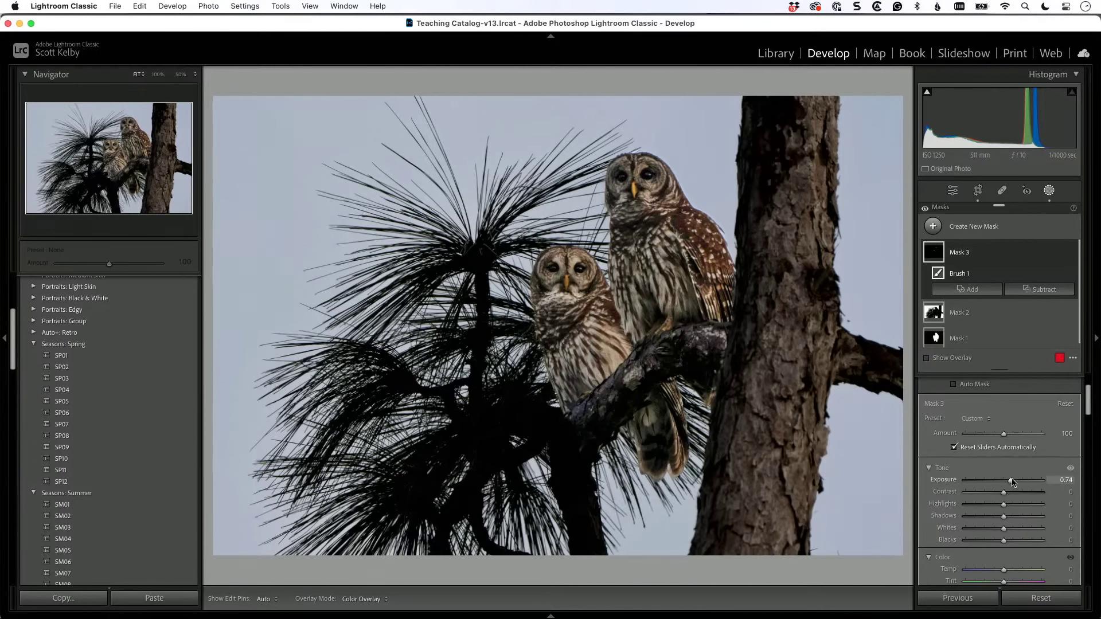
left_click_drag(1011, 481, 1013, 481)
Compare the owl photo before and after, first toggling the full view, and side by side with the panels hidden.
key("backslash")
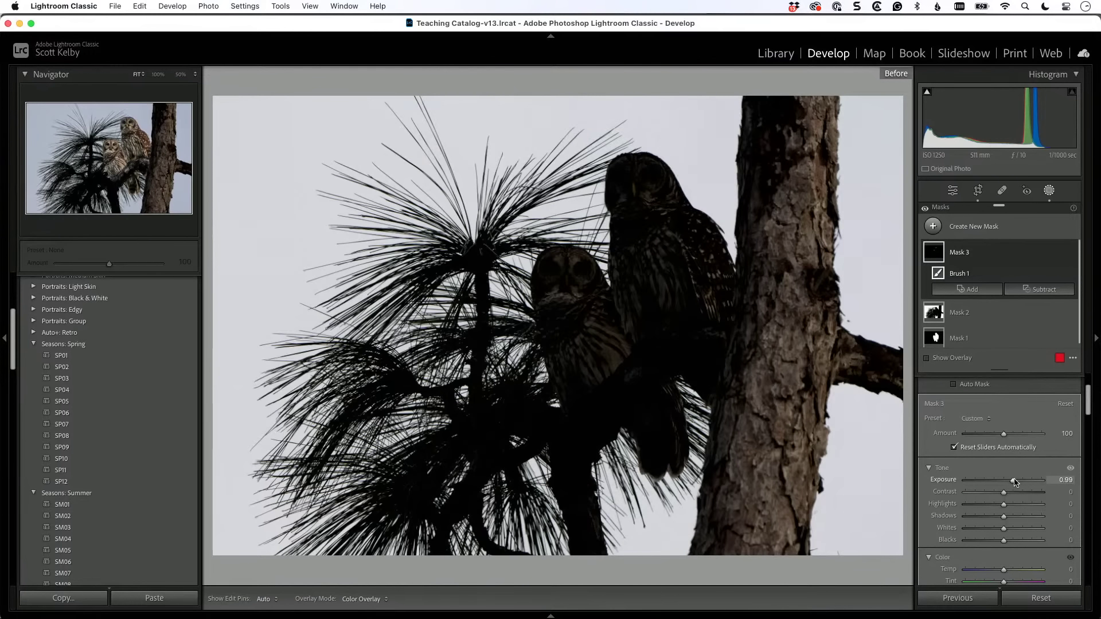
key("backslash")
key("backslash")
key("backslash")
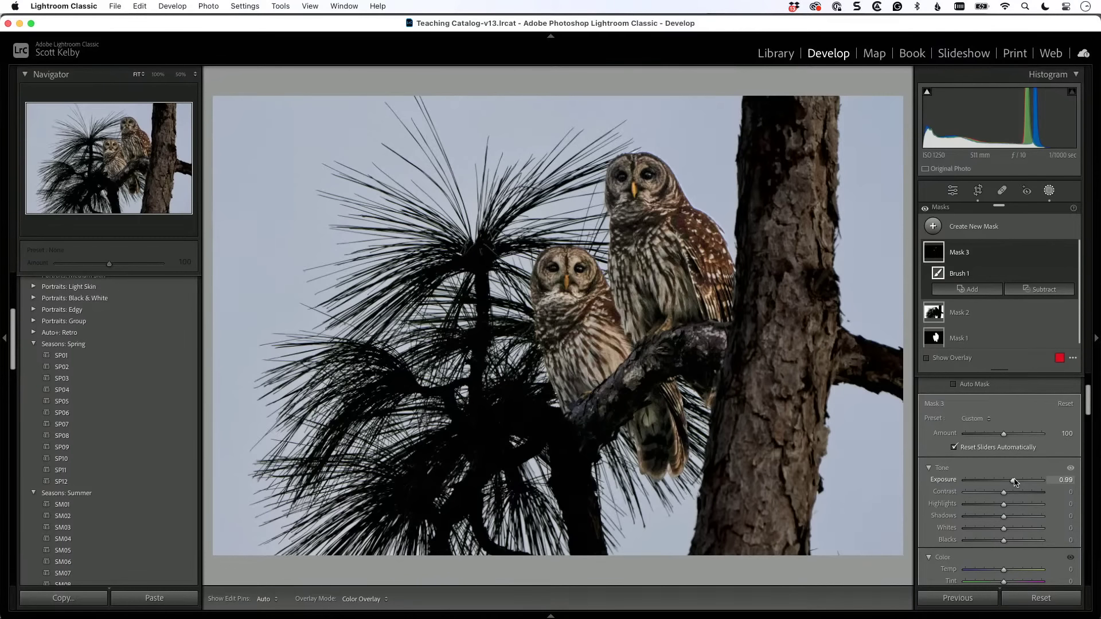
key("y")
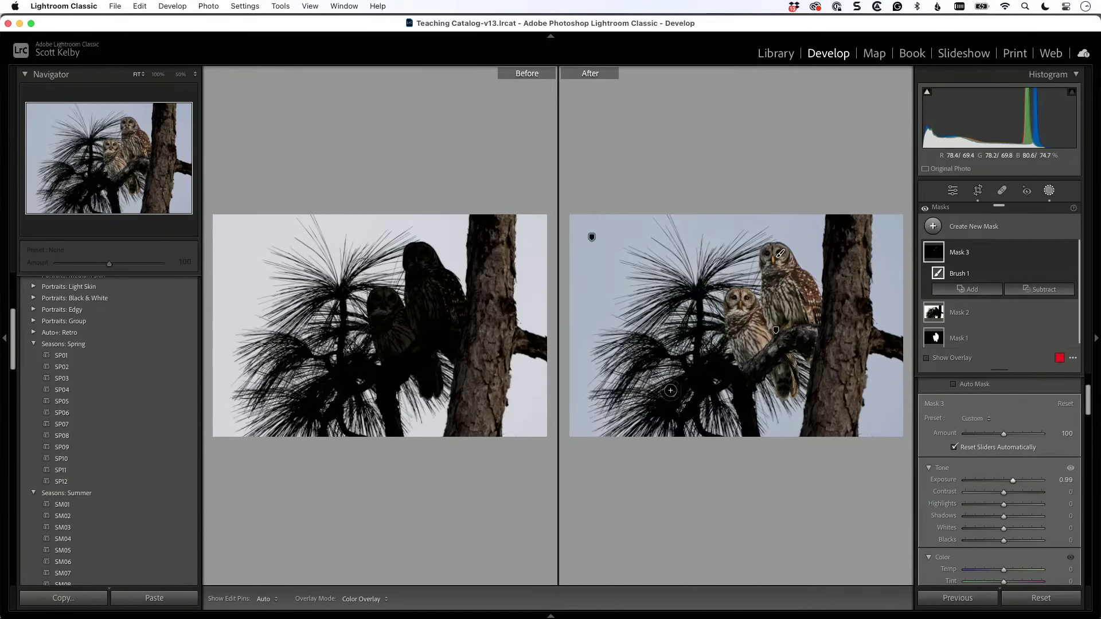
key("shift+Tab")
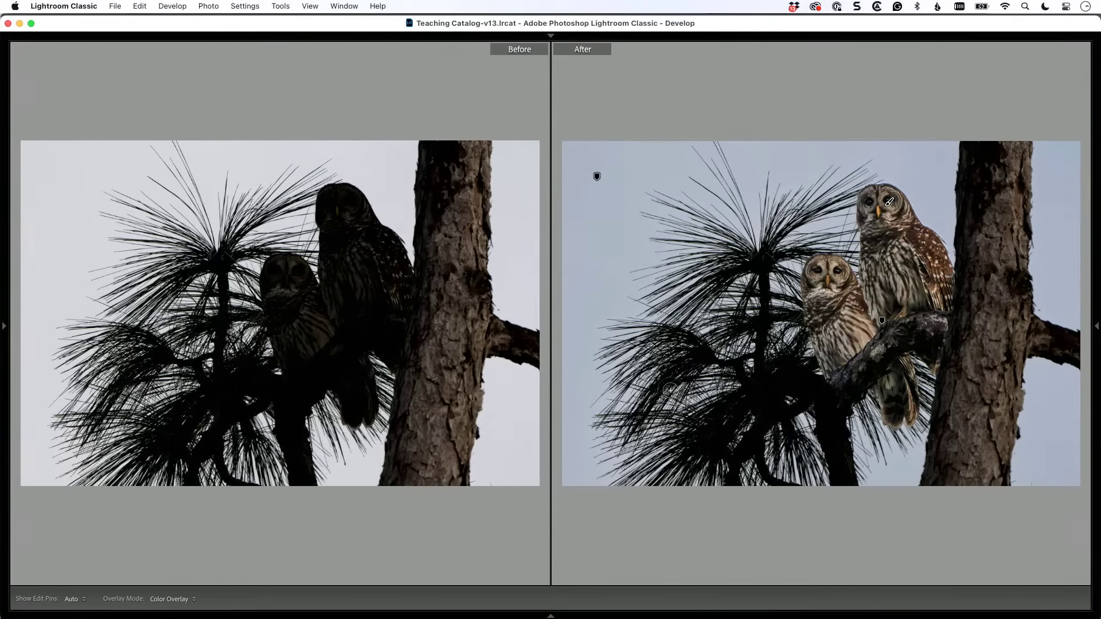
Bring back the adjustment controls and tone down the owls' mask to Exposure 0.62 and Shadows 50.
left_click(1096, 326)
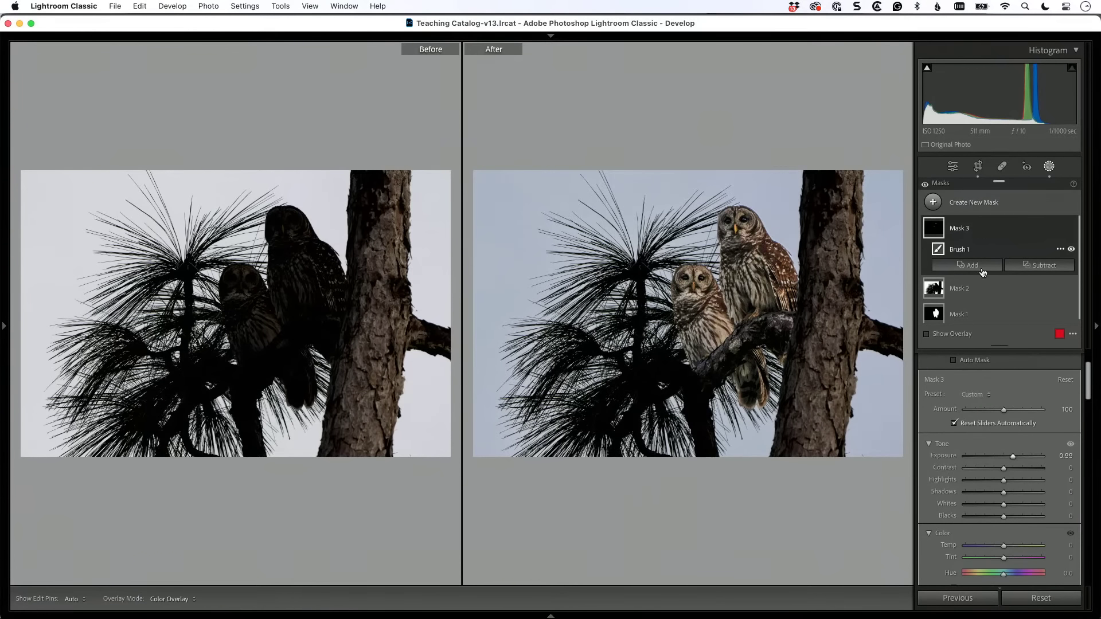
left_click(934, 314)
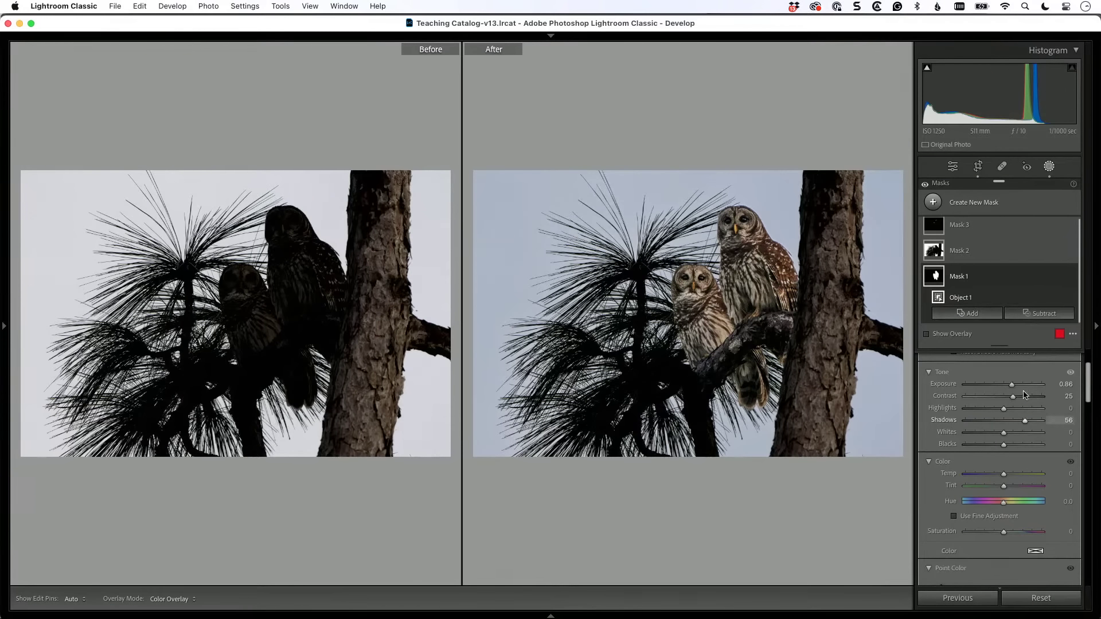
left_click_drag(1012, 388, 1022, 423)
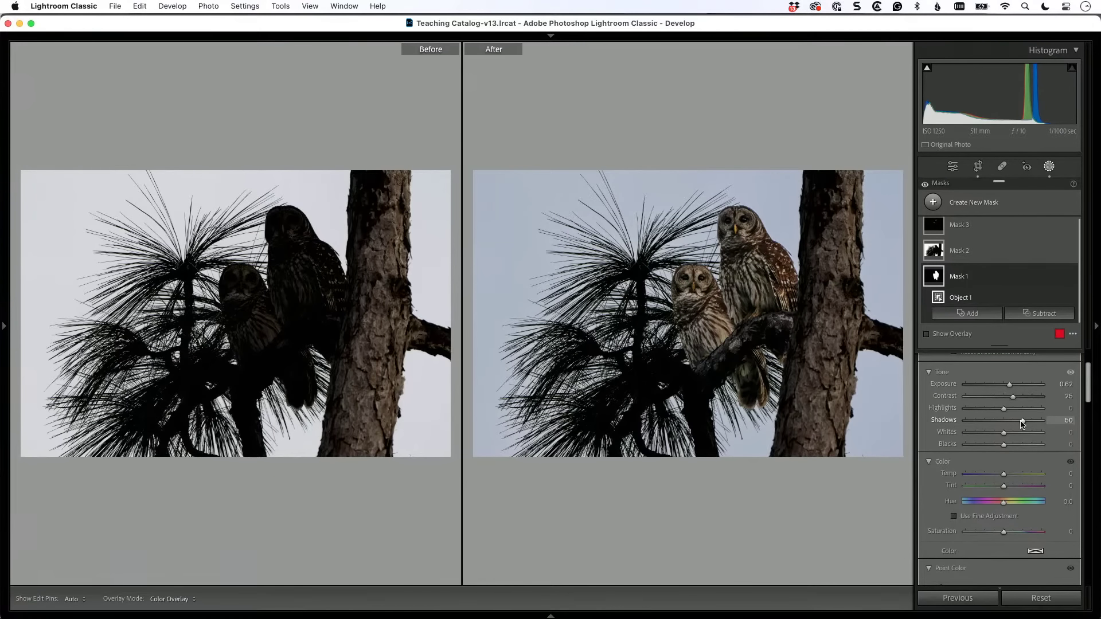